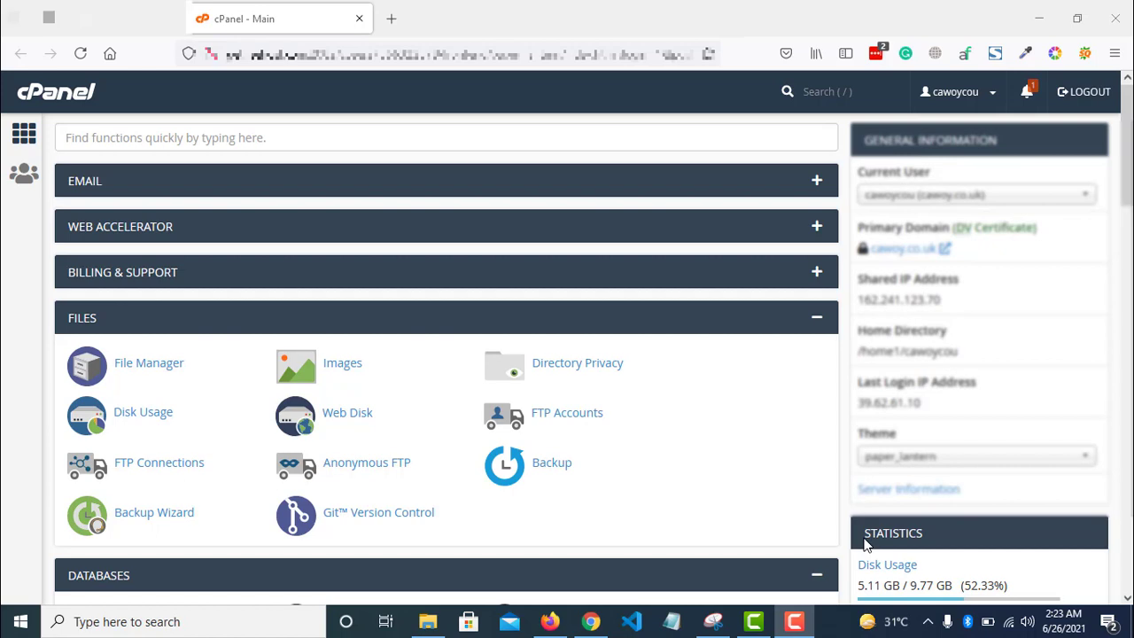
# - Scroll down to Softaculous Apps Installer and pick the WordPress script
pyautogui.scroll(-5, 1127, 146)
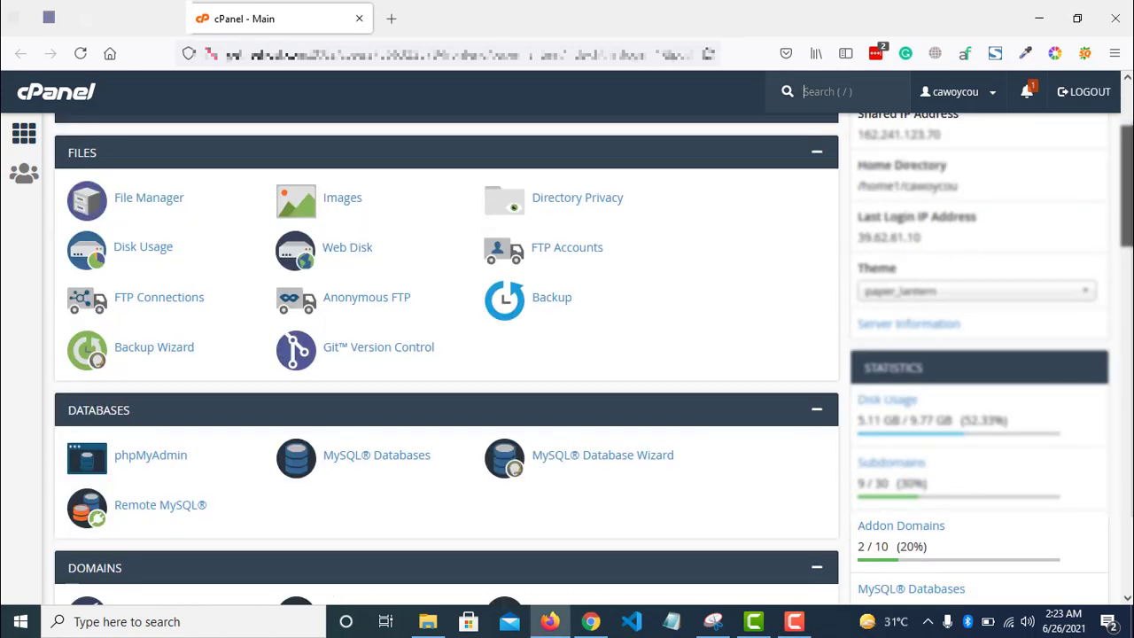
pyautogui.scroll(5, 1110, 180)
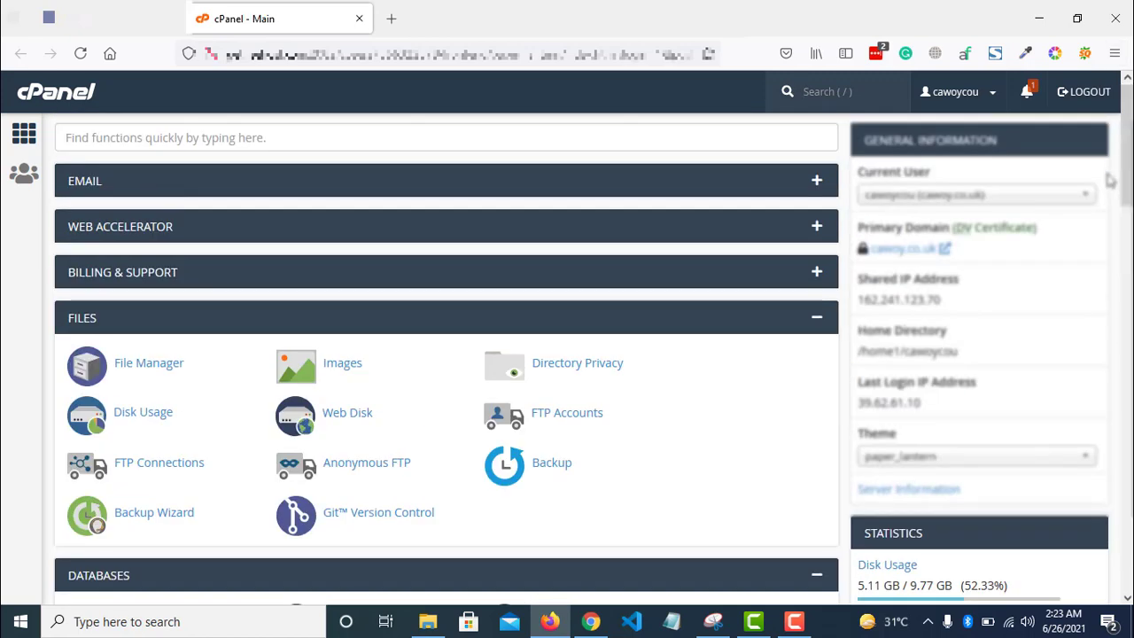
pyautogui.moveTo(1126, 177); pyautogui.dragTo(1127, 521)
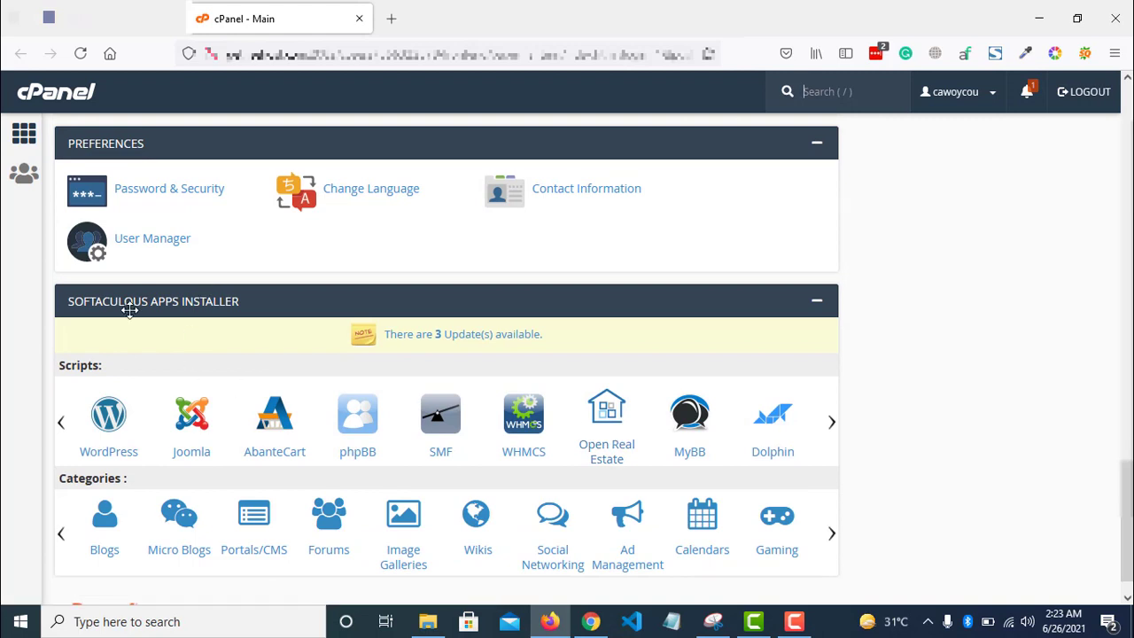
pyautogui.click(111, 425)
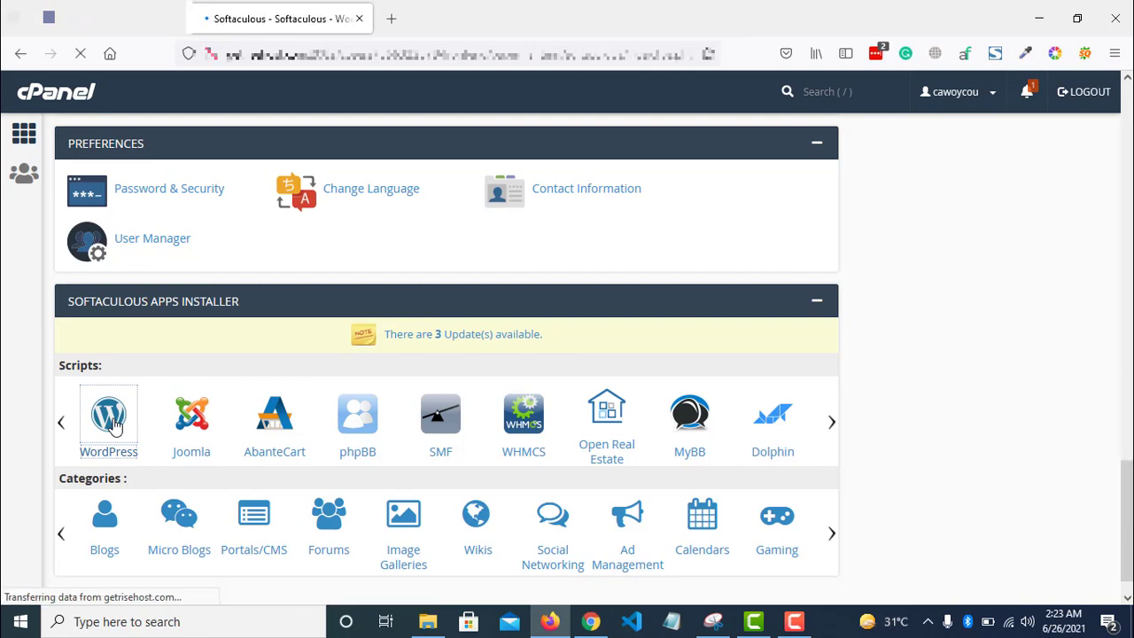
# - Start a new WordPress install, keeping version 5.7.2 and choosing the dev subdomain
pyautogui.scroll(-2, 745, 460)
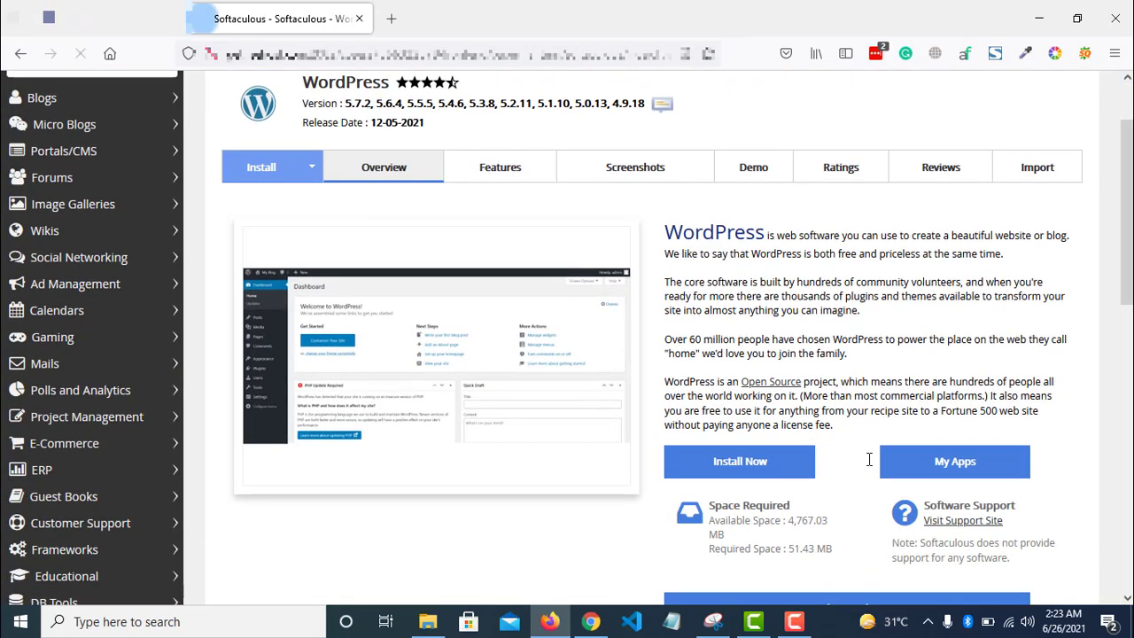
pyautogui.click(740, 461)
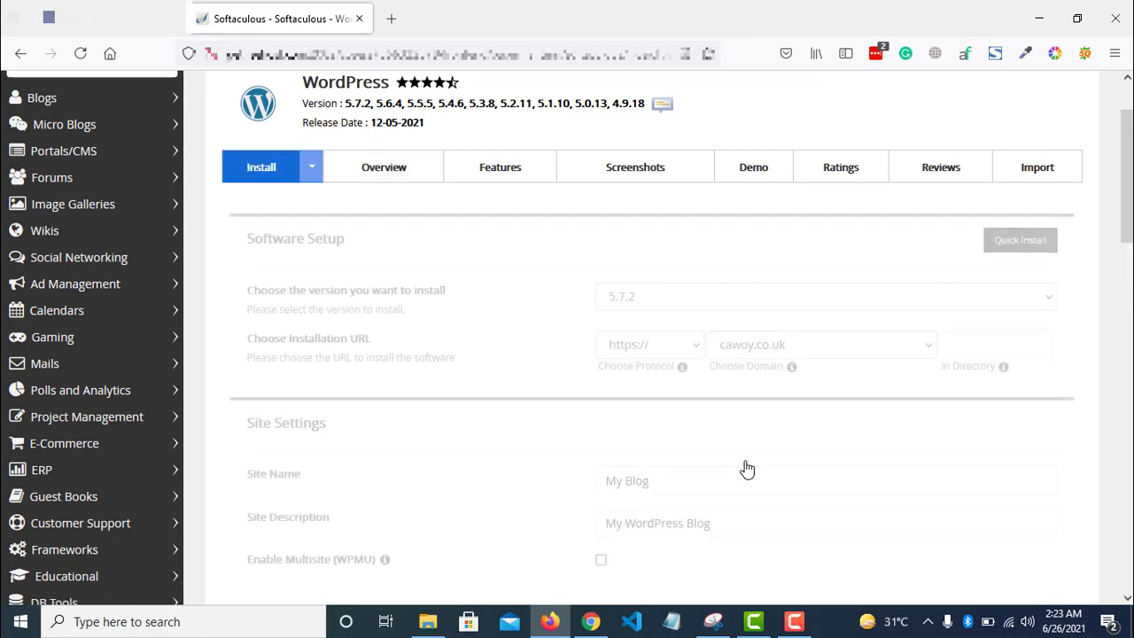
pyautogui.click(841, 304)
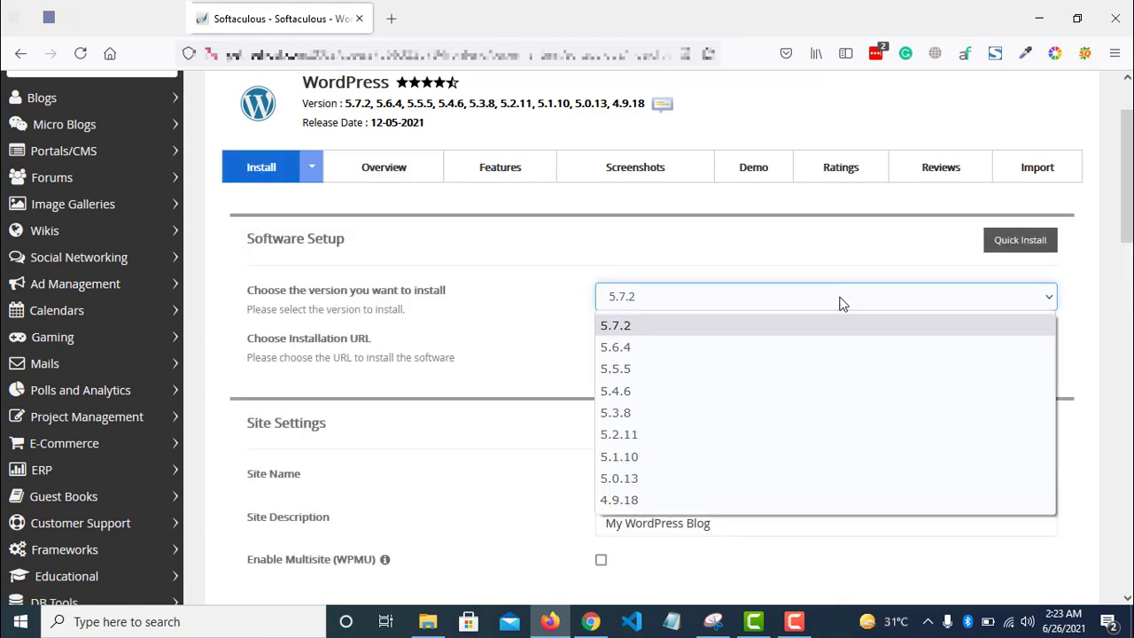
pyautogui.click(624, 330)
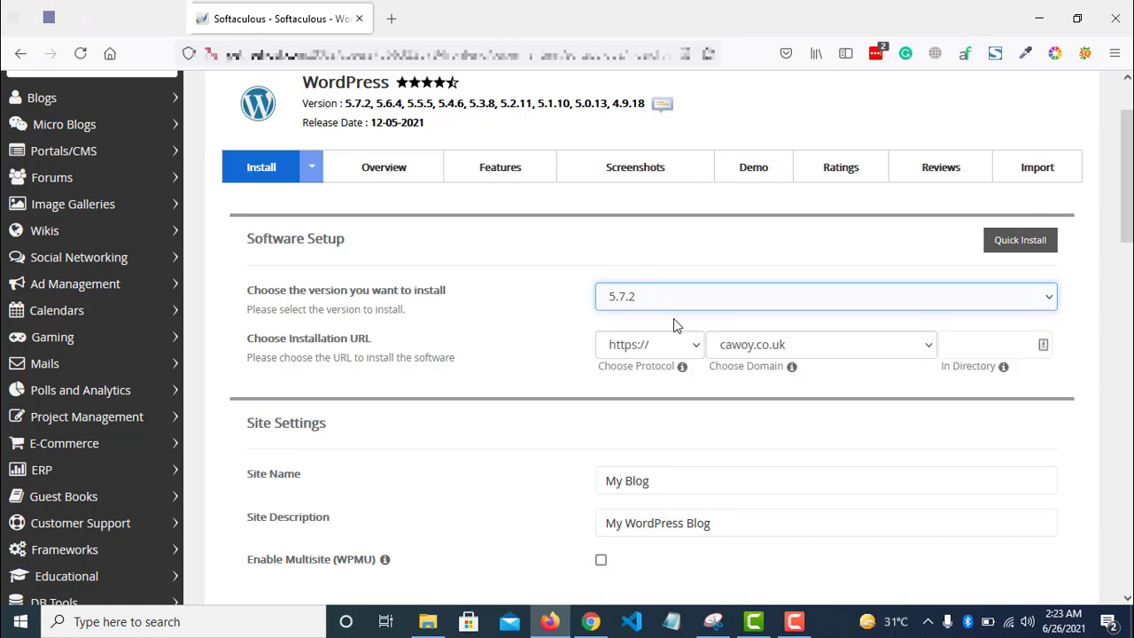
pyautogui.click(859, 346)
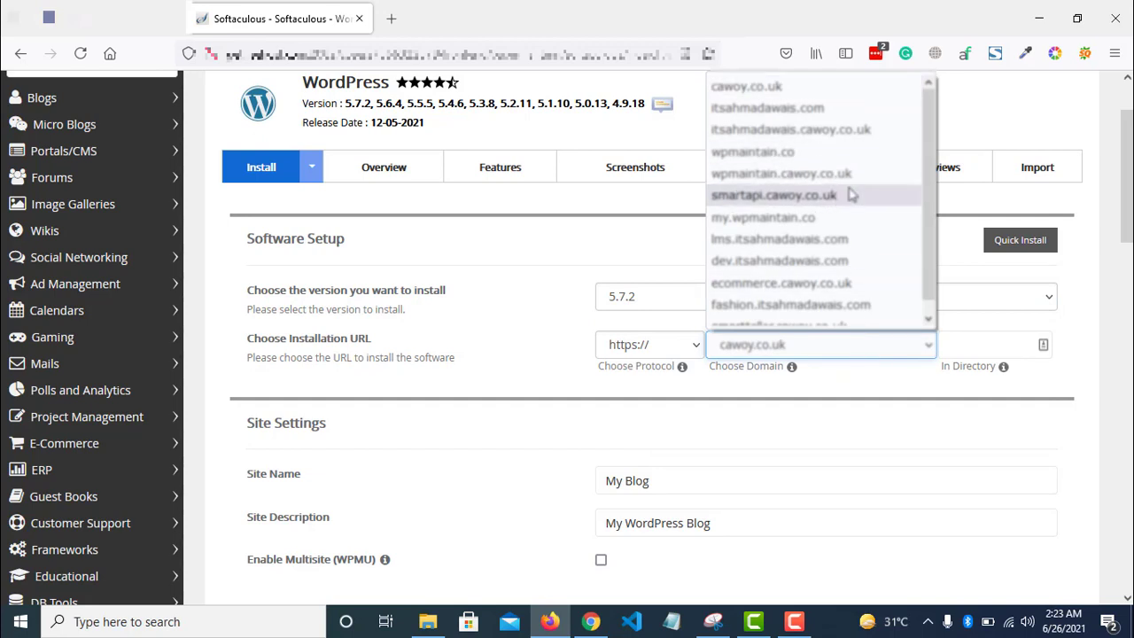
pyautogui.click(919, 260)
pyautogui.scroll(-2, 990, 349)
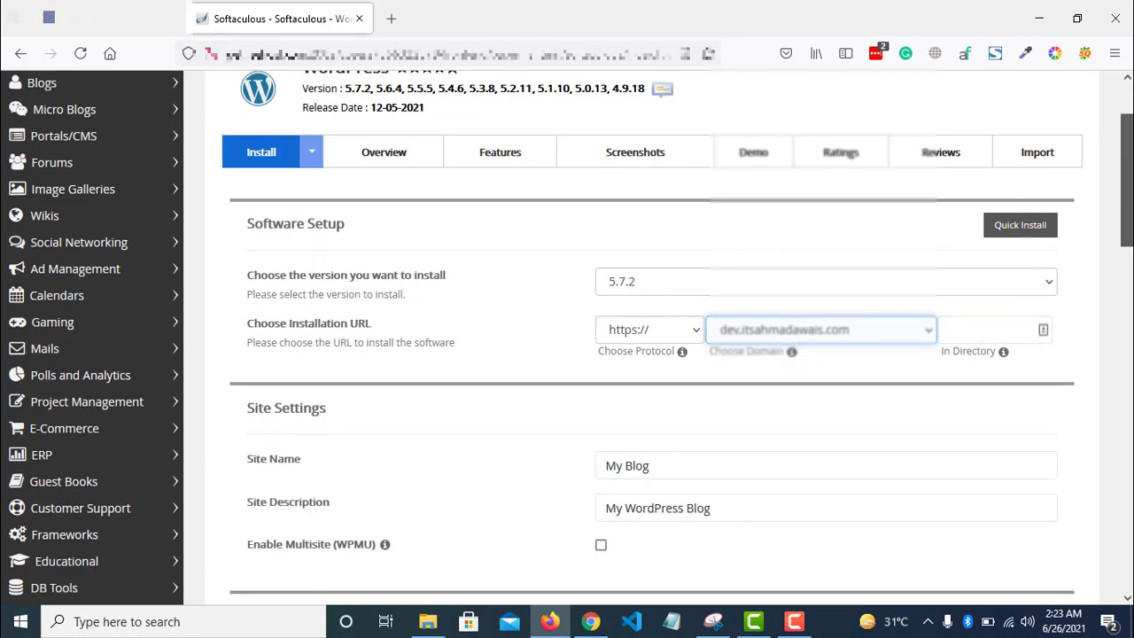
pyautogui.scroll(-2, 969, 255)
# - Leave the install directory empty and replace the site name My Blog with 'Site Name'
pyautogui.click(991, 245)
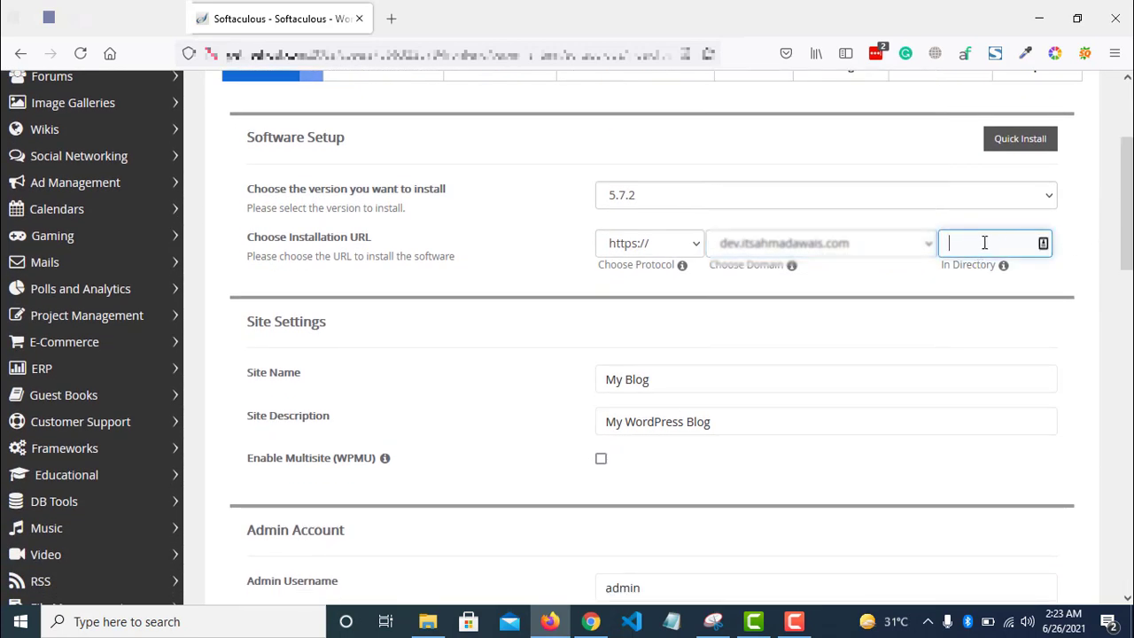
pyautogui.click(734, 387)
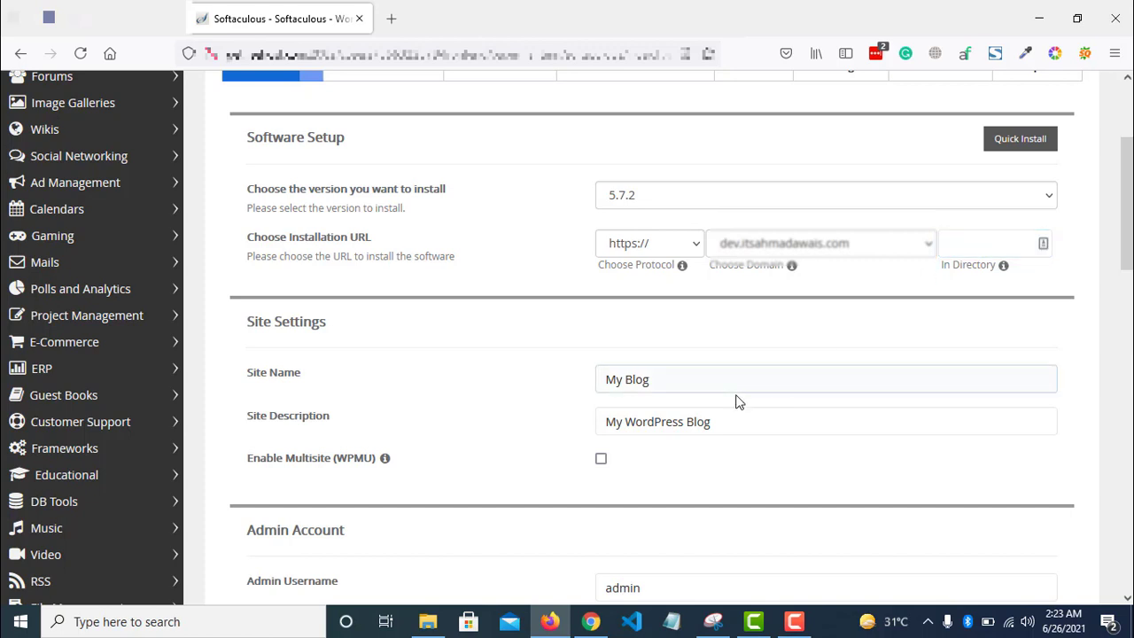
pyautogui.hotkey('ctrl', 'a')
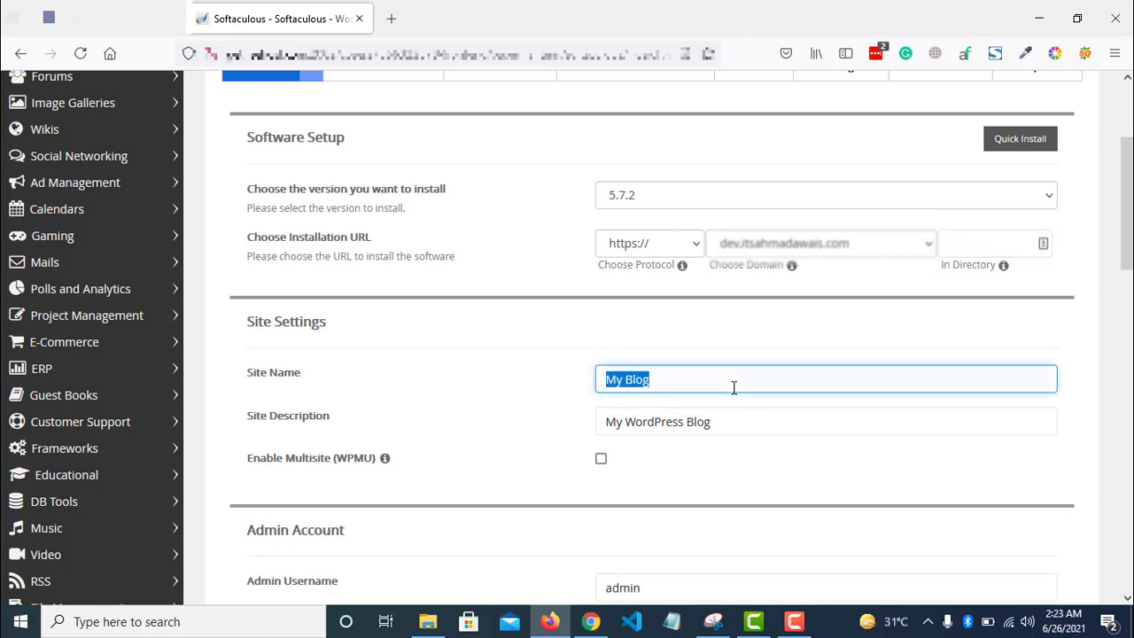
pyautogui.press('BackSpace')
pyautogui.write('Site Name')
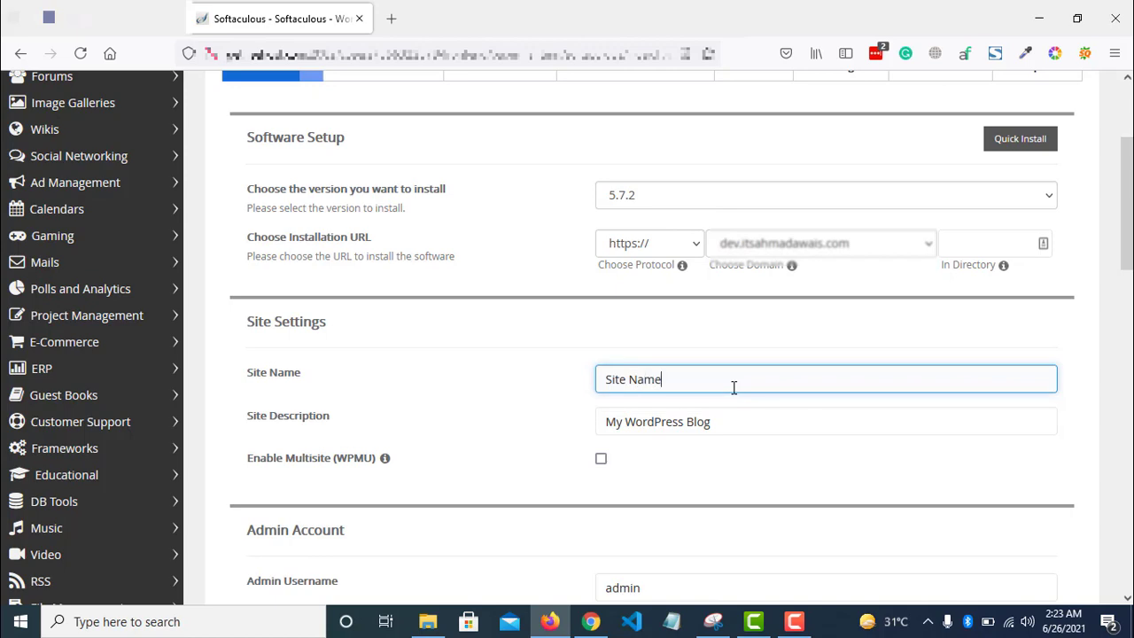
pyautogui.press('Tab')
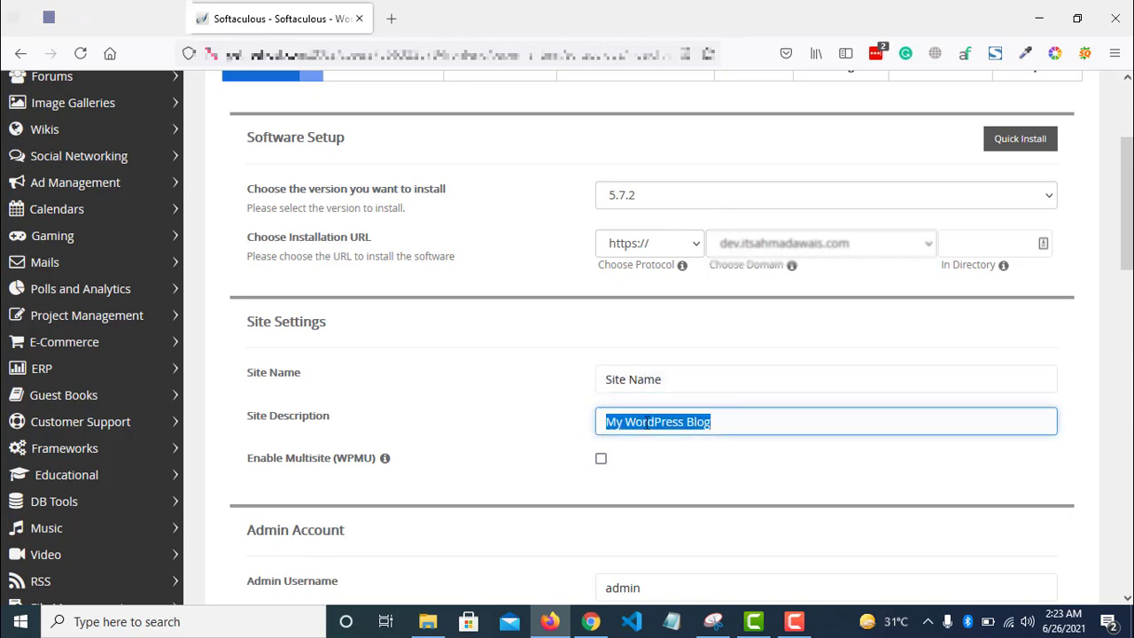
# - Enable the Limit Login Attempts (Loginizer) plugin and launch the installation
pyautogui.scroll(-3, 947, 398)
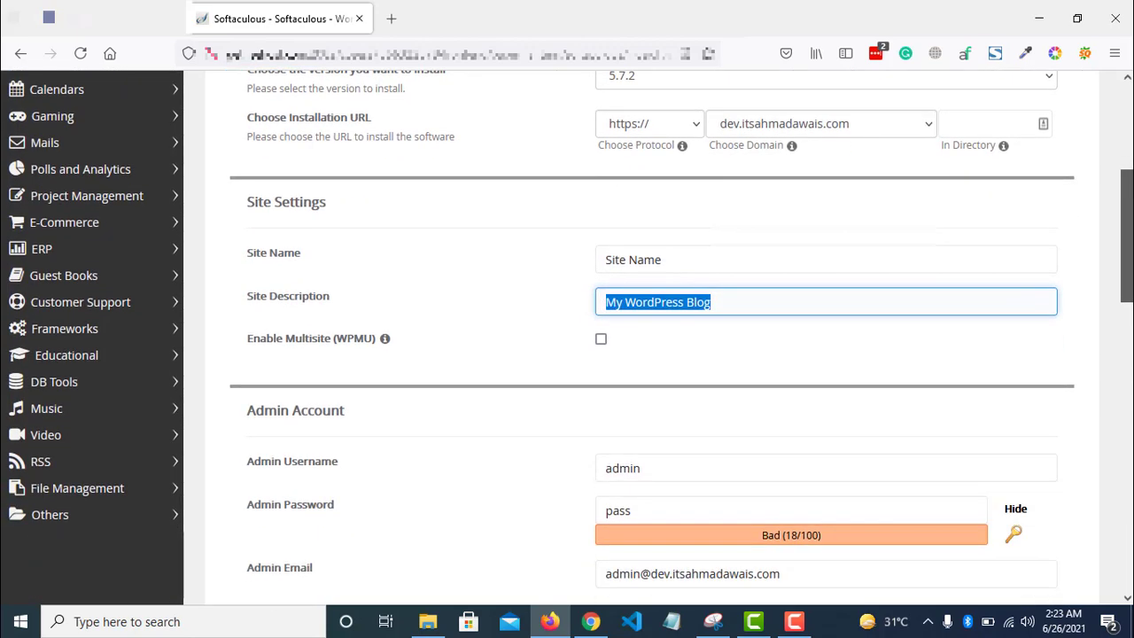
pyautogui.scroll(-2, 1096, 286)
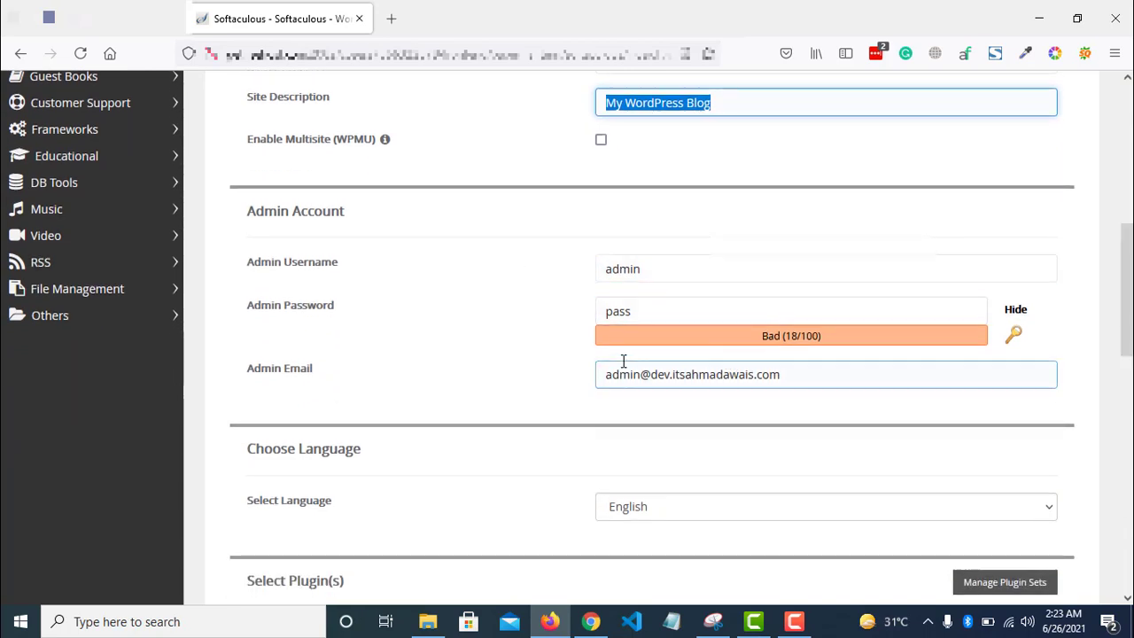
pyautogui.scroll(-2, 752, 380)
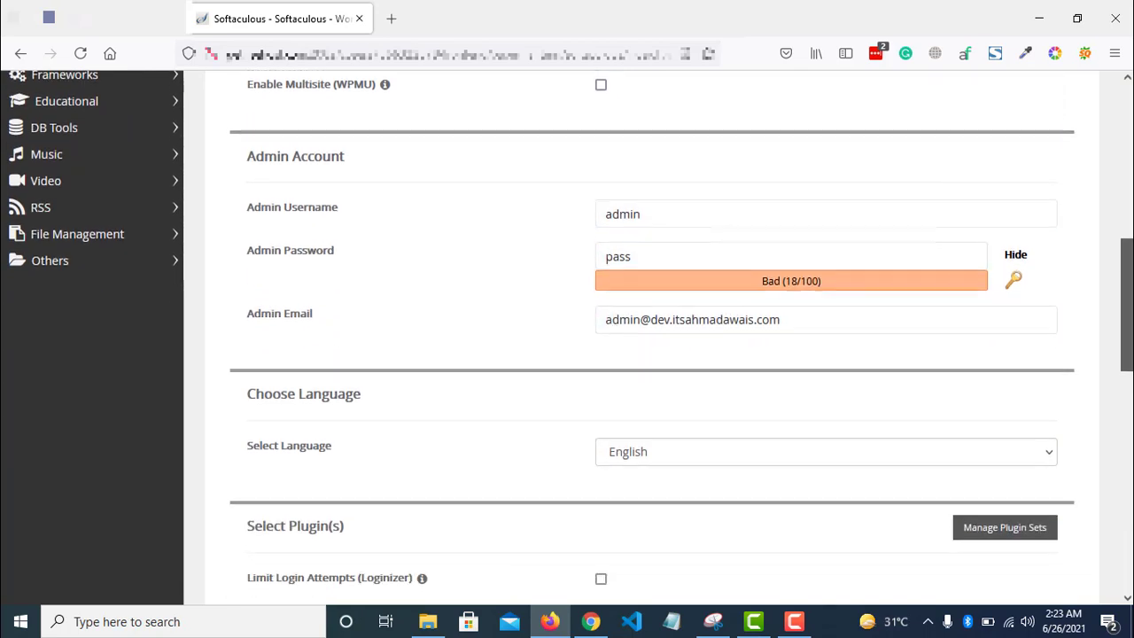
pyautogui.scroll(-3, 687, 372)
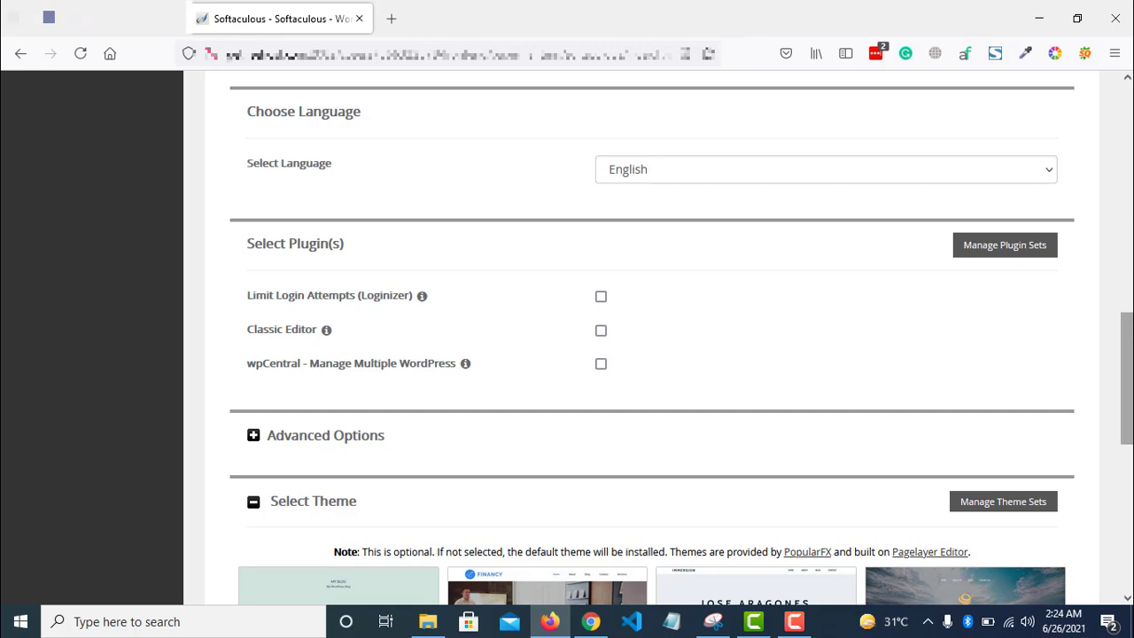
pyautogui.scroll(-1, 699, 283)
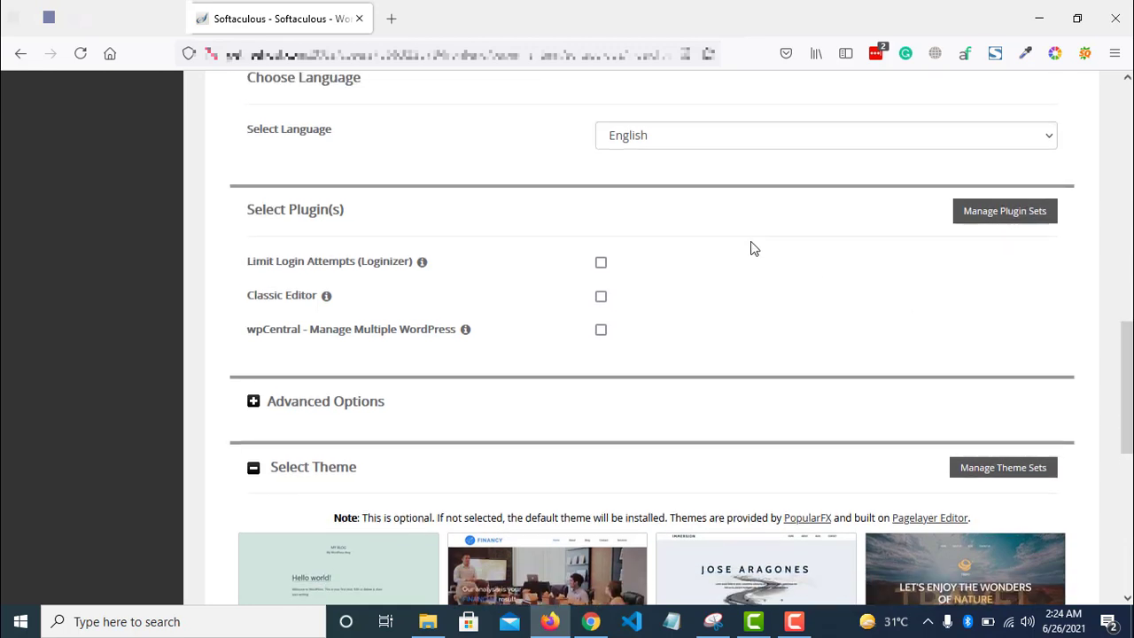
pyautogui.scroll(1, 1125, 389)
pyautogui.click(600, 275)
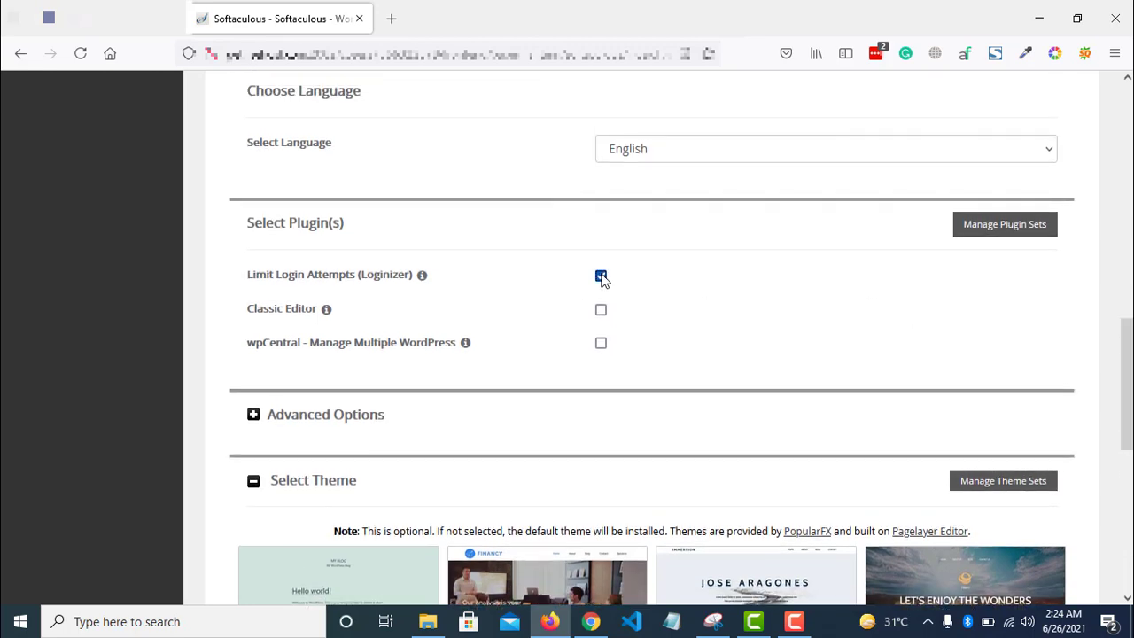
pyautogui.scroll(-6, 641, 363)
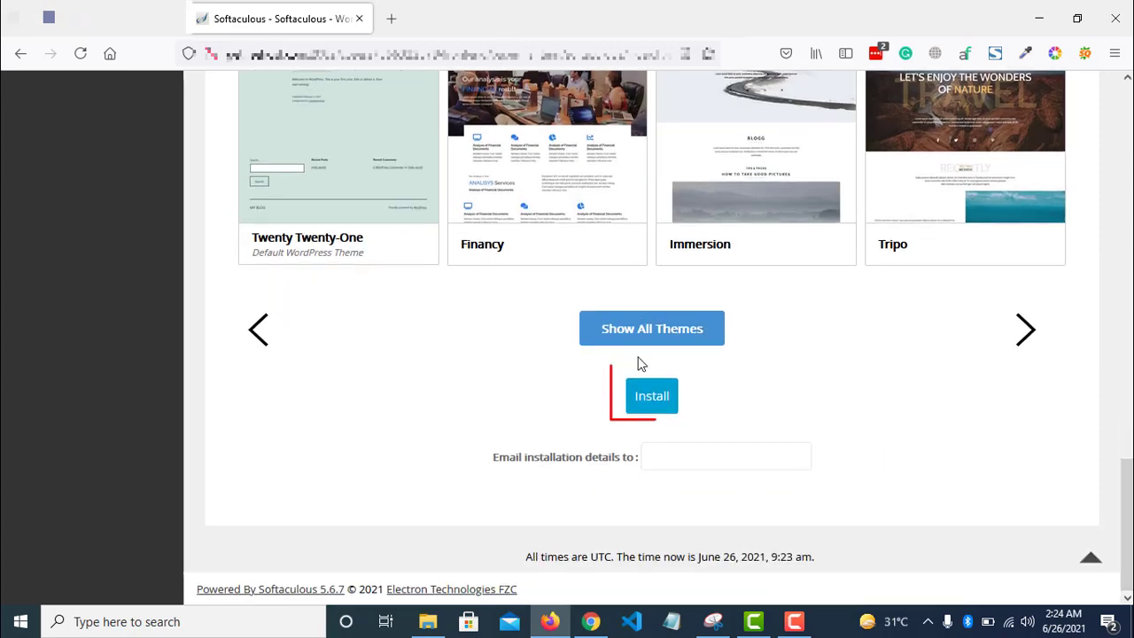
pyautogui.click(664, 404)
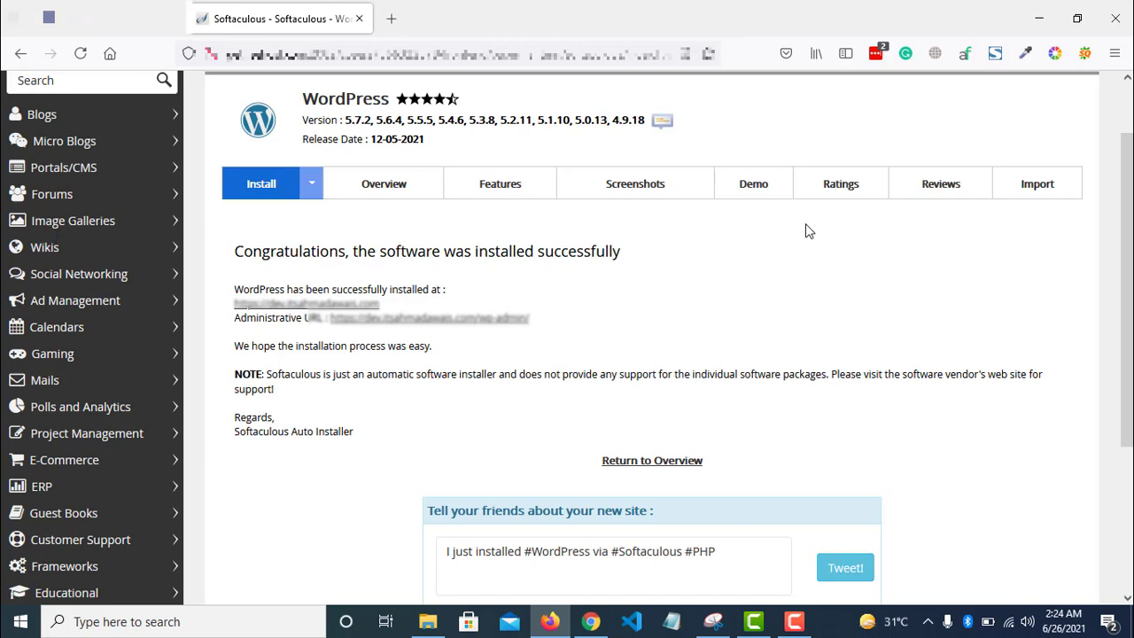
# - Open the installed site's URL in a new browser tab and switch to it
pyautogui.rightClick(336, 304)
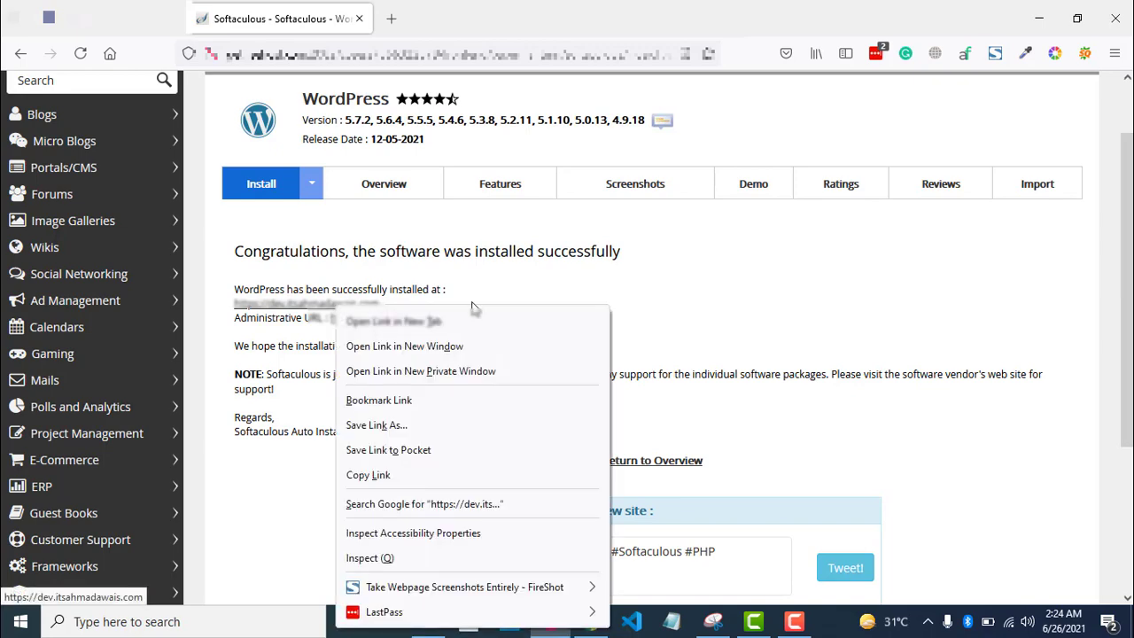
pyautogui.click(472, 304)
pyautogui.rightClick(370, 304)
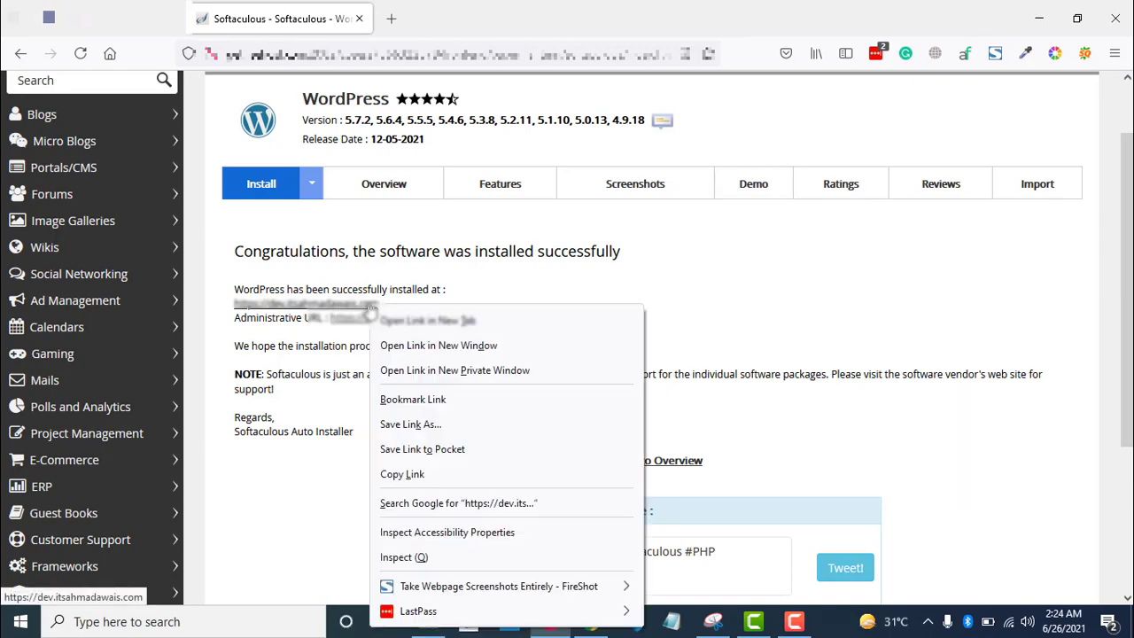
pyautogui.click(409, 320)
pyautogui.click(483, 7)
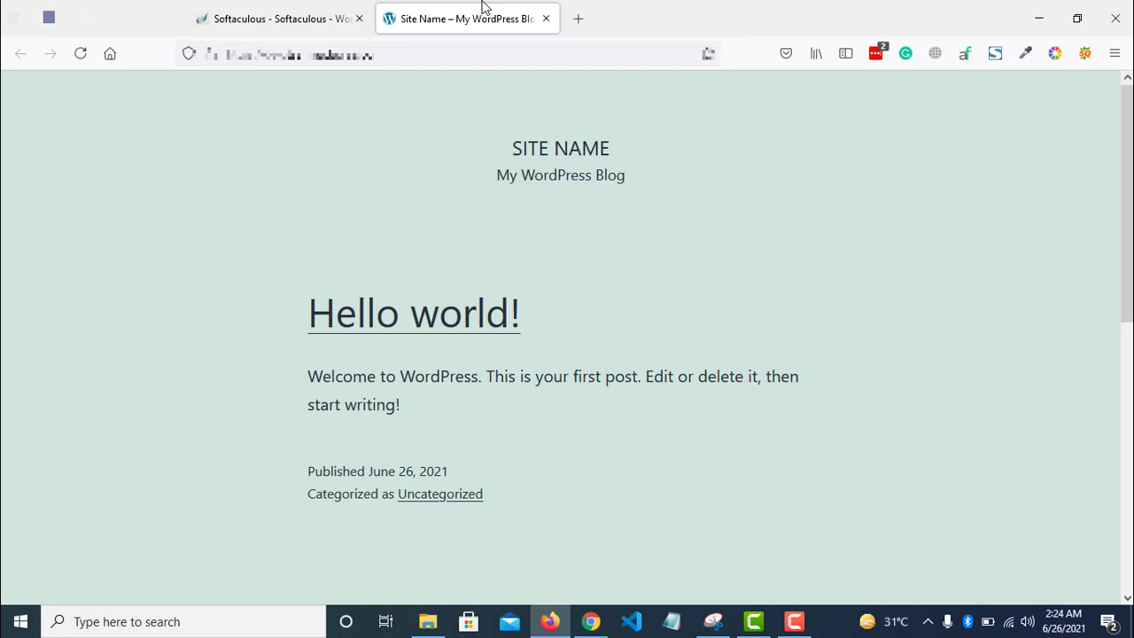
# - Go to the site's /wp-admin login page
pyautogui.click(461, 57)
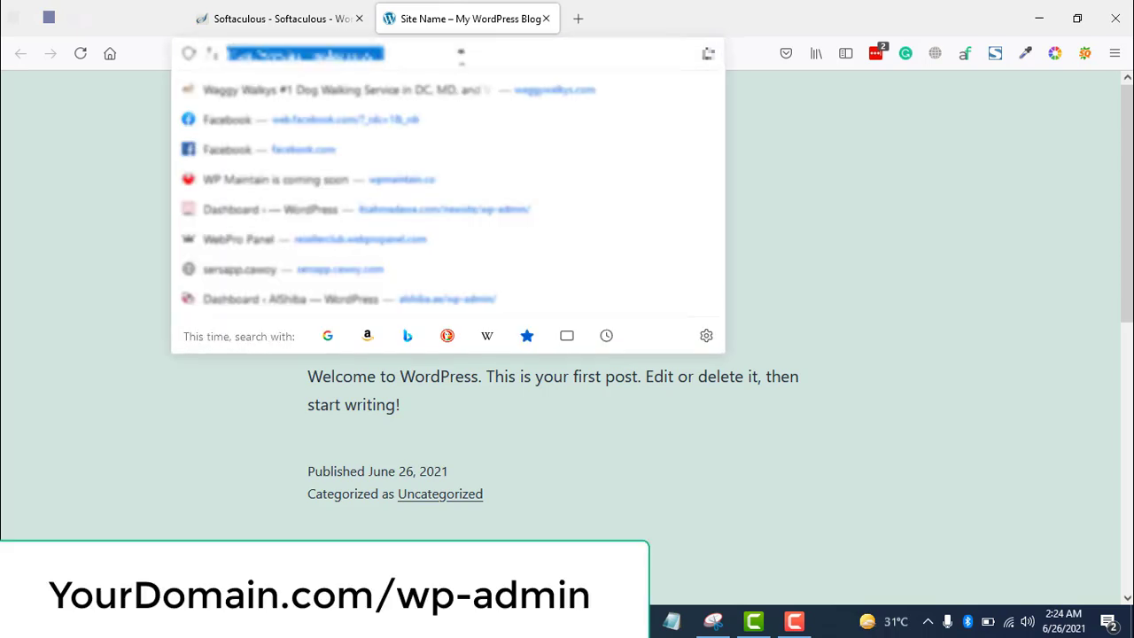
pyautogui.click(461, 56)
pyautogui.write('/wp-admin')
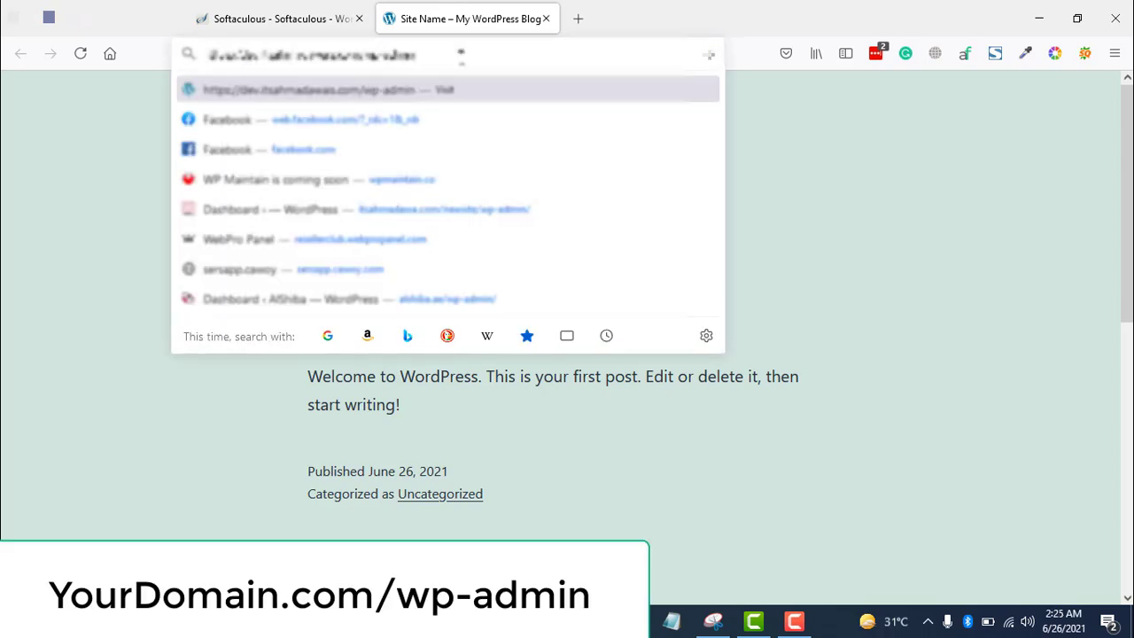
pyautogui.press('Return')
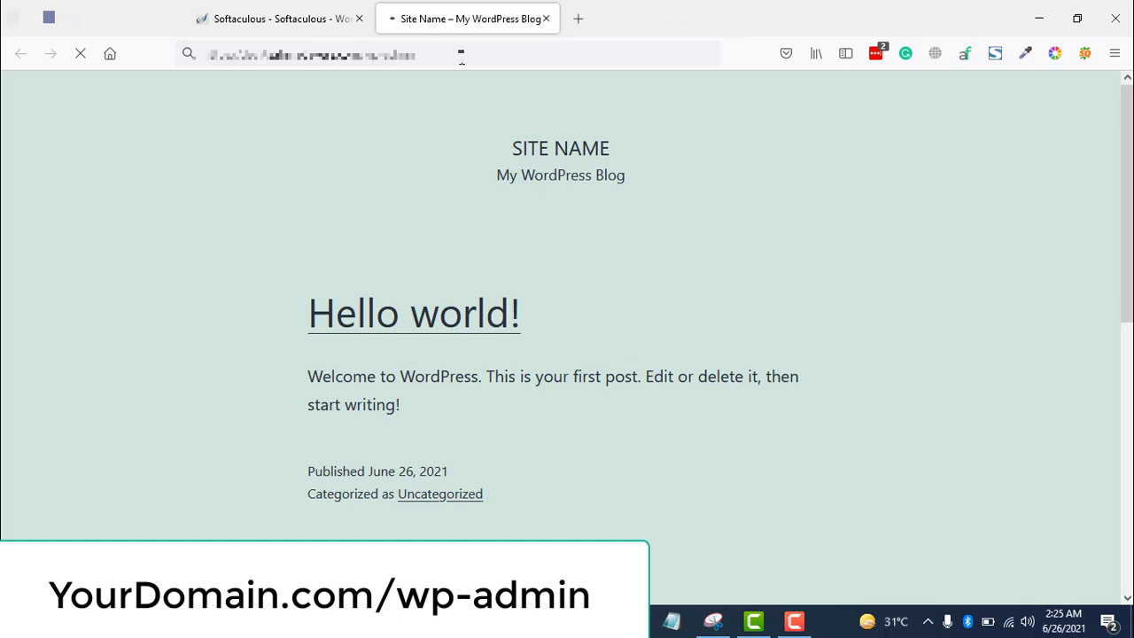
# - Log in as admin with the account password, declining to save the login
pyautogui.click(600, 316)
pyautogui.write('admin')
pyautogui.press('Tab')
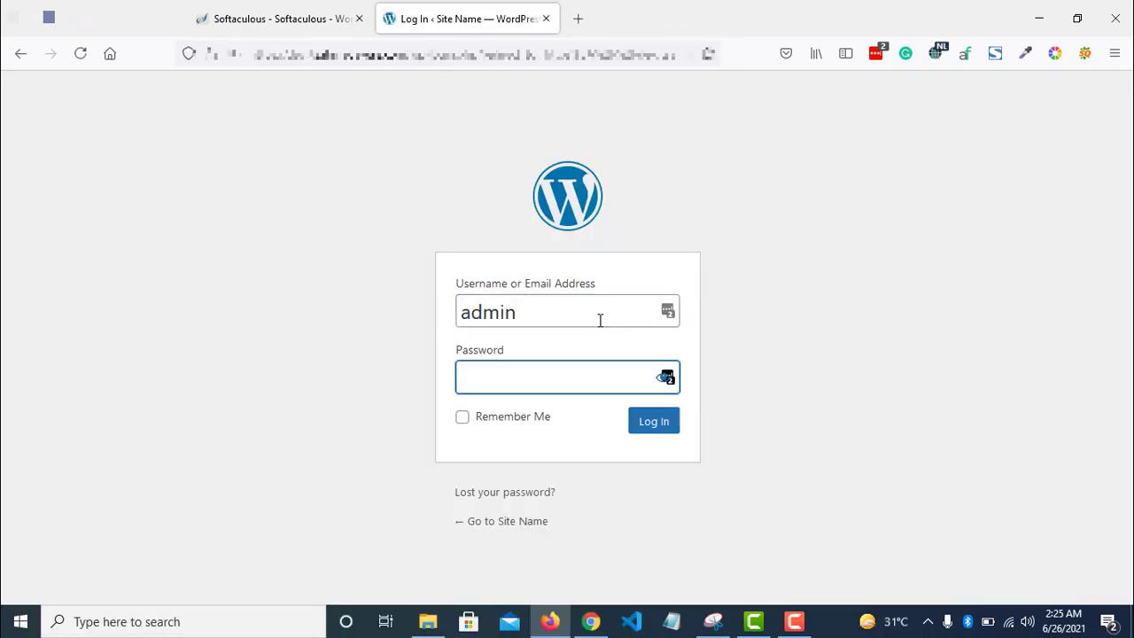
pyautogui.write('••••')
pyautogui.press('Return')
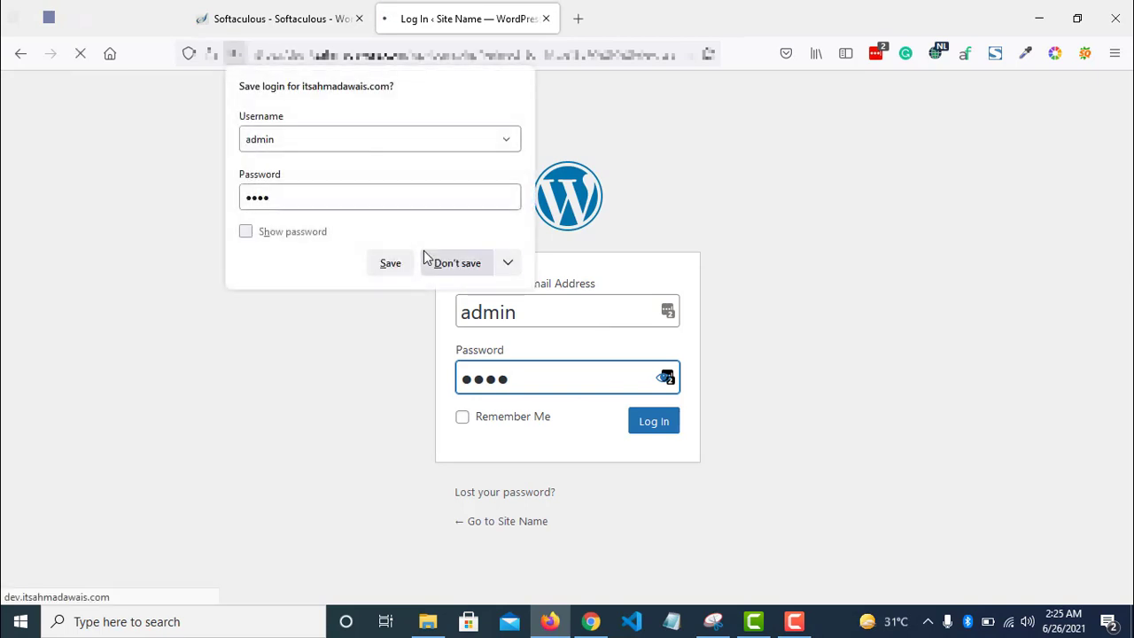
pyautogui.click(429, 262)
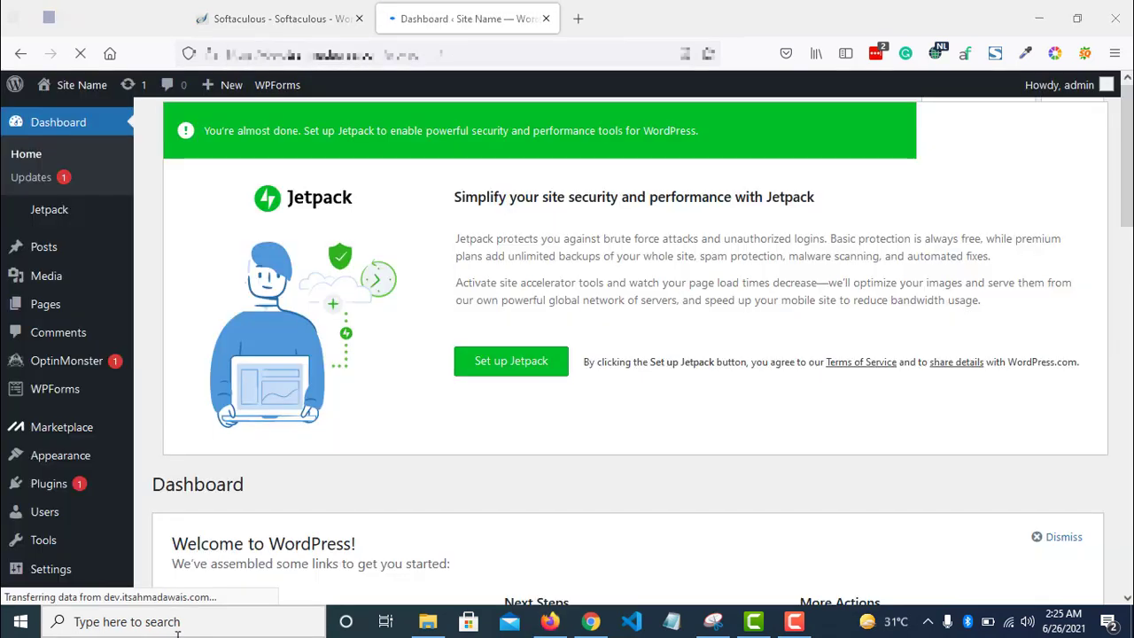
# - Dismiss the LastPass save-login offer and open Users, showing only the admin account
pyautogui.scroll(-5, 620, 354)
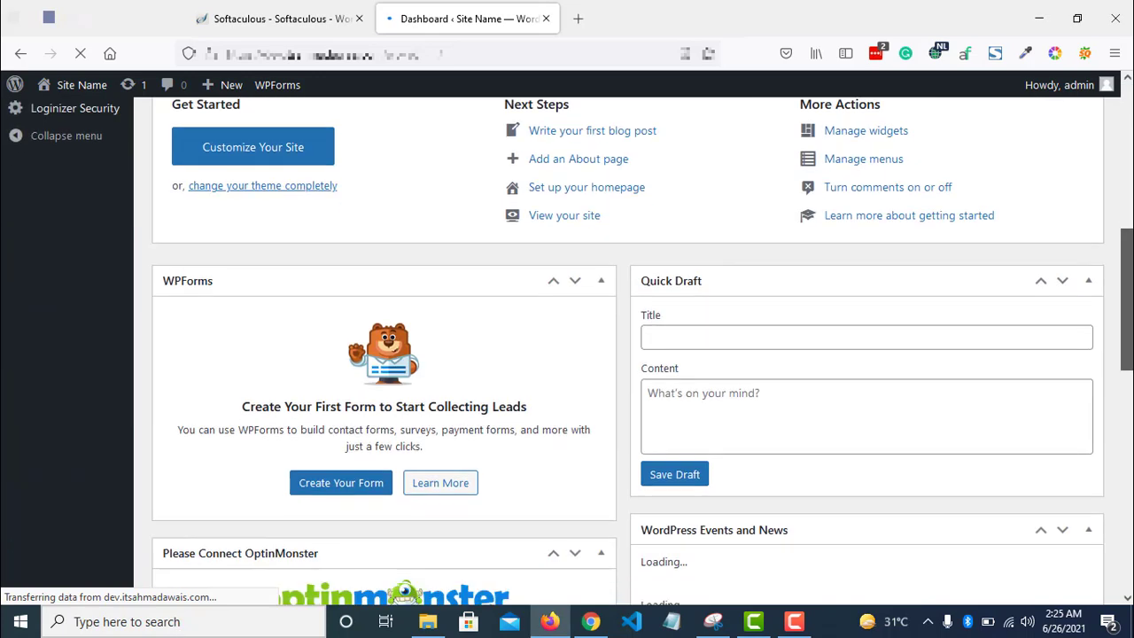
pyautogui.scroll(5, 508, 221)
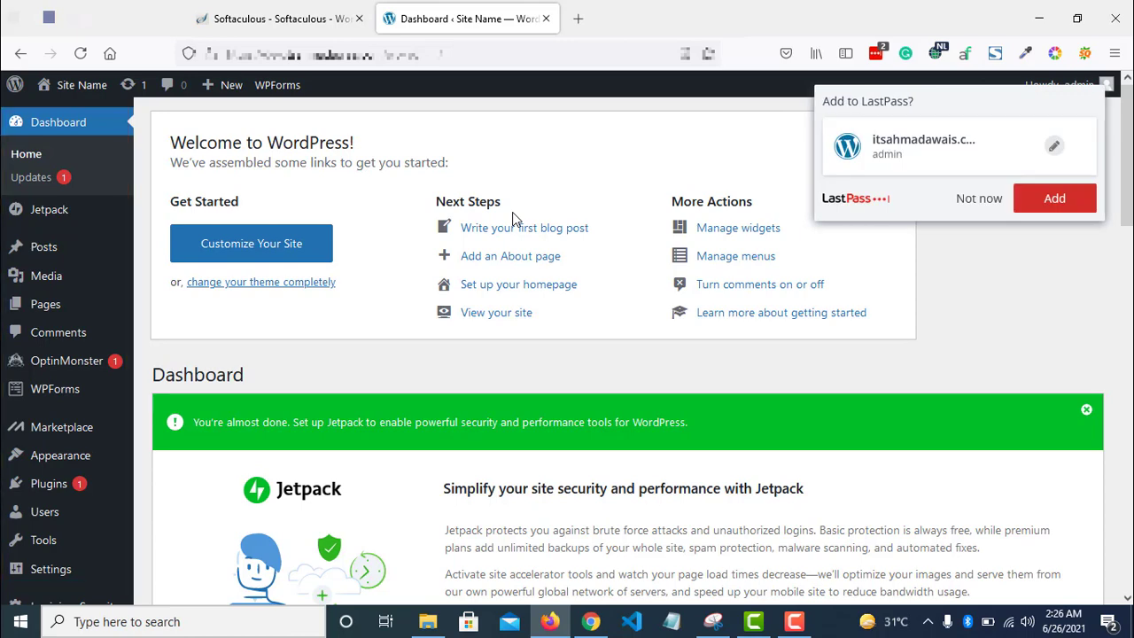
pyautogui.click(976, 212)
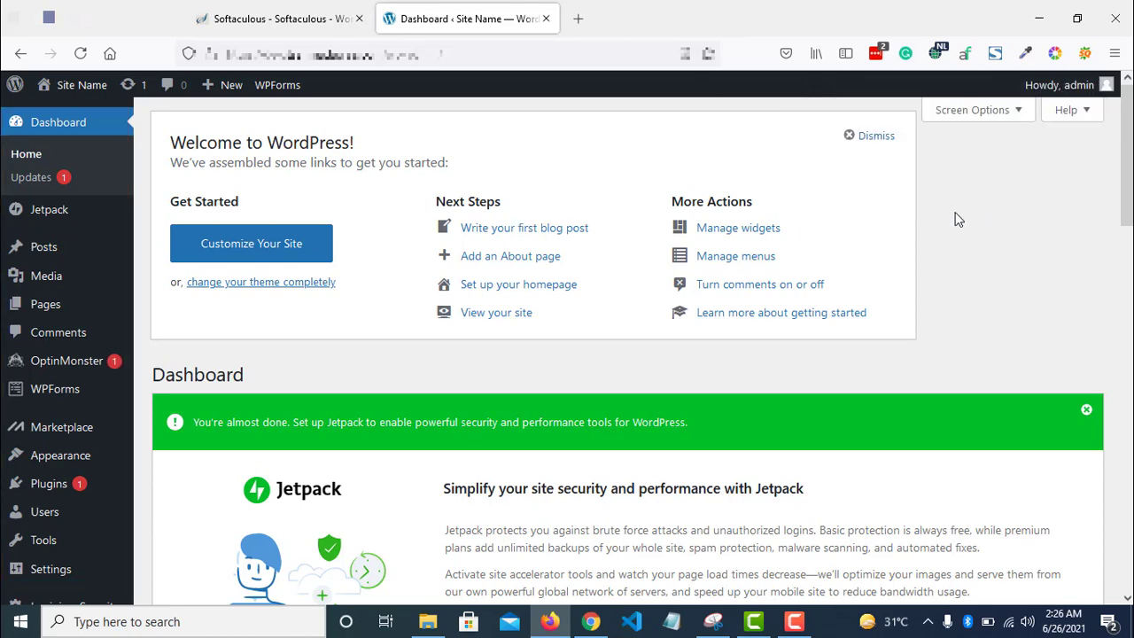
pyautogui.scroll(-1, 957, 218)
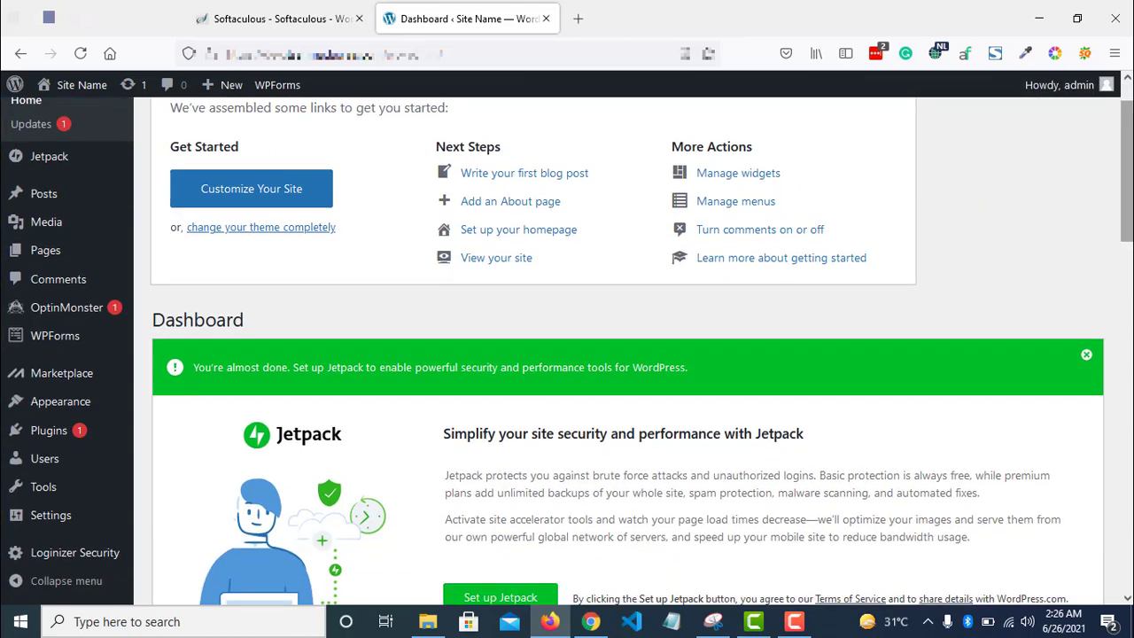
pyautogui.click(55, 461)
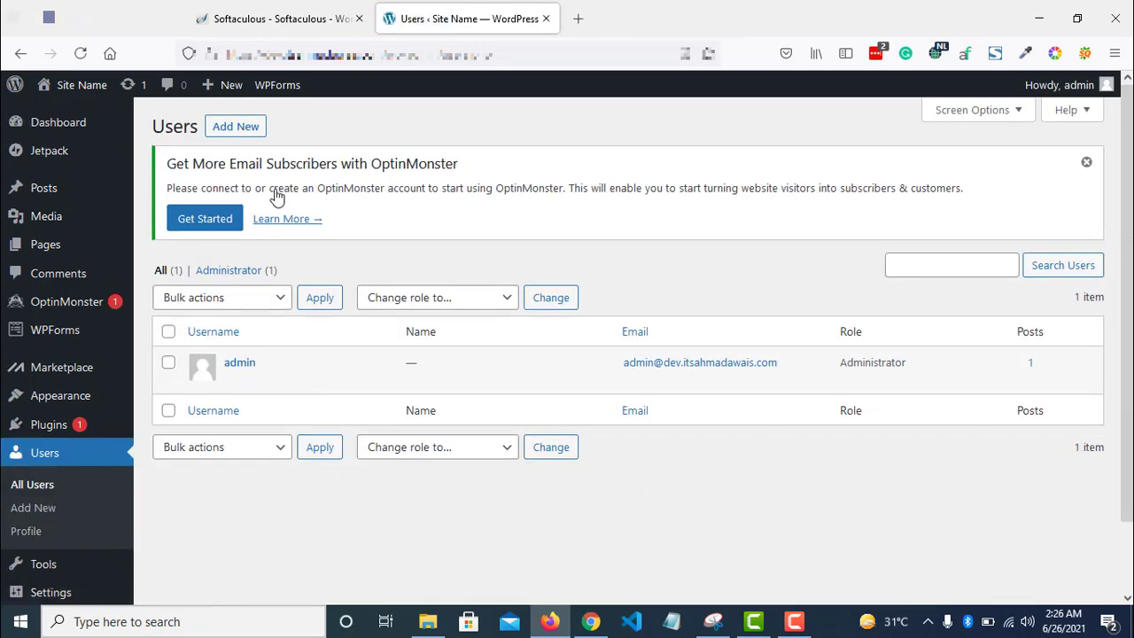
# - Open the admin account's profile and reveal the Set New Password field
pyautogui.click(233, 379)
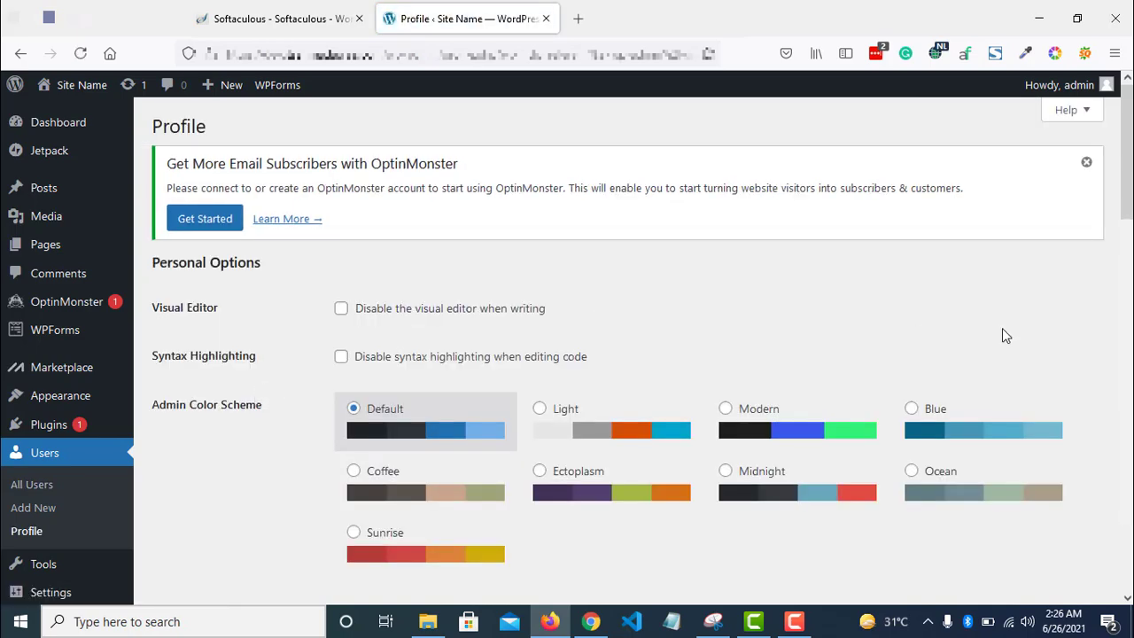
pyautogui.scroll(-7, 1001, 329)
pyautogui.scroll(3, 1002, 329)
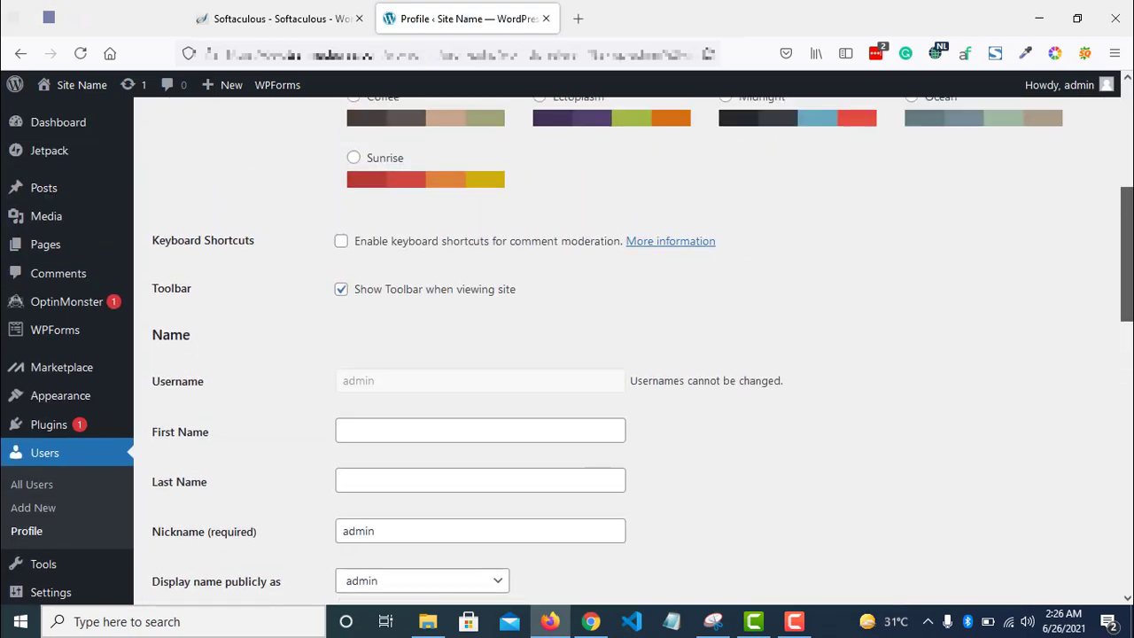
pyautogui.scroll(-7, 1002, 330)
pyautogui.scroll(-4, 620, 355)
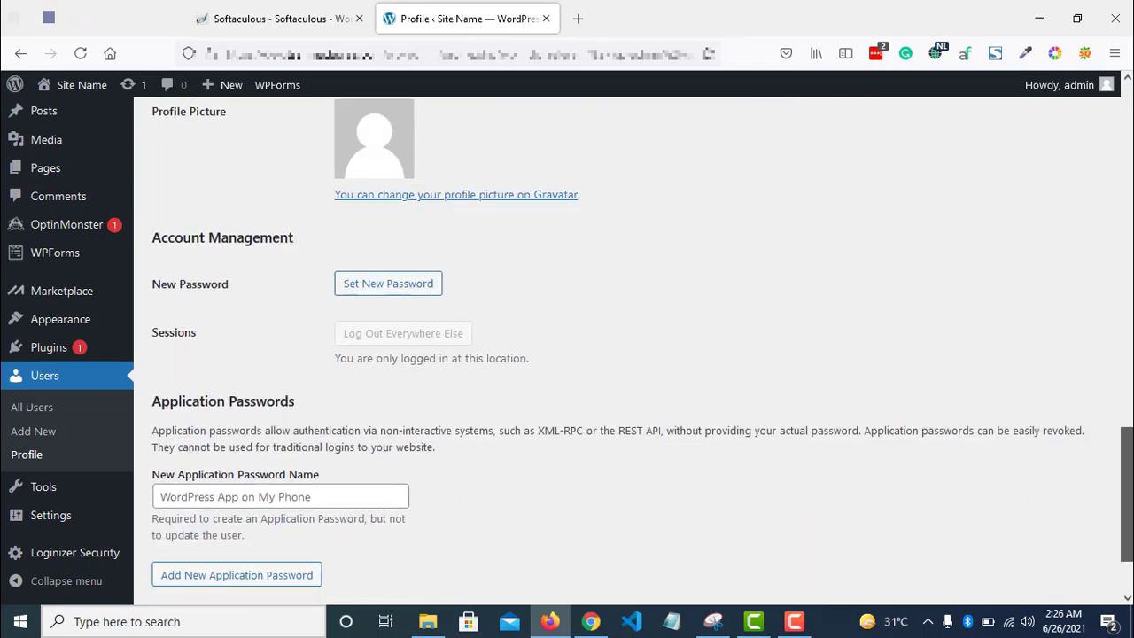
pyautogui.click(388, 252)
pyautogui.scroll(-2, 671, 363)
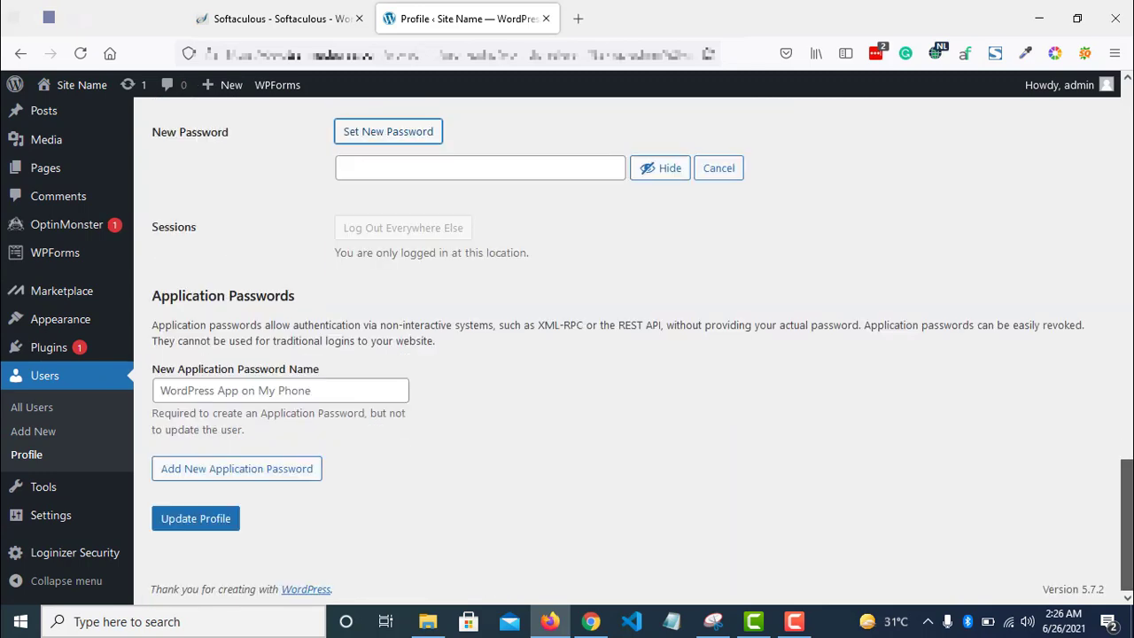
pyautogui.scroll(15, 392, 409)
# - Preview the Light, Modern, Blue and Midnight colour schemes, then return to Default
pyautogui.click(684, 416)
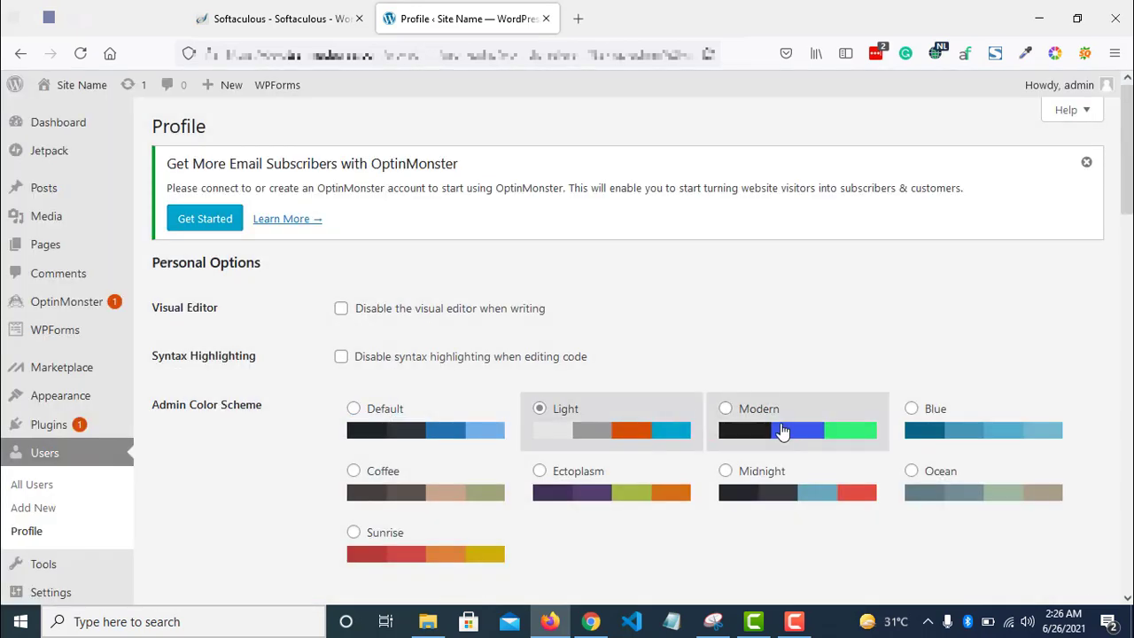
pyautogui.click(782, 431)
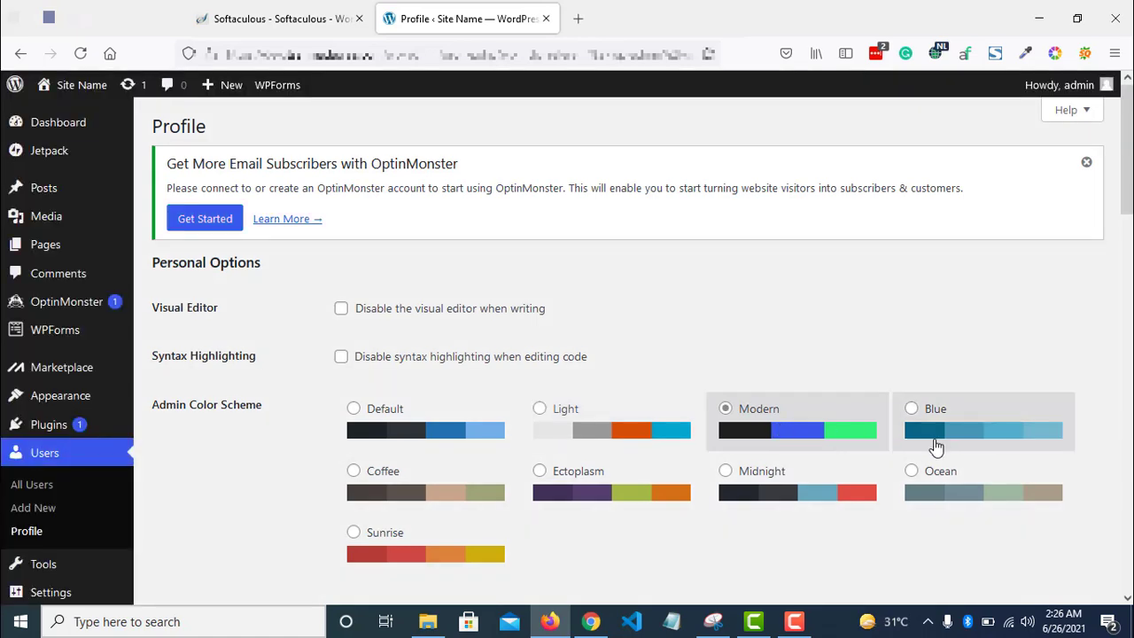
pyautogui.click(934, 445)
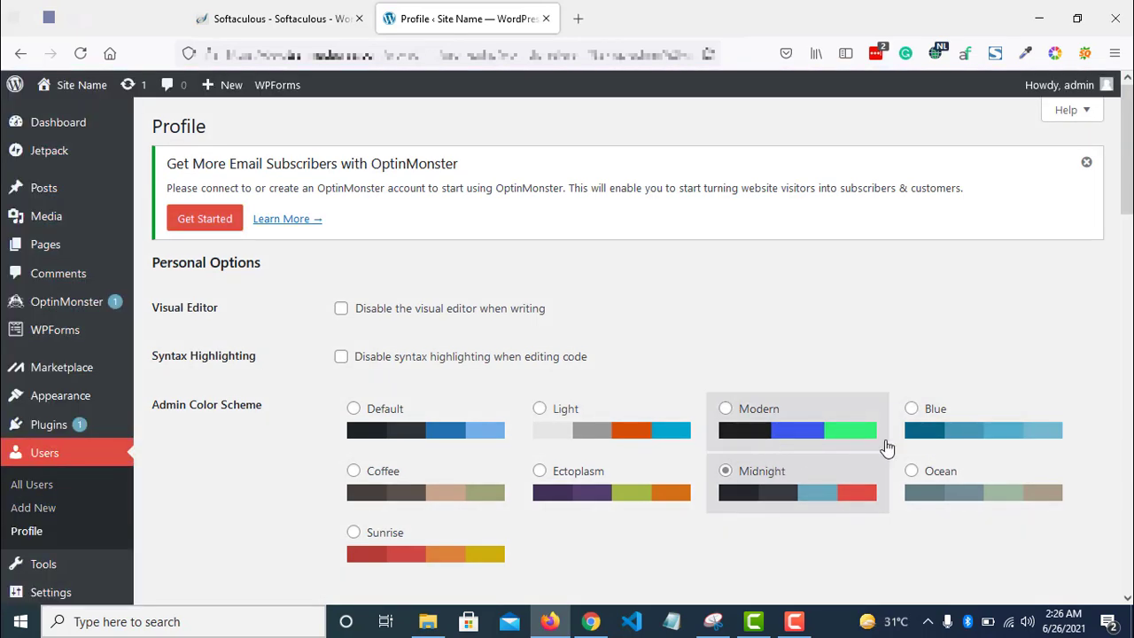
pyautogui.click(925, 432)
pyautogui.click(785, 430)
pyautogui.click(590, 431)
pyautogui.click(359, 429)
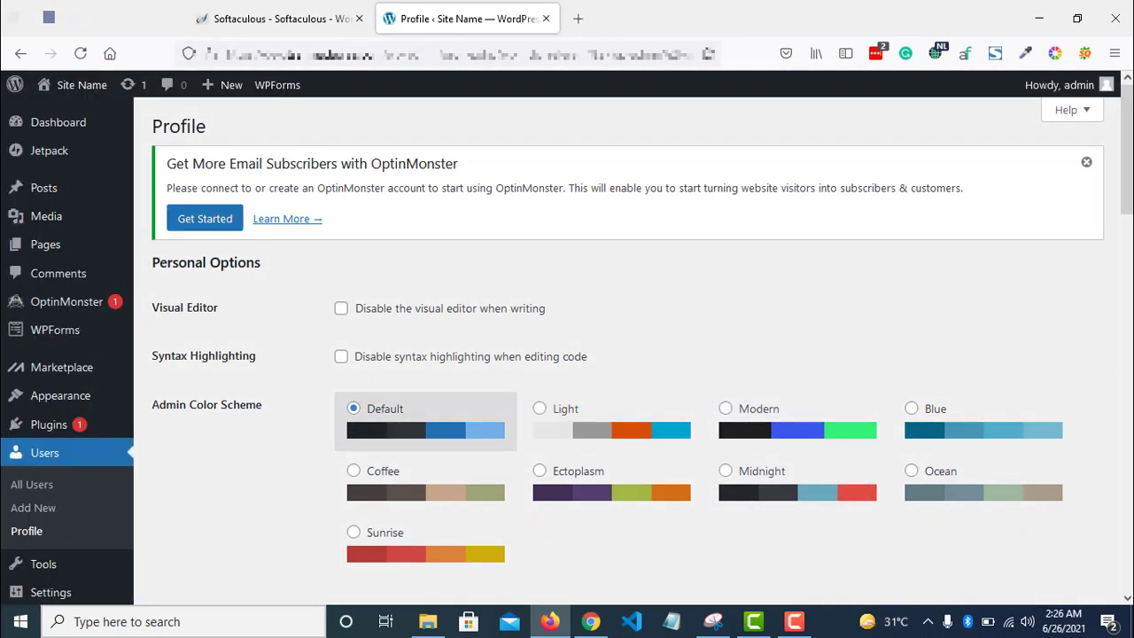
# - Head for the Posts list, confirming the leave-page prompt, and preview Light again
pyautogui.scroll(-3, 358, 428)
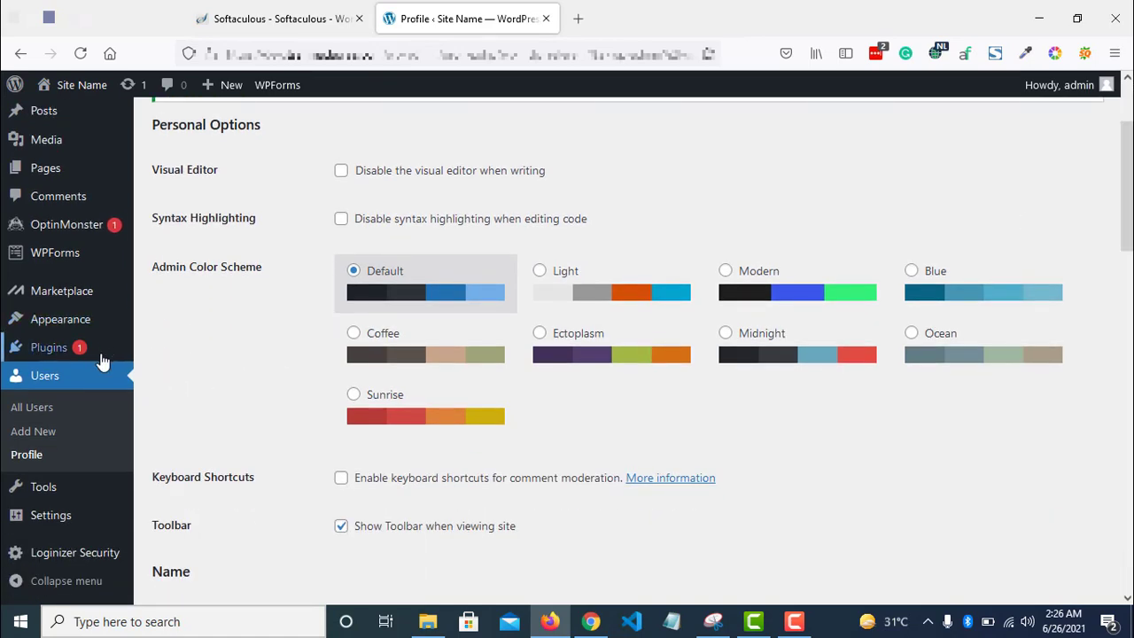
pyautogui.moveTo(104, 359)
pyautogui.scroll(2, 321, 217)
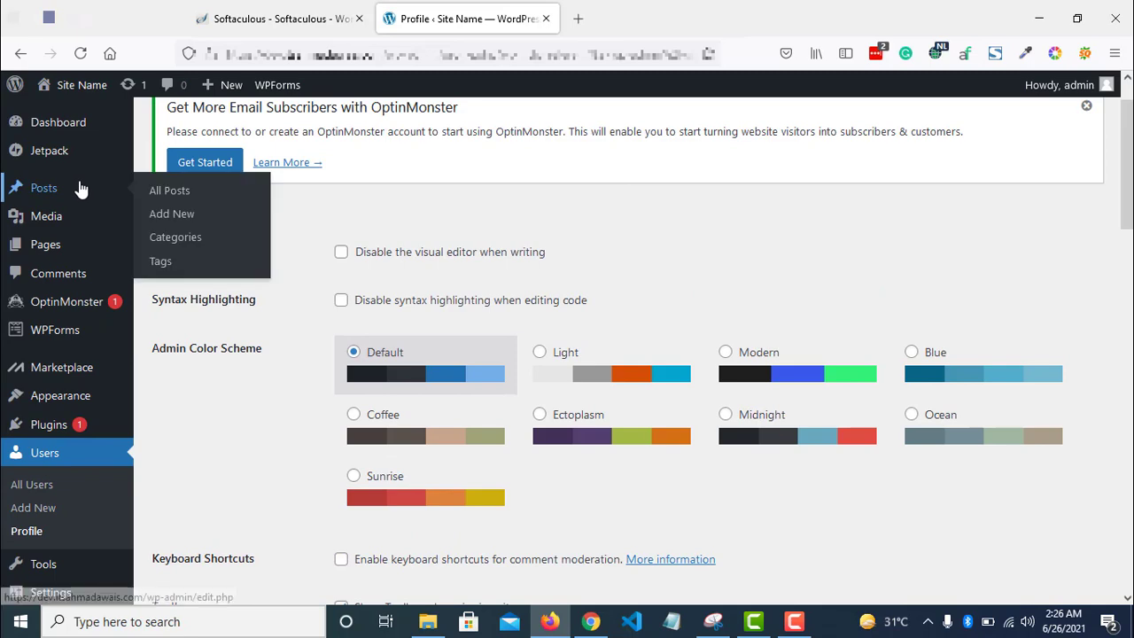
pyautogui.click(80, 188)
pyautogui.click(584, 372)
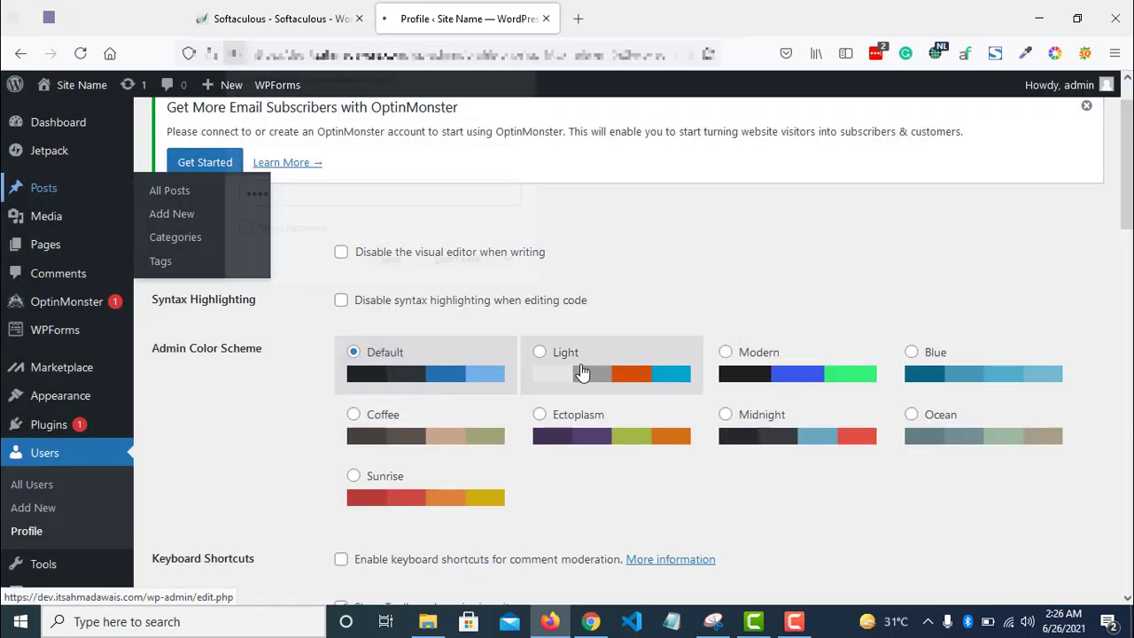
pyautogui.click(584, 376)
# - Restore the Default colour scheme and look over the Posts list with Hello world!
pyautogui.click(369, 375)
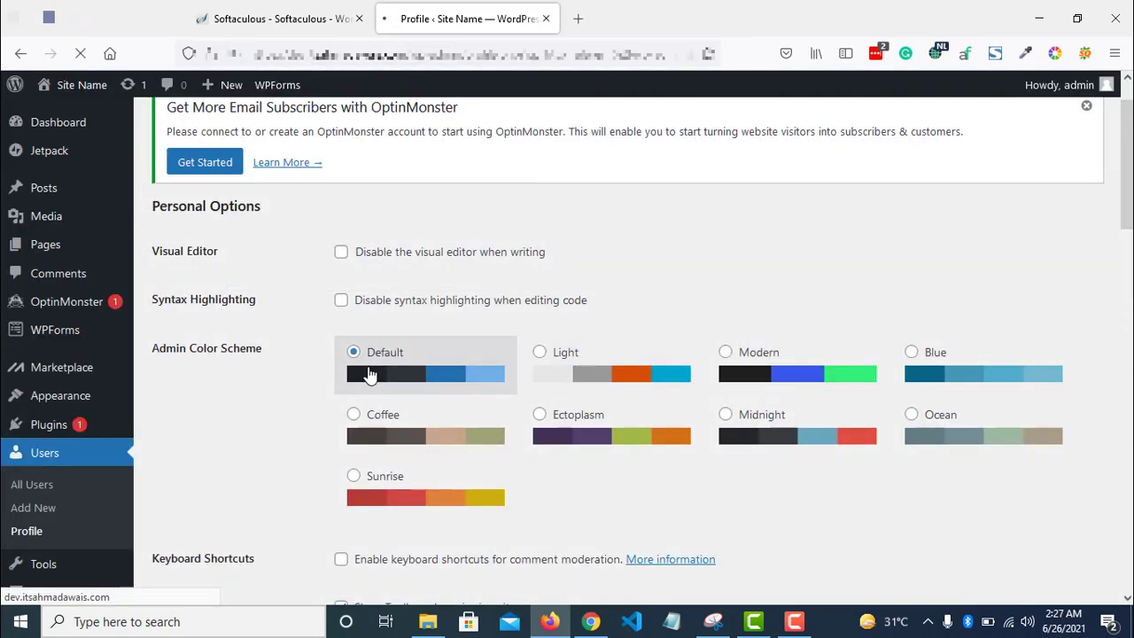
pyautogui.moveTo(76, 202)
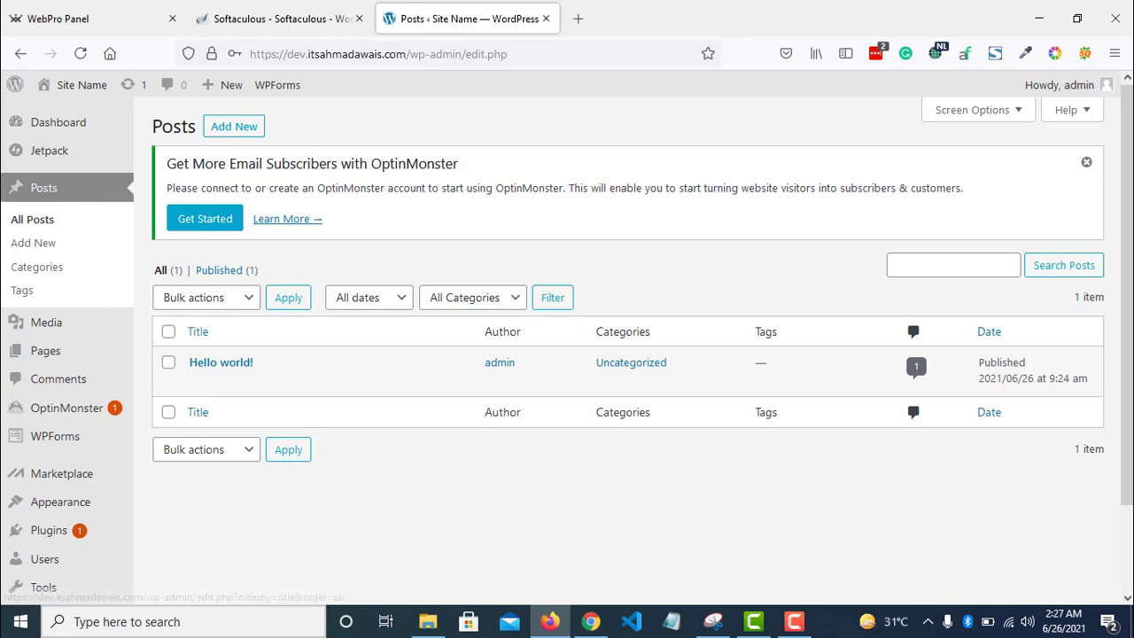
pyautogui.scroll(-1, 567, 355)
pyautogui.moveTo(1127, 312); pyautogui.dragTo(1126, 308)
pyautogui.moveTo(174, 326)
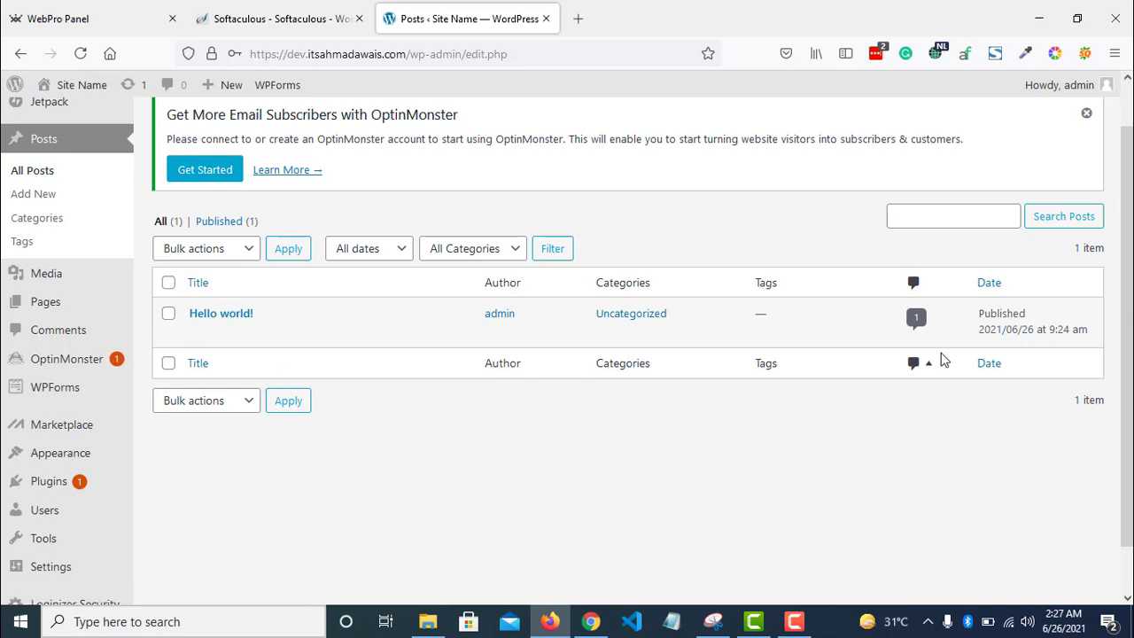
pyautogui.scroll(1, 938, 361)
# - Dismiss the OptinMonster notice and open the empty Media Library
pyautogui.click(1086, 163)
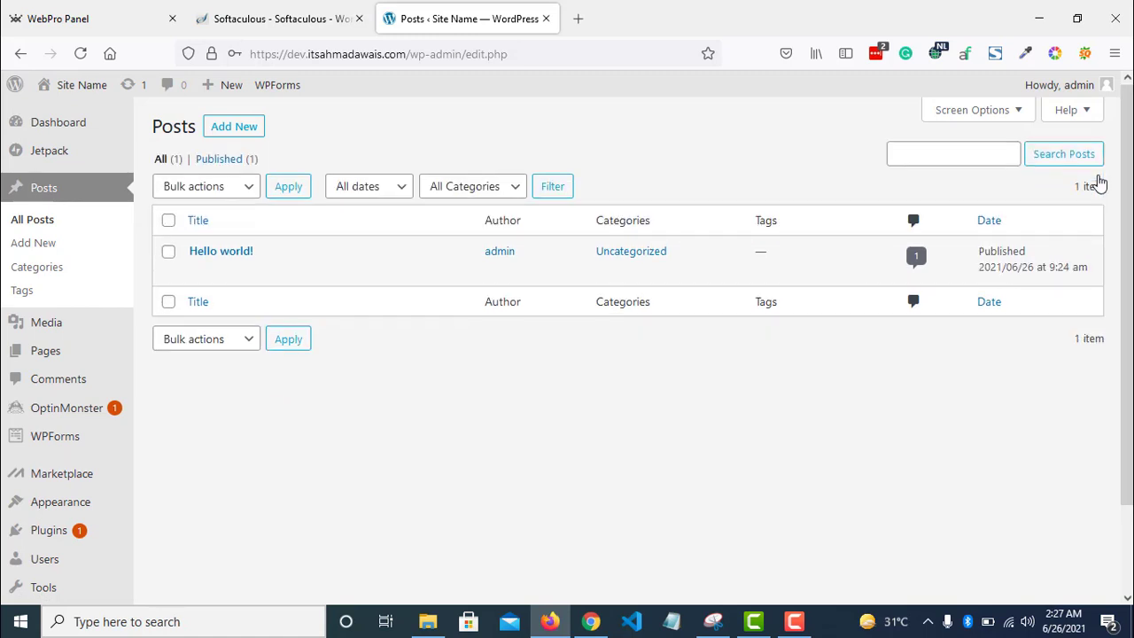
pyautogui.scroll(-2, 589, 375)
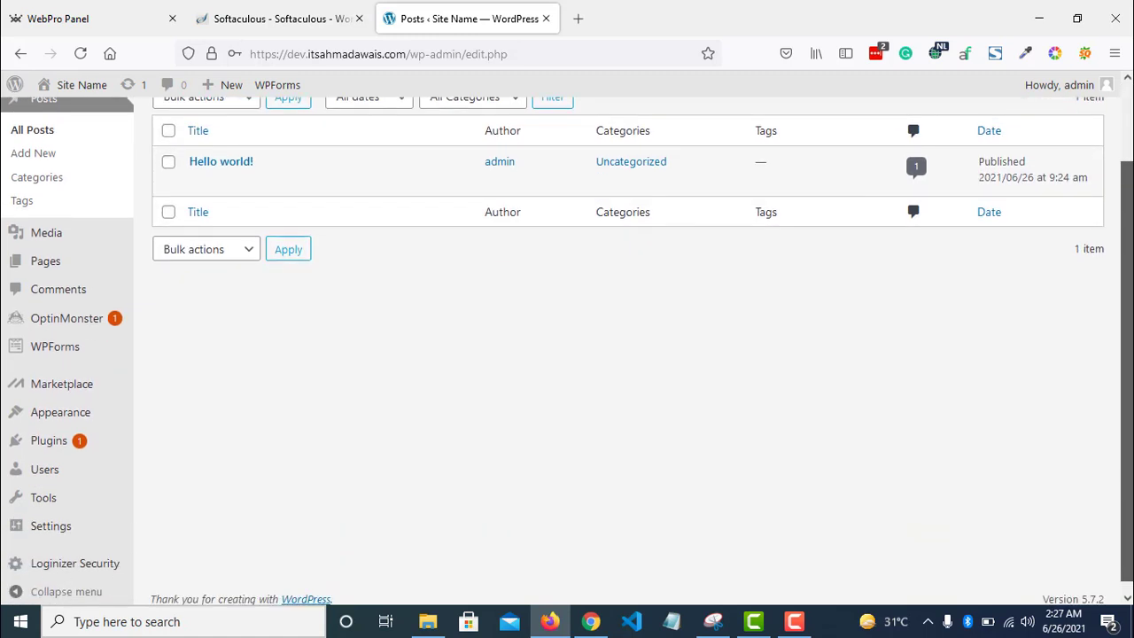
pyautogui.click(84, 240)
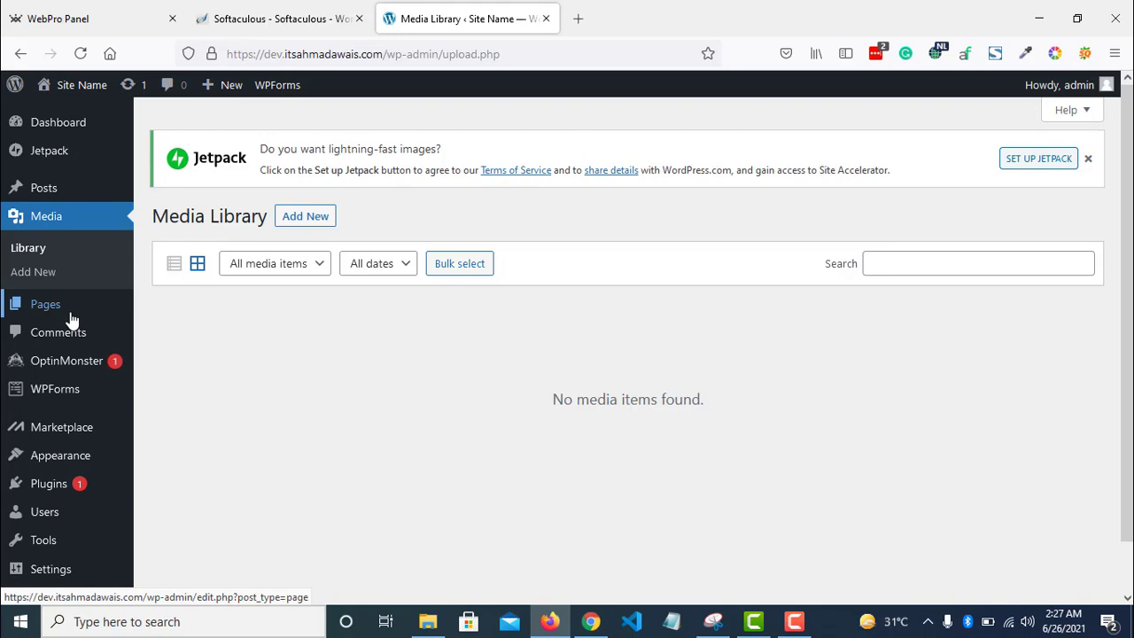
# - Open All Pages and review the draft Privacy Policy and published Sample Page
pyautogui.moveTo(73, 319)
pyautogui.click(213, 311)
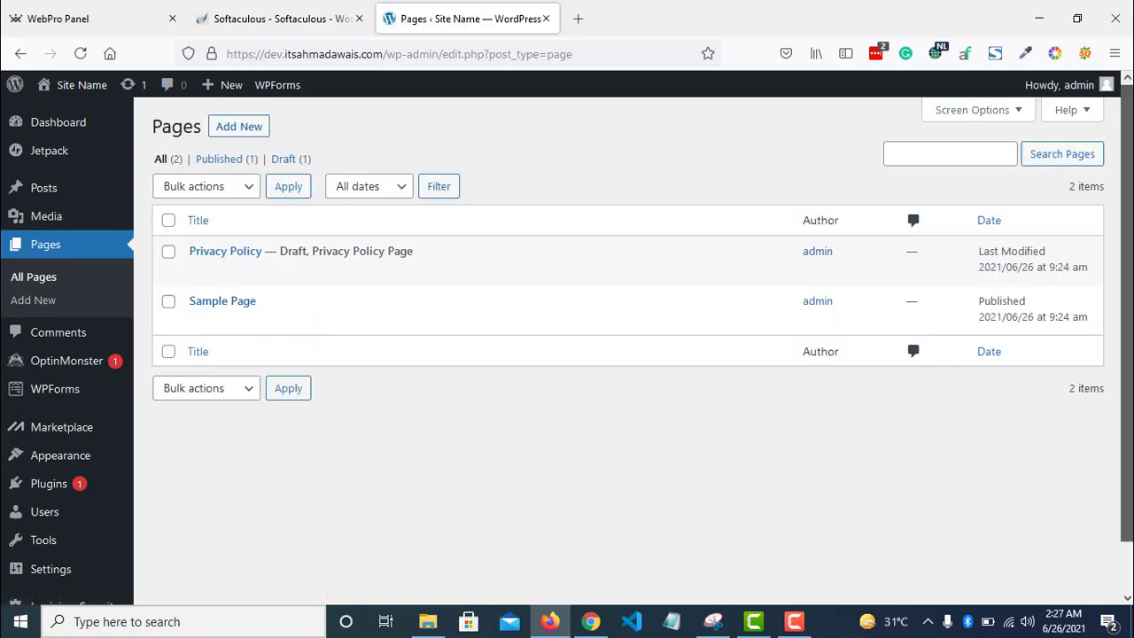
pyautogui.scroll(-1, 602, 354)
pyautogui.scroll(1, 556, 298)
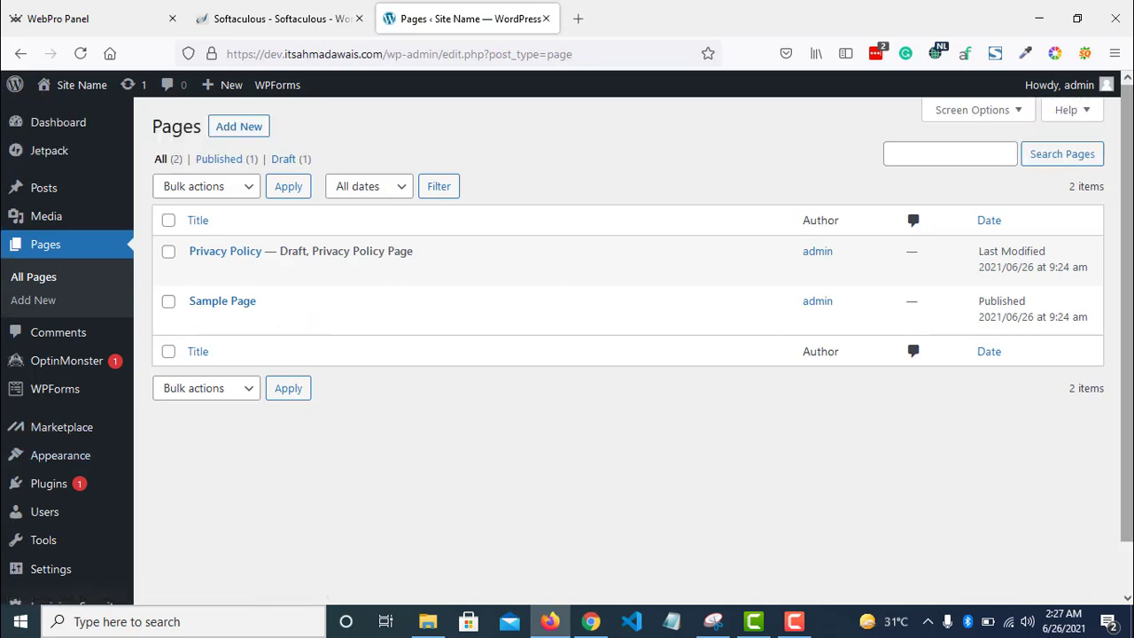
pyautogui.scroll(-1, 1025, 367)
pyautogui.scroll(1, 410, 331)
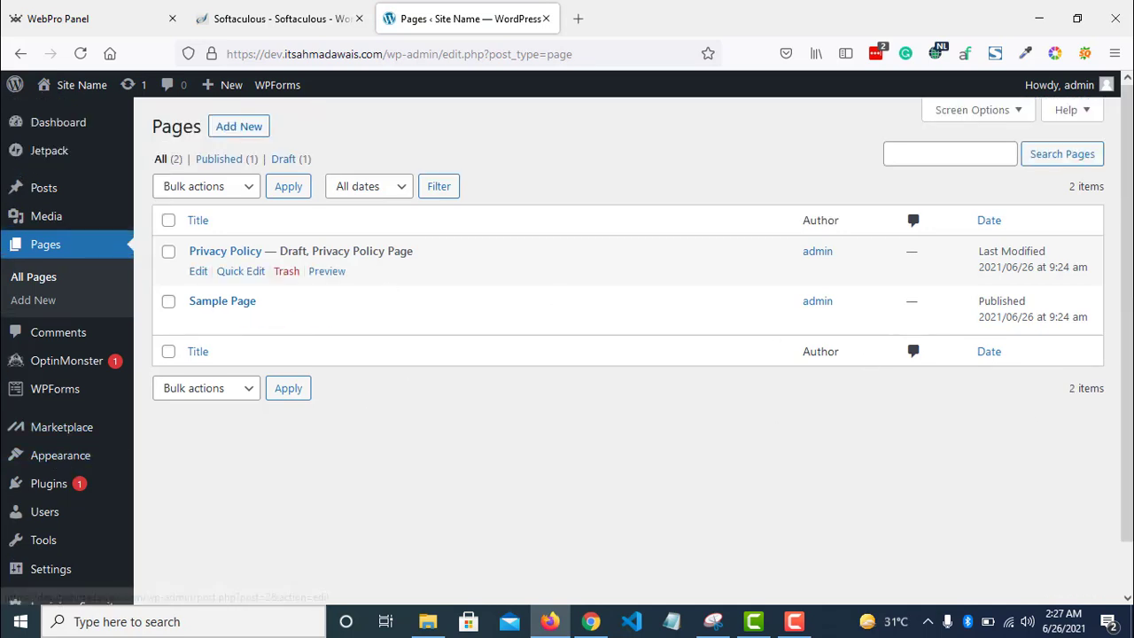
pyautogui.scroll(-1, 410, 331)
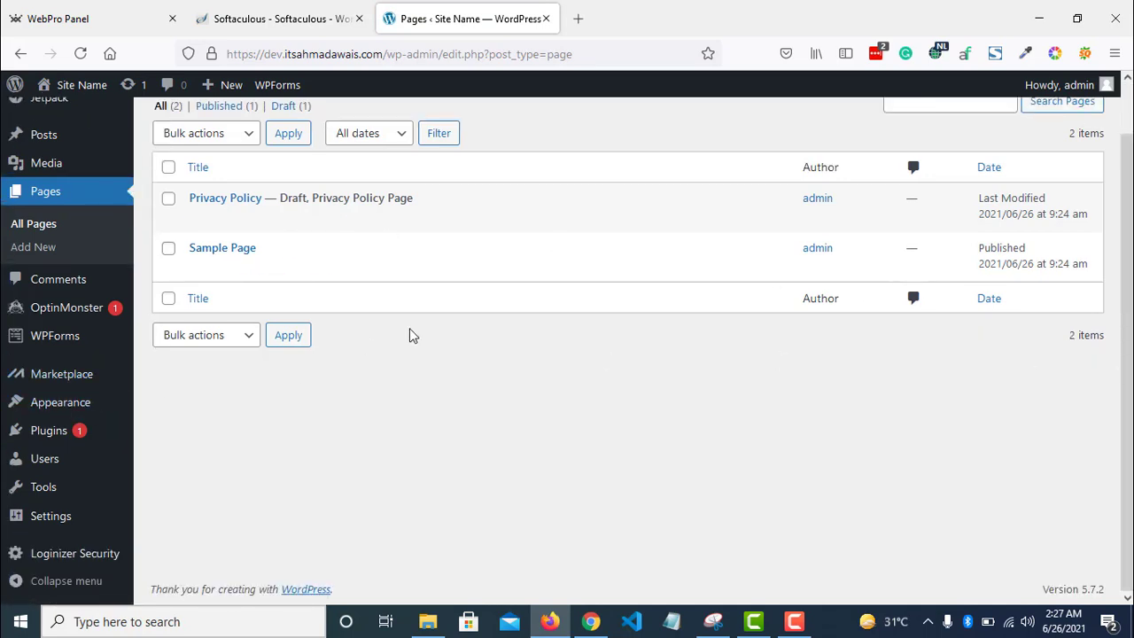
pyautogui.moveTo(68, 406)
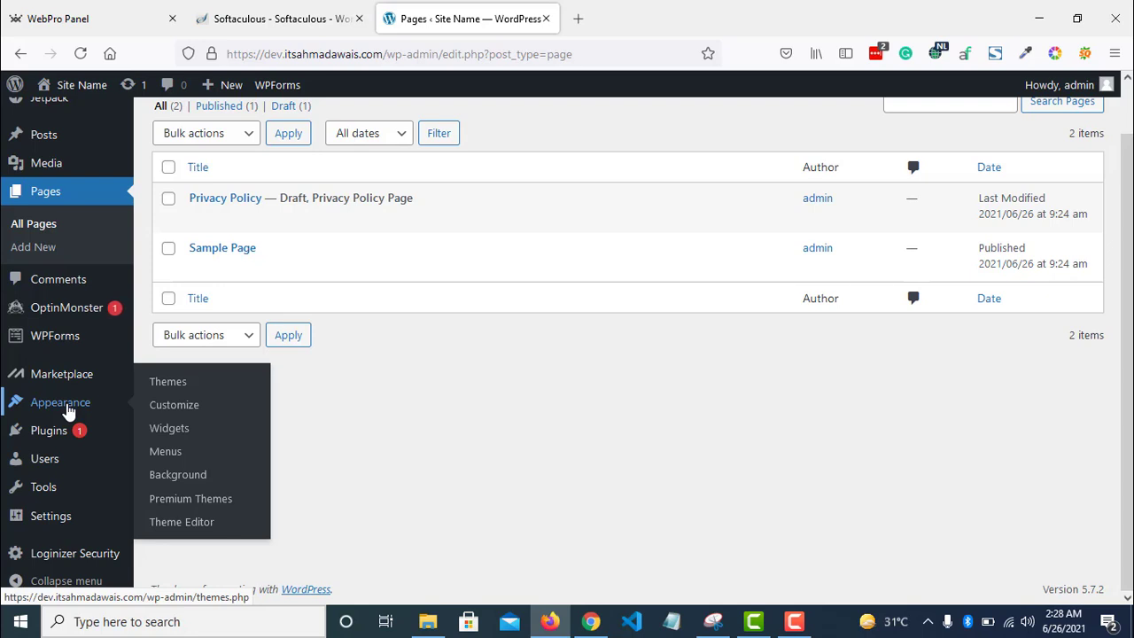
# - Search the theme directory for Astra, install it and activate it
pyautogui.click(186, 383)
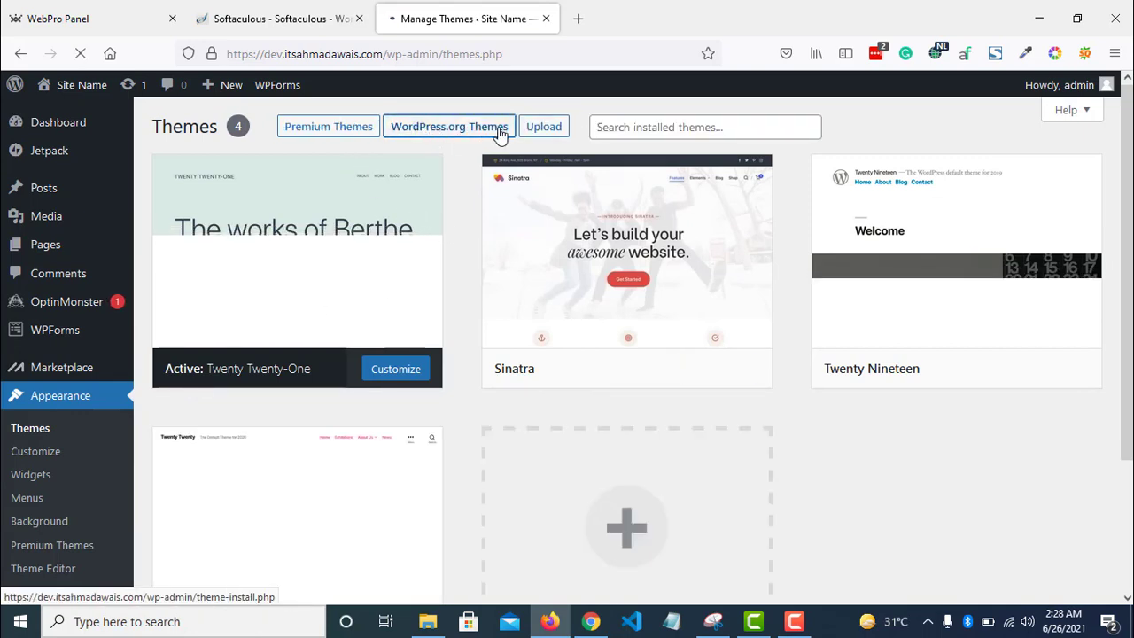
pyautogui.moveTo(576, 186)
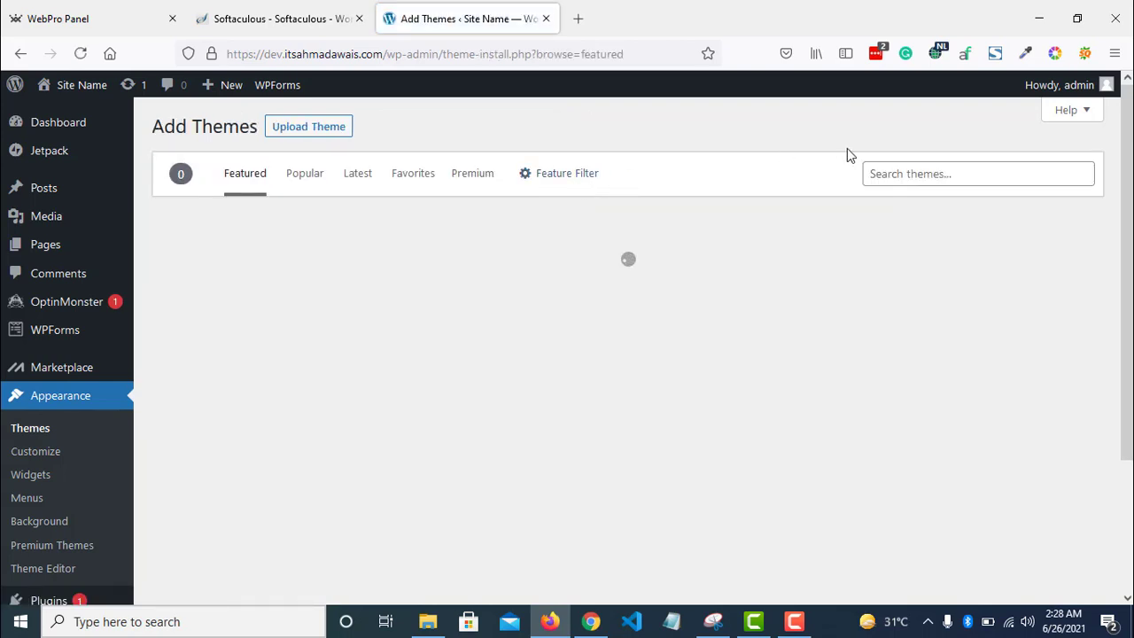
pyautogui.click(929, 174)
pyautogui.write('Astra')
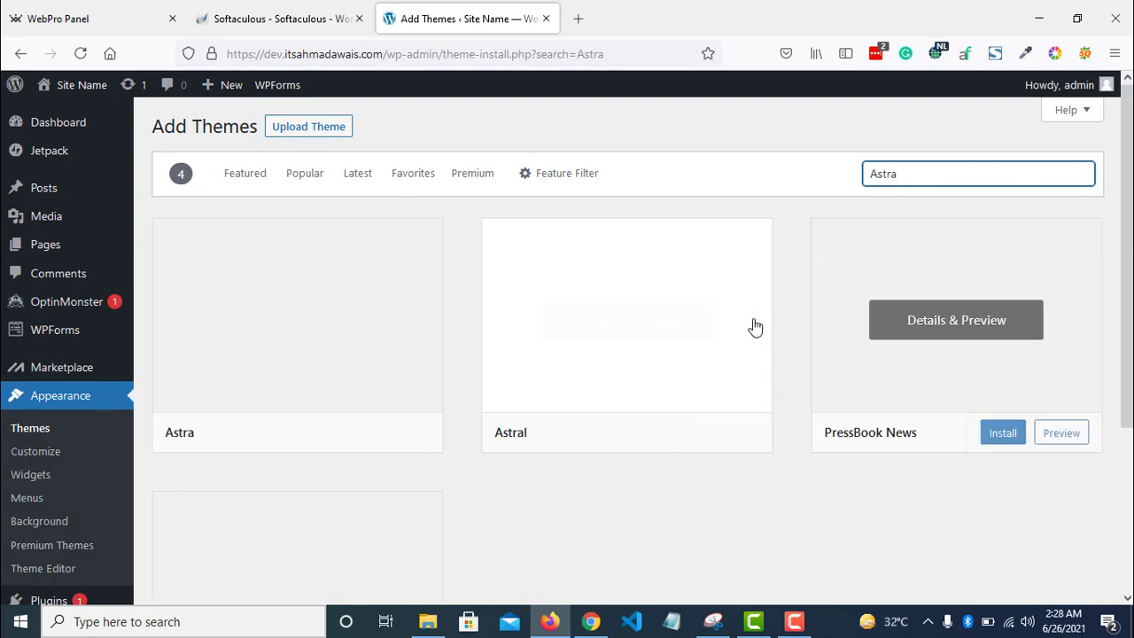
pyautogui.moveTo(366, 354)
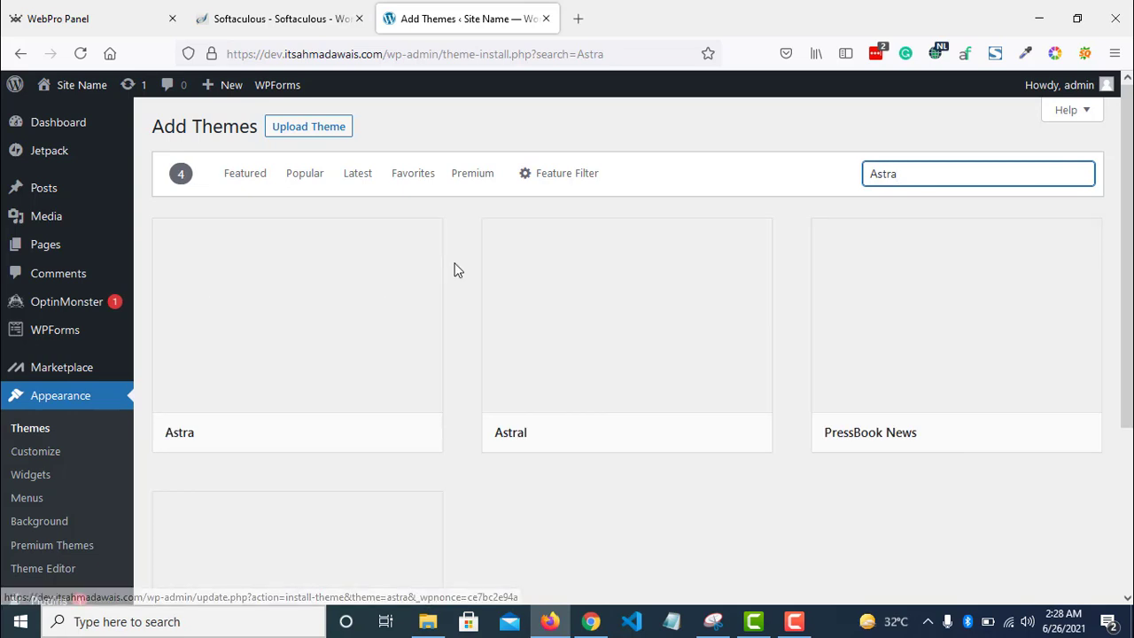
pyautogui.moveTo(307, 390)
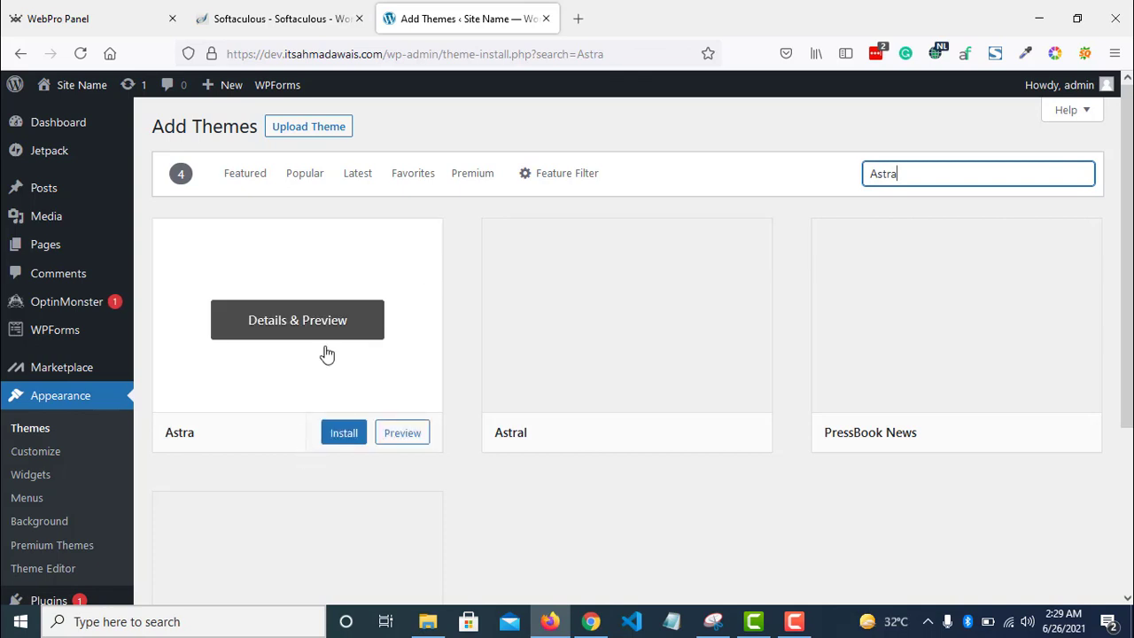
pyautogui.click(344, 433)
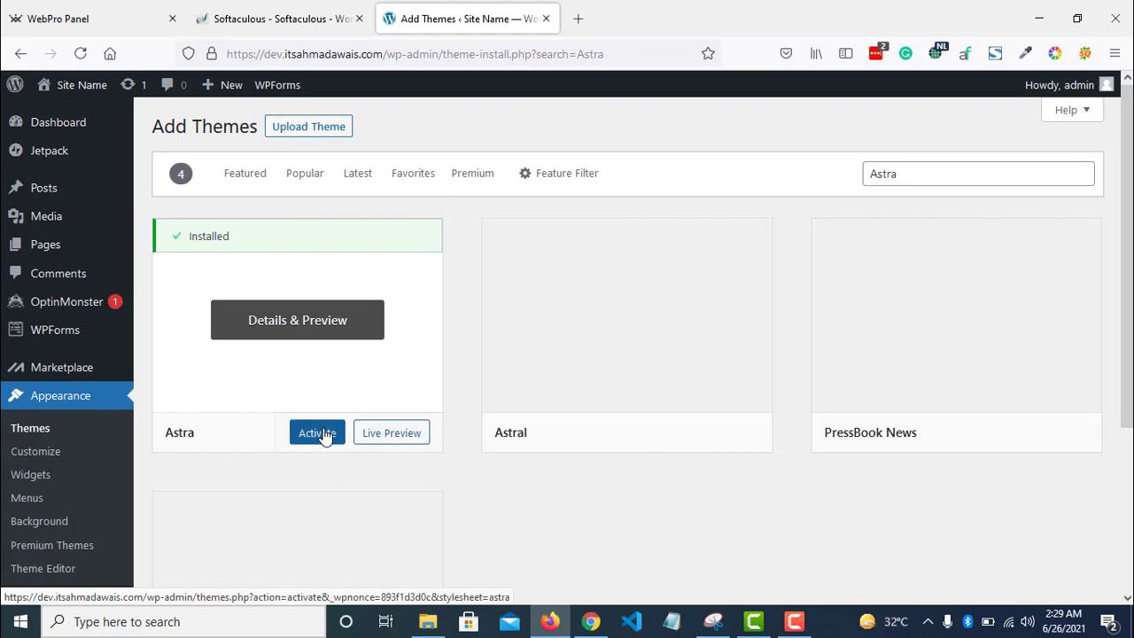
pyautogui.click(324, 434)
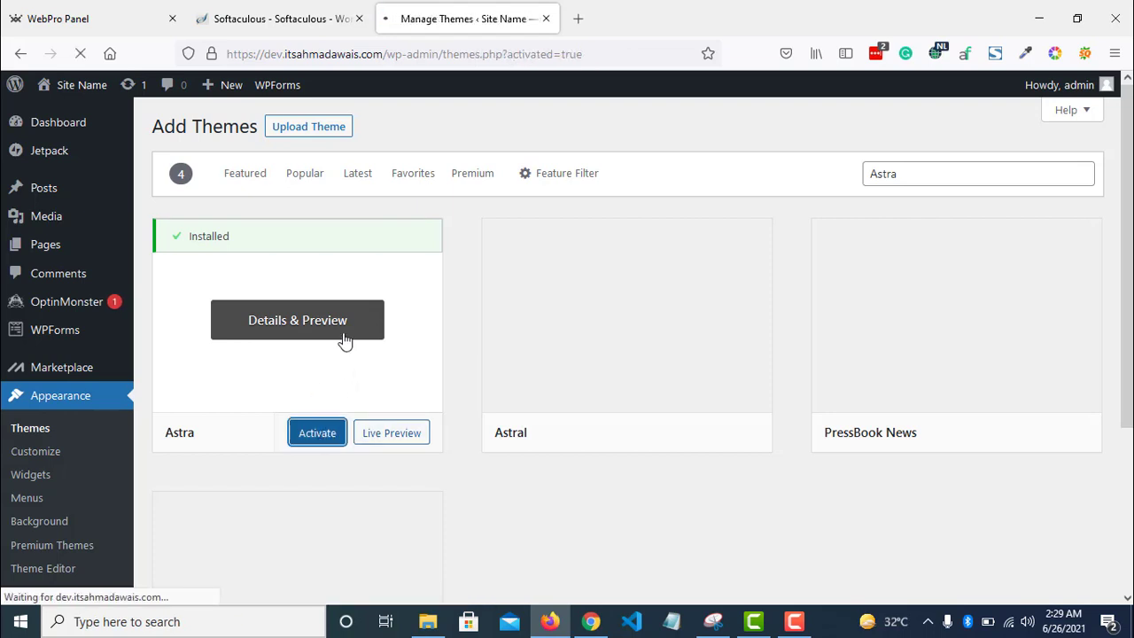
# - Open the live site in a new tab to see Astra's styling, then return to Manage Themes
pyautogui.scroll(-2, 374, 391)
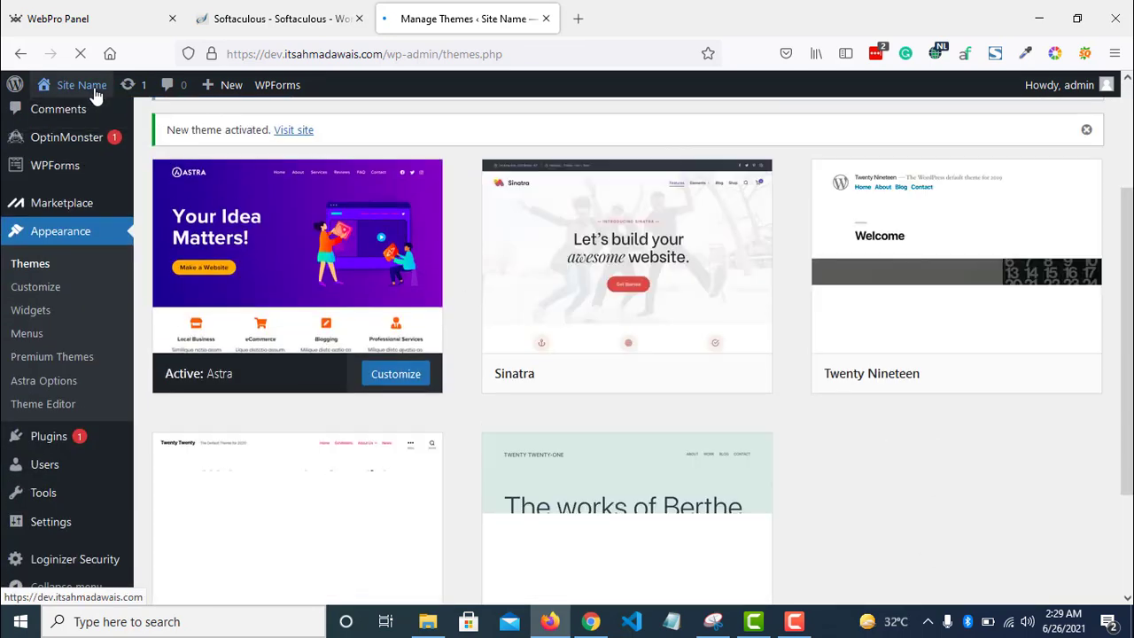
pyautogui.moveTo(92, 88)
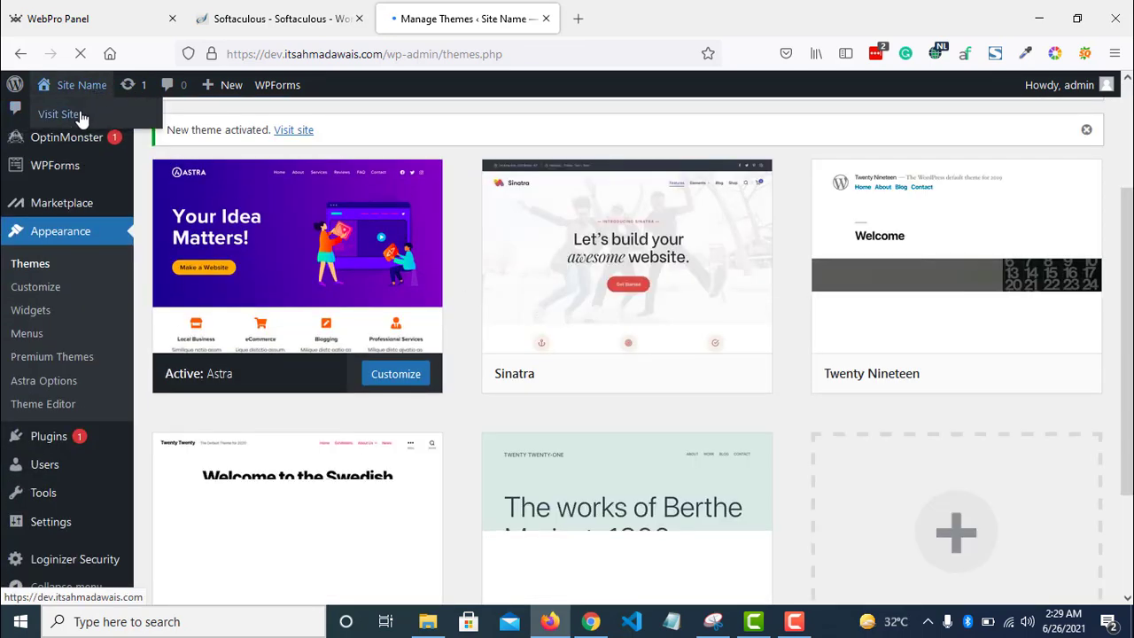
pyautogui.rightClick(80, 116)
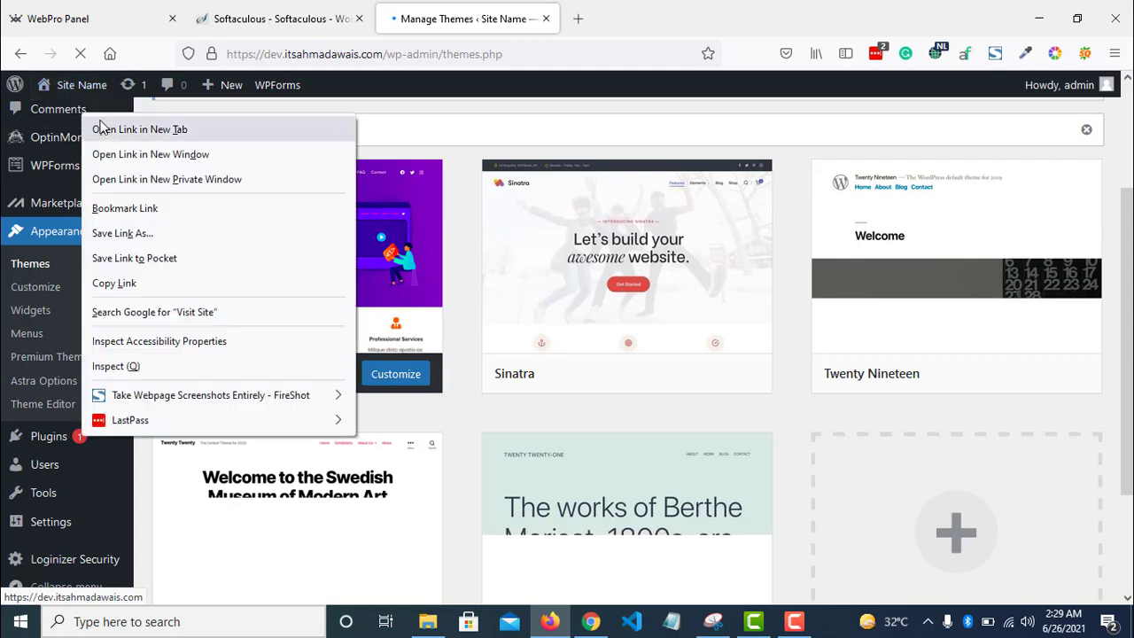
pyautogui.click(97, 126)
pyautogui.click(700, 8)
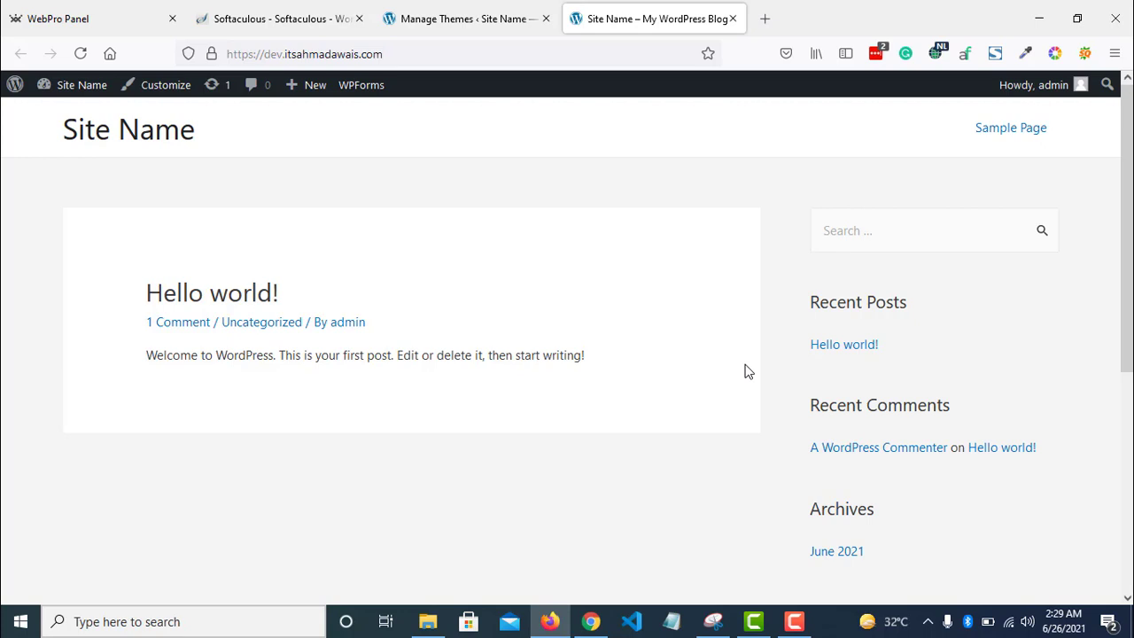
pyautogui.click(465, 18)
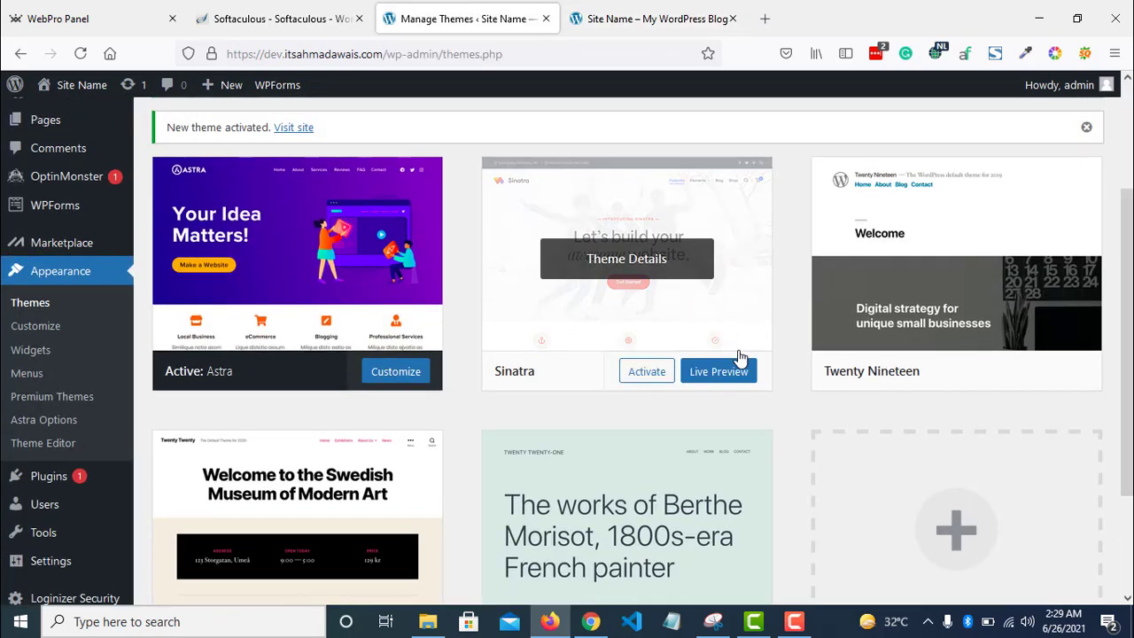
# - Search Add New plugins for 'Elementor', then install and activate Elementor Website Builder
pyautogui.scroll(-3, 601, 389)
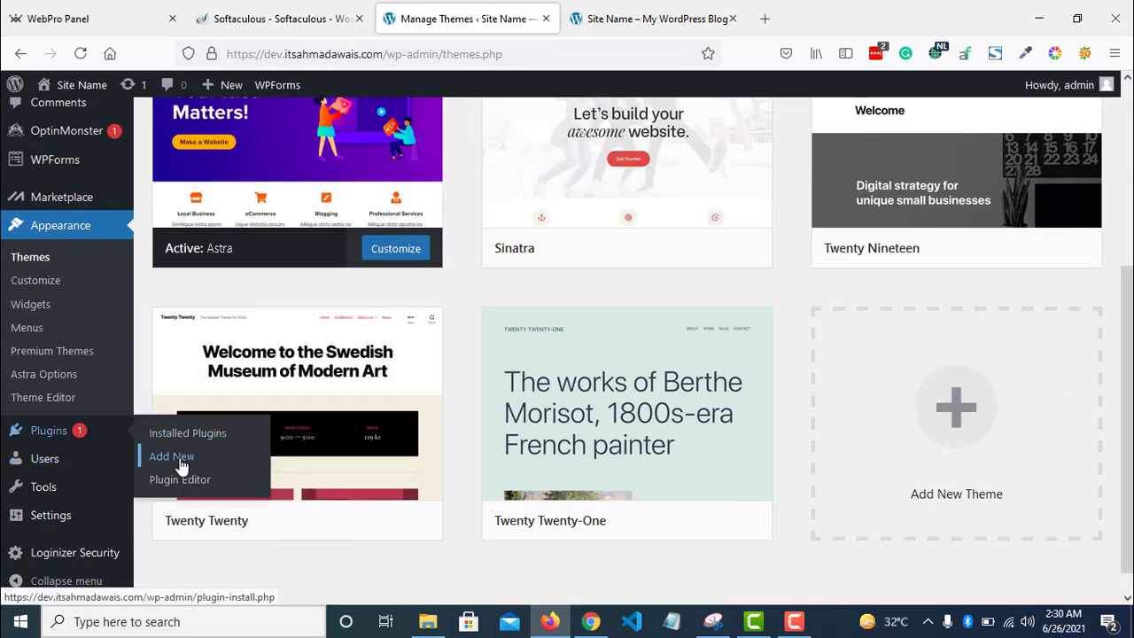
pyautogui.click(181, 461)
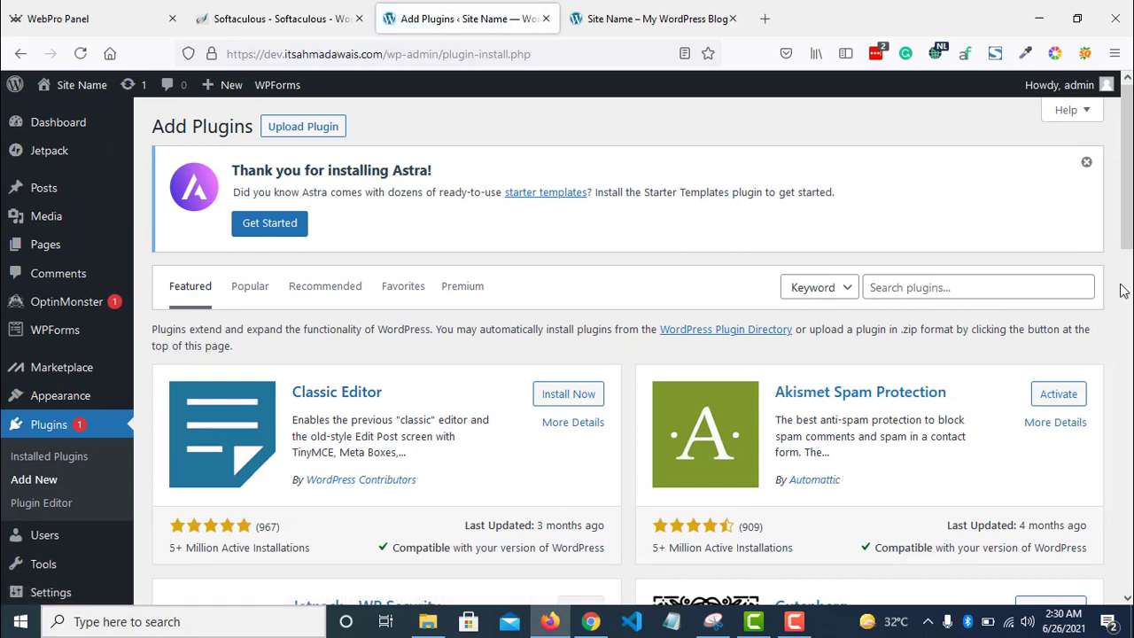
pyautogui.click(983, 293)
pyautogui.write('elemetnor')
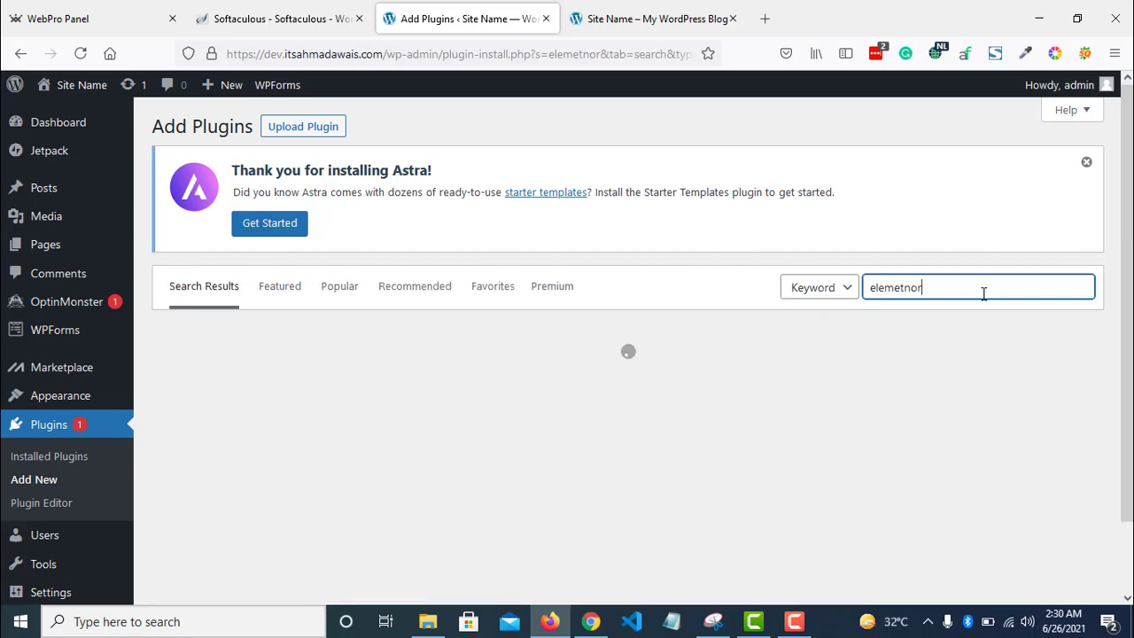
pyautogui.hotkey('ctrl', 'a')
pyautogui.write('elemetnor')
pyautogui.hotkey('ctrl', 'a')
pyautogui.write('E')
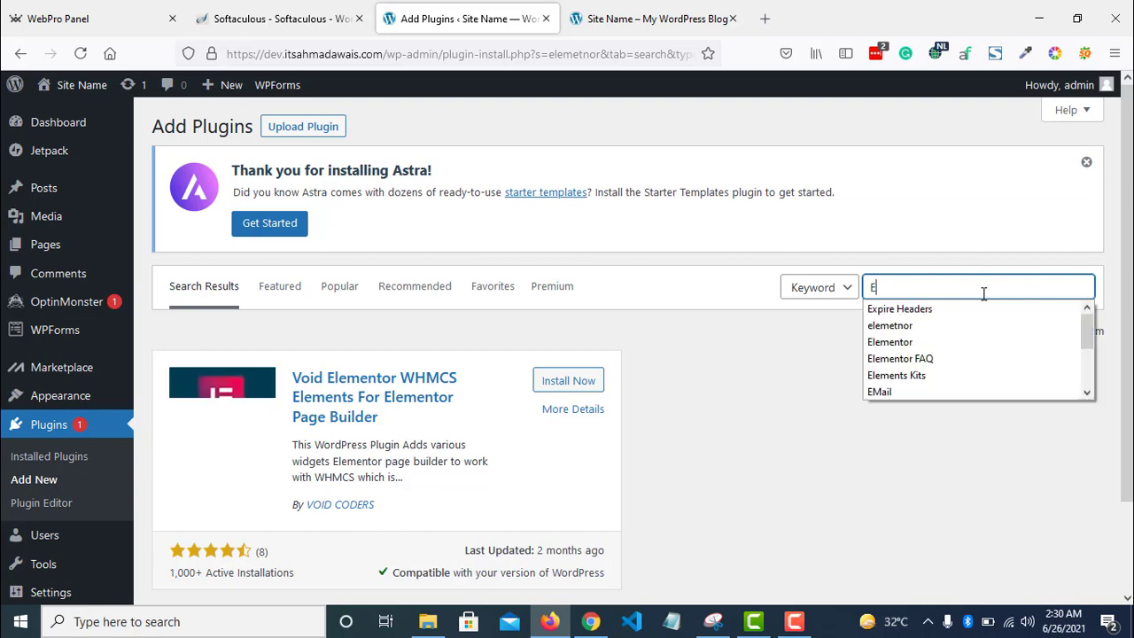
pyautogui.write('lementor')
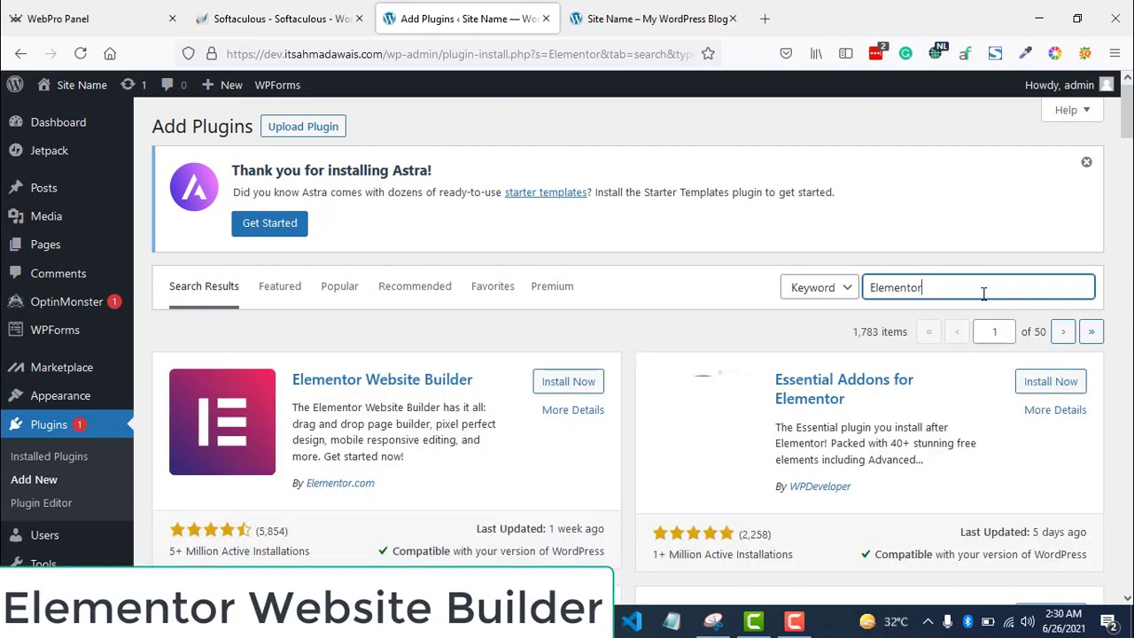
pyautogui.click(560, 382)
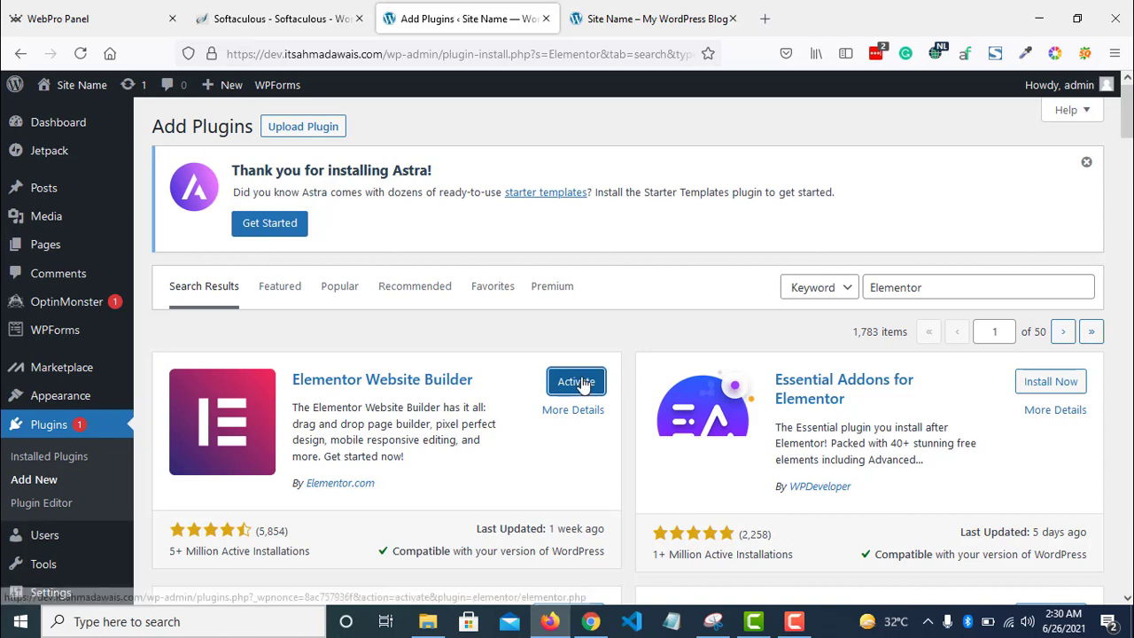
pyautogui.click(577, 383)
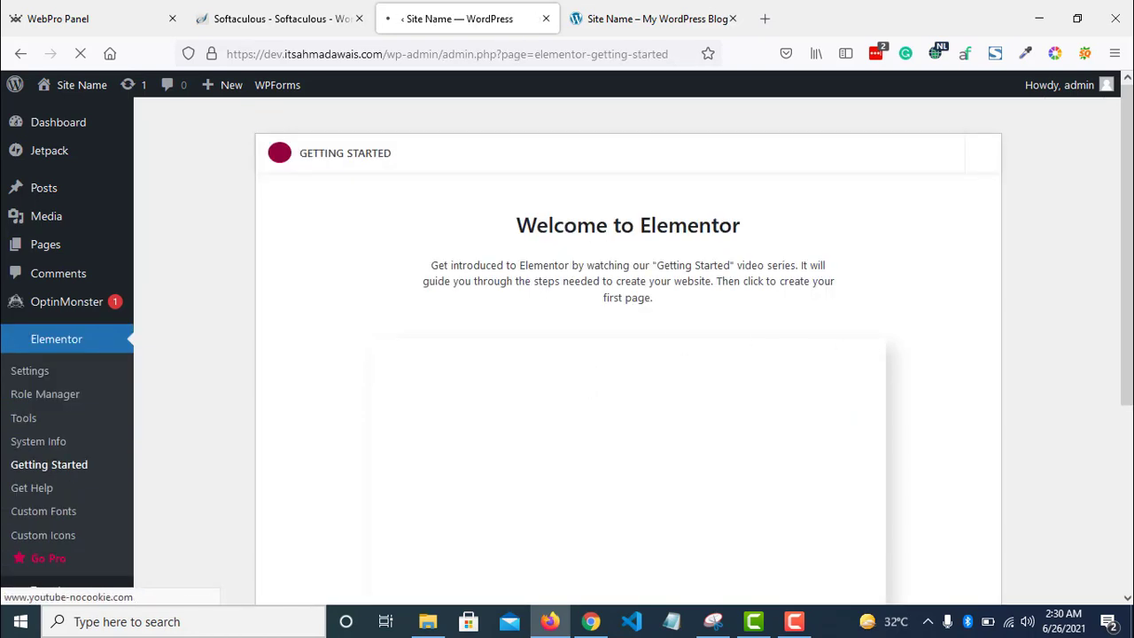
# - Leave the Elementor welcome page for Plugins > Add New
pyautogui.scroll(-4, 739, 549)
pyautogui.scroll(2, 835, 476)
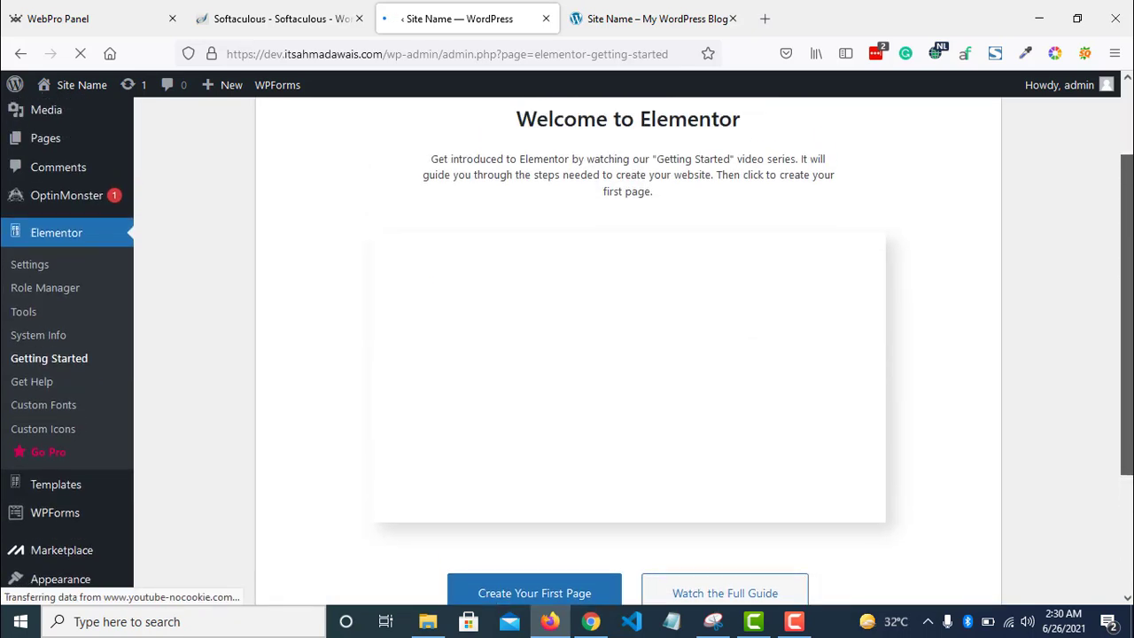
pyautogui.scroll(-2, 258, 475)
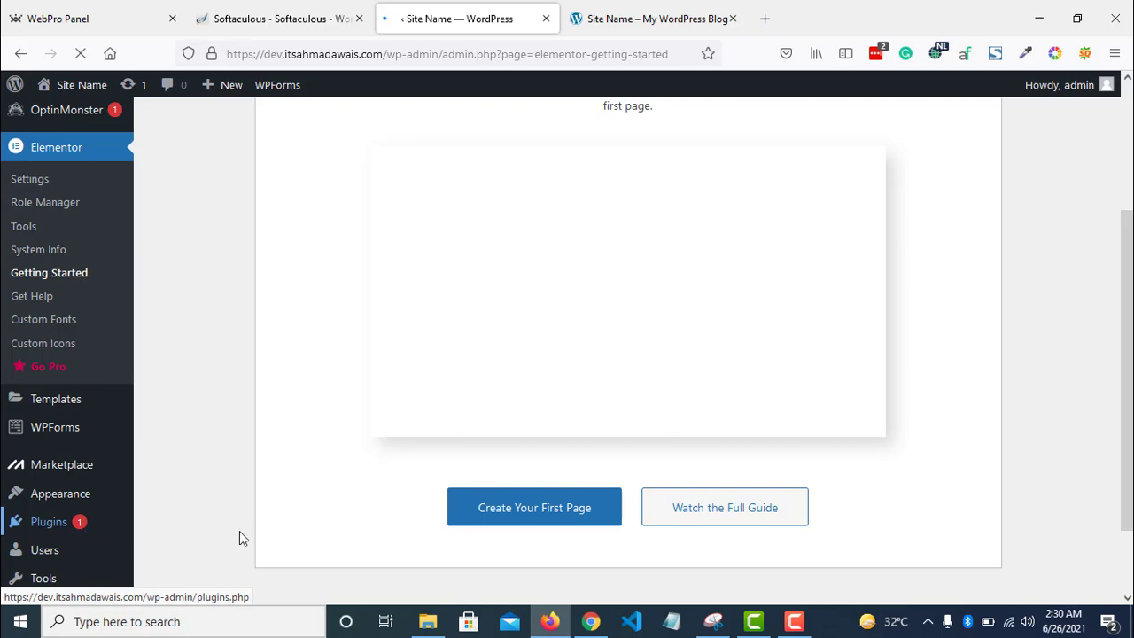
pyautogui.scroll(-2, 320, 475)
pyautogui.moveTo(71, 432)
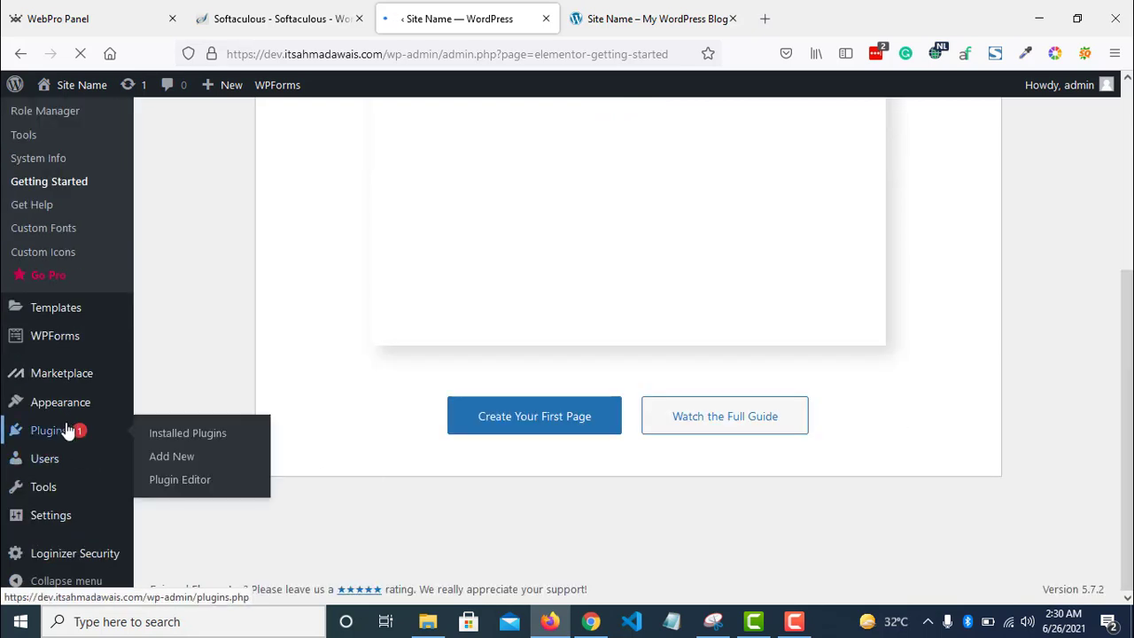
pyautogui.click(194, 460)
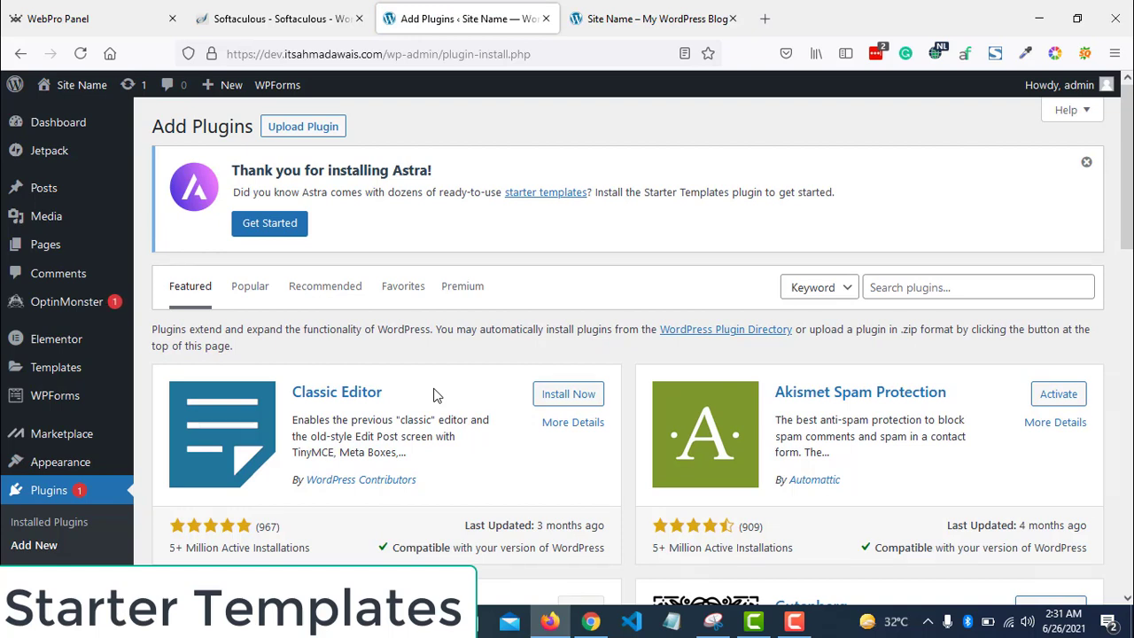
# - Dismiss the Astra notice, search 'Starter Ki', and install and activate Starter Templates
pyautogui.click(1085, 162)
pyautogui.click(935, 174)
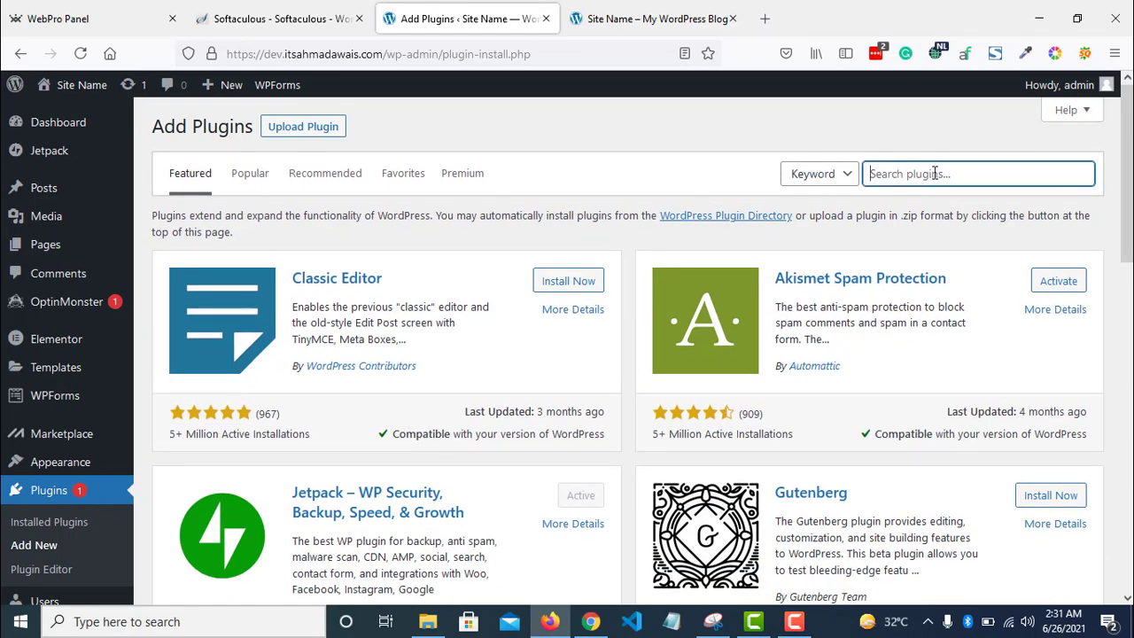
pyautogui.write('Starter Kits')
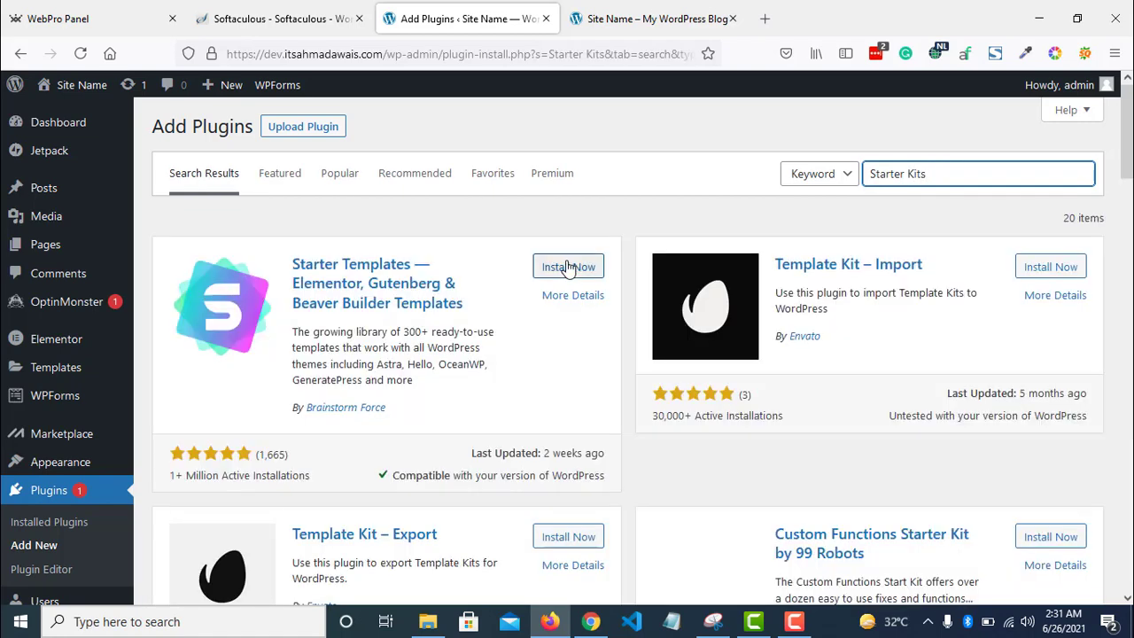
pyautogui.click(567, 267)
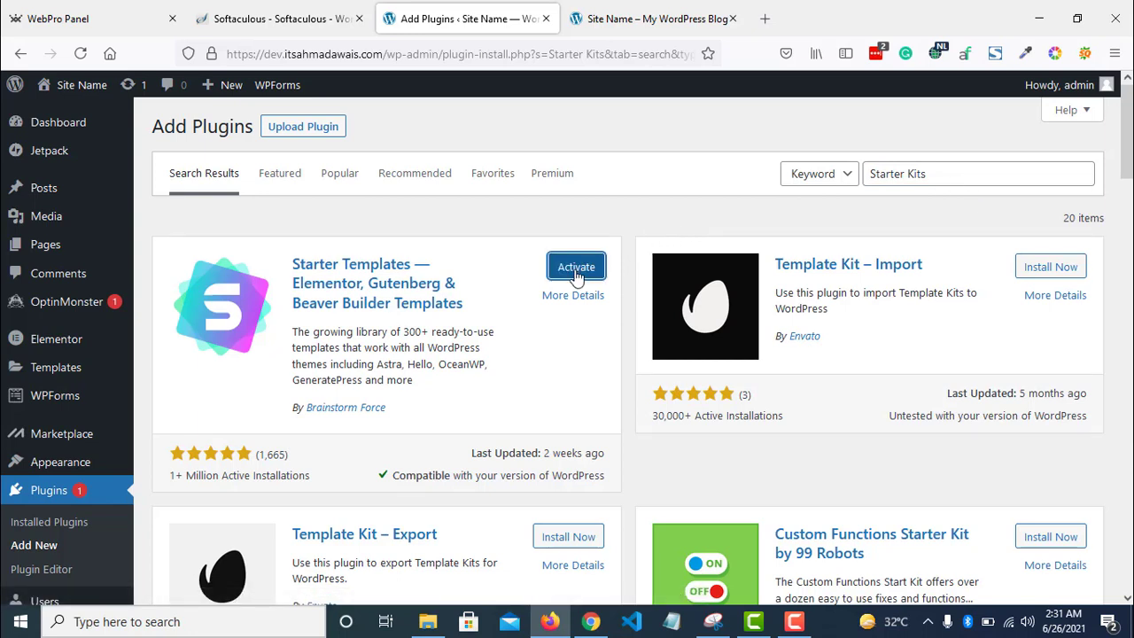
pyautogui.click(575, 268)
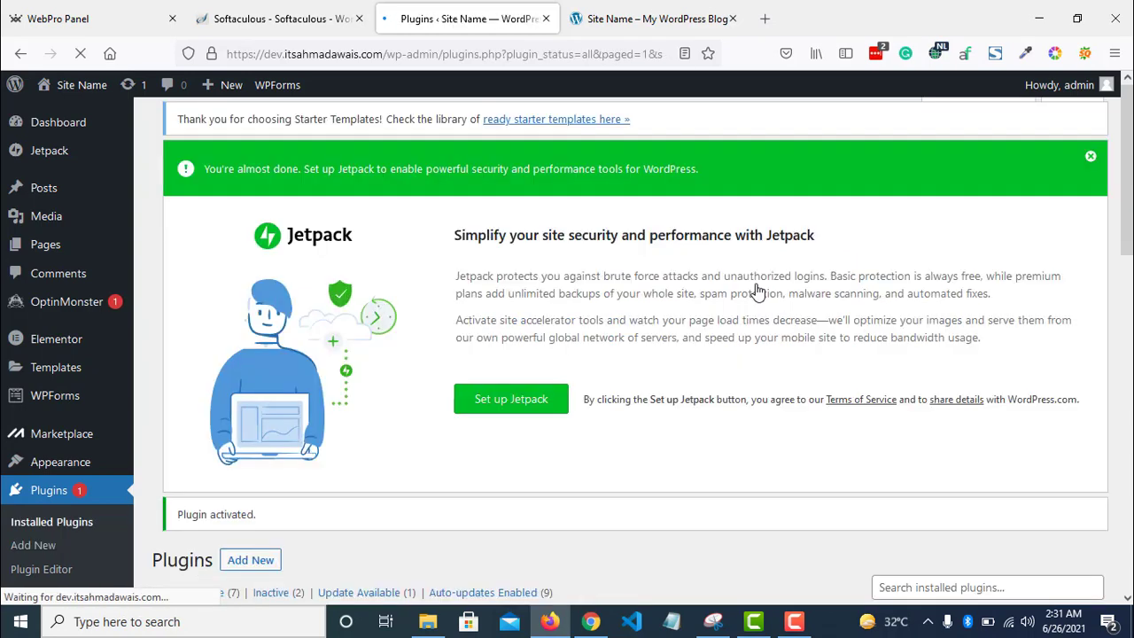
# - Delete the Hello Dolly plugin from the Installed Plugins list
pyautogui.scroll(-3, 757, 293)
pyautogui.scroll(-5, 629, 354)
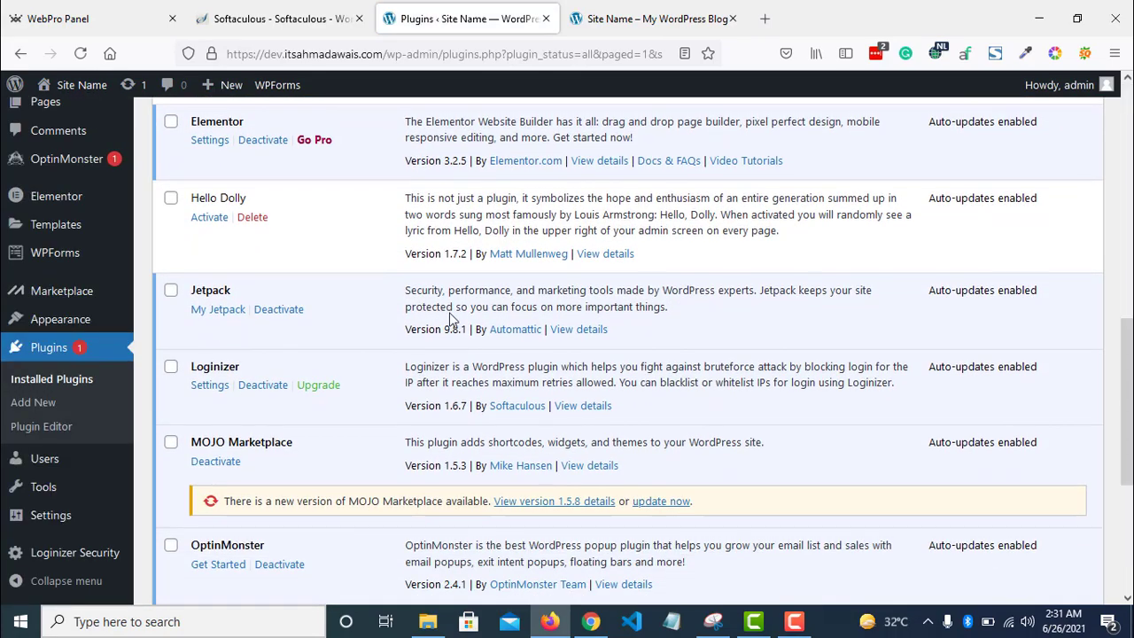
pyautogui.scroll(-3, 591, 322)
pyautogui.scroll(3, 591, 322)
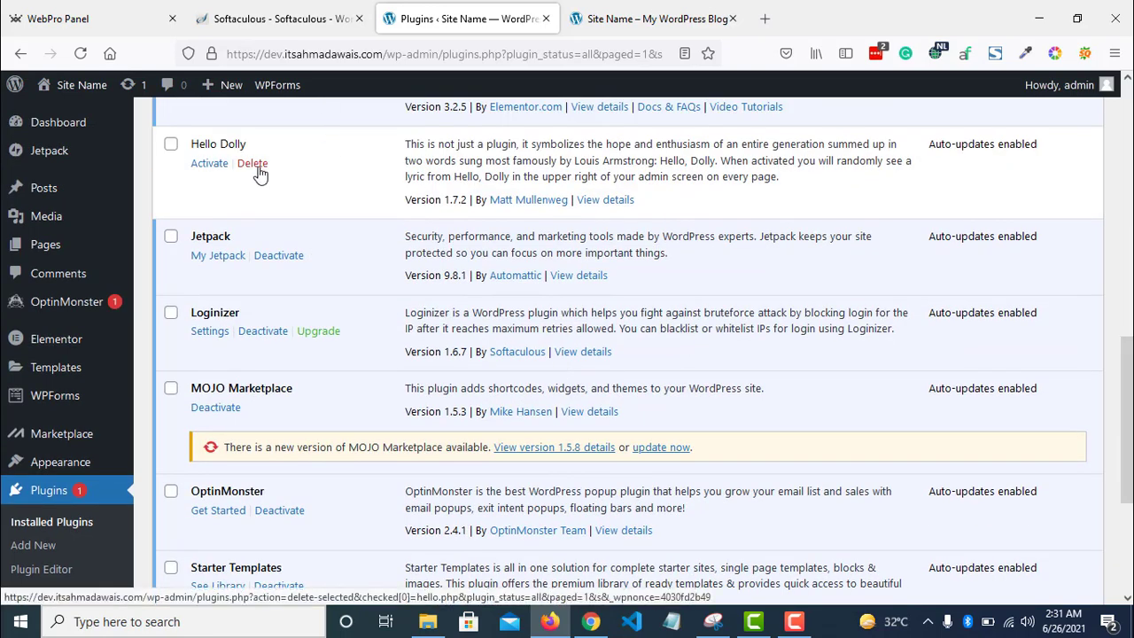
pyautogui.click(252, 164)
pyautogui.click(641, 366)
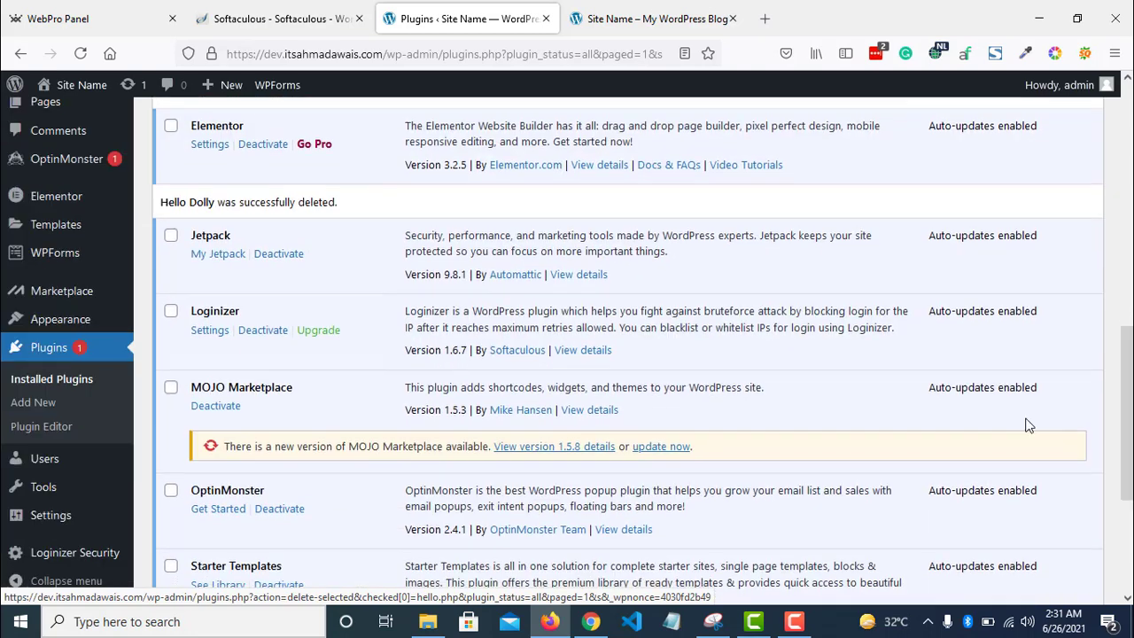
# - Go to Appearance > Starter Templates
pyautogui.moveTo(40, 324)
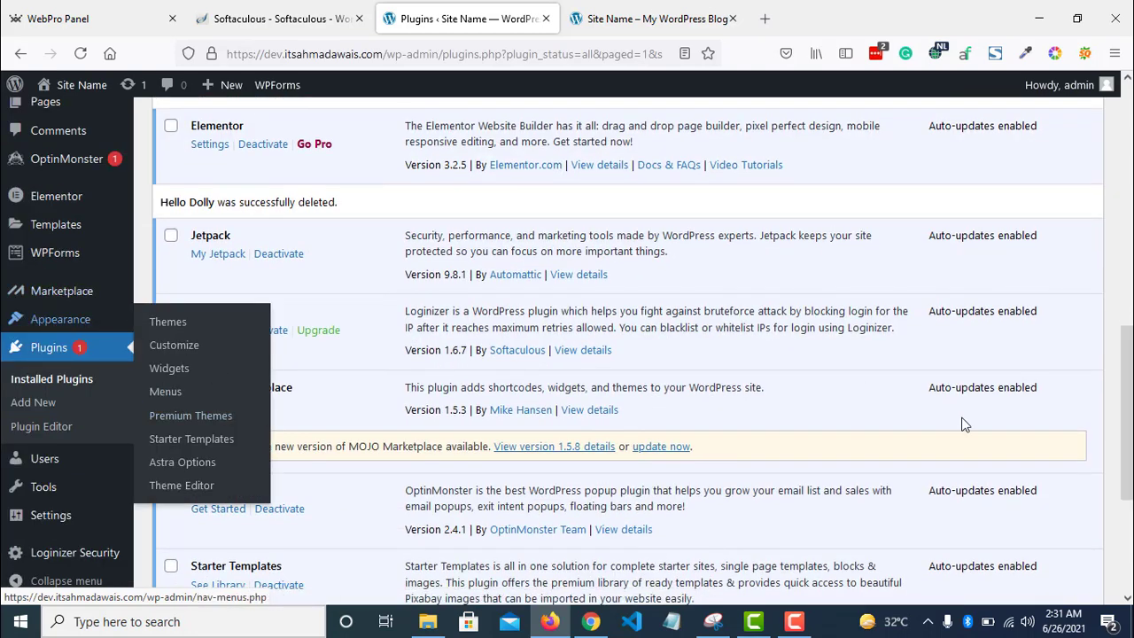
pyautogui.moveTo(1130, 427); pyautogui.dragTo(1130, 425)
pyautogui.moveTo(35, 342)
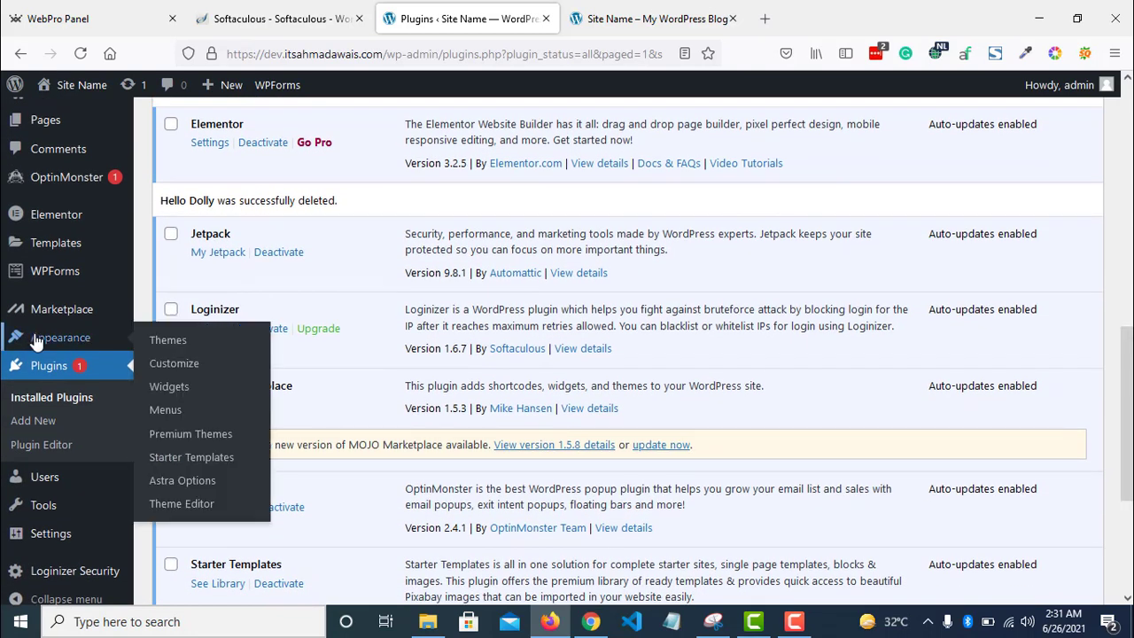
pyautogui.click(233, 465)
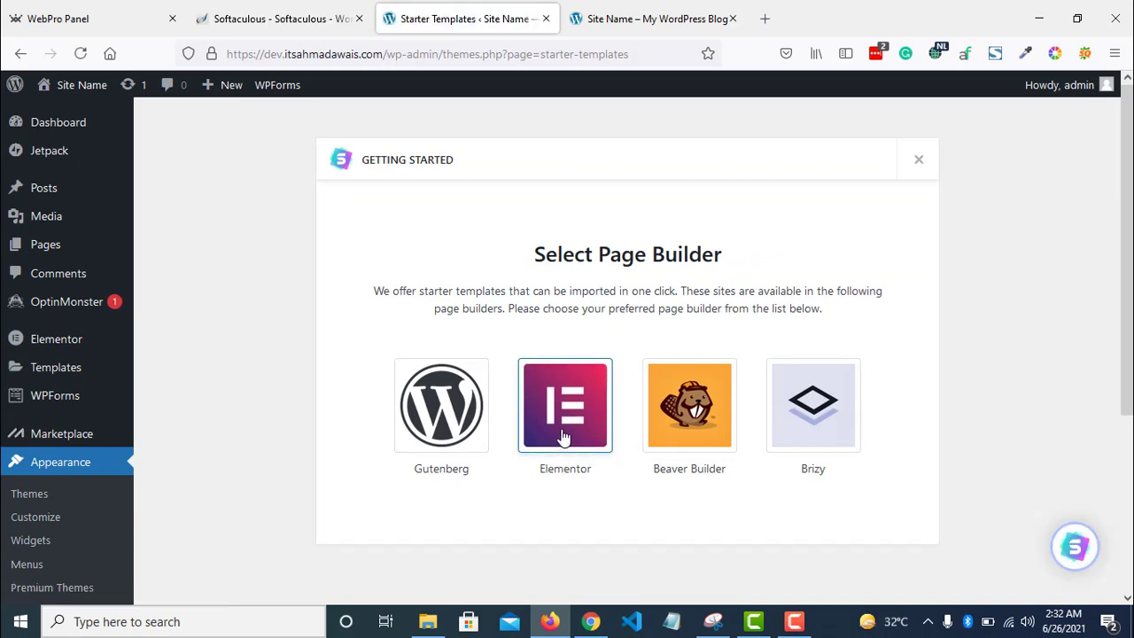
# - Pick Elementor as page builder, filter templates to Business, and open Steak House
pyautogui.click(564, 434)
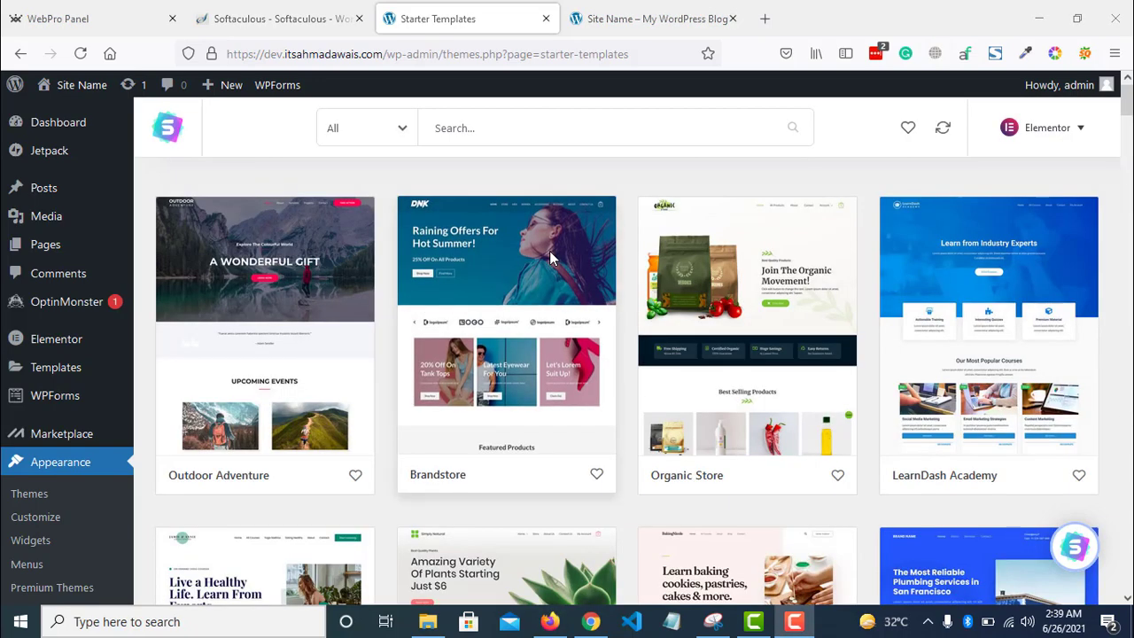
pyautogui.click(379, 131)
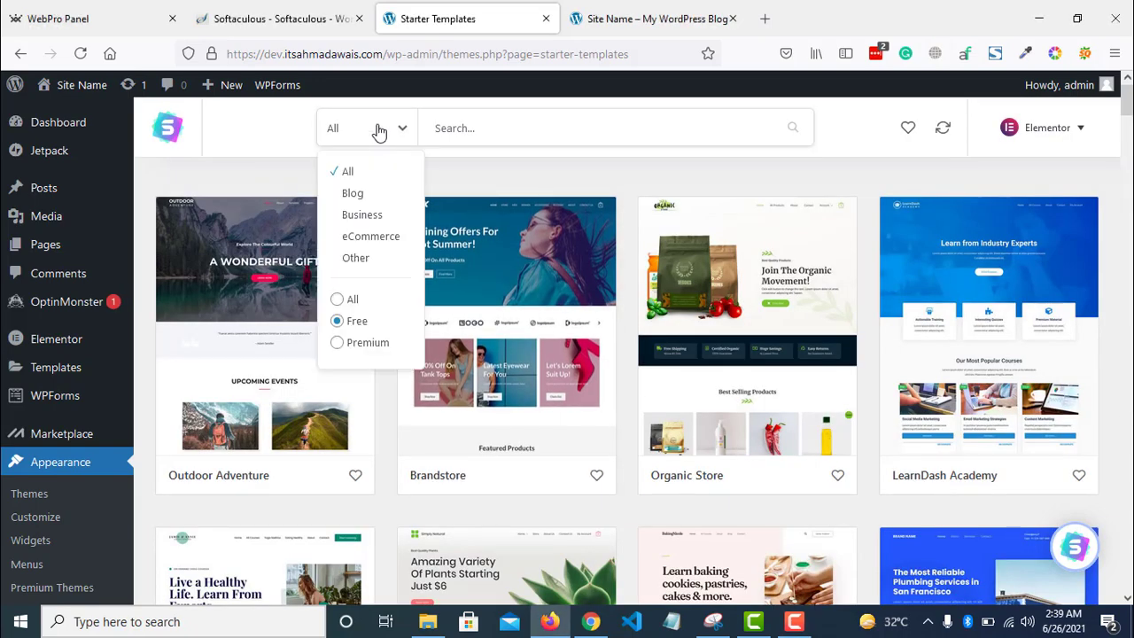
pyautogui.click(372, 216)
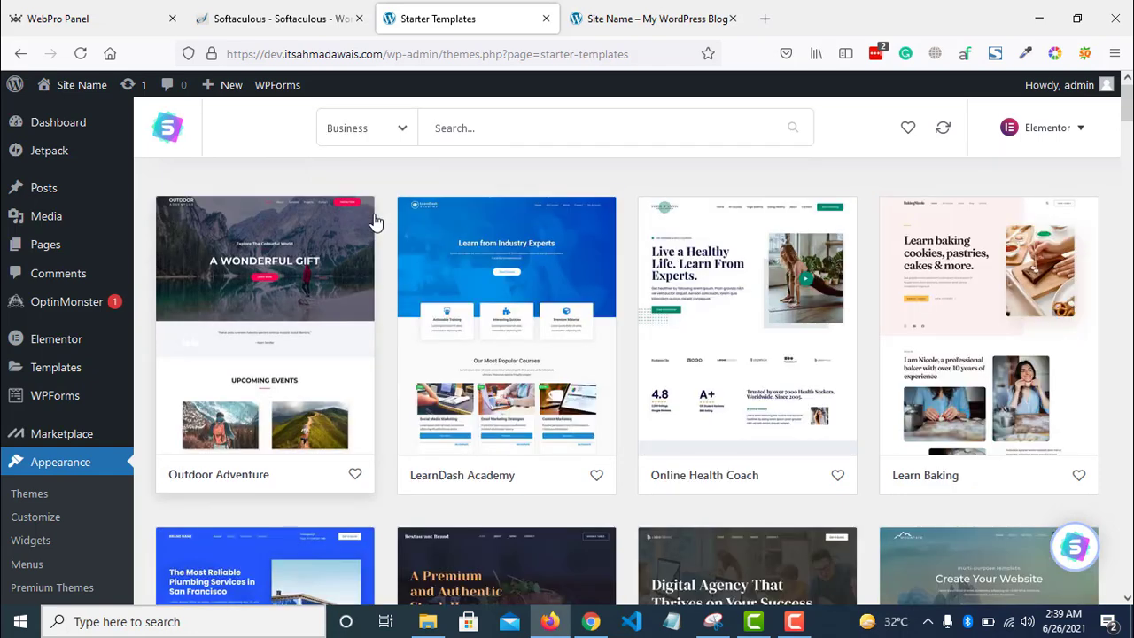
pyautogui.moveTo(1130, 104); pyautogui.dragTo(1130, 126)
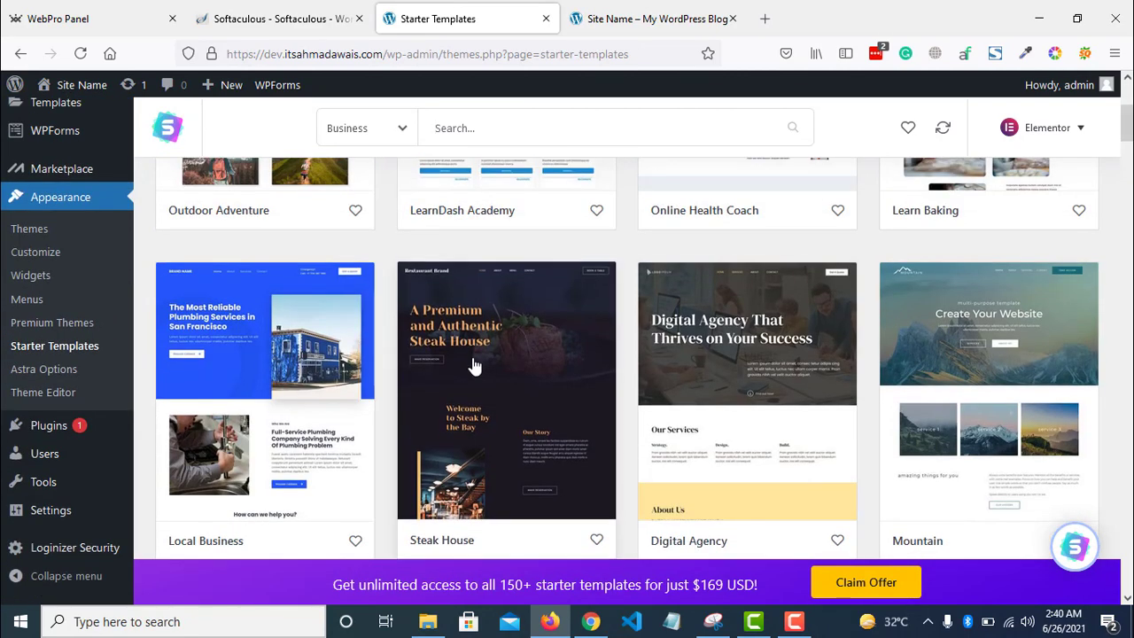
pyautogui.click(474, 364)
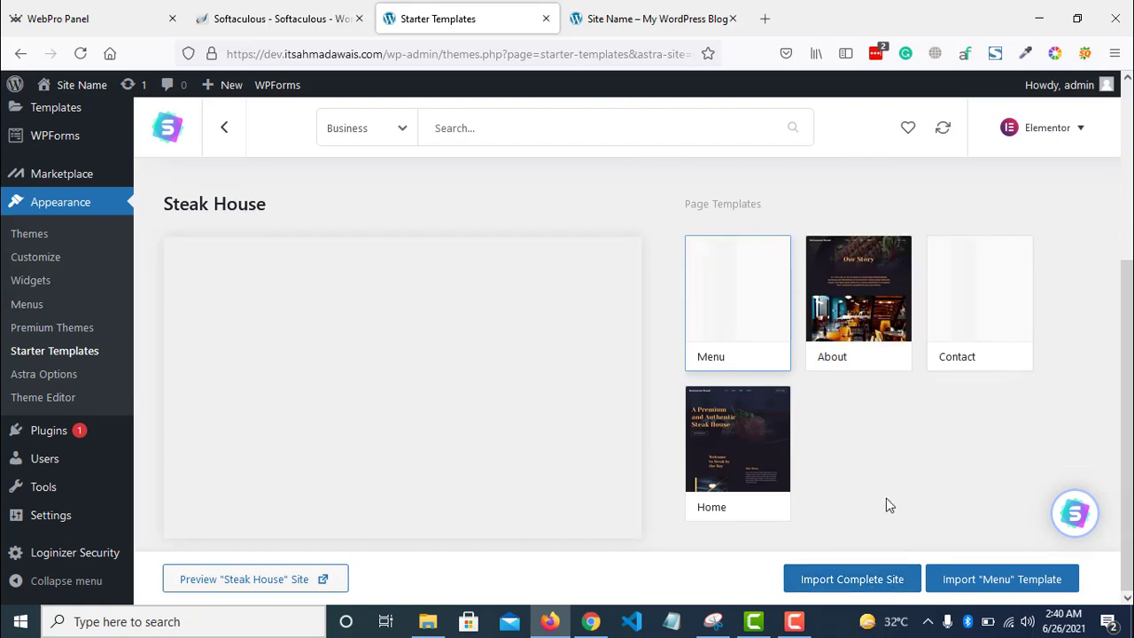
# - Import the complete Steak House site as Beginner for Myself/My company, skipping details, then view it
pyautogui.click(863, 587)
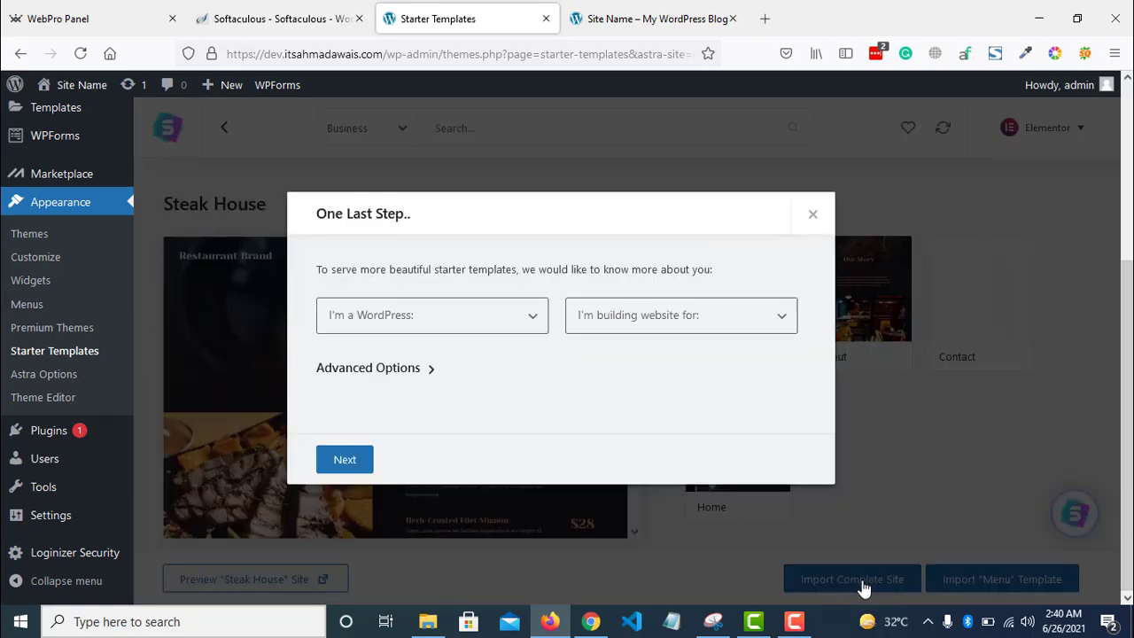
pyautogui.click(412, 308)
pyautogui.click(371, 372)
pyautogui.click(686, 317)
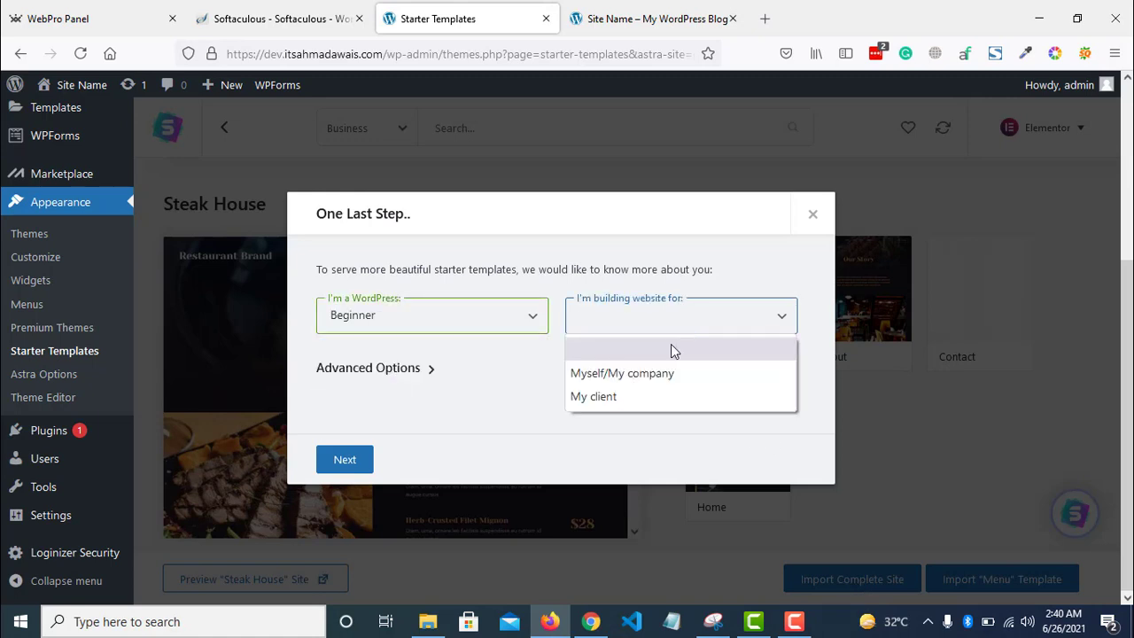
pyautogui.click(653, 373)
pyautogui.click(344, 459)
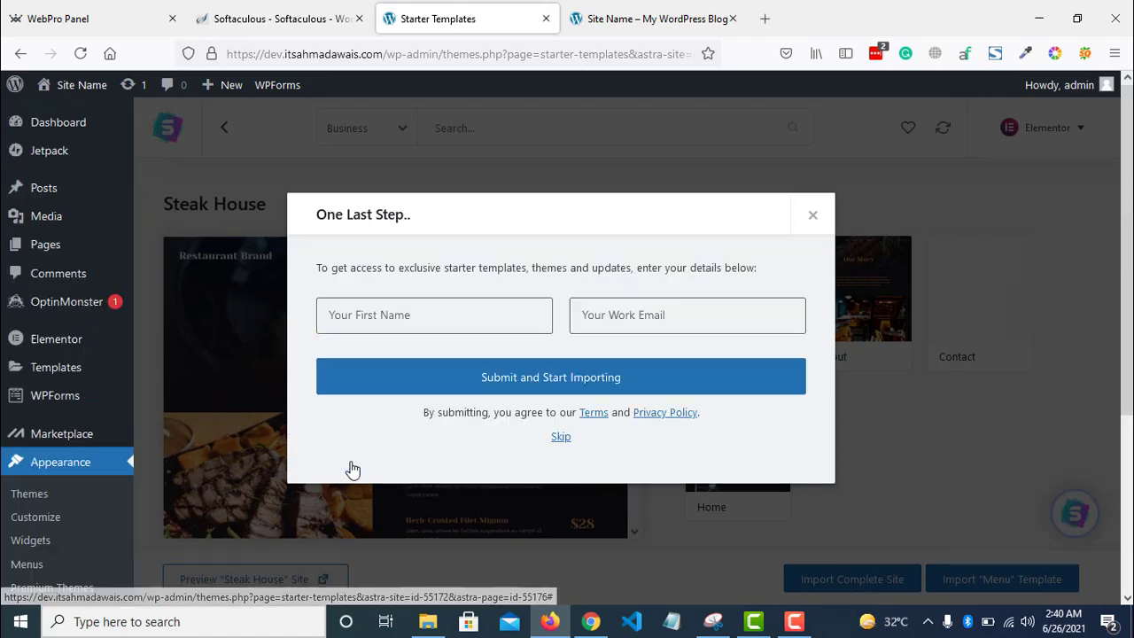
pyautogui.click(565, 437)
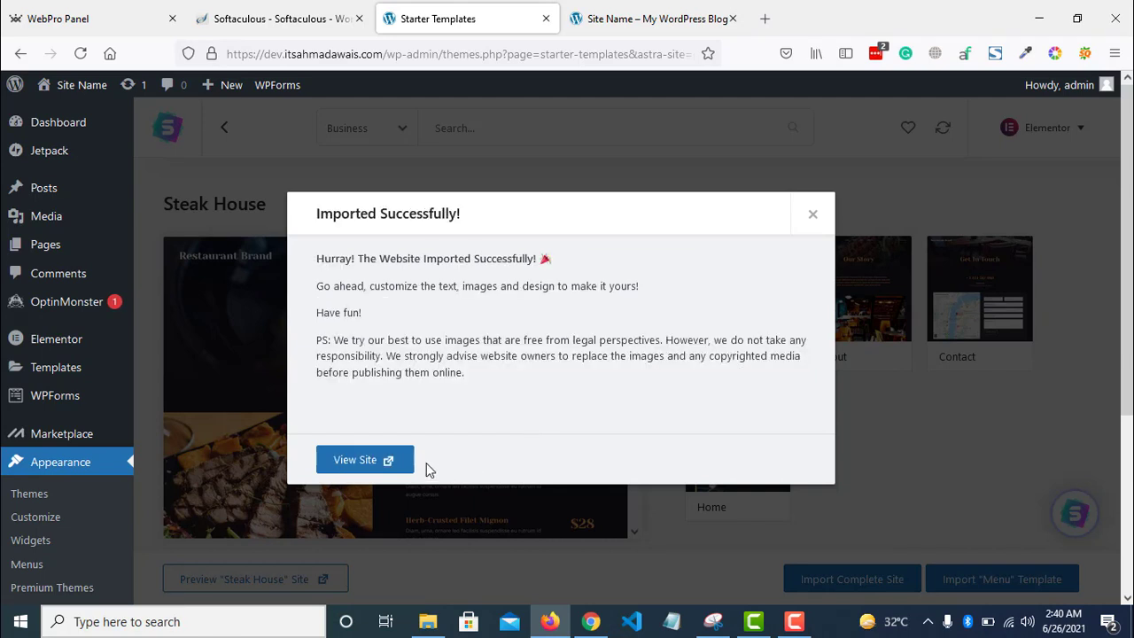
pyautogui.click(394, 462)
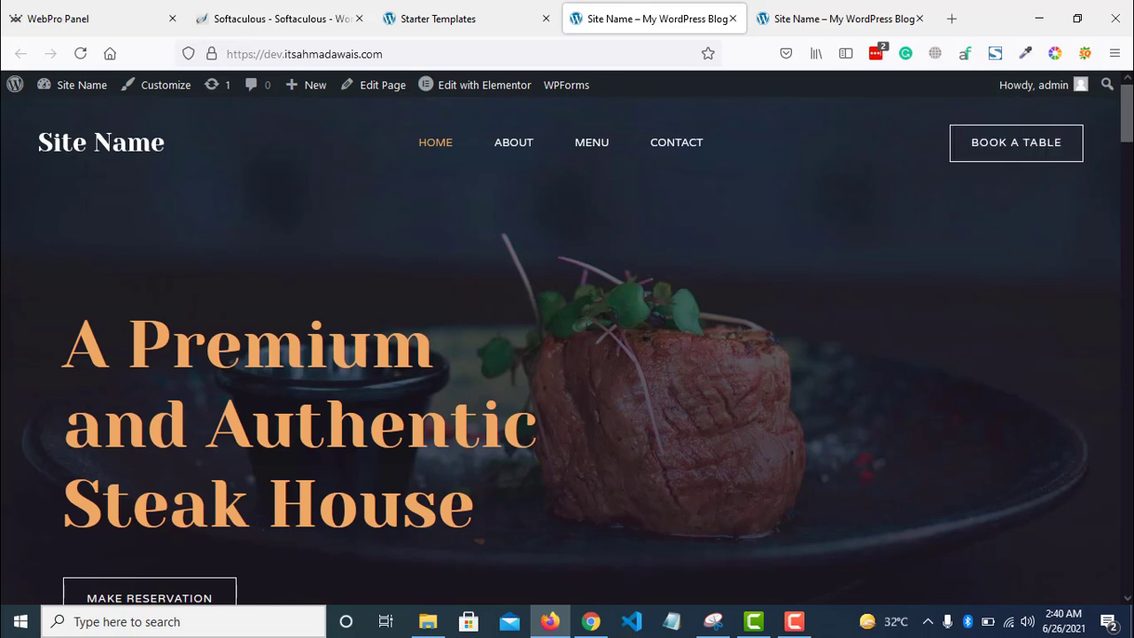
# - Browse the imported site's About and Contact pages
pyautogui.moveTo(1126, 124)
pyautogui.mouseDown()
pyautogui.moveTo(1126, 554)
pyautogui.moveTo(1127, 113)
pyautogui.mouseUp()
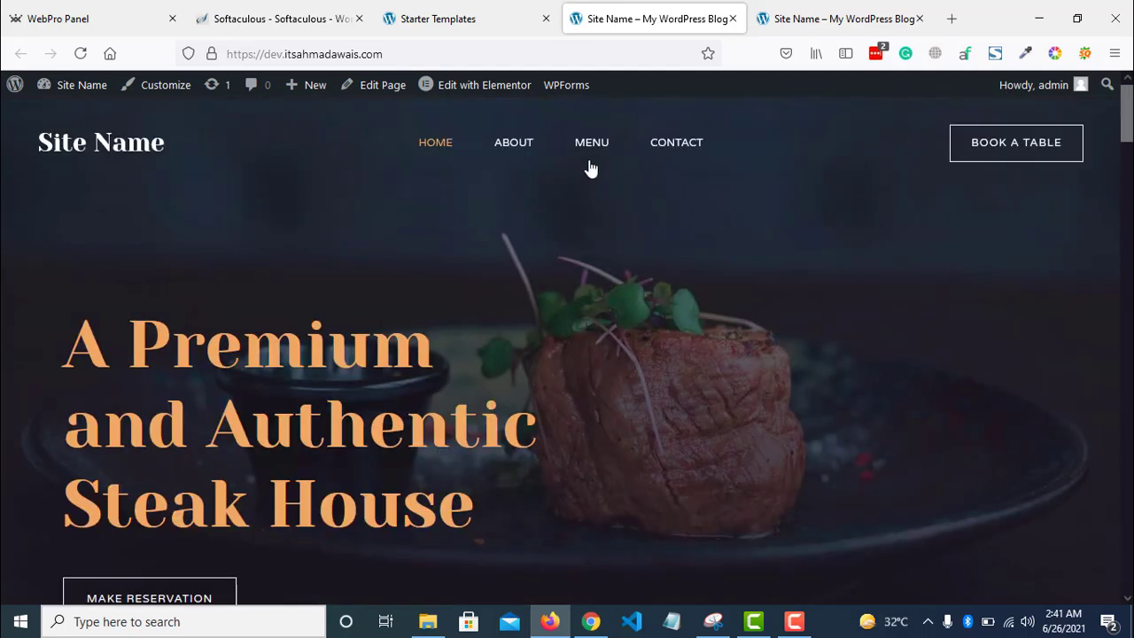
pyautogui.click(521, 144)
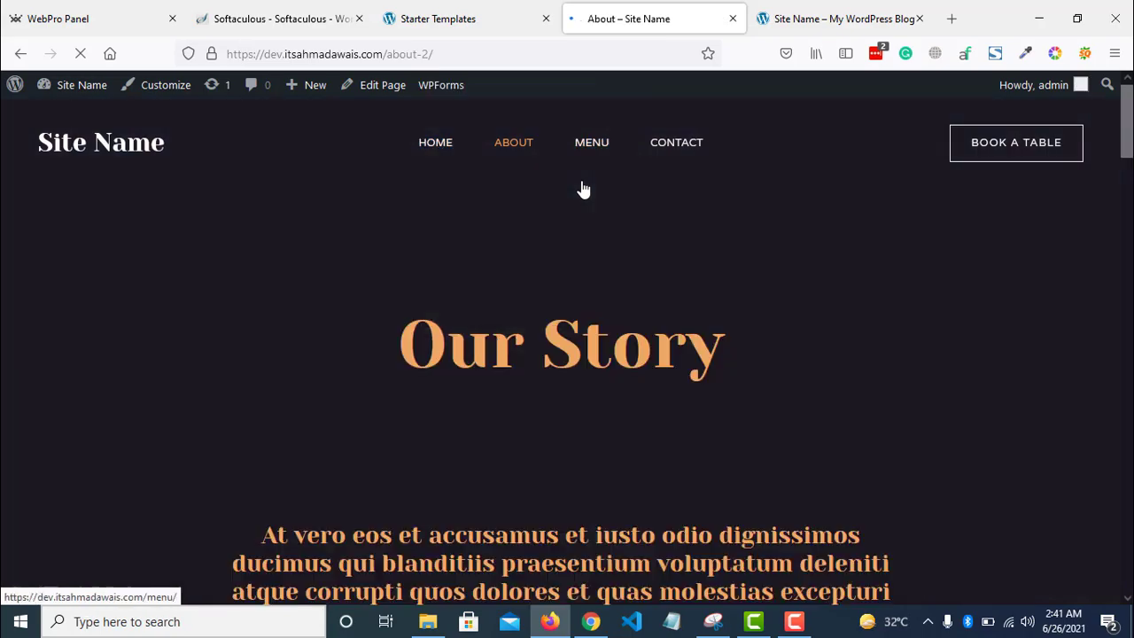
pyautogui.moveTo(1126, 124)
pyautogui.mouseDown()
pyautogui.moveTo(1129, 506)
pyautogui.moveTo(1127, 116)
pyautogui.mouseUp()
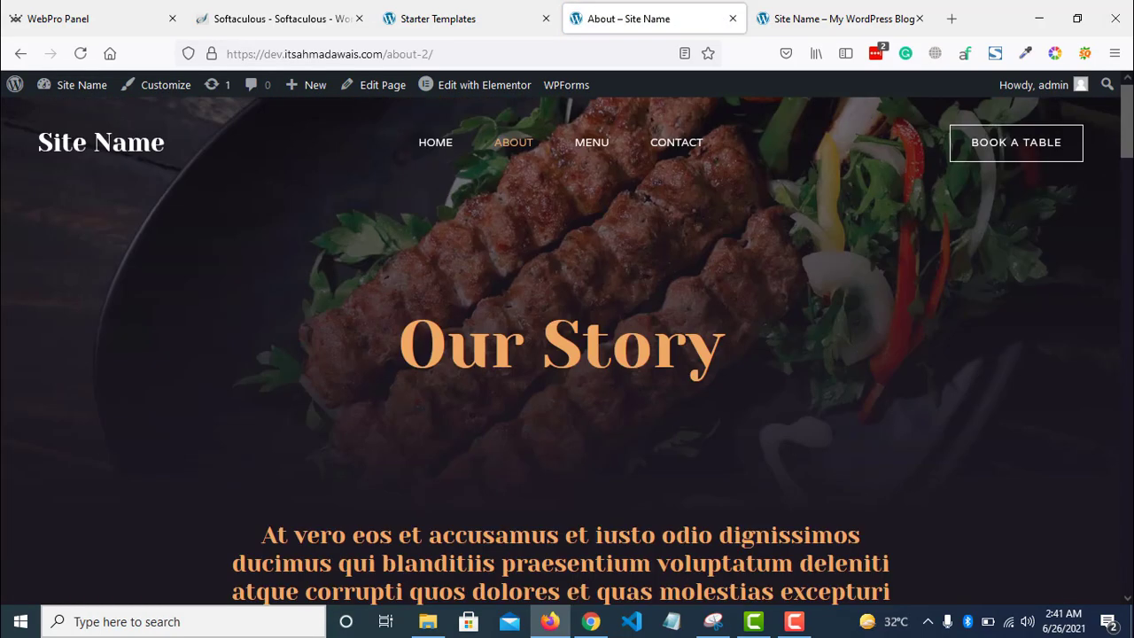
pyautogui.click(697, 173)
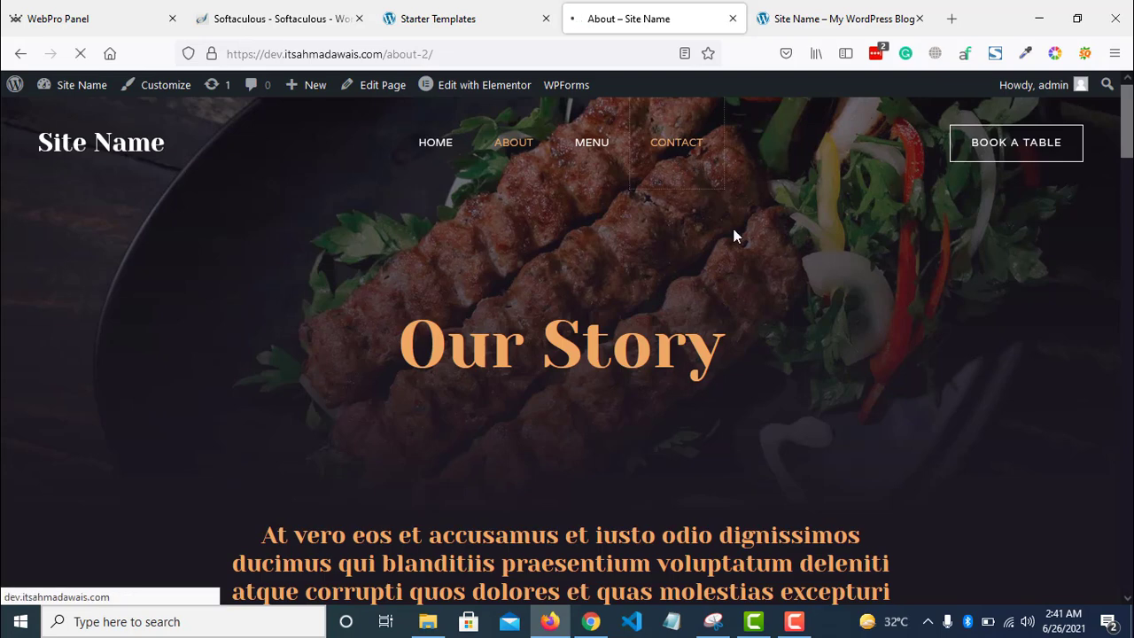
pyautogui.scroll(-2, 847, 274)
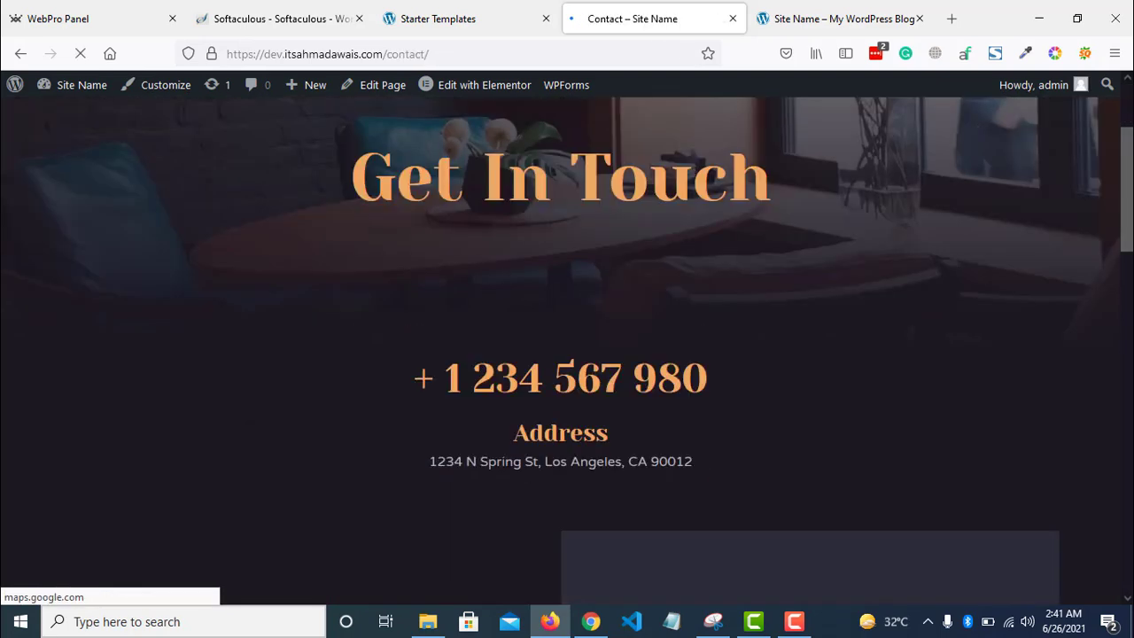
pyautogui.scroll(-5, 848, 274)
pyautogui.scroll(4, 848, 274)
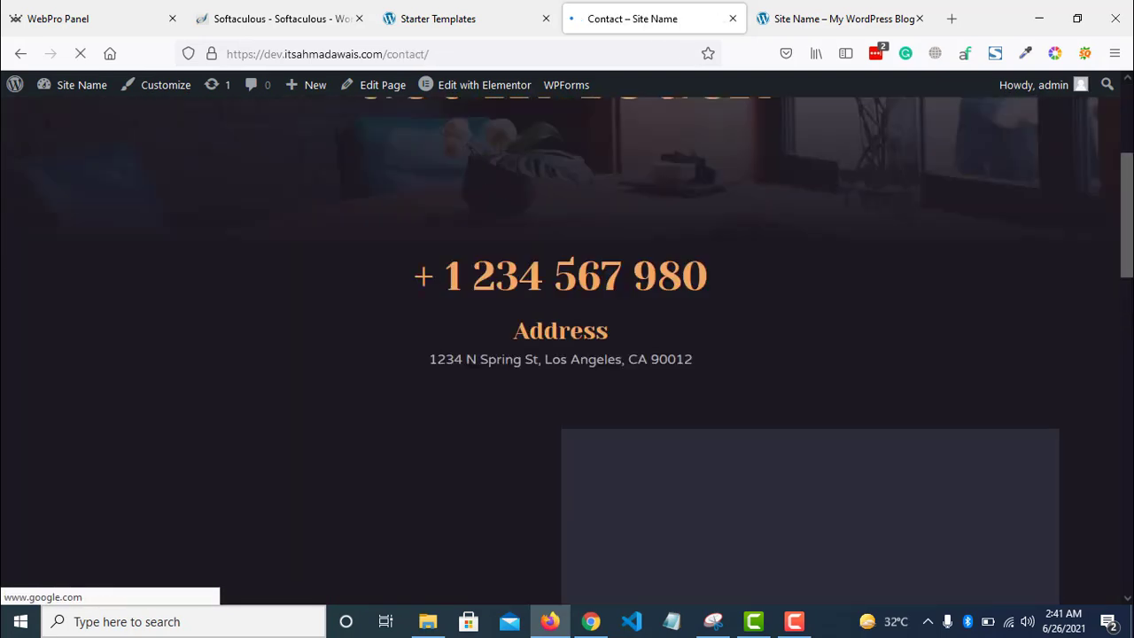
pyautogui.scroll(3, 968, 218)
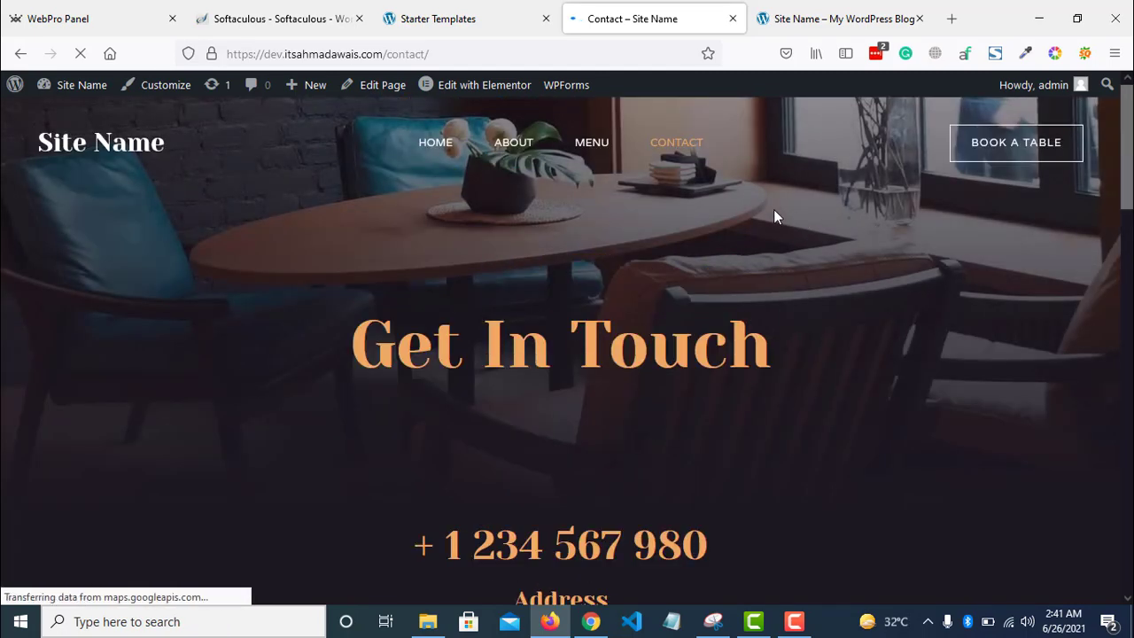
pyautogui.scroll(-10, 989, 207)
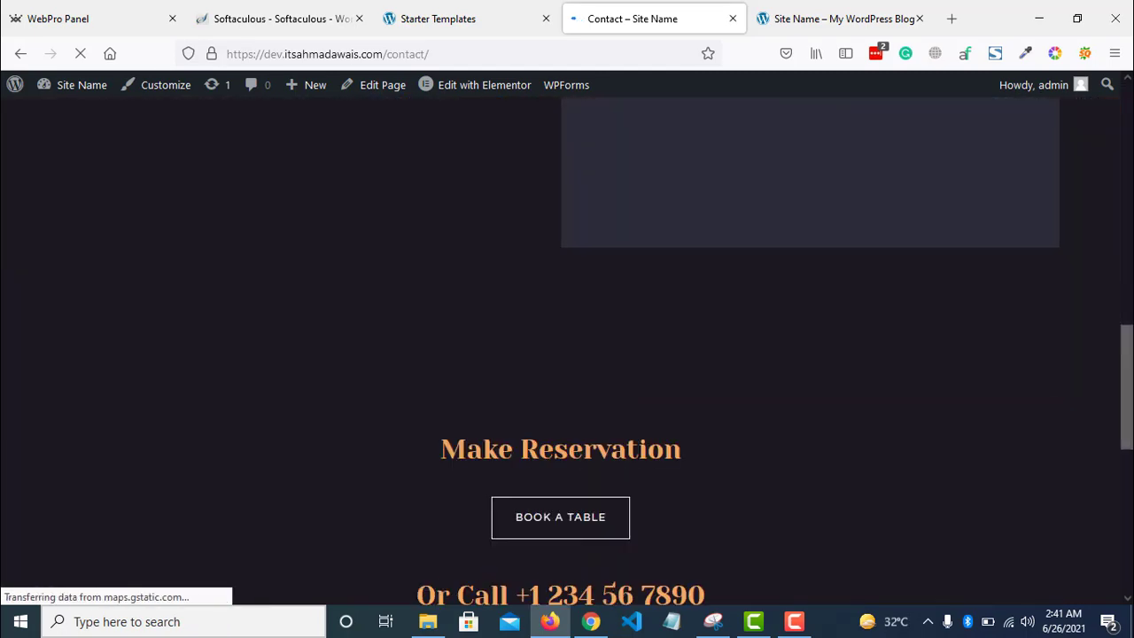
pyautogui.scroll(-5, 567, 354)
pyautogui.scroll(10, 566, 354)
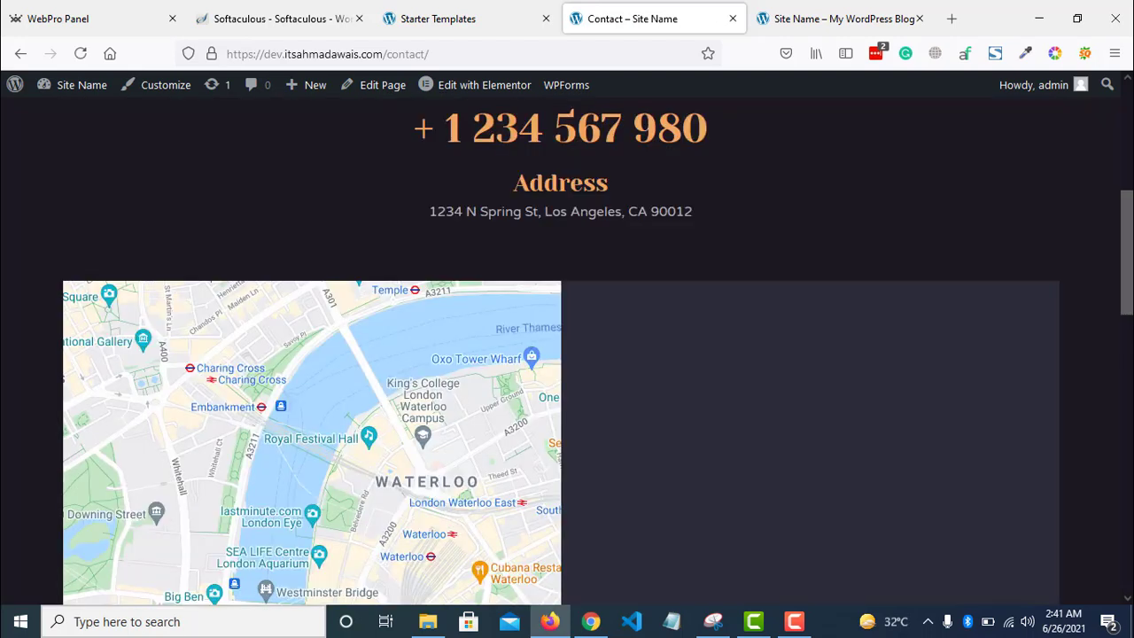
pyautogui.scroll(-2, 599, 246)
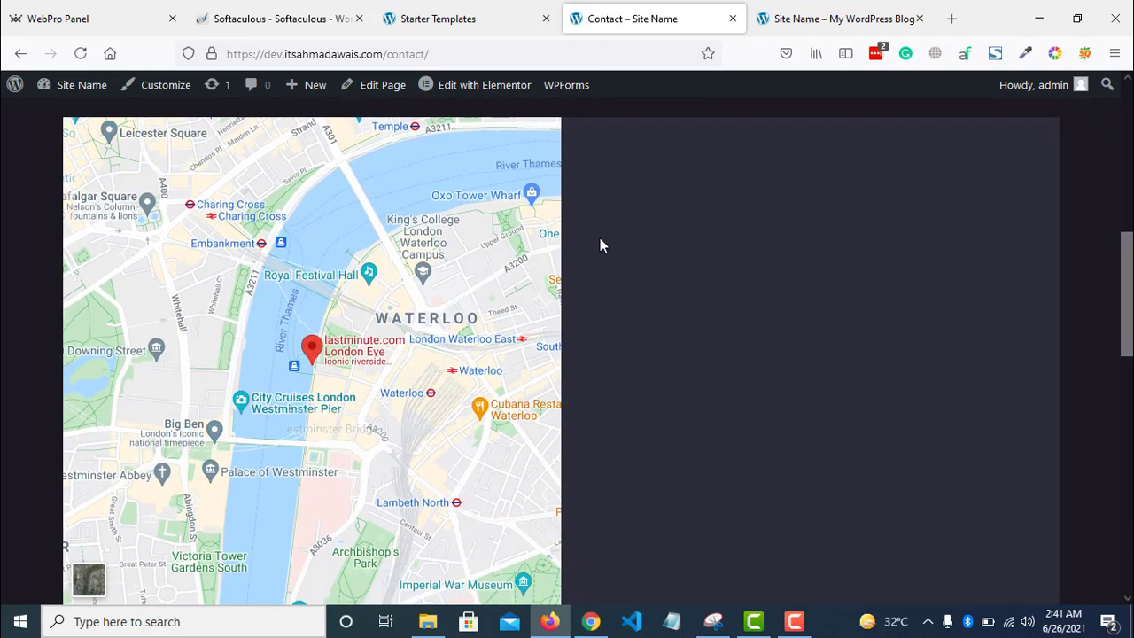
pyautogui.scroll(-2, 906, 413)
pyautogui.scroll(1, 906, 412)
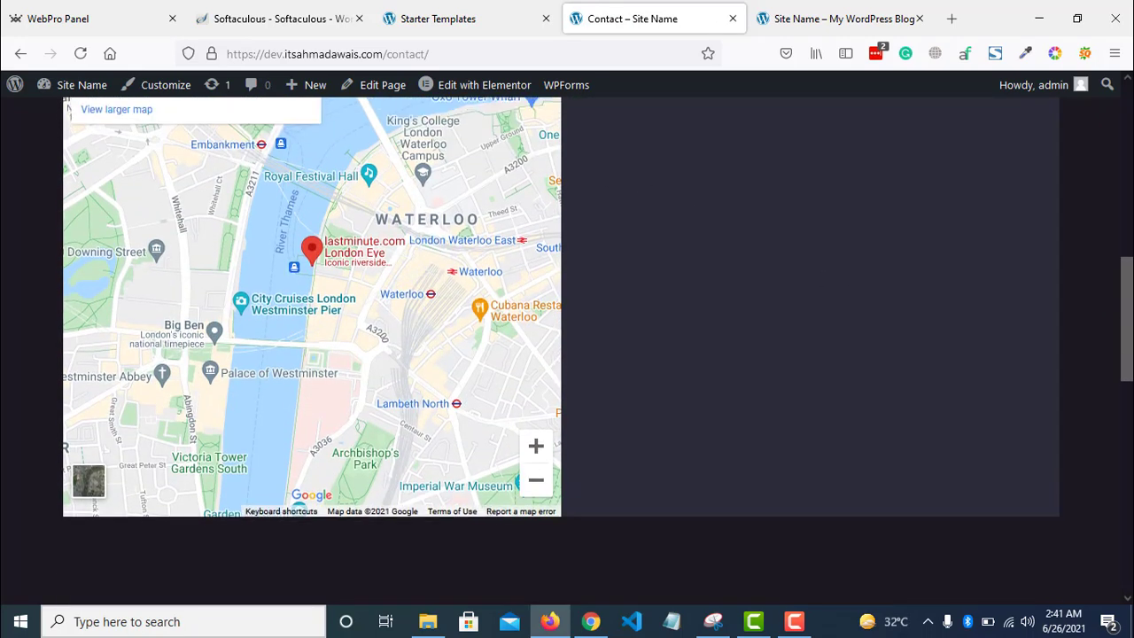
pyautogui.scroll(2, 567, 354)
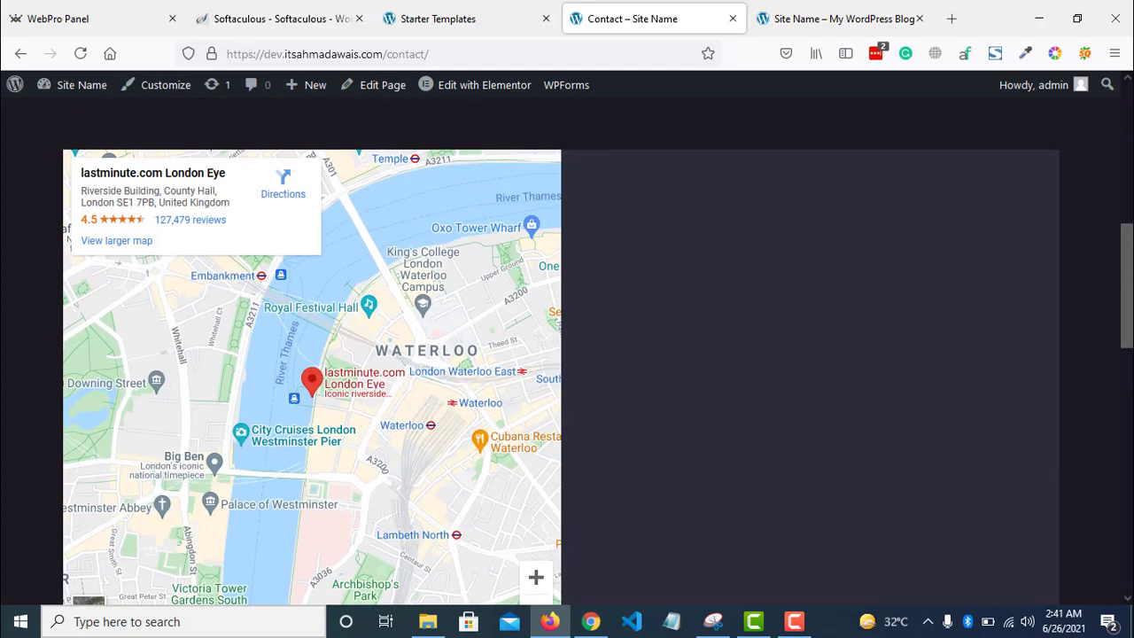
pyautogui.scroll(8, 567, 354)
# - Browse the Menu page and check where BOOK A TABLE leads
pyautogui.click(582, 145)
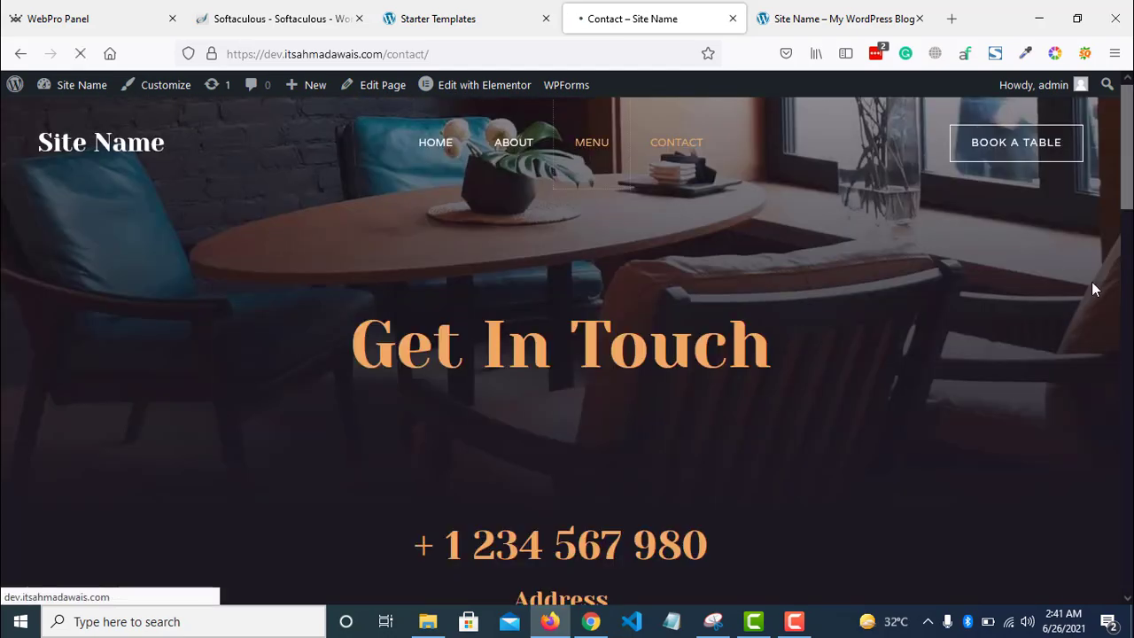
pyautogui.scroll(-7, 1091, 288)
pyautogui.scroll(1, 567, 354)
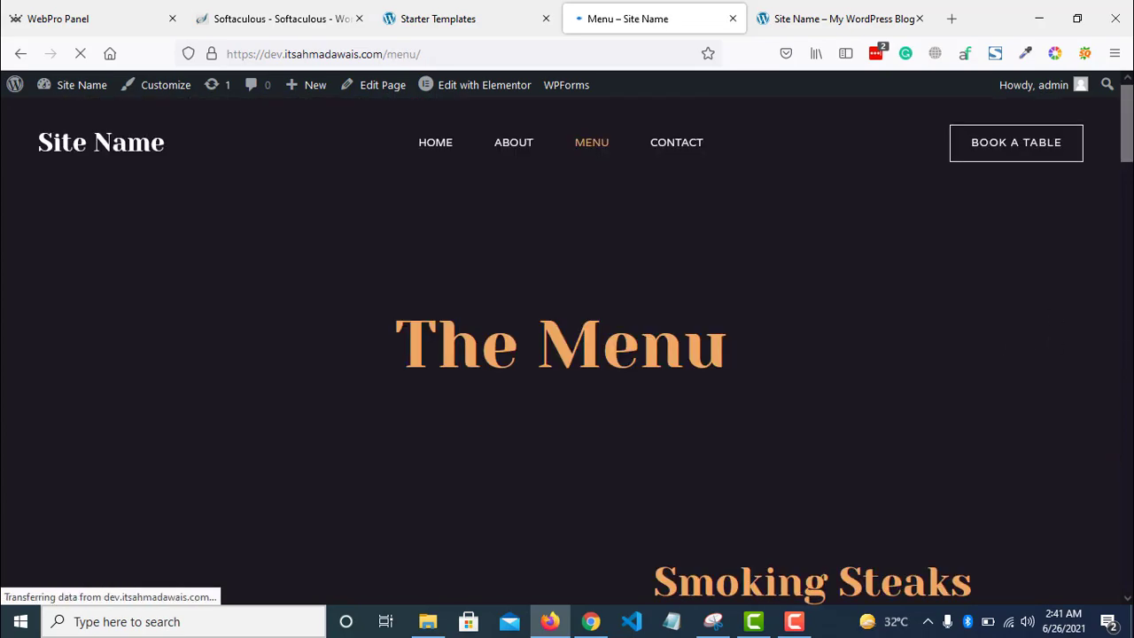
pyautogui.scroll(-5, 567, 354)
pyautogui.scroll(1, 566, 354)
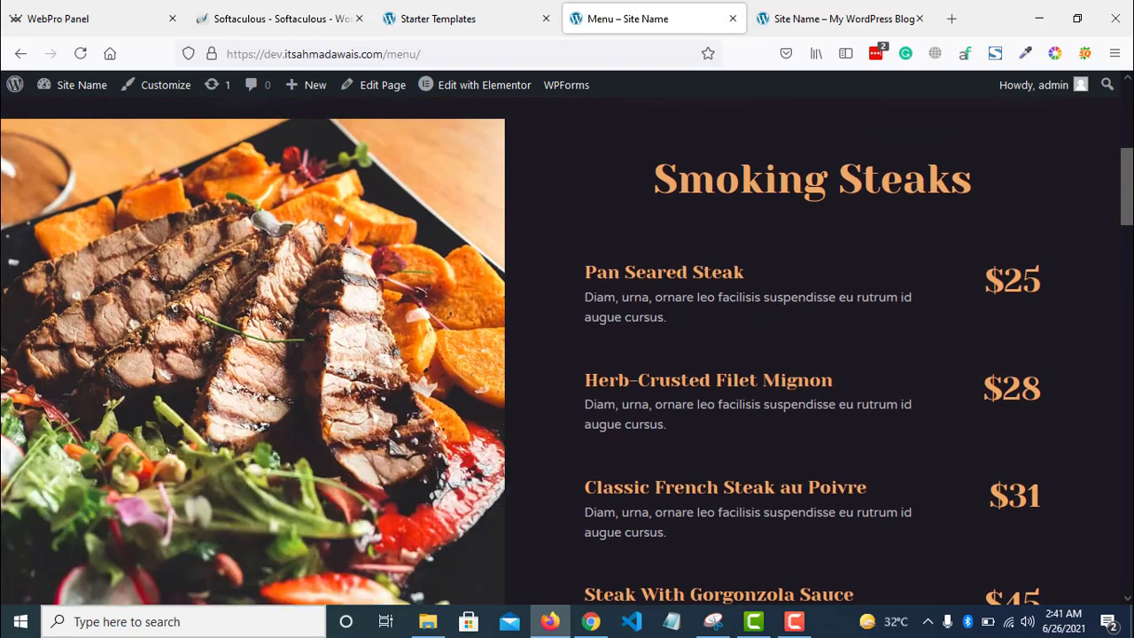
pyautogui.scroll(-17, 566, 355)
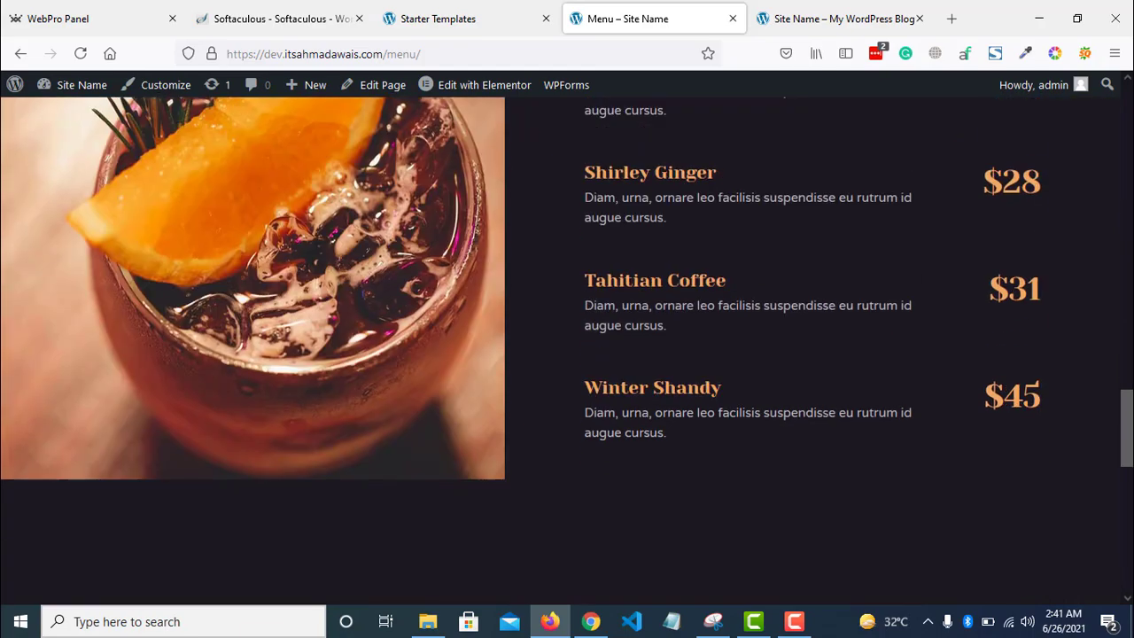
pyautogui.scroll(-8, 567, 354)
pyautogui.scroll(20, 567, 355)
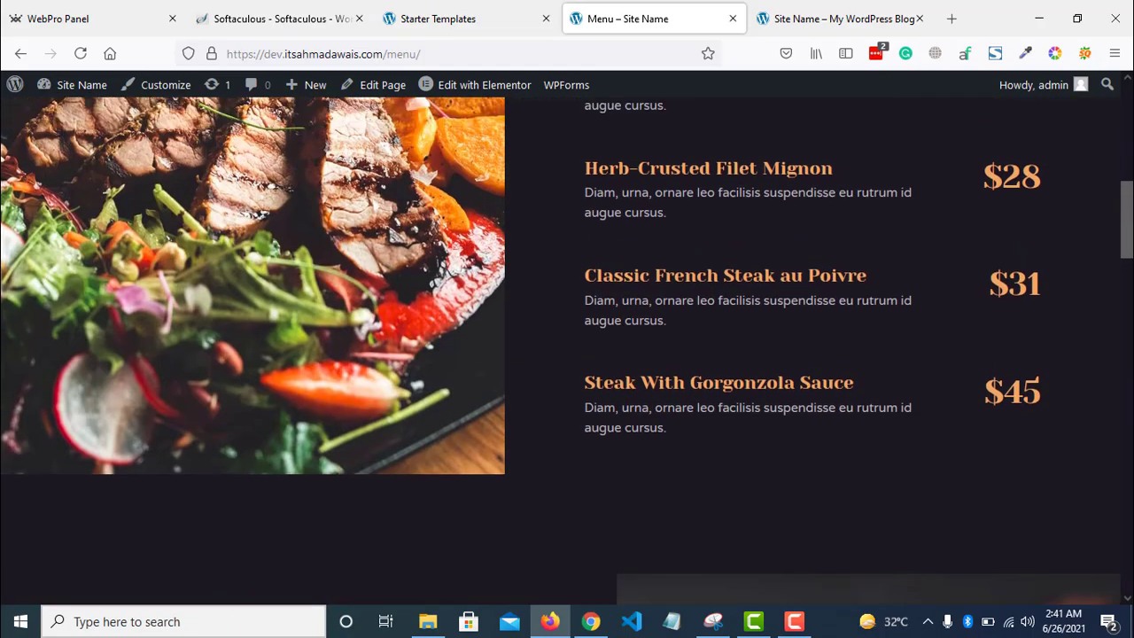
pyautogui.scroll(8, 666, 253)
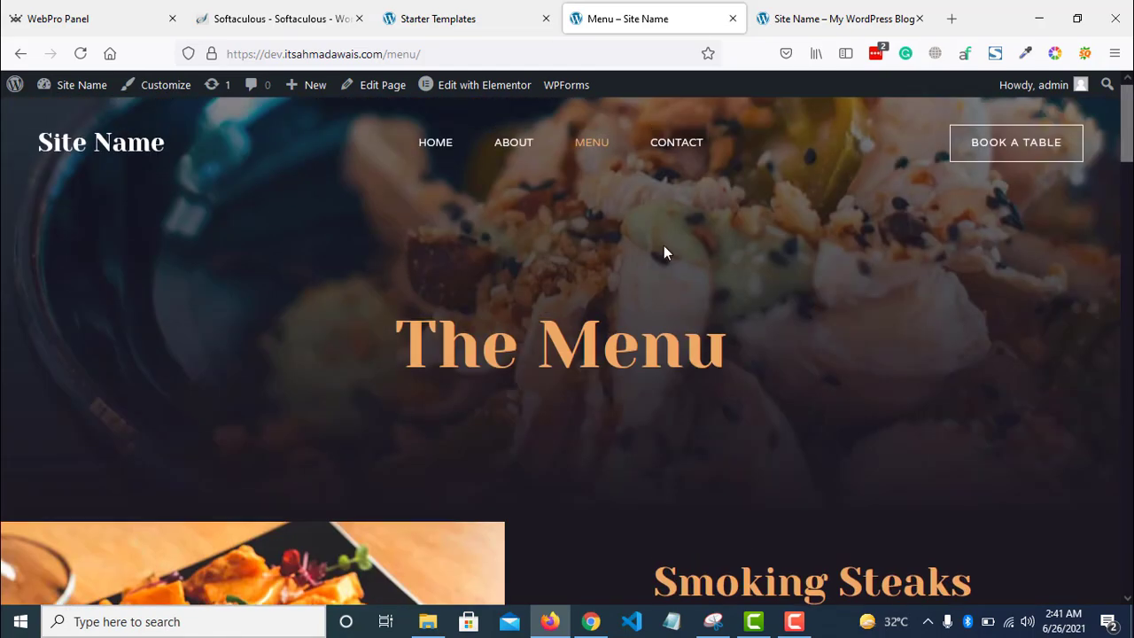
pyautogui.click(1021, 157)
# - Dismiss the import success message and go to the site's home page
pyautogui.click(537, 13)
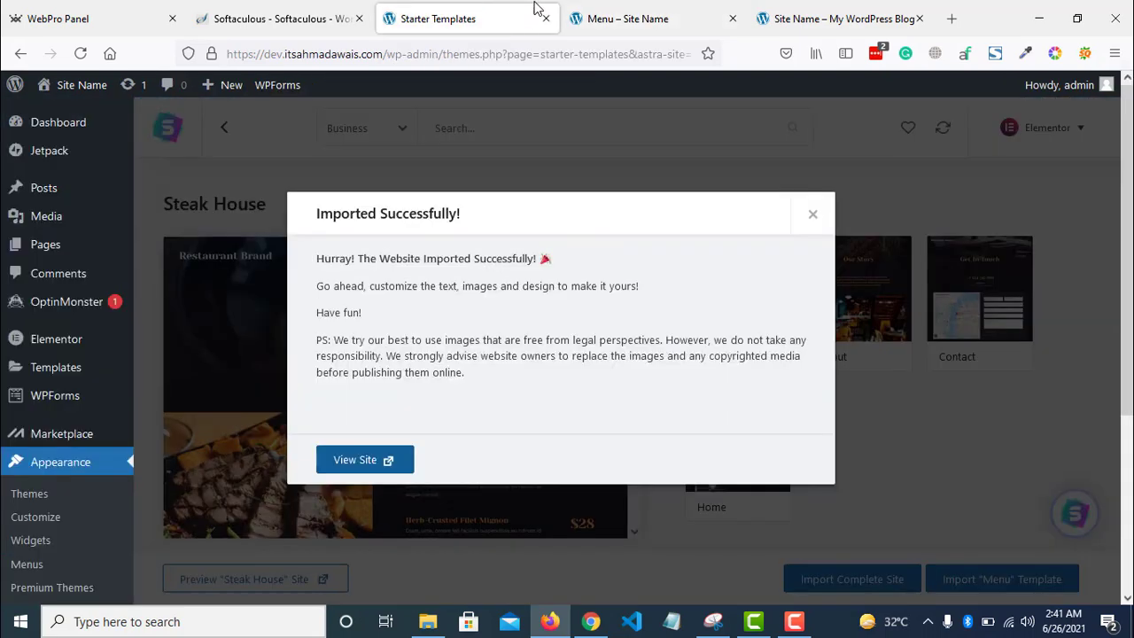
pyautogui.click(812, 214)
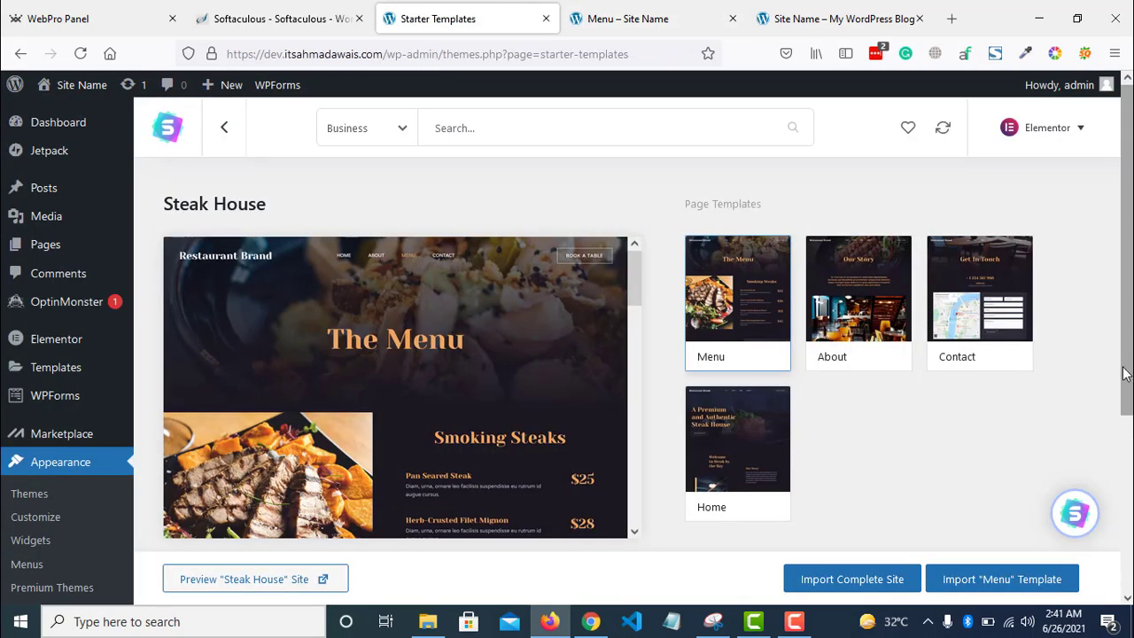
pyautogui.hotkey('ctrl', 'Tab')
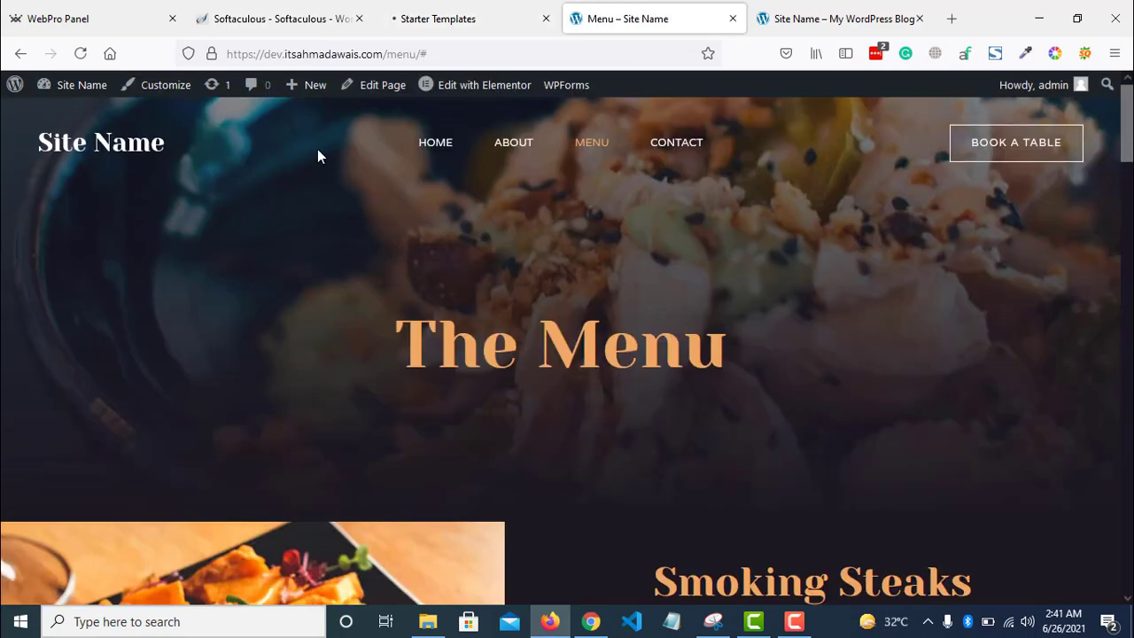
pyautogui.click(403, 152)
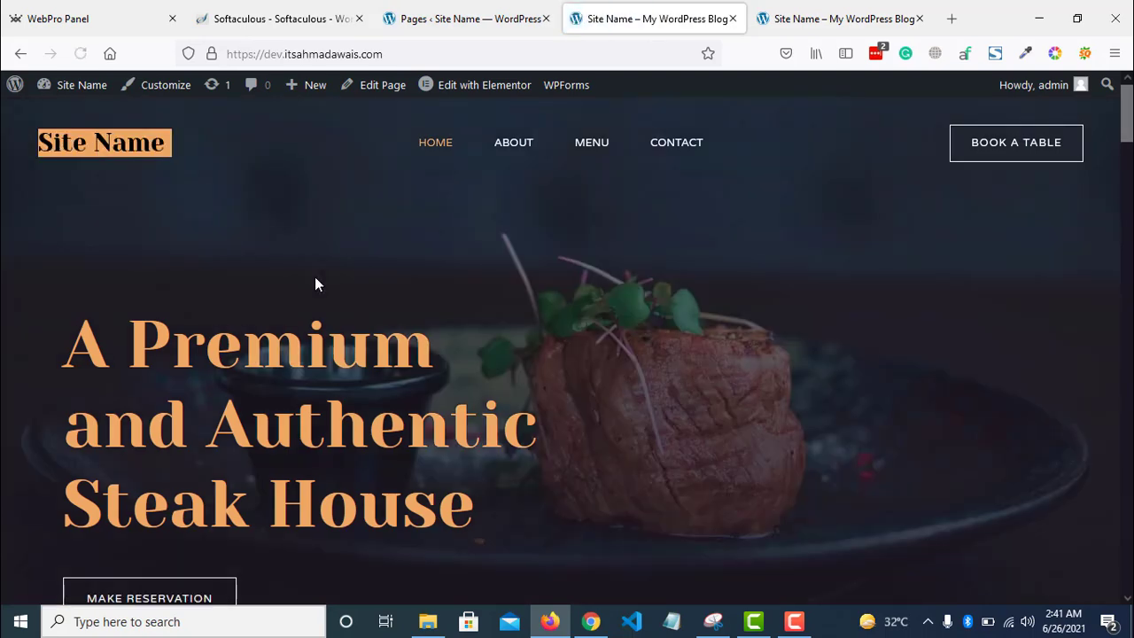
# - Open the Home page from the Pages list in Elementor, closing the block editor guide
pyautogui.click(478, 17)
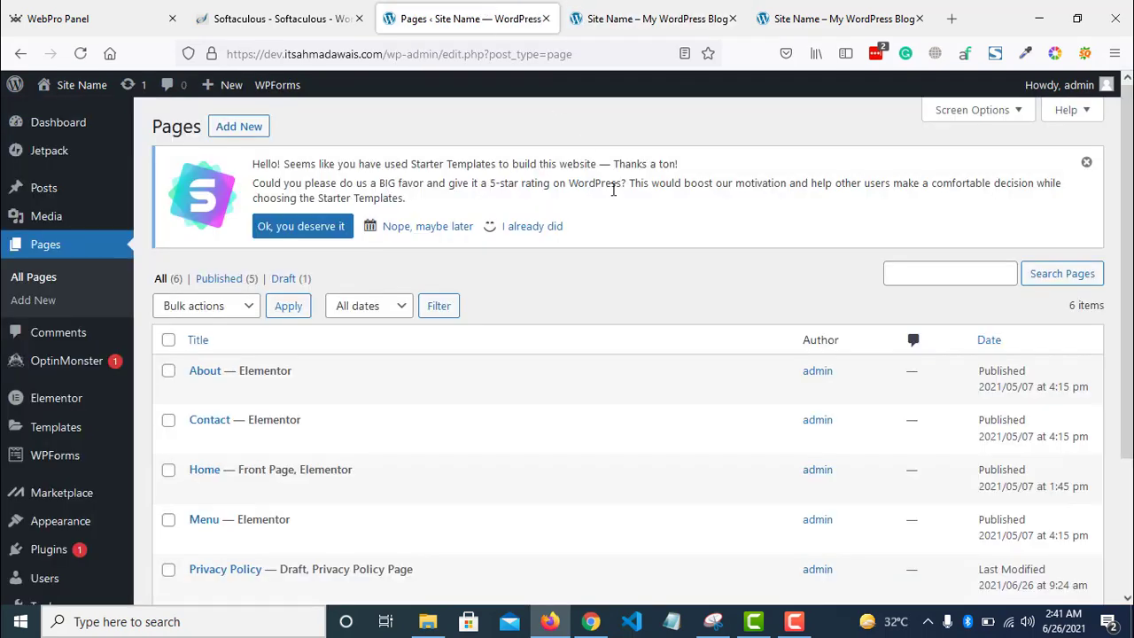
pyautogui.scroll(-2, 620, 354)
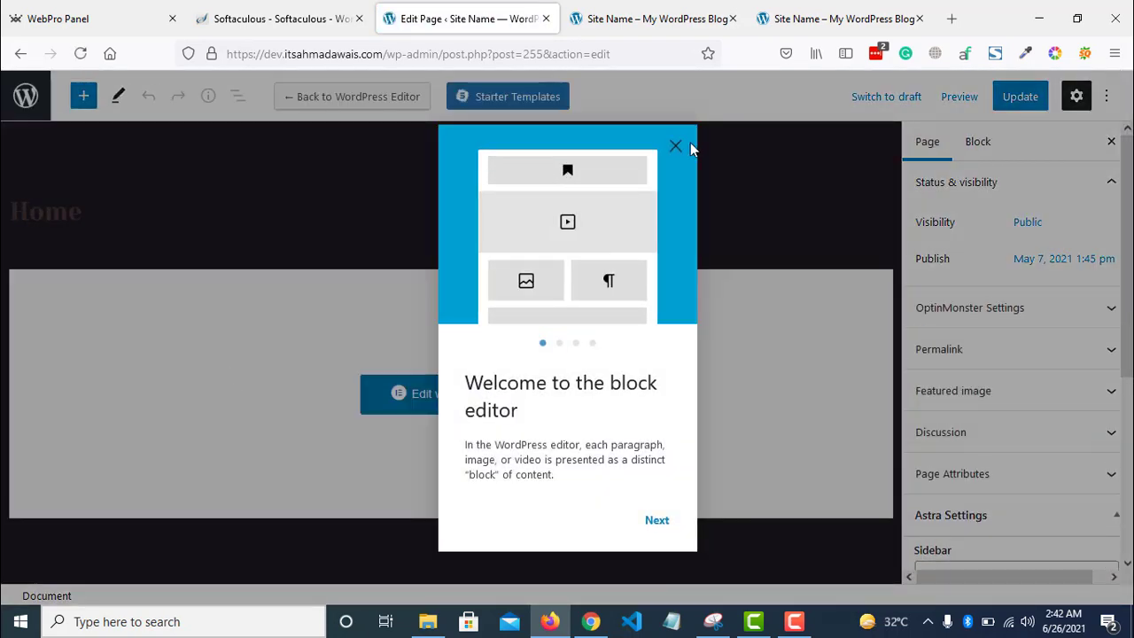
pyautogui.click(675, 146)
pyautogui.click(503, 396)
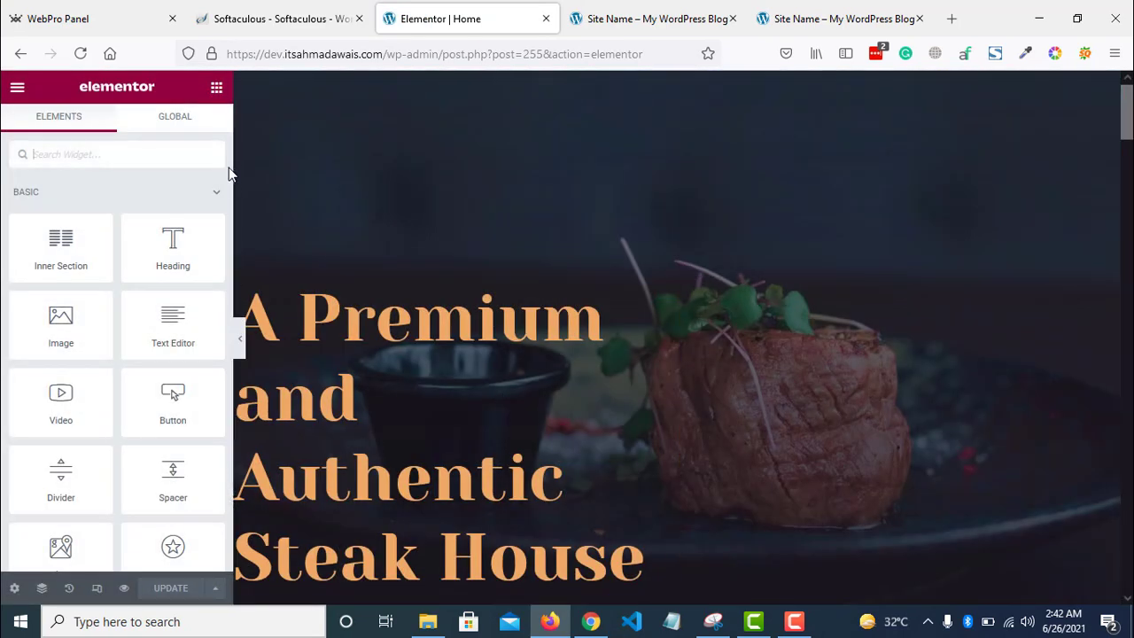
# - Change the hero heading to 'Best food restaurant!', correcting the spelling
pyautogui.moveTo(229, 168); pyautogui.dragTo(38, 266)
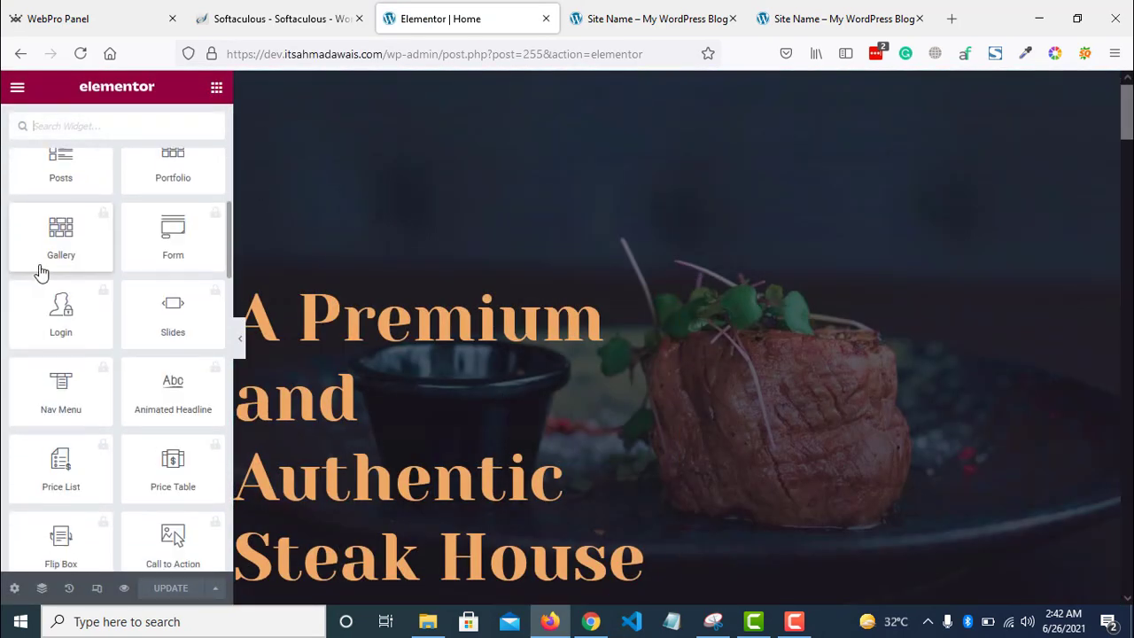
pyautogui.scroll(2, 39, 273)
pyautogui.scroll(-2, 696, 262)
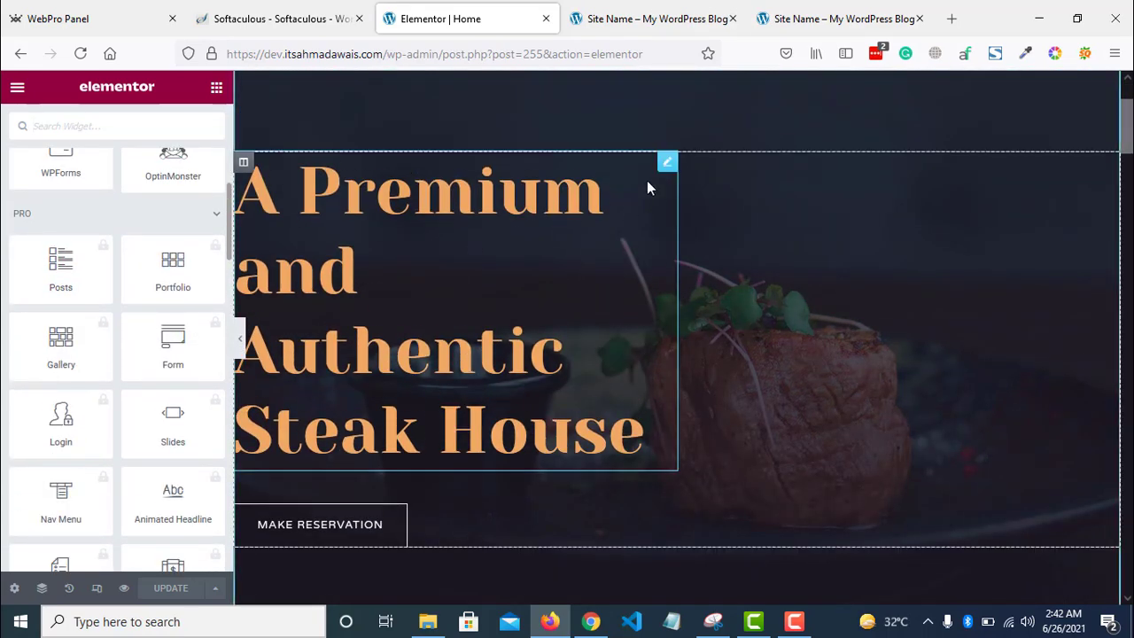
pyautogui.click(667, 165)
pyautogui.click(161, 244)
pyautogui.hotkey('ctrl', 'a')
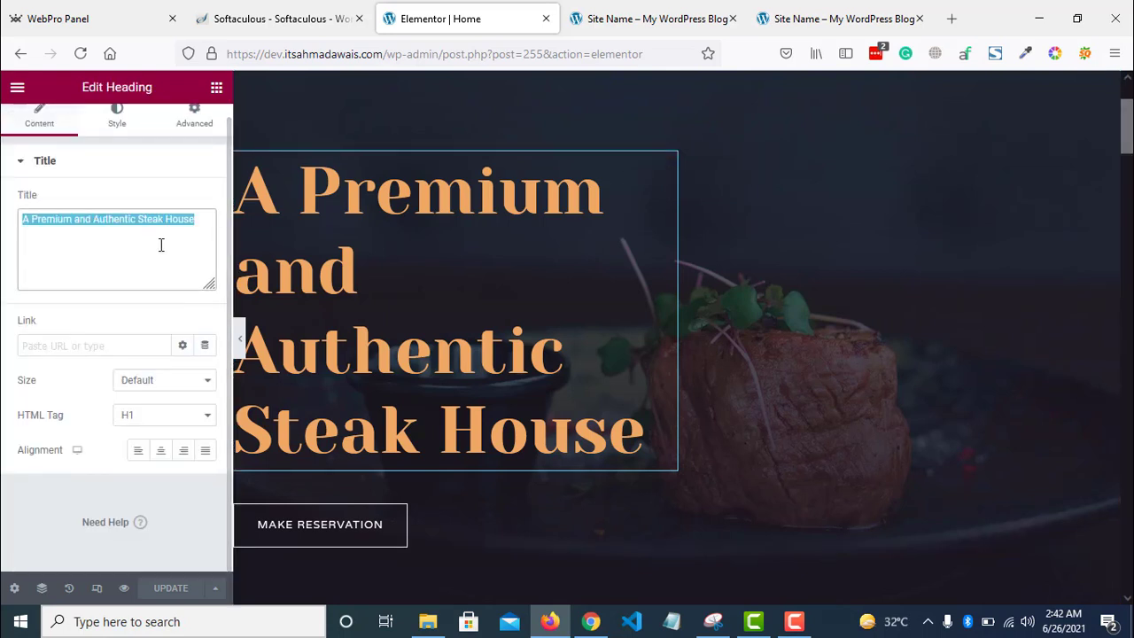
pyautogui.write('Best ')
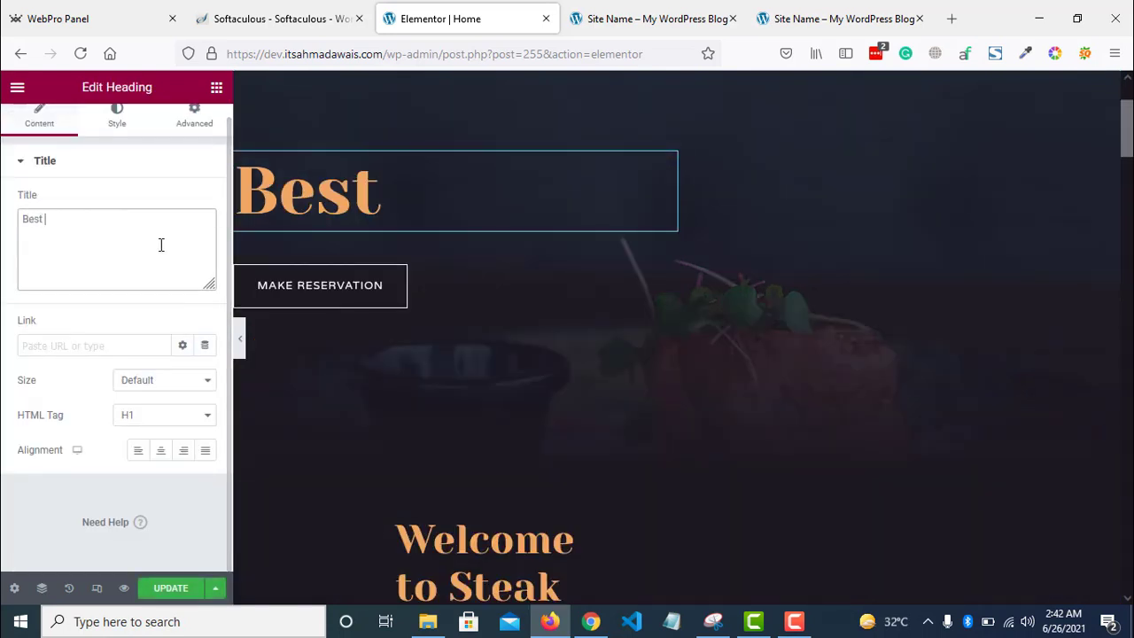
pyautogui.write('food restaurant')
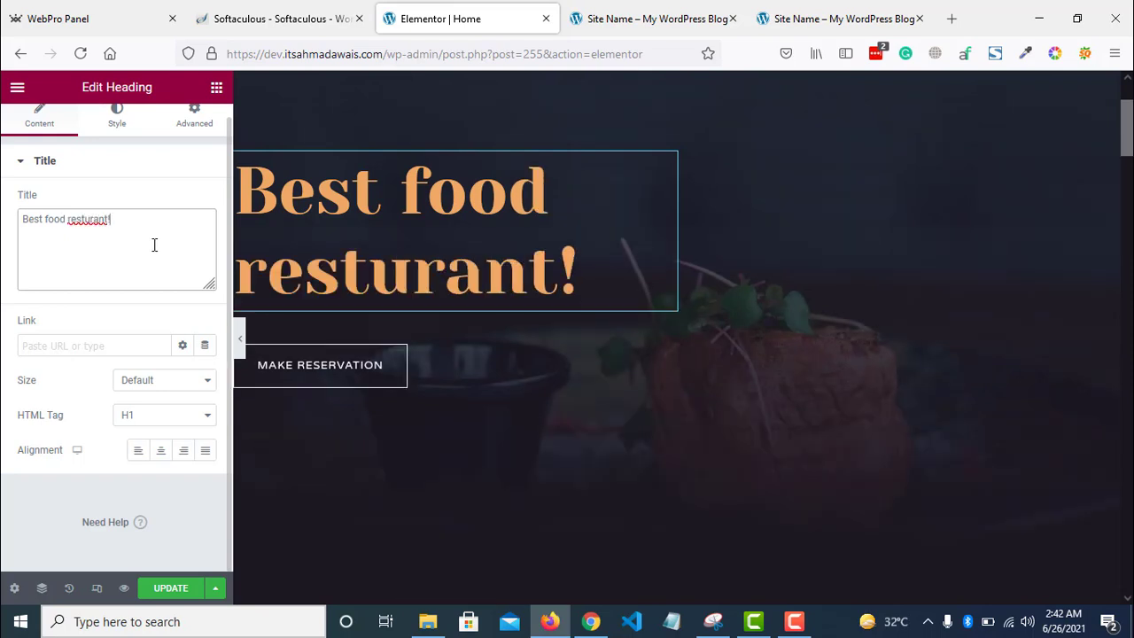
pyautogui.write('!')
pyautogui.rightClick(91, 216)
pyautogui.click(128, 196)
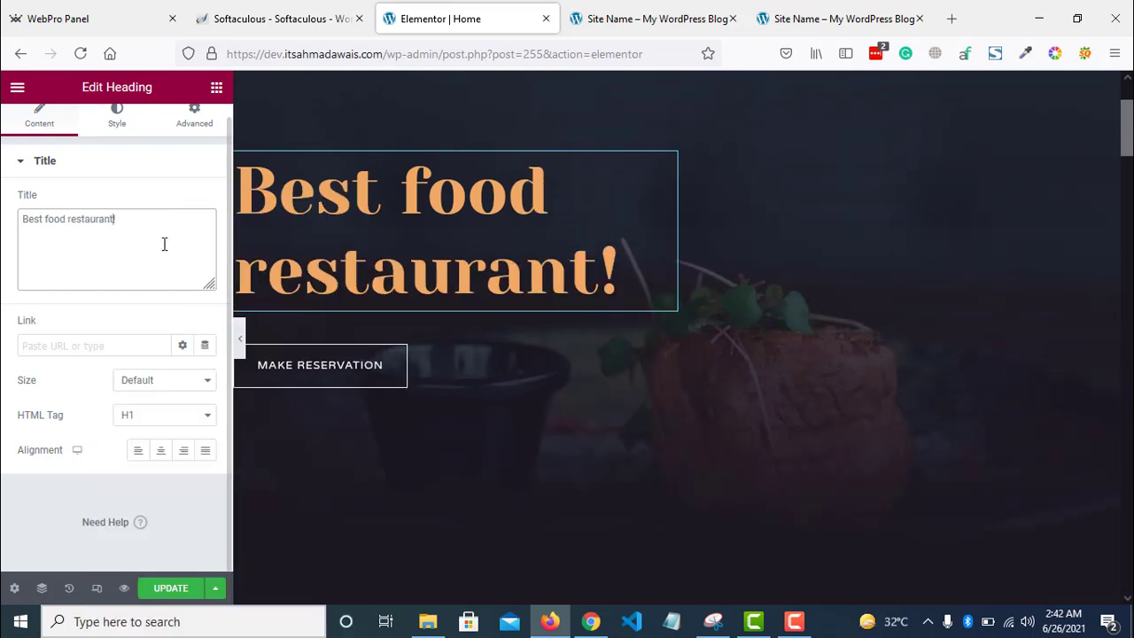
# - Relabel the MAKE RESERVATION button 'Order Now' and preview the page
pyautogui.click(394, 379)
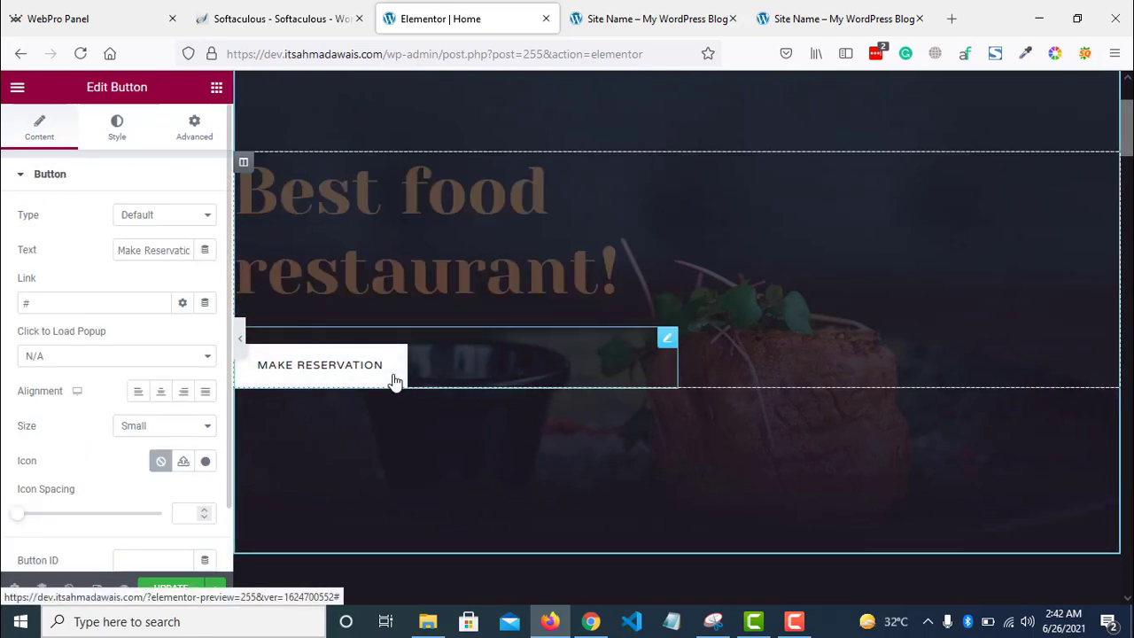
pyautogui.click(177, 254)
pyautogui.hotkey('ctrl', 'a')
pyautogui.write('Ord')
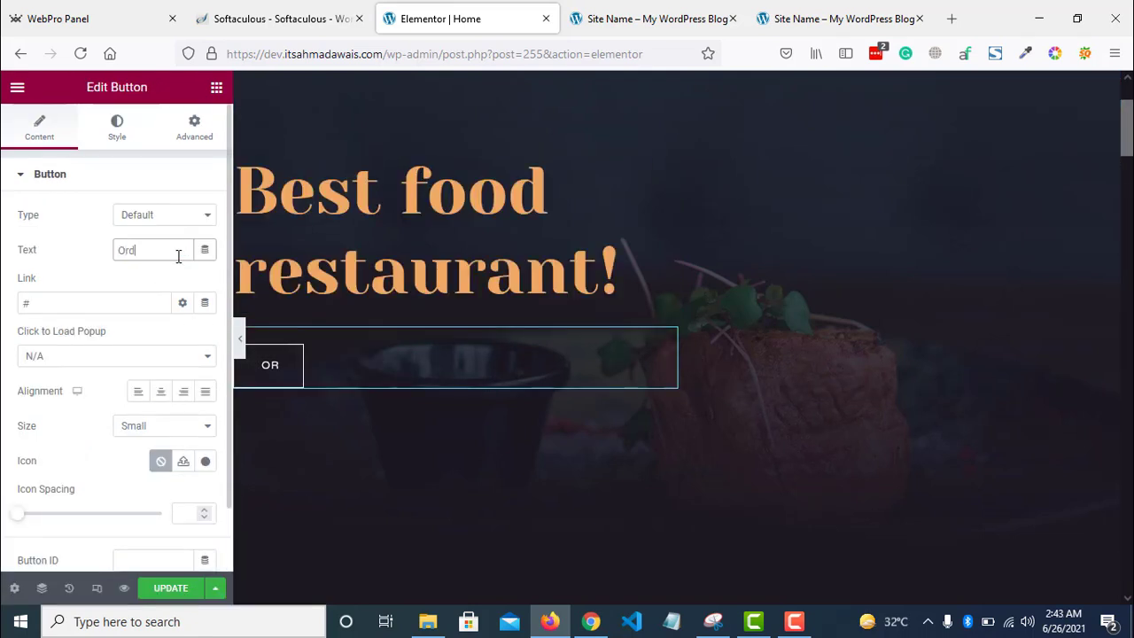
pyautogui.write('er Now')
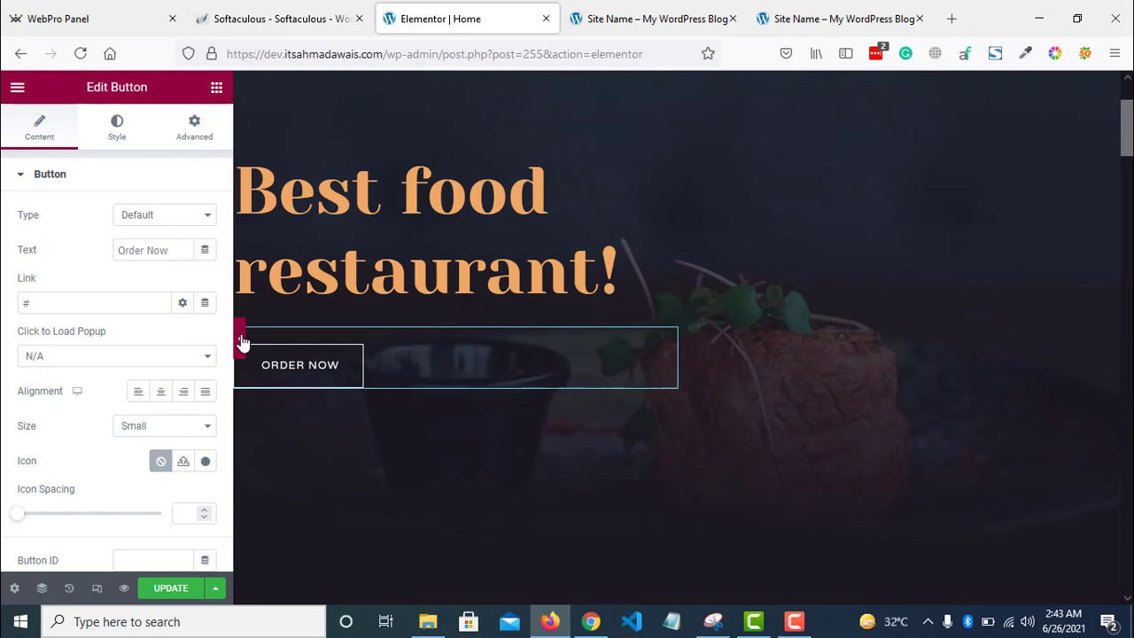
pyautogui.click(239, 340)
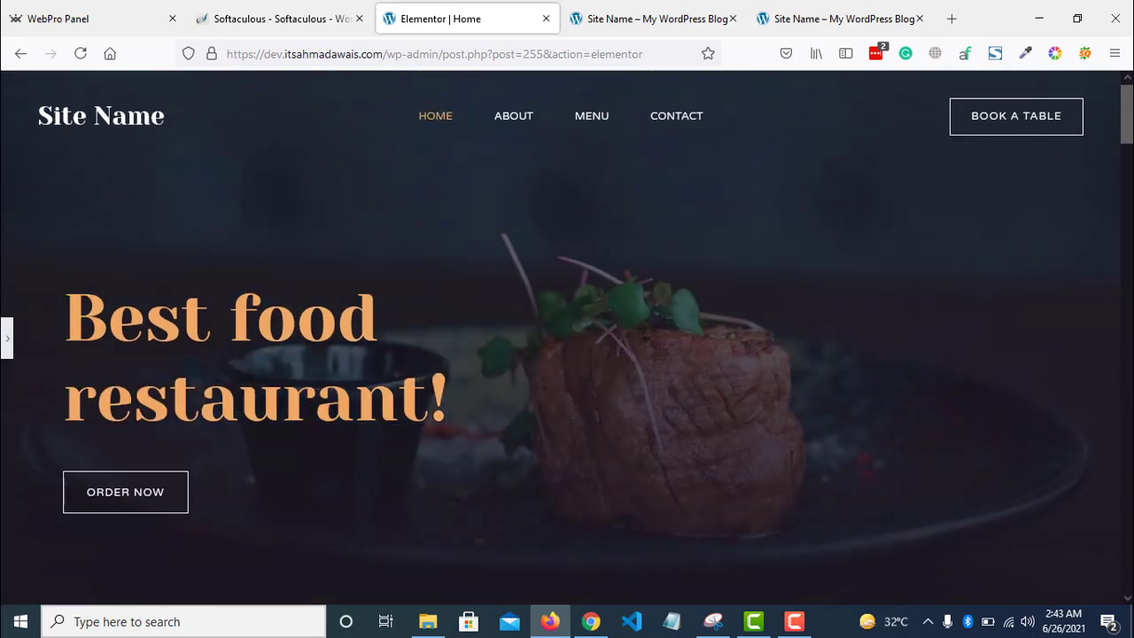
pyautogui.scroll(-6, 566, 337)
pyautogui.scroll(6, 567, 336)
pyautogui.scroll(-2, 567, 337)
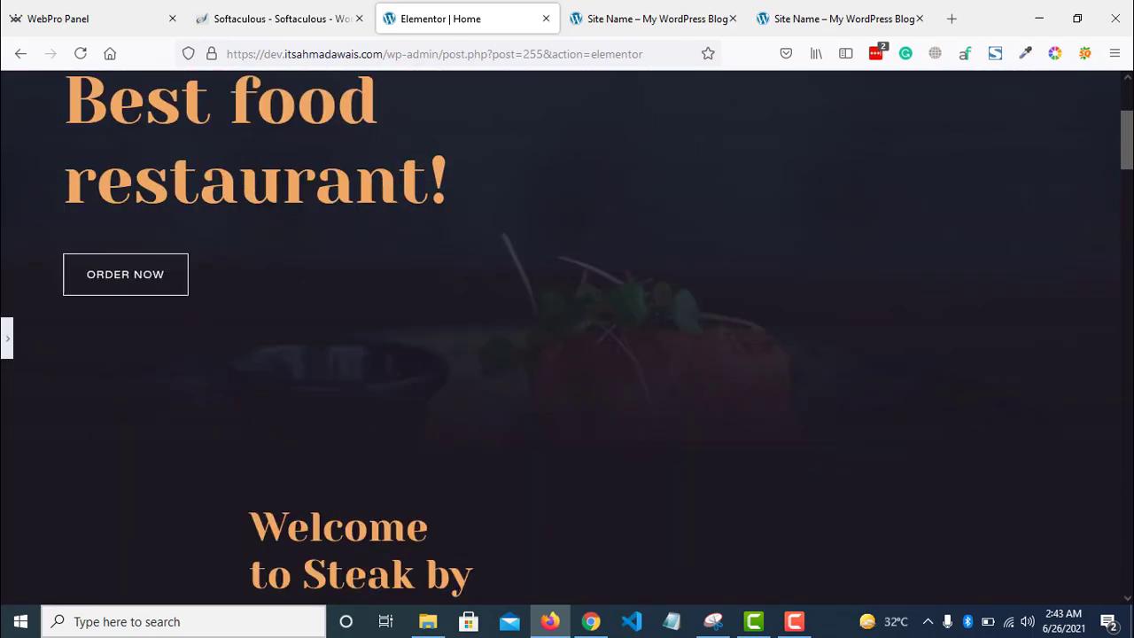
pyautogui.scroll(-4, 386, 356)
pyautogui.click(6, 337)
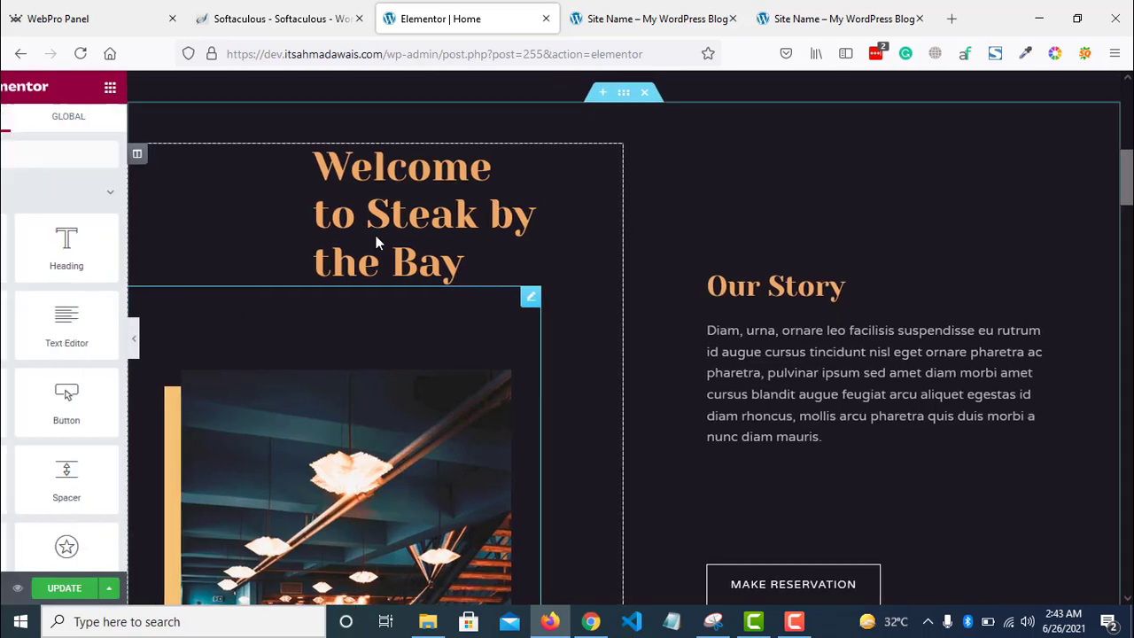
# - Open the Welcome to Steak by the Bay heading, Our Story and Wood Fire Charred Steak boxes for editing
pyautogui.click(450, 246)
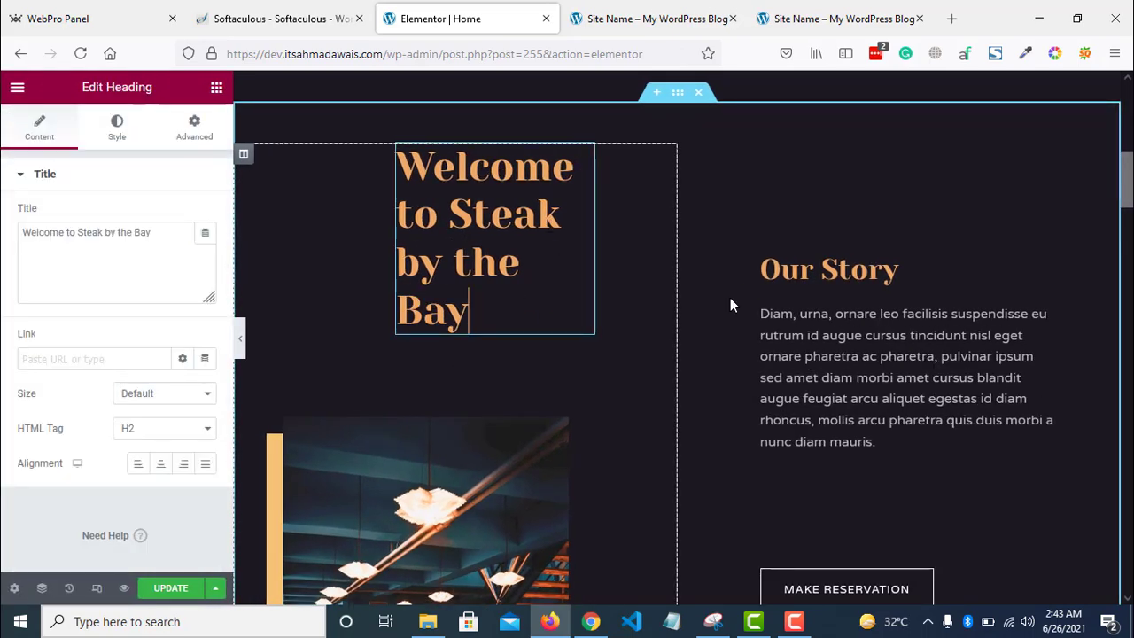
pyautogui.click(185, 236)
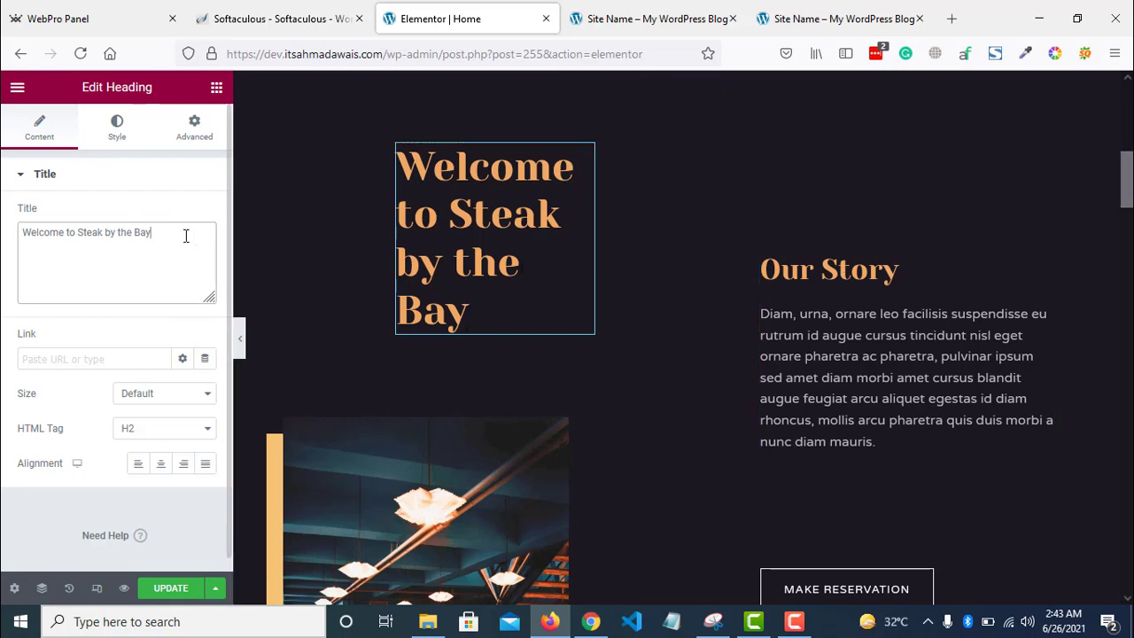
pyautogui.click(452, 247)
pyautogui.click(141, 234)
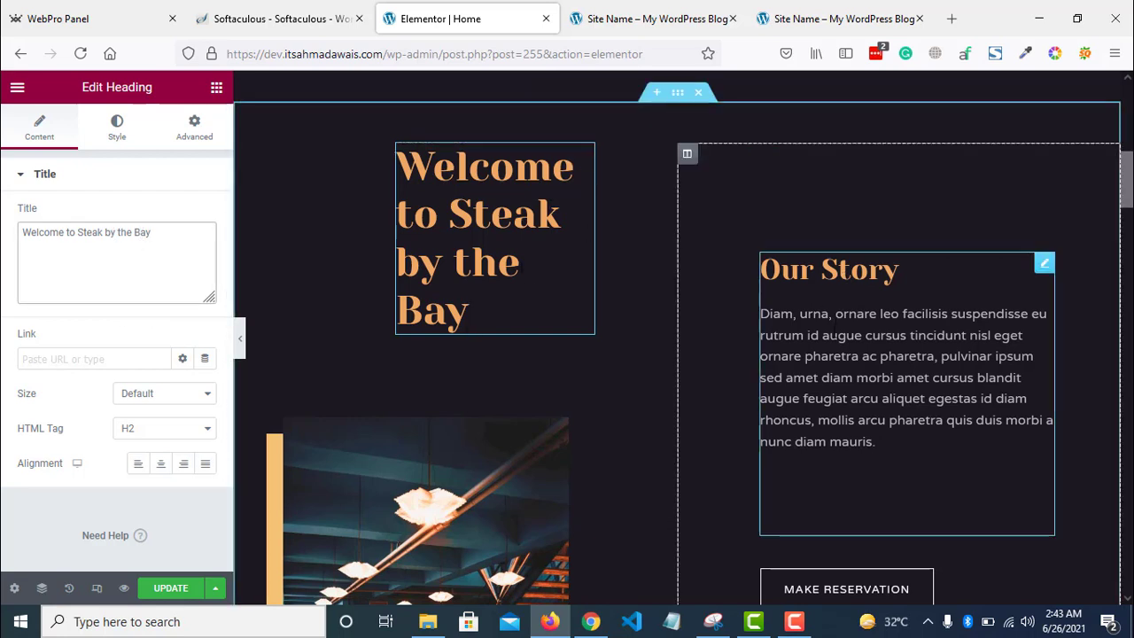
pyautogui.click(876, 443)
pyautogui.click(113, 476)
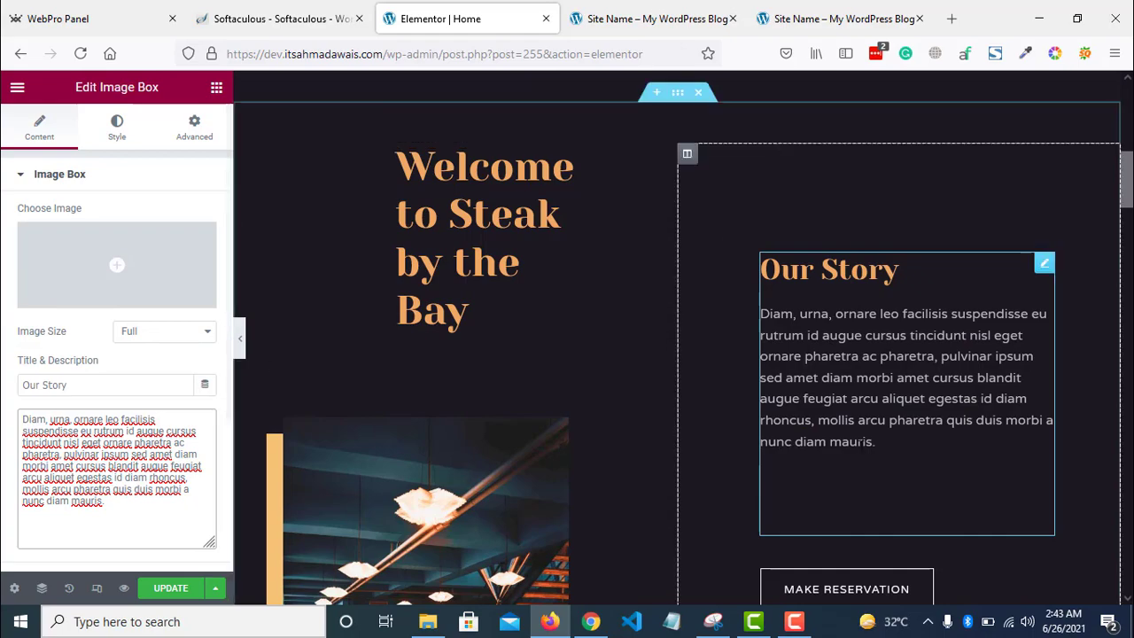
pyautogui.scroll(-10, 682, 337)
pyautogui.scroll(-3, 671, 321)
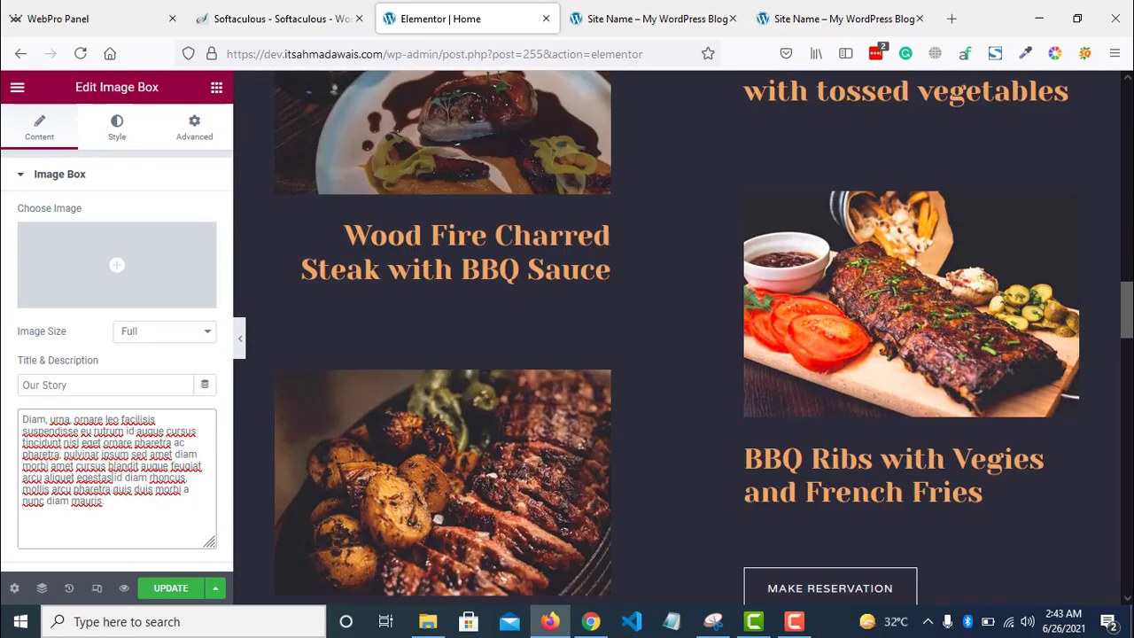
pyautogui.scroll(4, 671, 322)
pyautogui.click(496, 339)
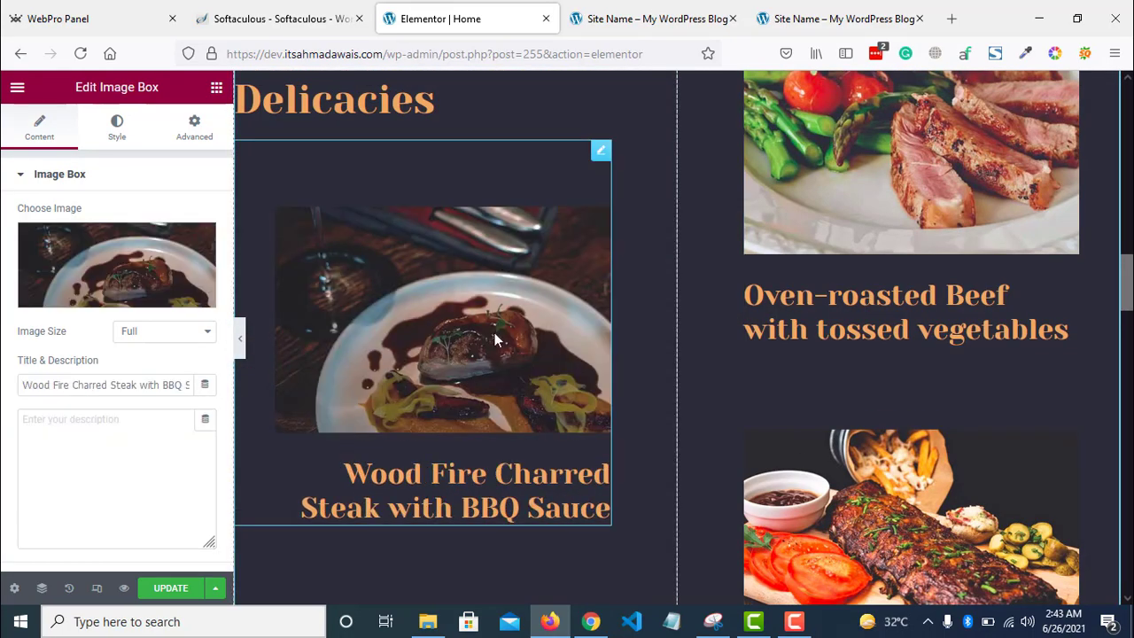
# - Replace the steak box image with the hero screenshot from the media library
pyautogui.click(121, 256)
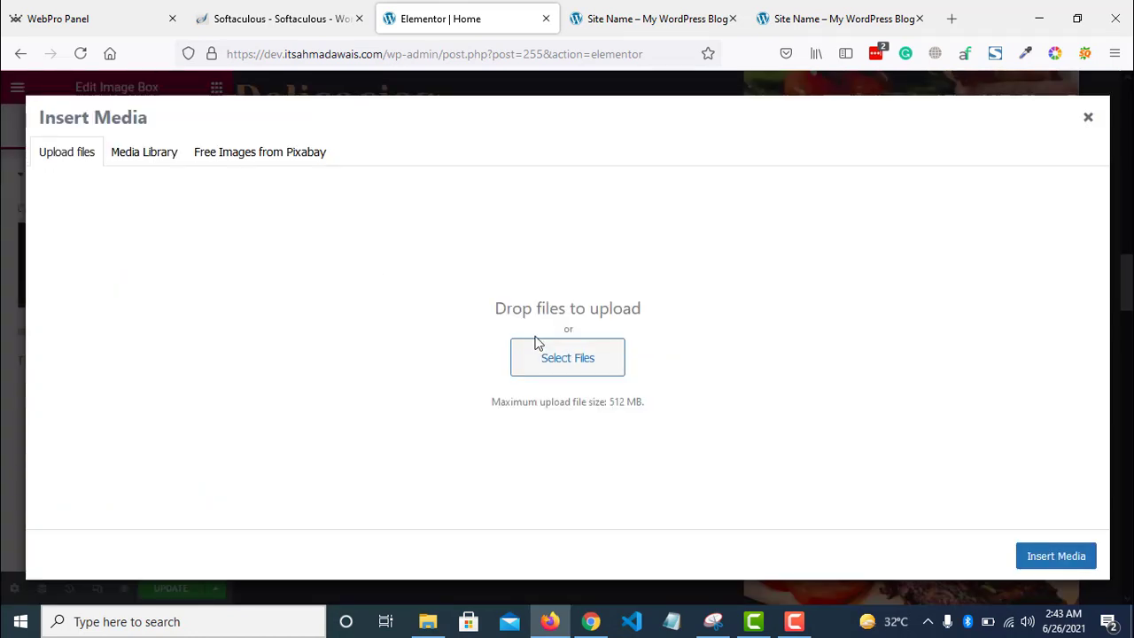
pyautogui.click(142, 154)
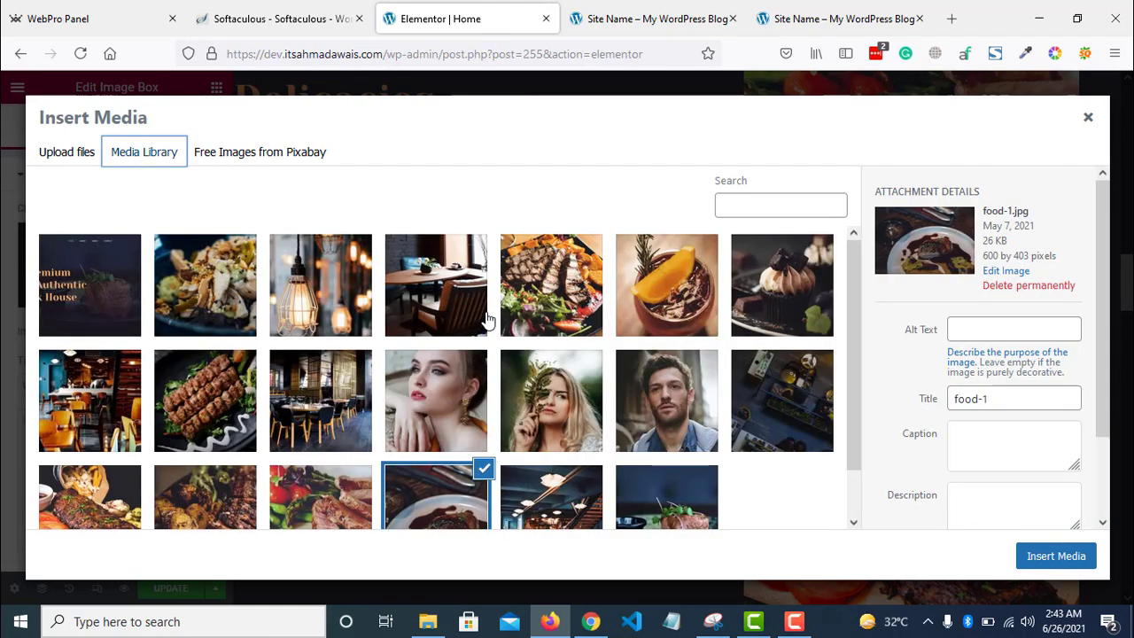
pyautogui.click(152, 306)
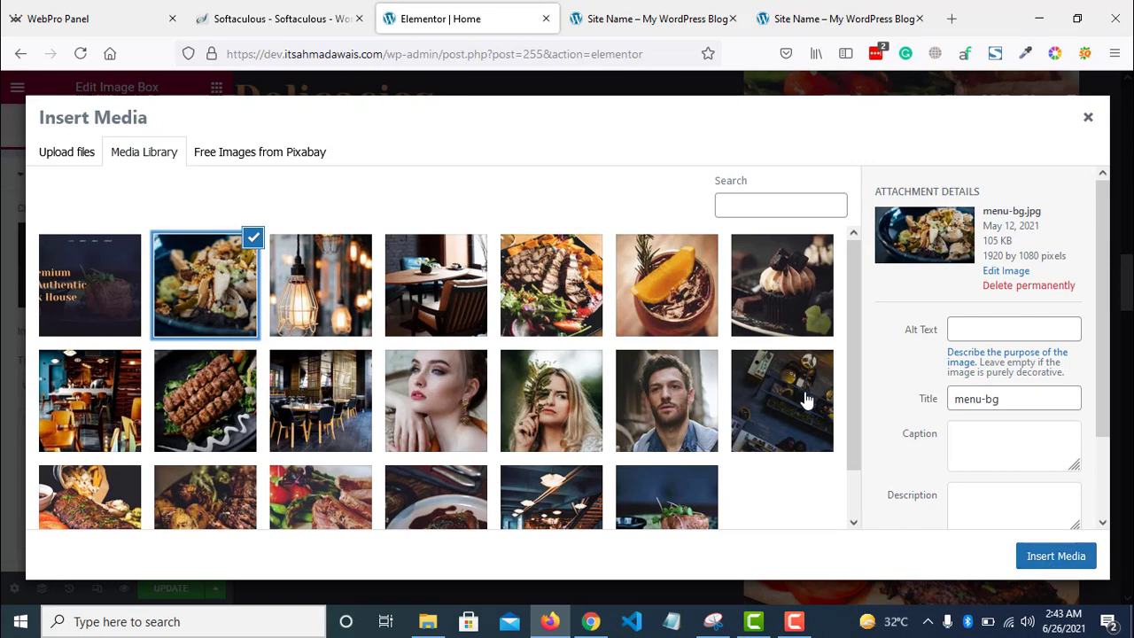
pyautogui.click(53, 155)
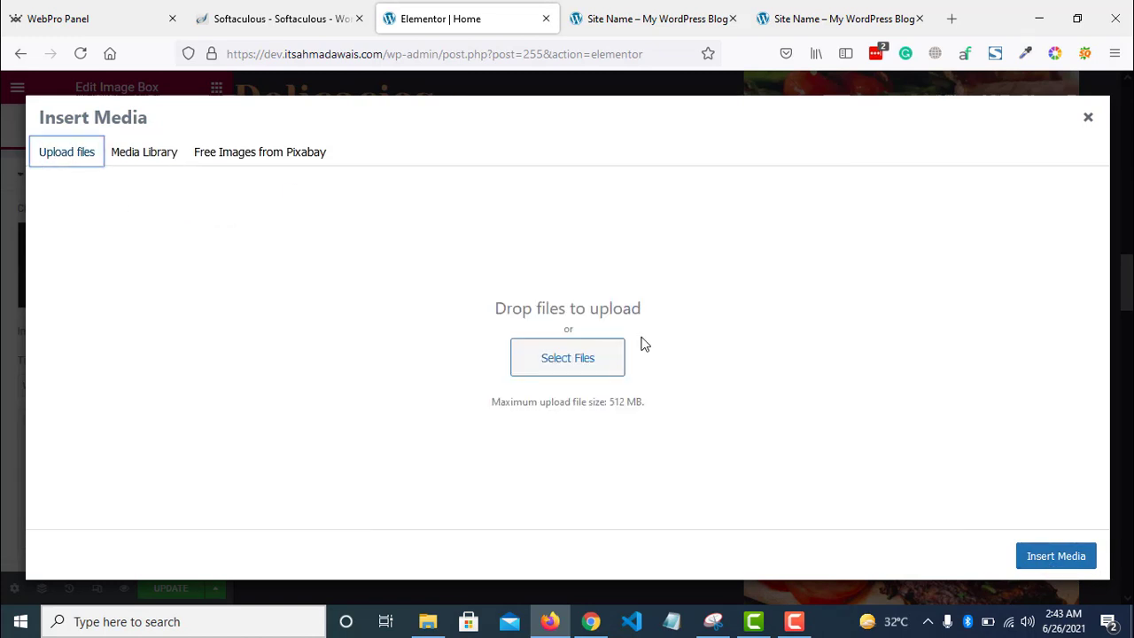
pyautogui.click(145, 151)
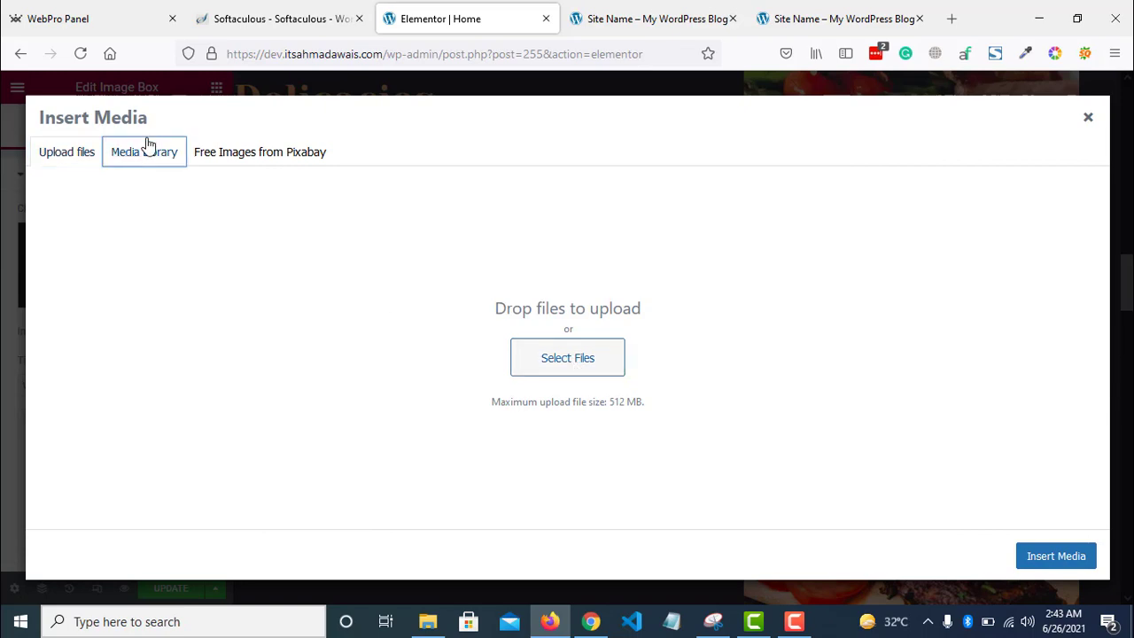
pyautogui.click(108, 305)
pyautogui.click(1037, 558)
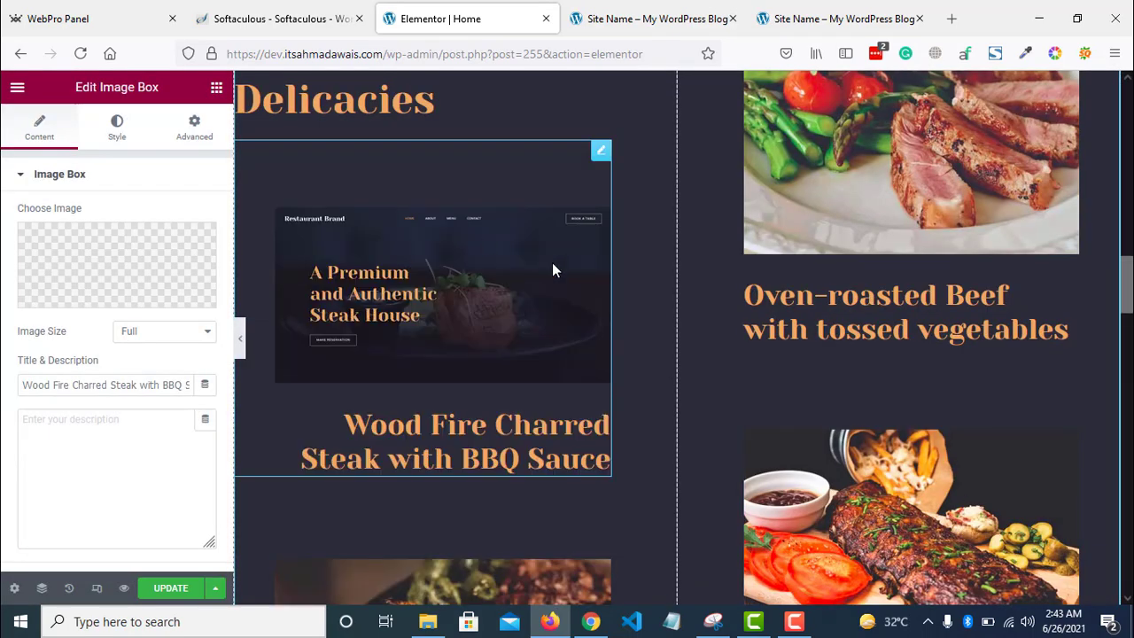
# - Save the Home page changes and bring up the live site homepage tab
pyautogui.scroll(-15, 682, 336)
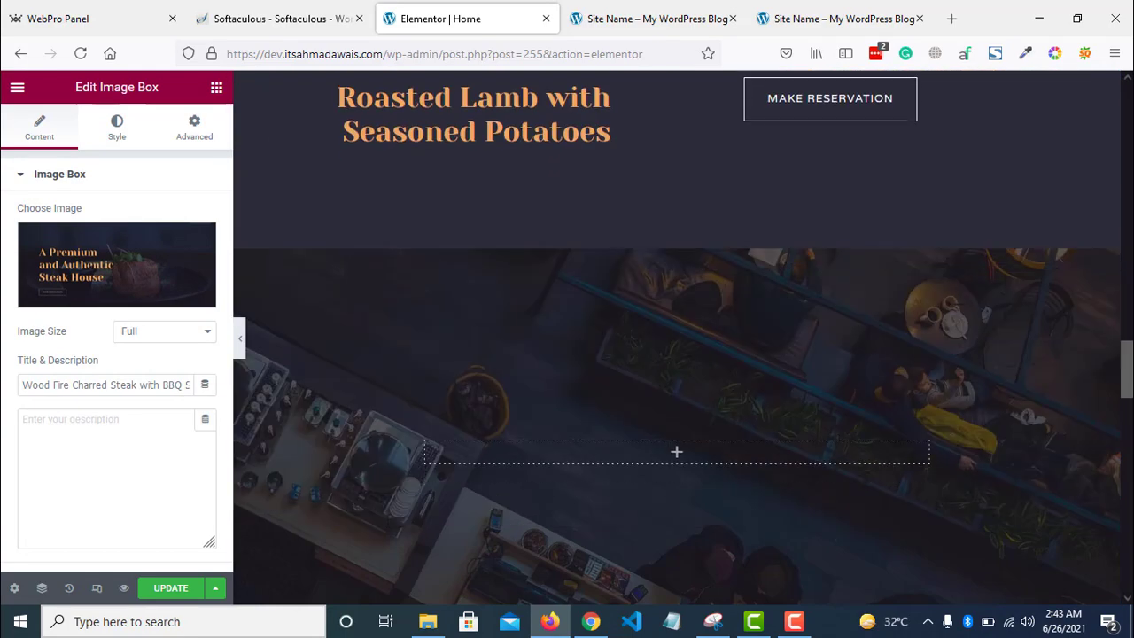
pyautogui.scroll(-12, 676, 336)
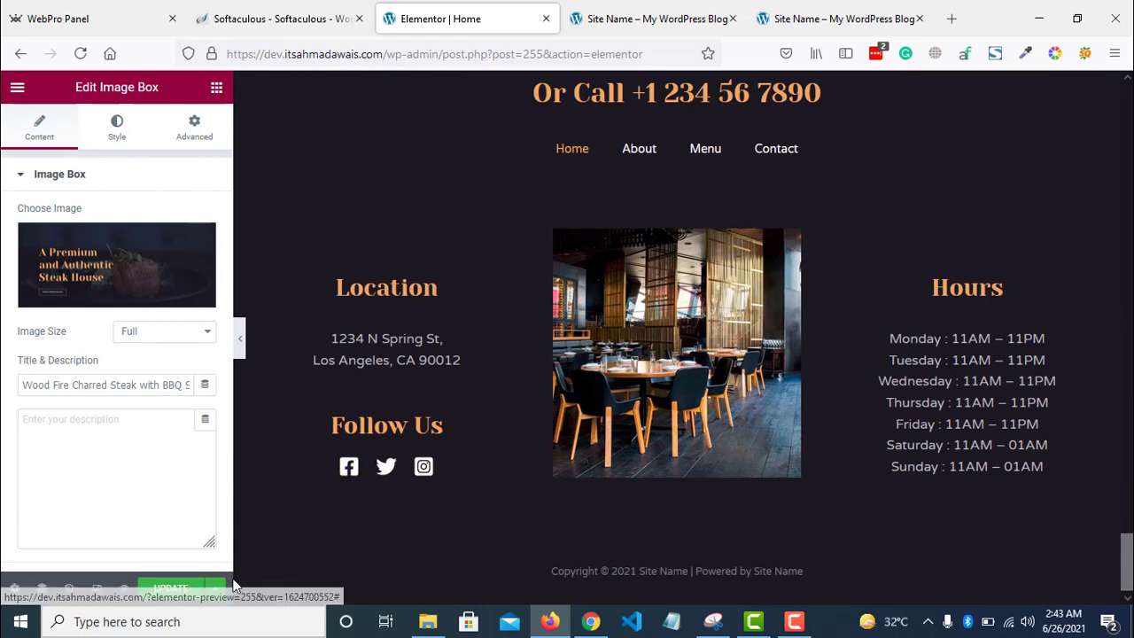
pyautogui.click(165, 590)
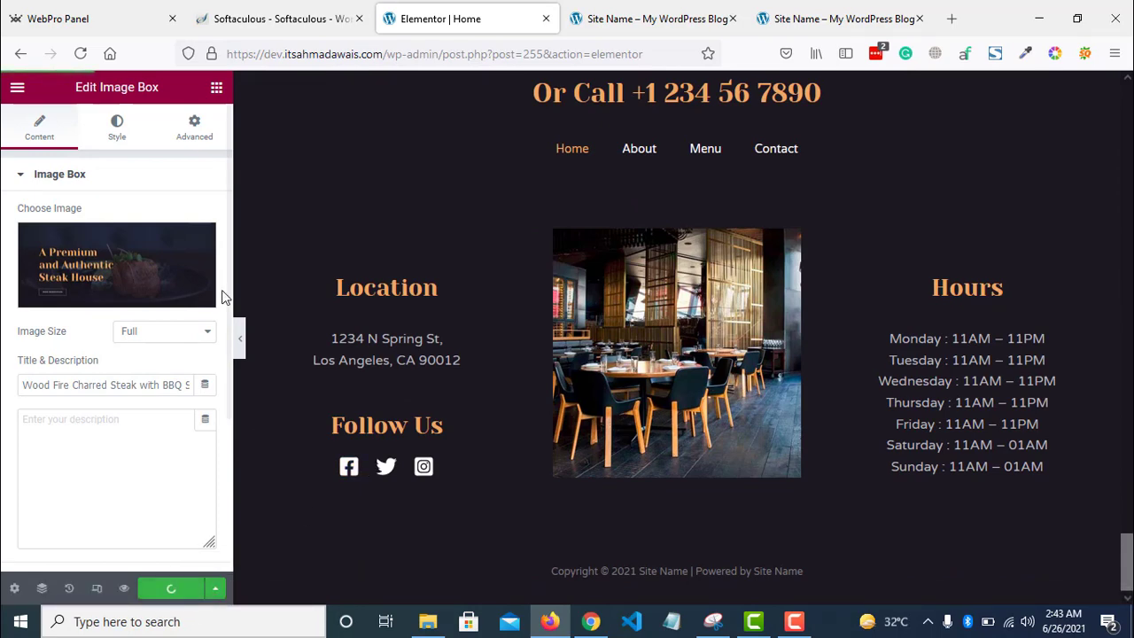
pyautogui.click(239, 335)
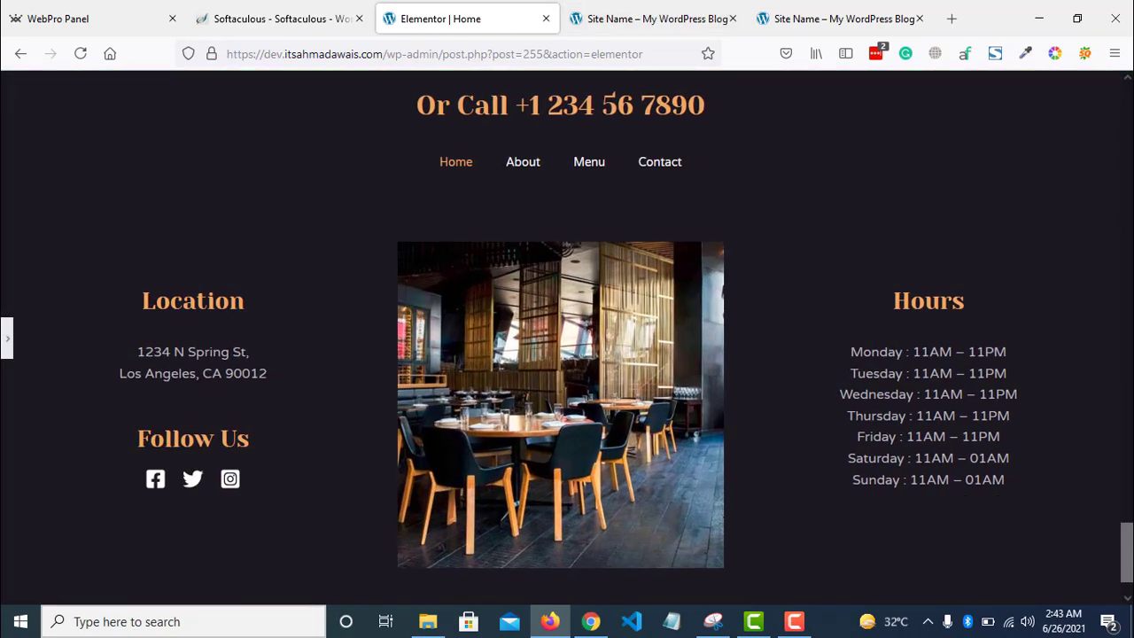
pyautogui.click(6, 345)
pyautogui.click(655, 19)
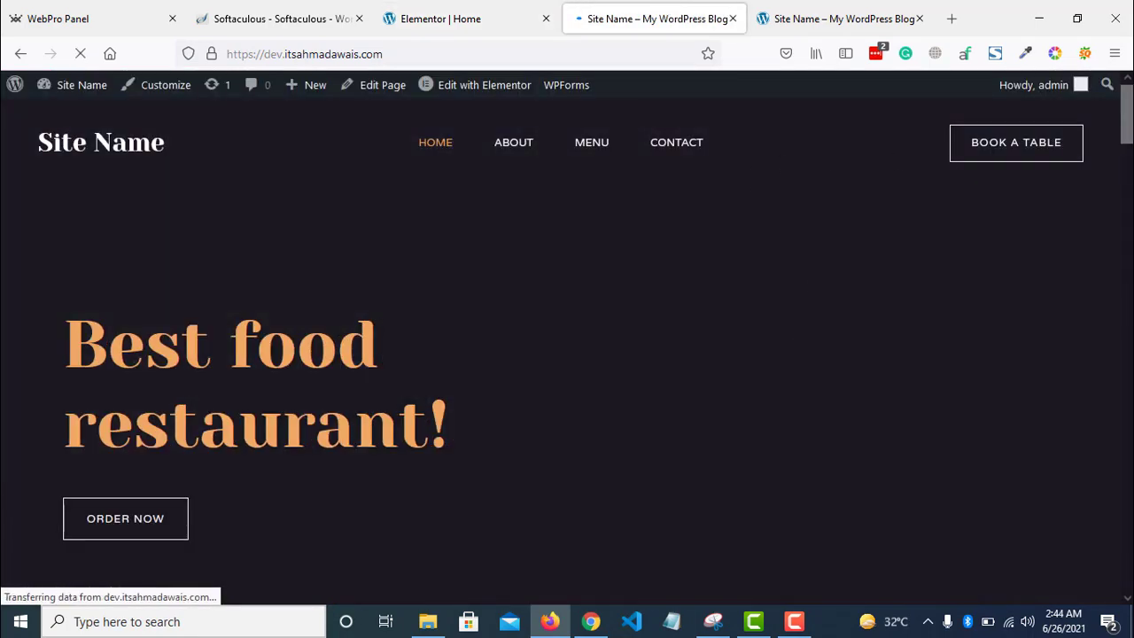
# - Scroll through the live homepage, then launch the theme Customizer from the admin bar
pyautogui.scroll(-15, 567, 354)
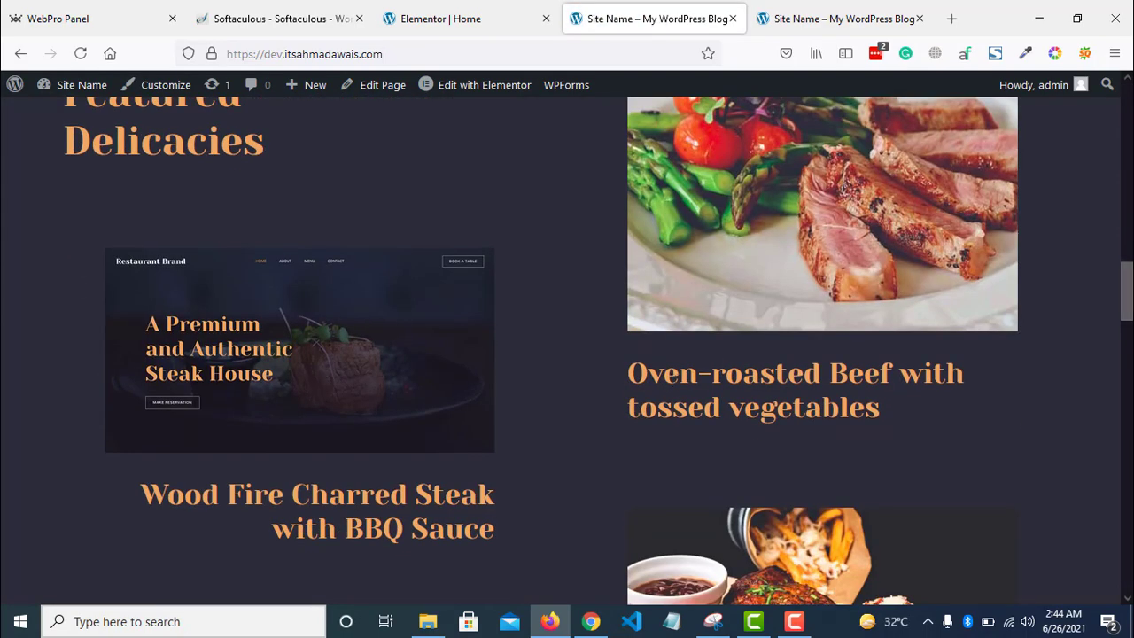
pyautogui.moveTo(1127, 291); pyautogui.dragTo(1127, 114)
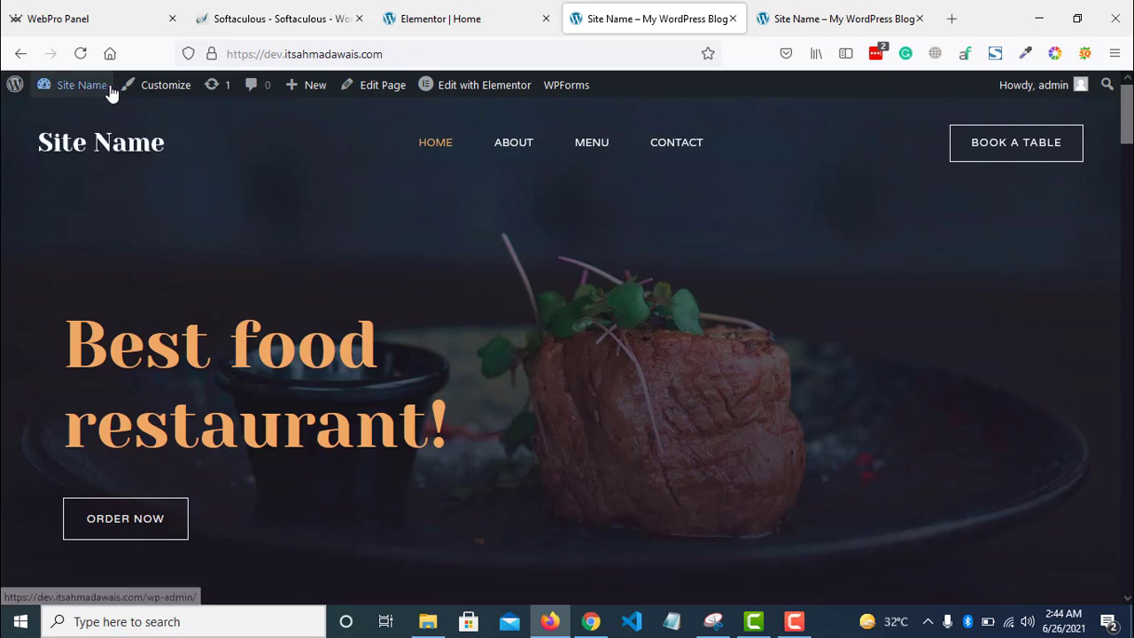
pyautogui.click(155, 89)
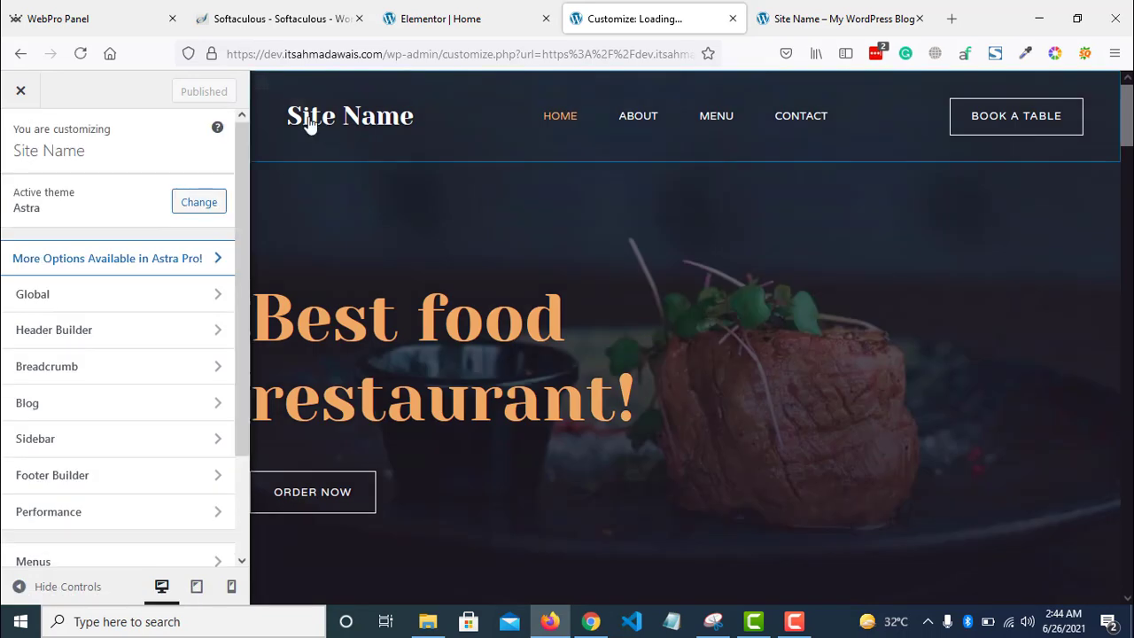
# - Change the site title in Site Identity to 'Resturant'
pyautogui.click(297, 109)
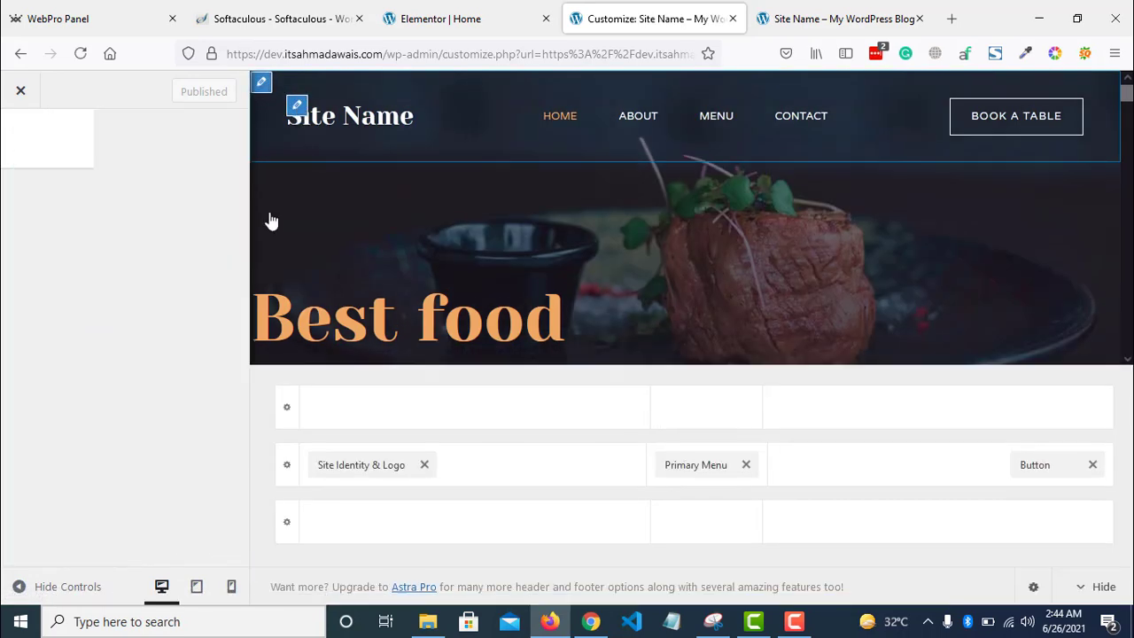
pyautogui.scroll(-3, 133, 368)
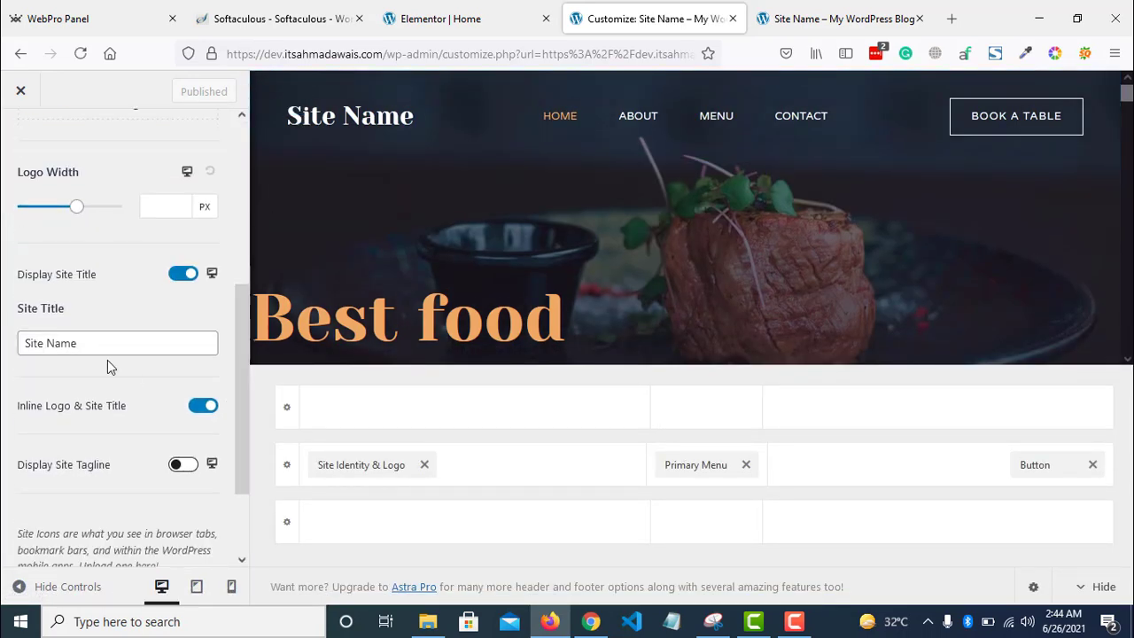
pyautogui.click(108, 352)
pyautogui.write('aRestur')
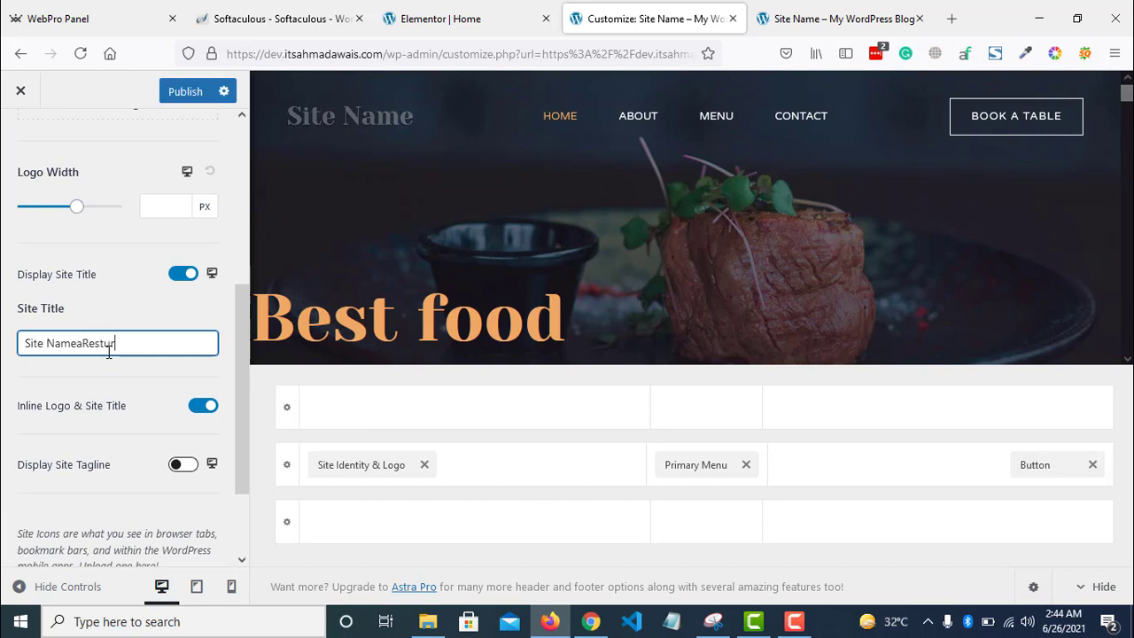
pyautogui.hotkey('ctrl', 'a')
pyautogui.write('Restu')
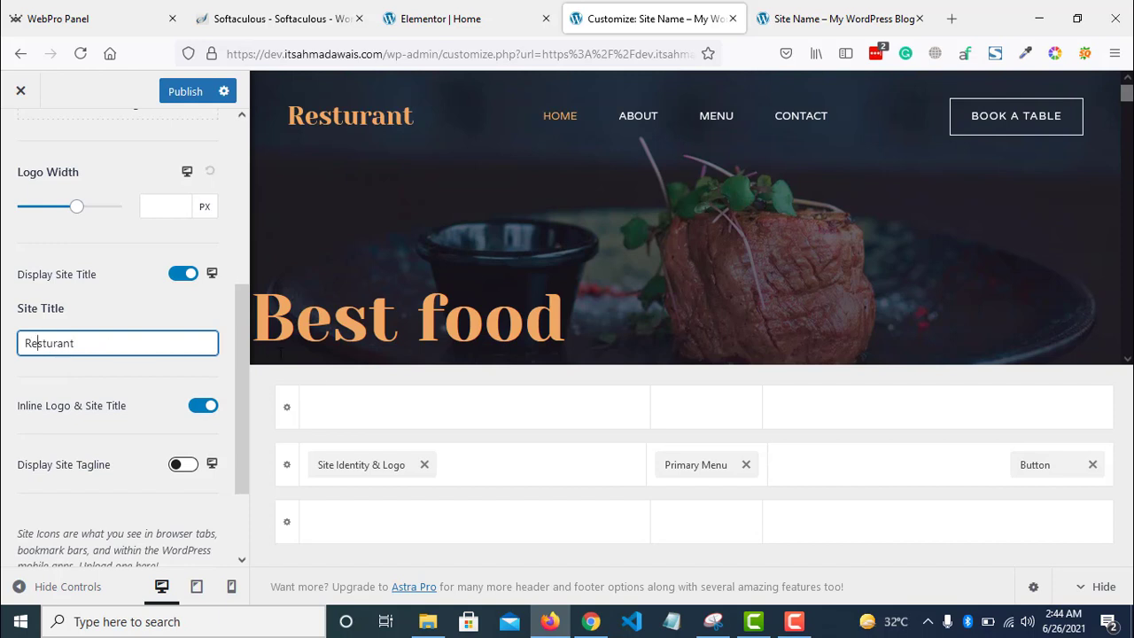
pyautogui.scroll(4, 215, 151)
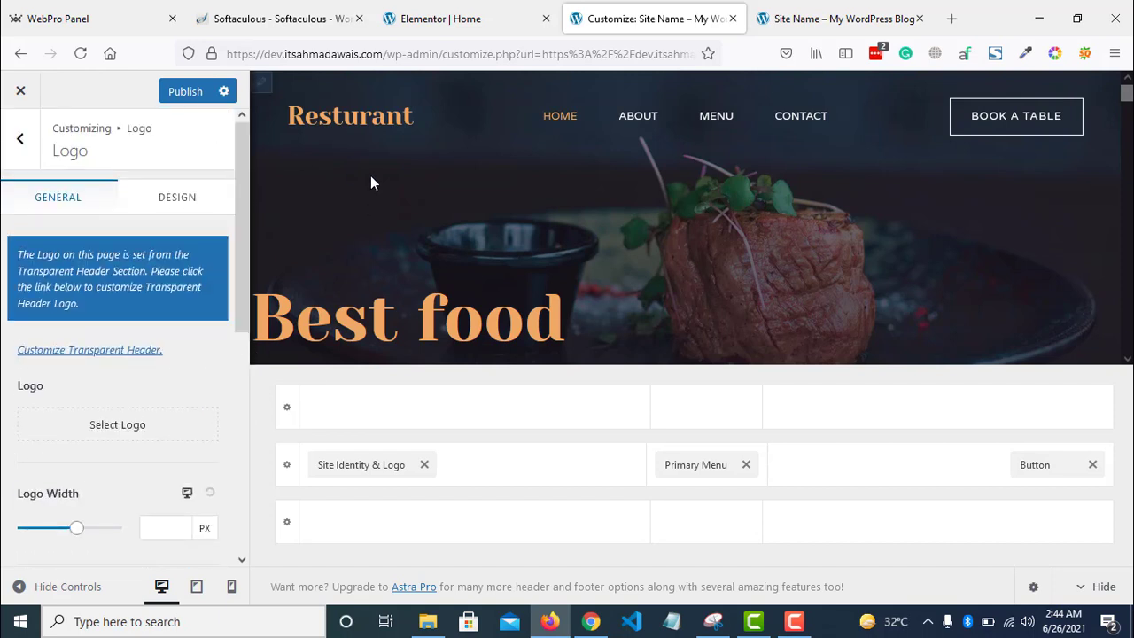
# - Publish the new title without a logo and preview the header showing Resturant
pyautogui.click(114, 430)
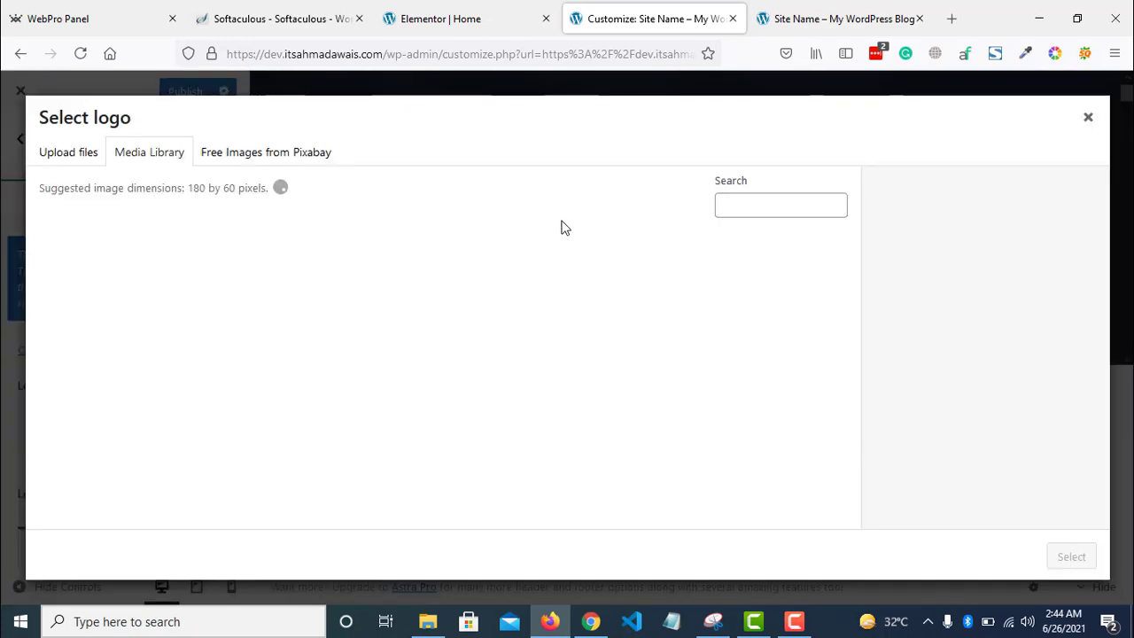
pyautogui.click(1087, 120)
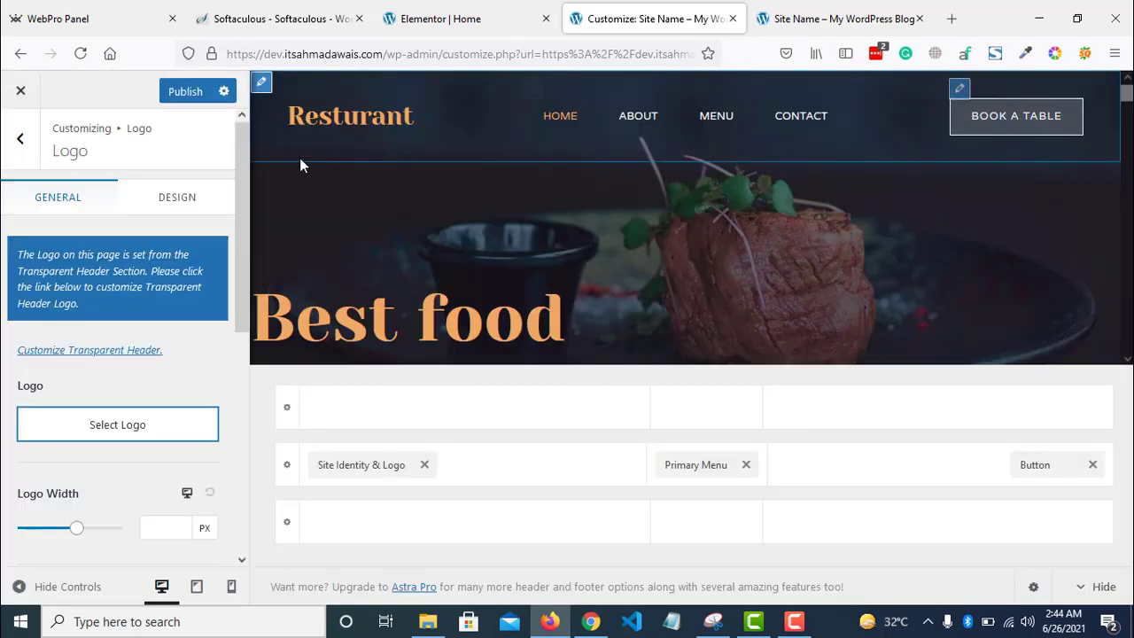
pyautogui.click(183, 92)
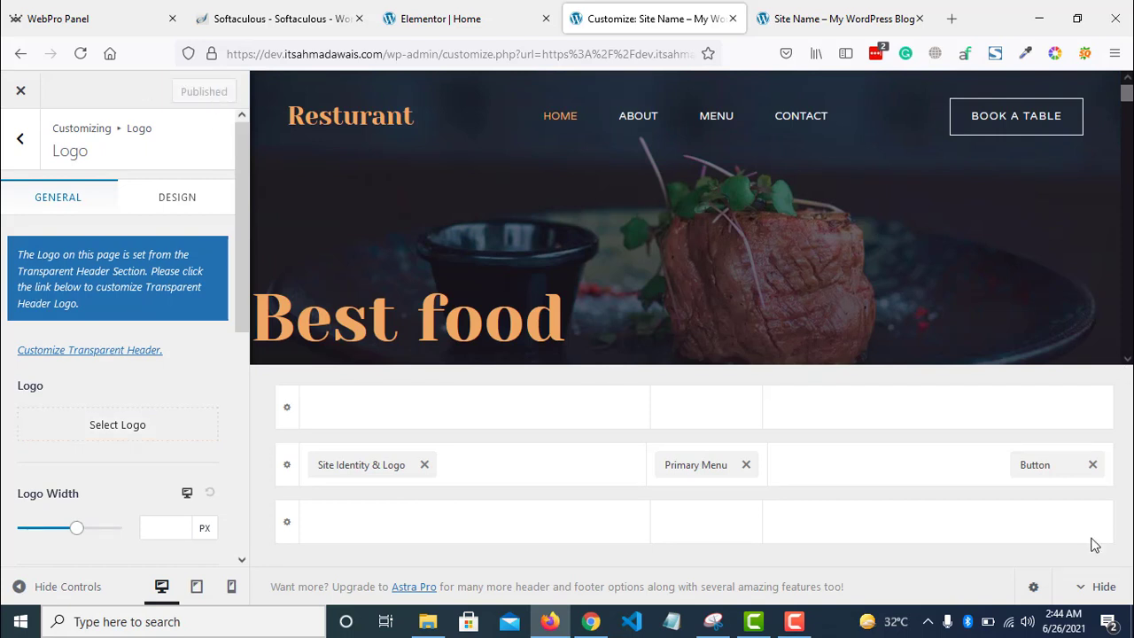
pyautogui.click(1098, 586)
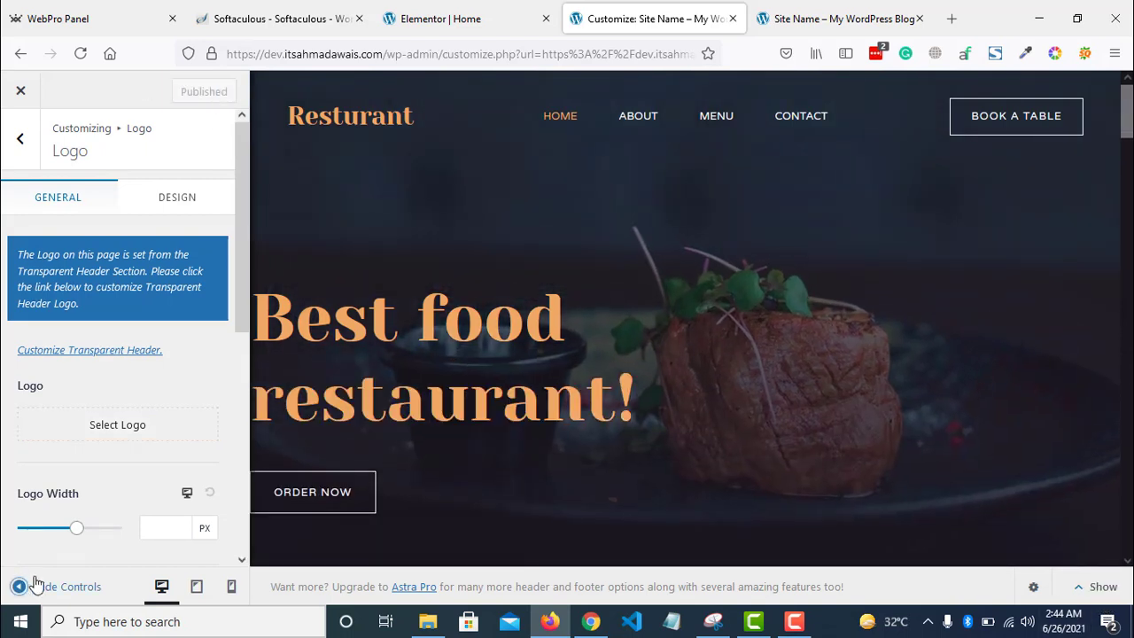
pyautogui.click(35, 585)
pyautogui.moveTo(166, 122); pyautogui.dragTo(5, 118)
pyautogui.click(189, 203)
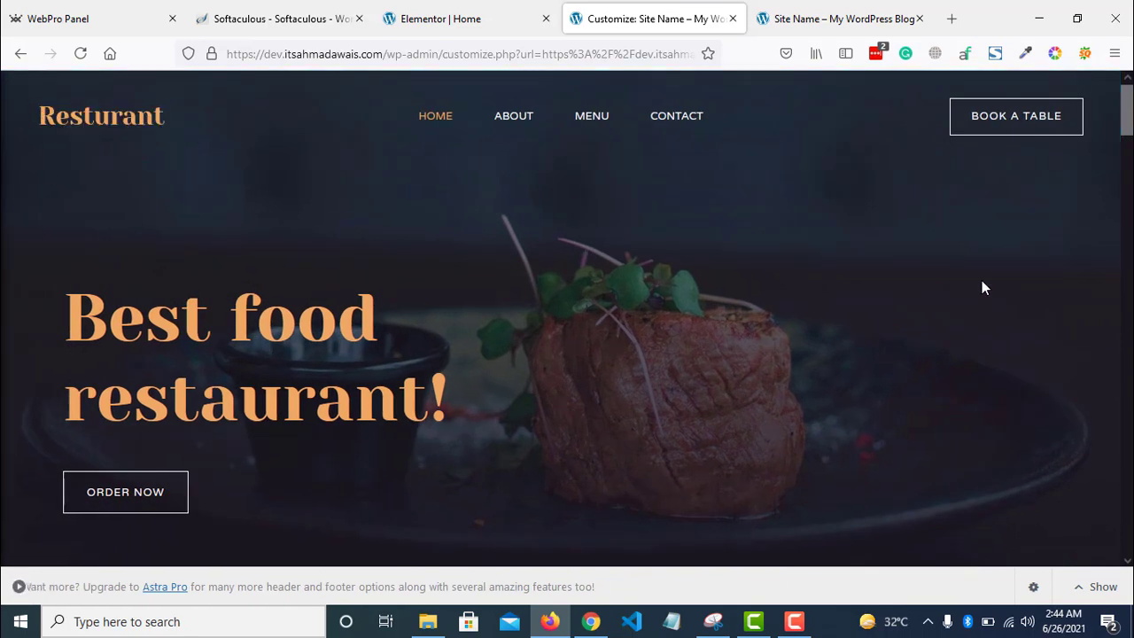
pyautogui.moveTo(1130, 111); pyautogui.dragTo(1130, 456)
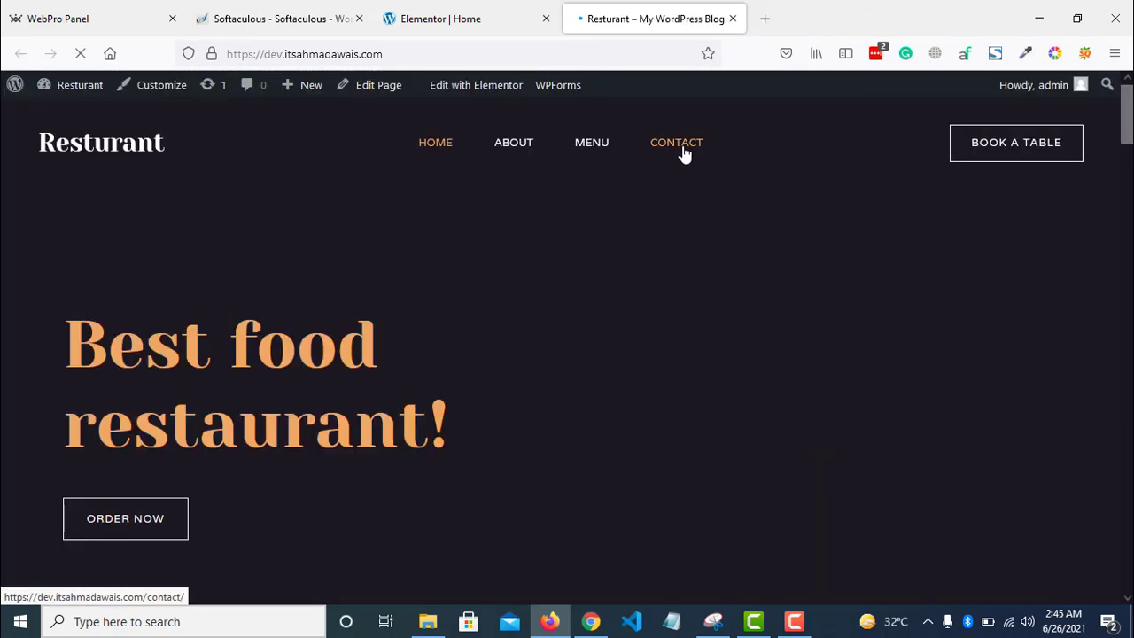
# - Go to the Contact page from the site menu and scroll through it
pyautogui.click(685, 155)
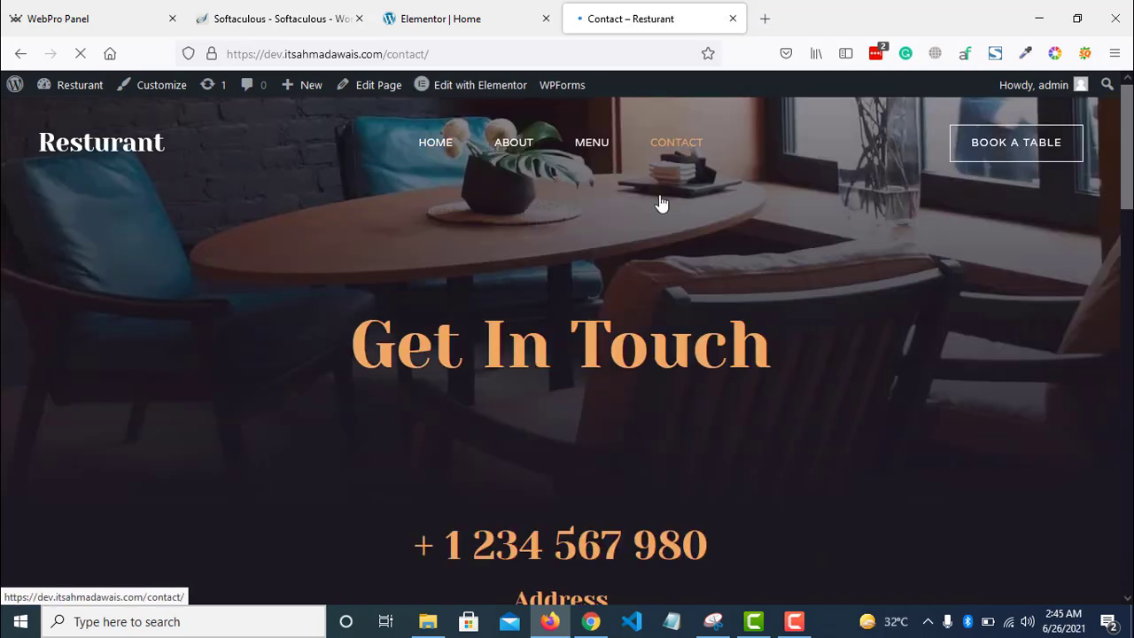
pyautogui.scroll(-2, 658, 200)
pyautogui.scroll(-5, 1101, 291)
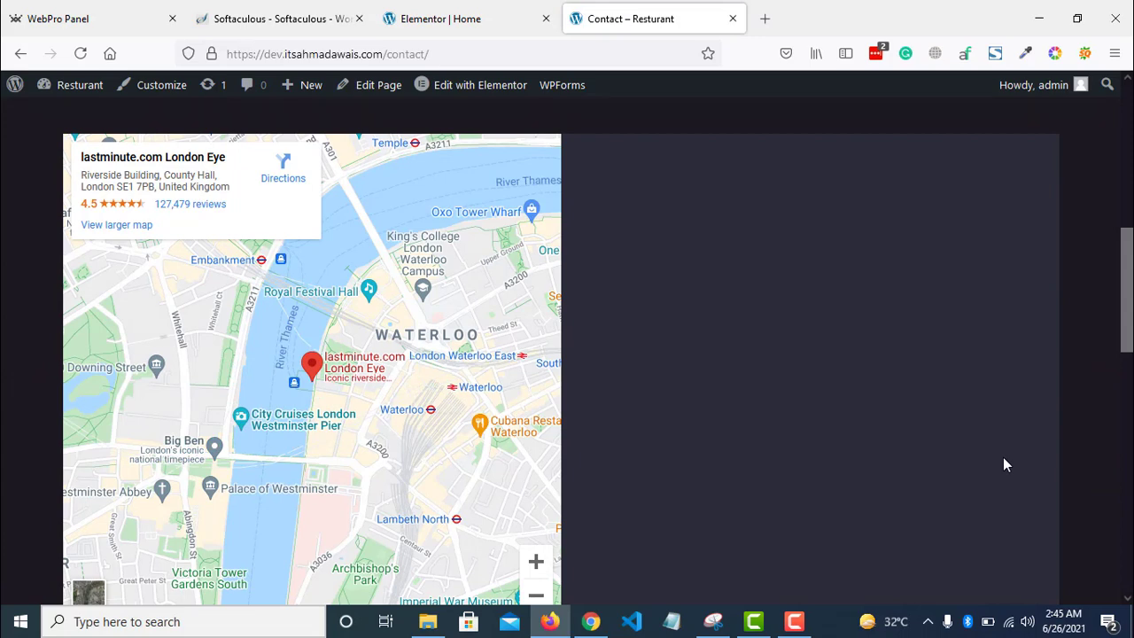
# - Point the Home editor tab's address to /wp-admin/ to reach the admin Dashboard
pyautogui.click(440, 19)
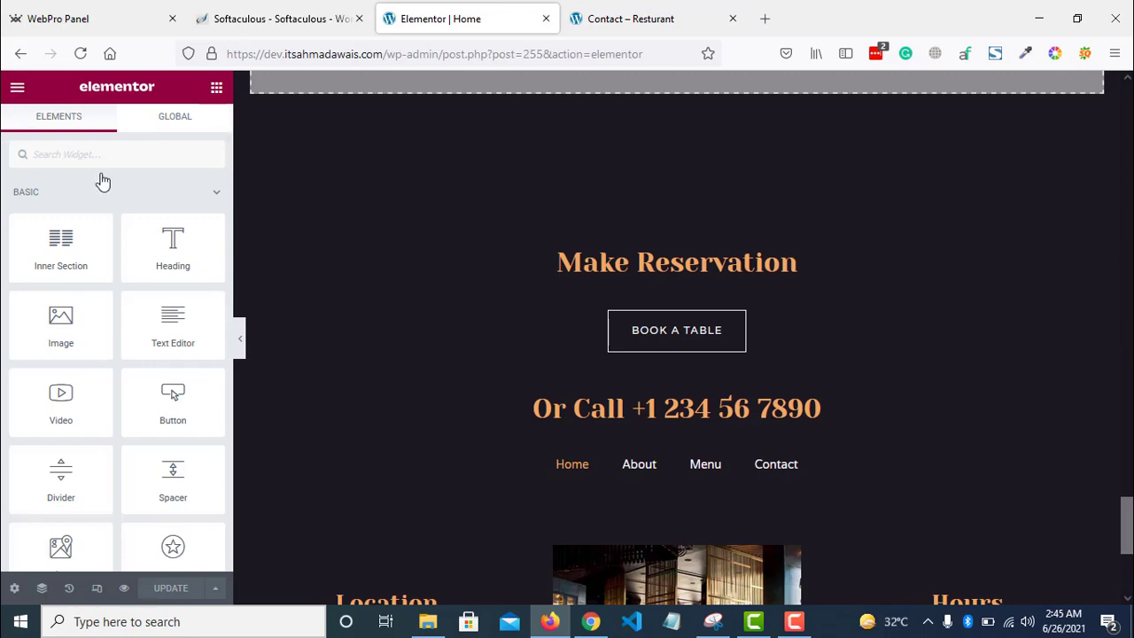
pyautogui.click(216, 86)
pyautogui.moveTo(443, 54); pyautogui.dragTo(645, 54)
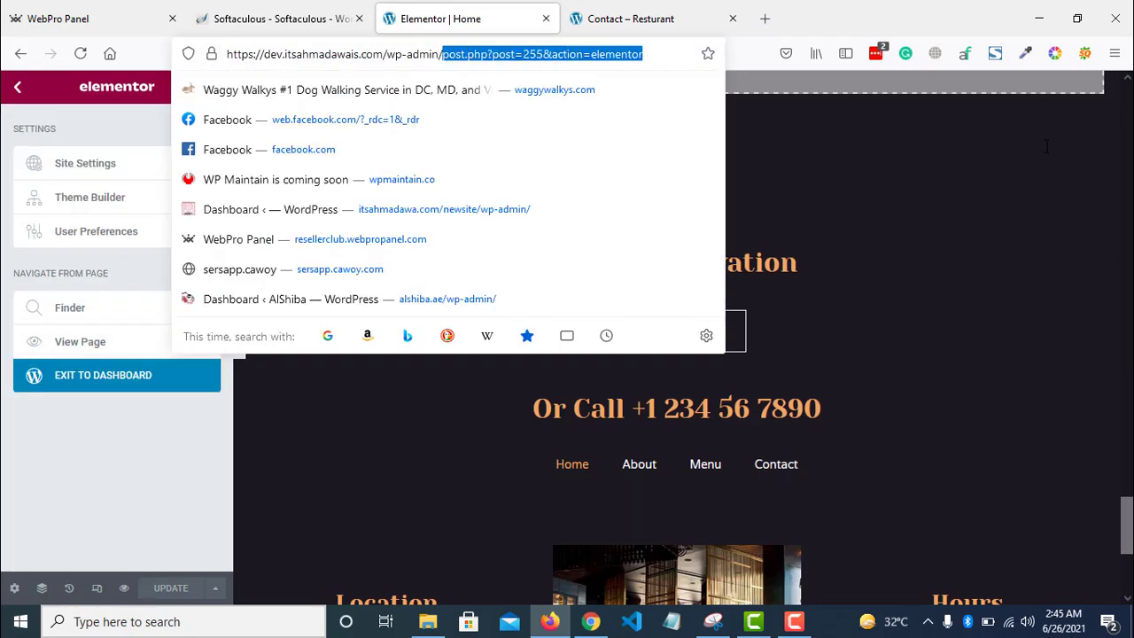
pyautogui.press('BackSpace')
pyautogui.press('Return')
pyautogui.click(606, 8)
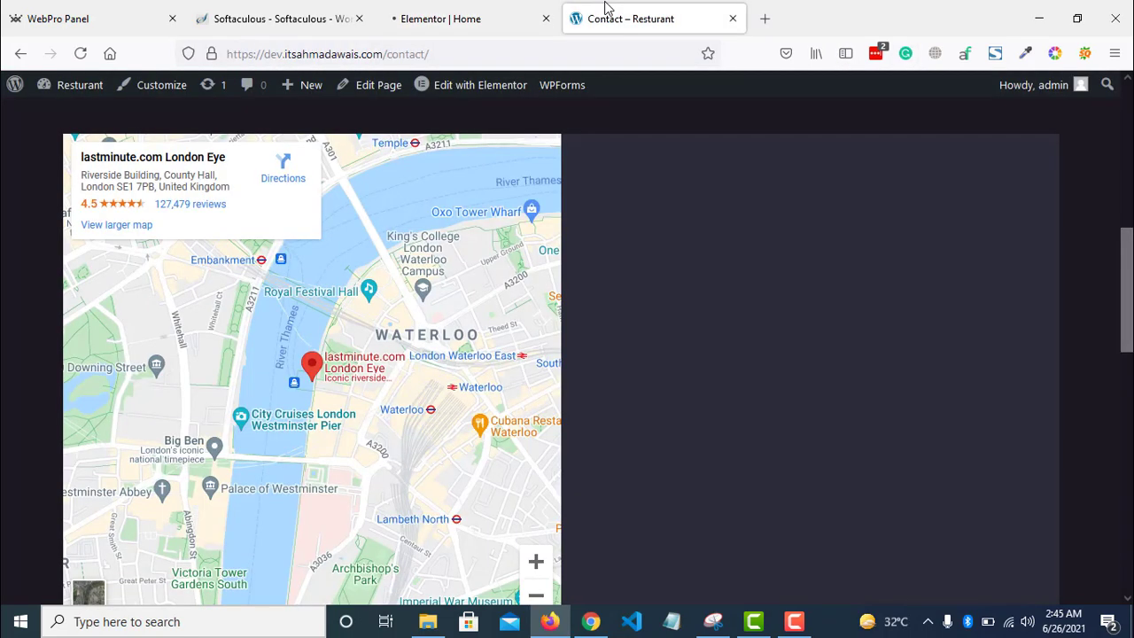
pyautogui.click(483, 8)
pyautogui.scroll(-2, 998, 303)
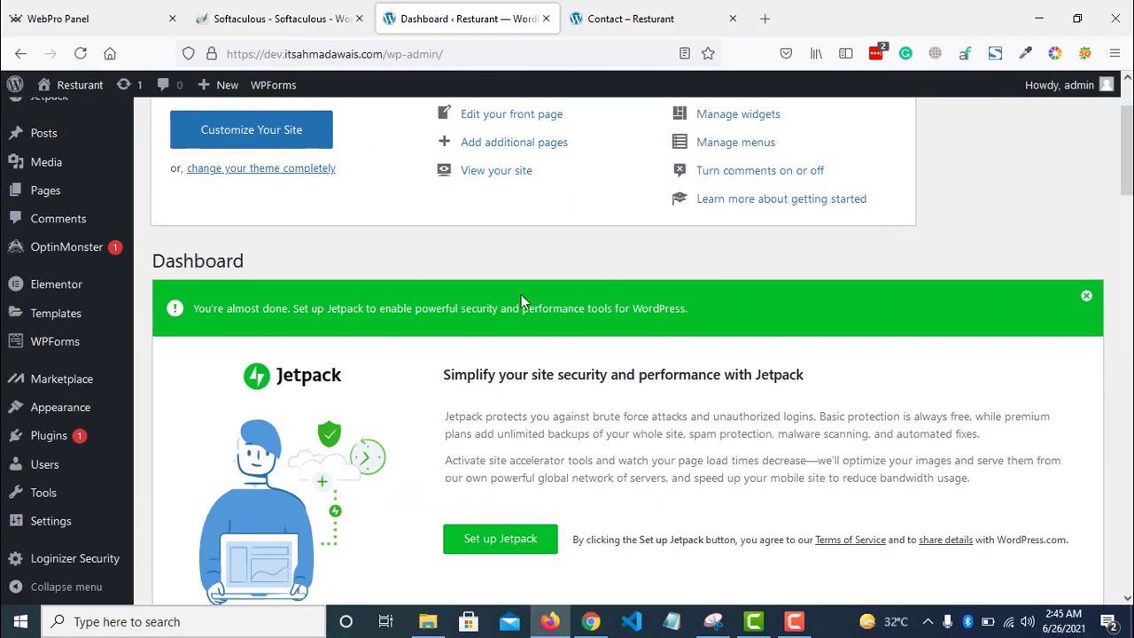
# - Create and save a WPForms form named 'Contact Form' from the Simple Contact Form template
pyautogui.click(47, 352)
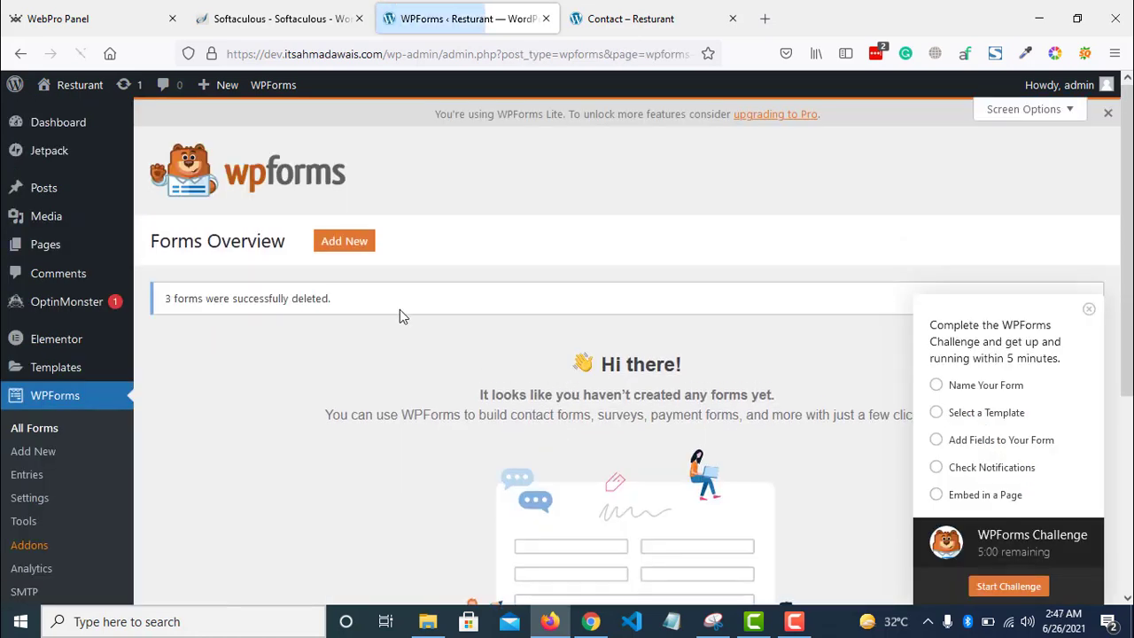
pyautogui.click(328, 242)
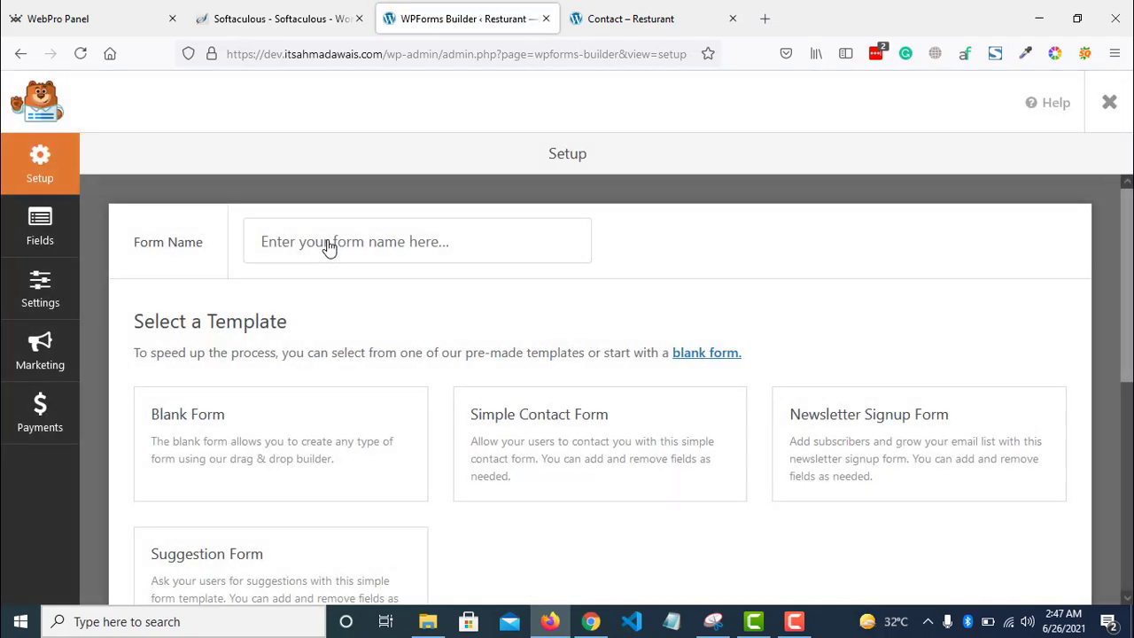
pyautogui.click(328, 242)
pyautogui.write('Contact Form')
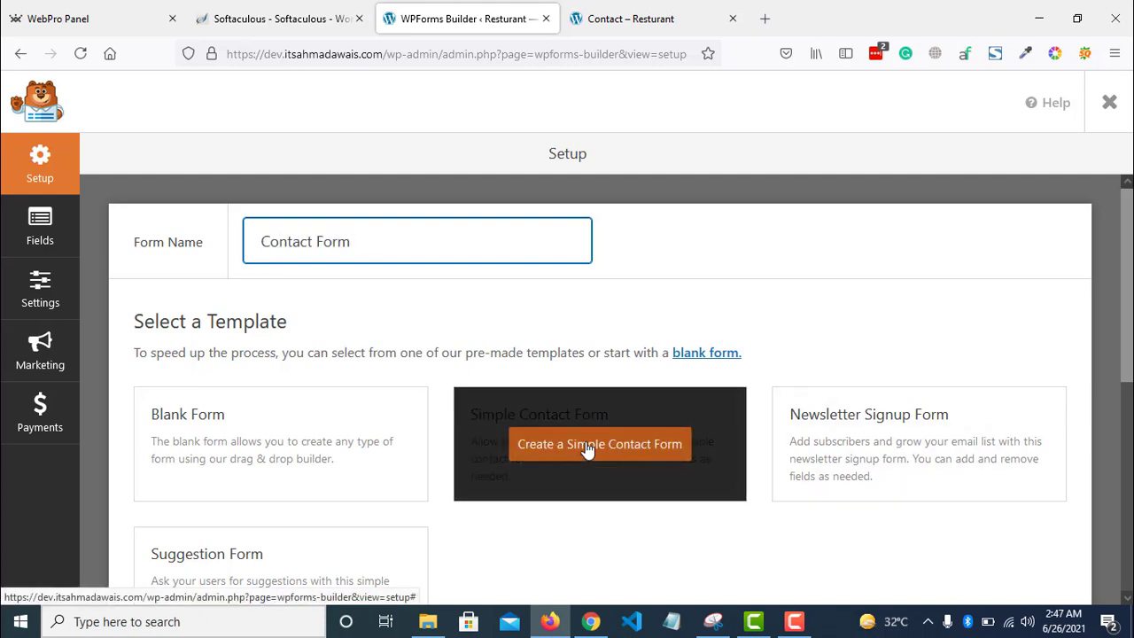
pyautogui.click(591, 452)
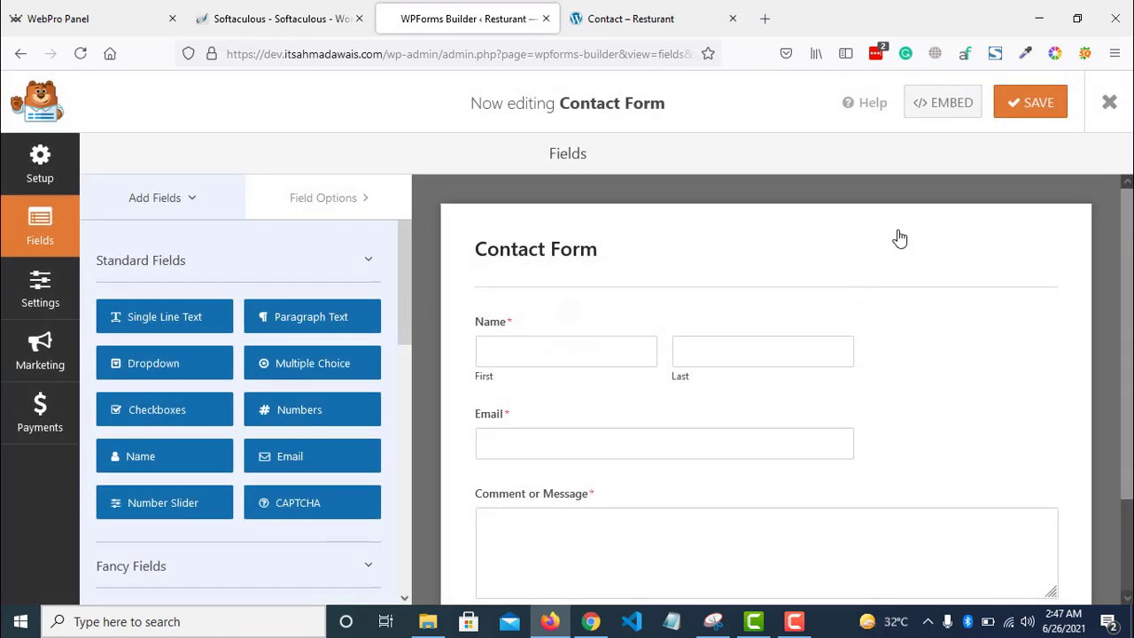
pyautogui.click(1036, 109)
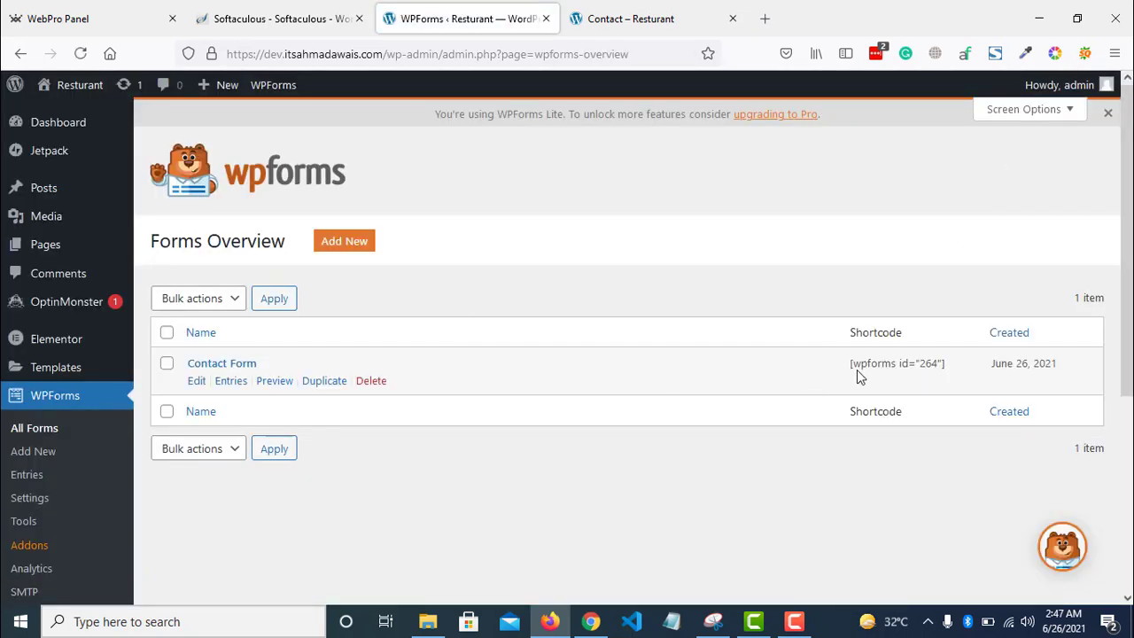
# - Copy the [wpforms id="264"] shortcode and return to the Contact page
pyautogui.moveTo(849, 366); pyautogui.dragTo(976, 370)
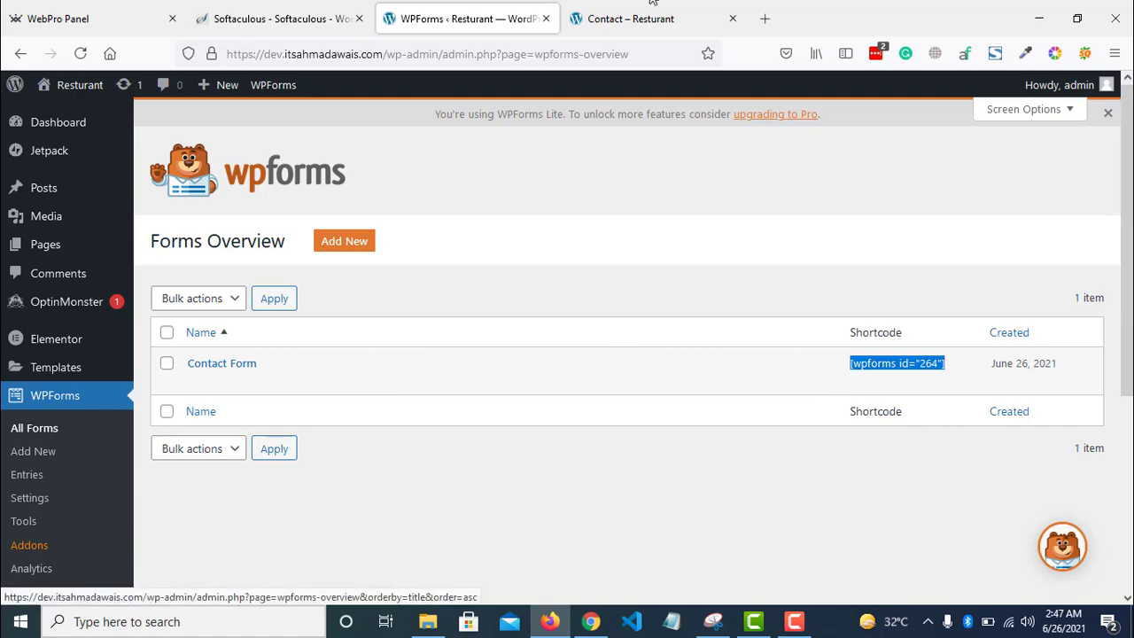
pyautogui.hotkey('ctrl', 'Tab')
pyautogui.scroll(10, 979, 154)
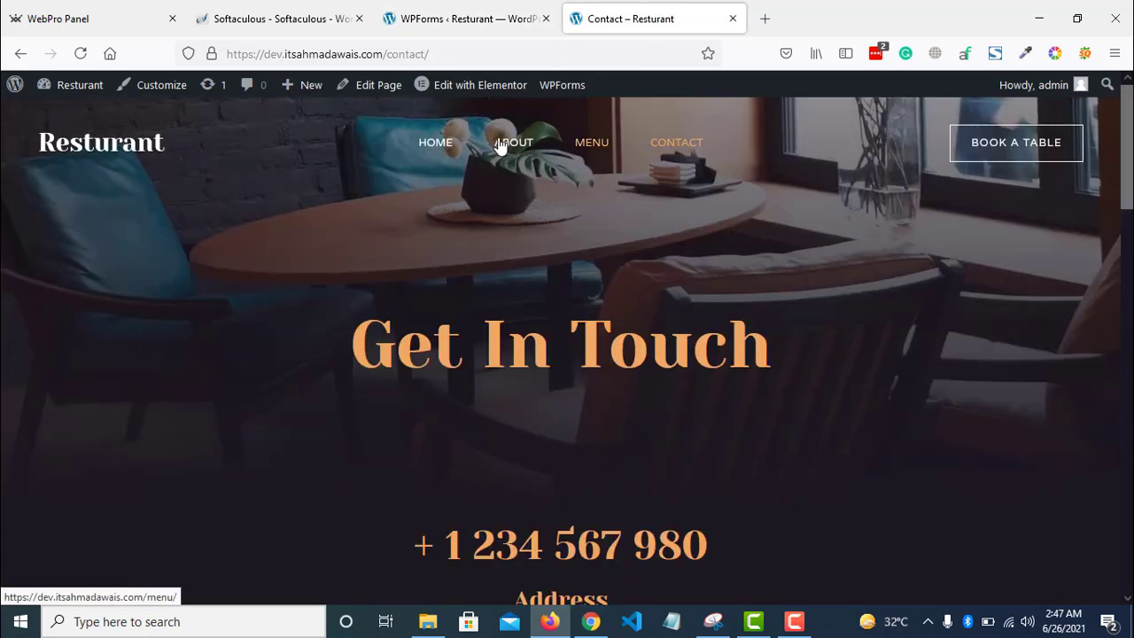
pyautogui.moveTo(478, 100)
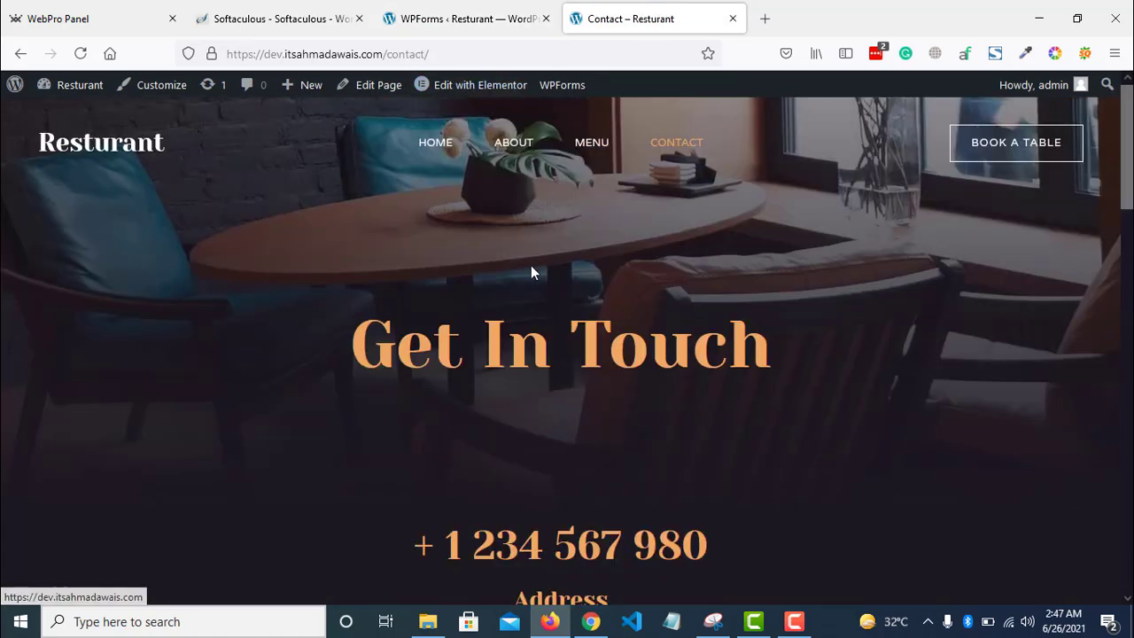
# - Edit the Contact page in Elementor and drop a WPForms widget, found by searching 'form', onto it
pyautogui.click(466, 89)
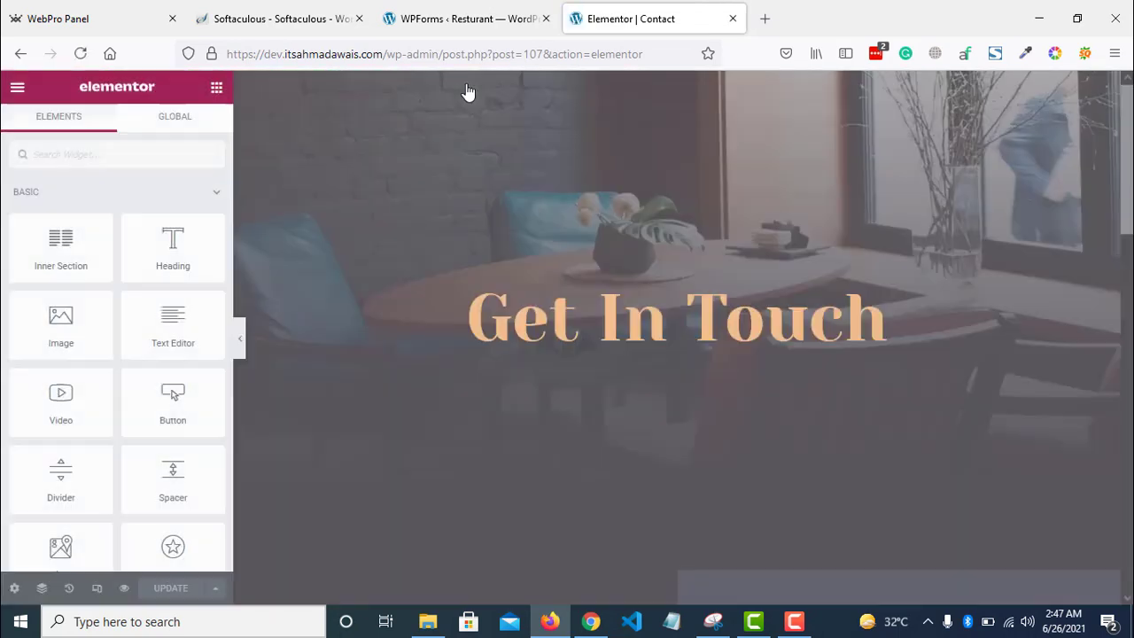
pyautogui.scroll(-5, 844, 380)
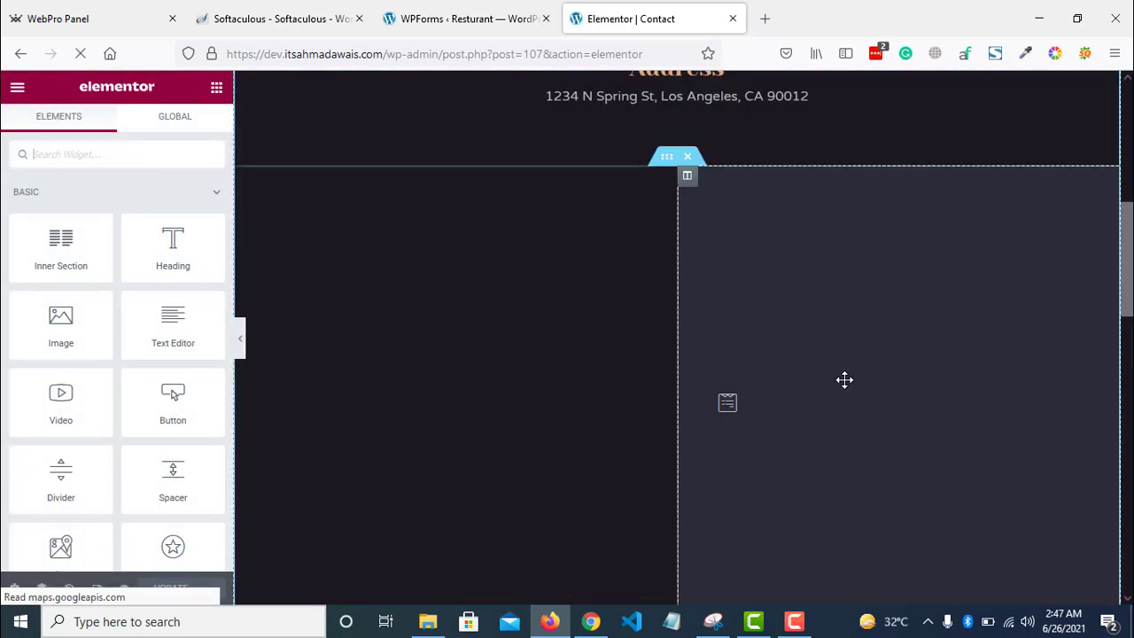
pyautogui.click(735, 407)
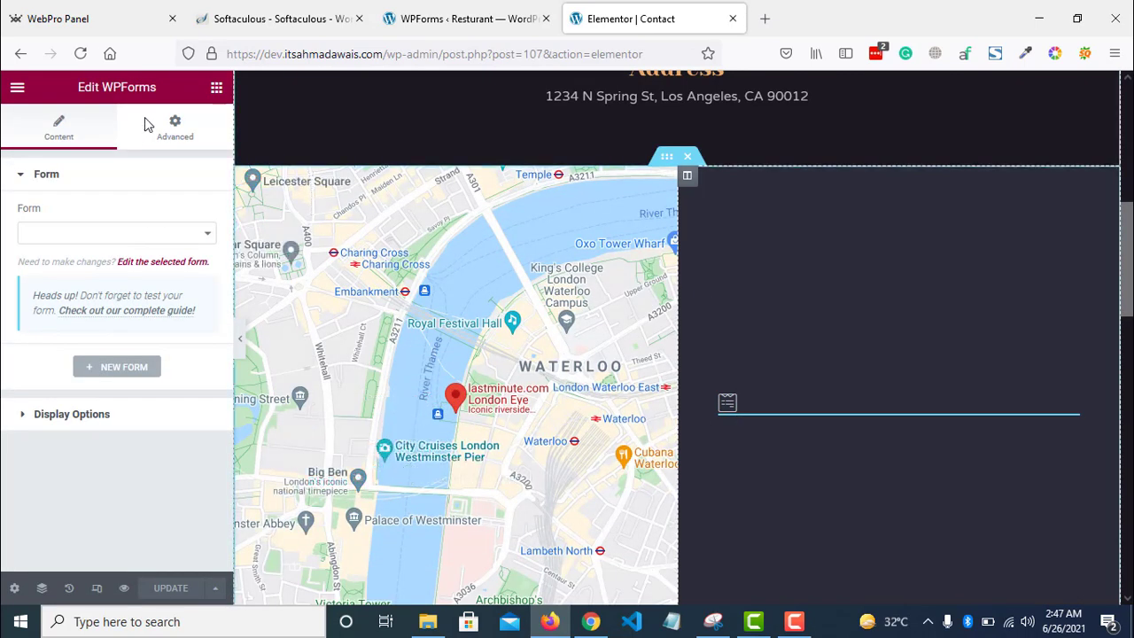
pyautogui.click(216, 86)
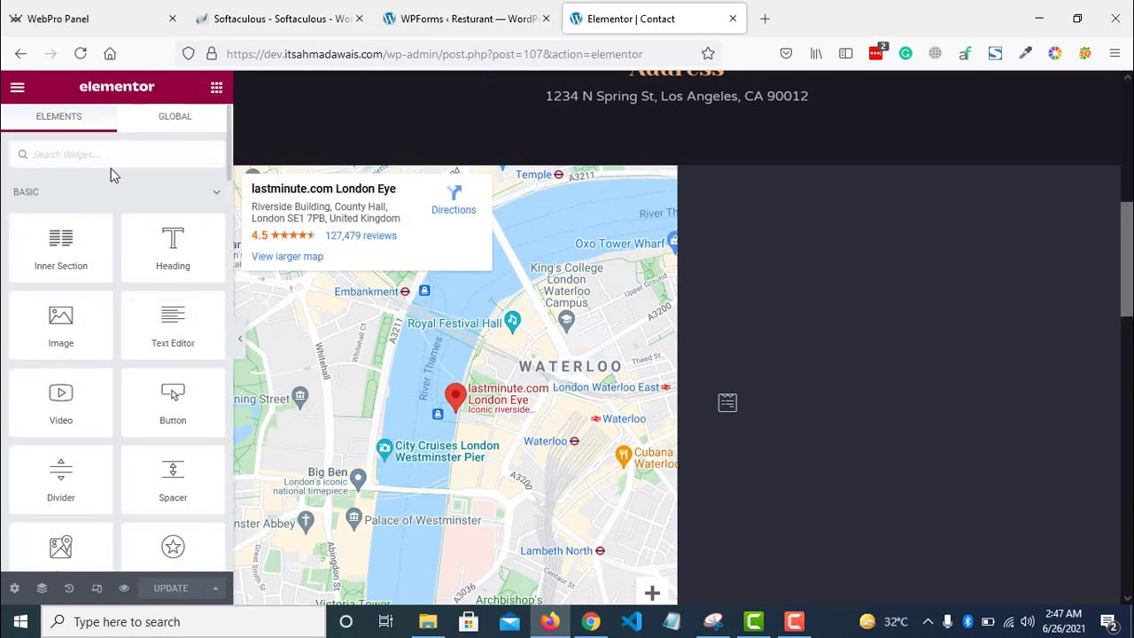
pyautogui.write('form')
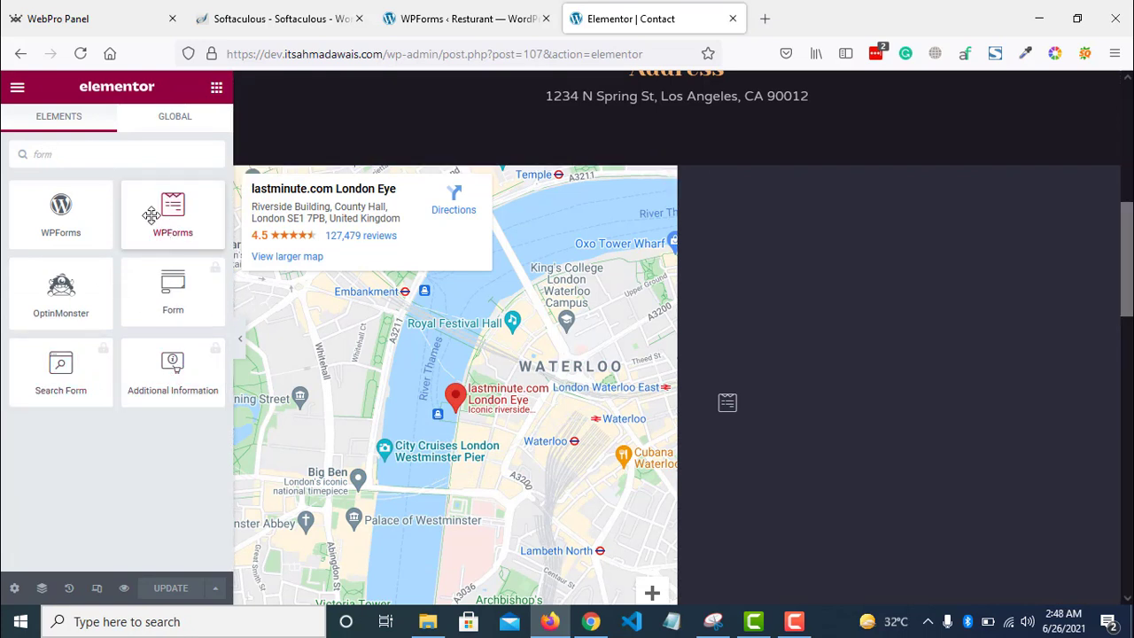
pyautogui.moveTo(170, 218); pyautogui.dragTo(886, 328)
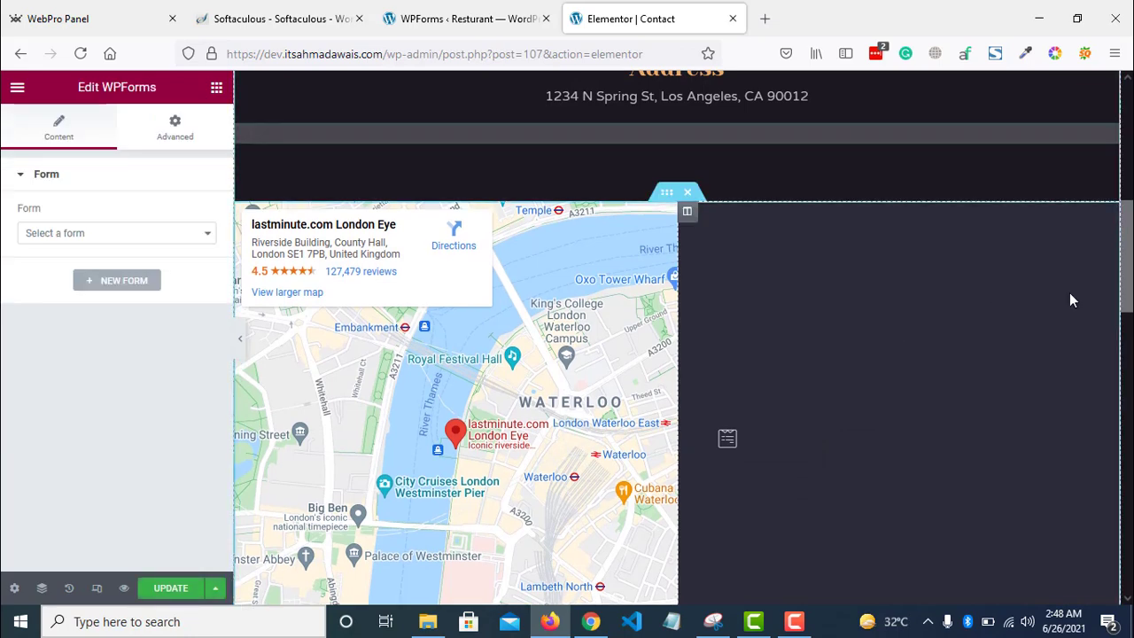
# - Set the WPForms widget to Contact Form and move it into the column beside the map
pyautogui.scroll(-3, 885, 324)
pyautogui.scroll(1, 744, 381)
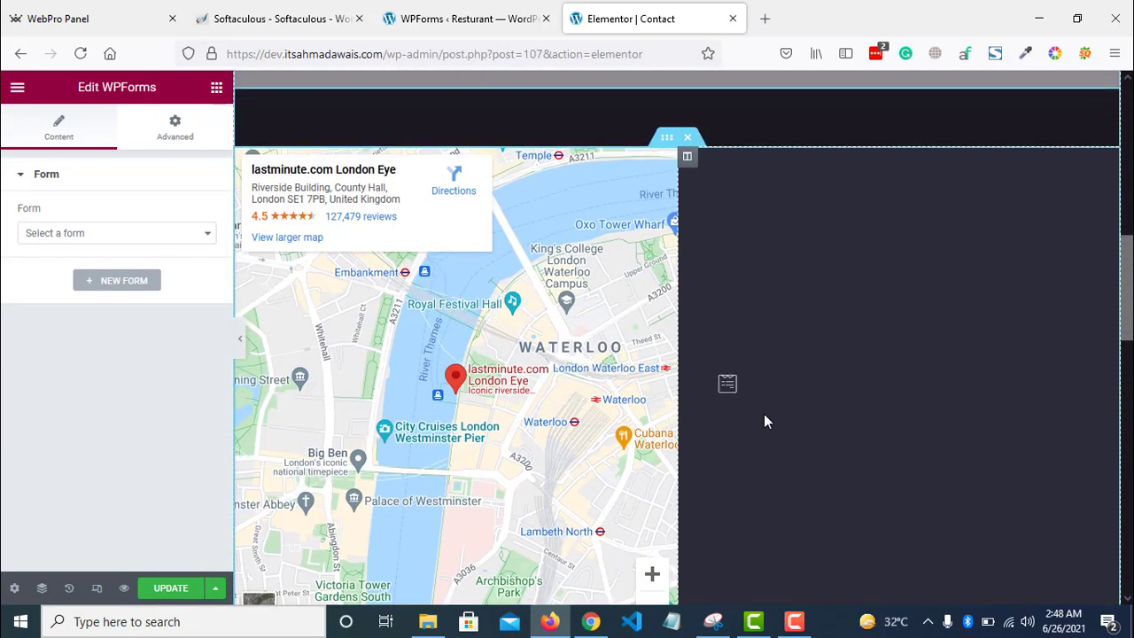
pyautogui.scroll(1, 744, 381)
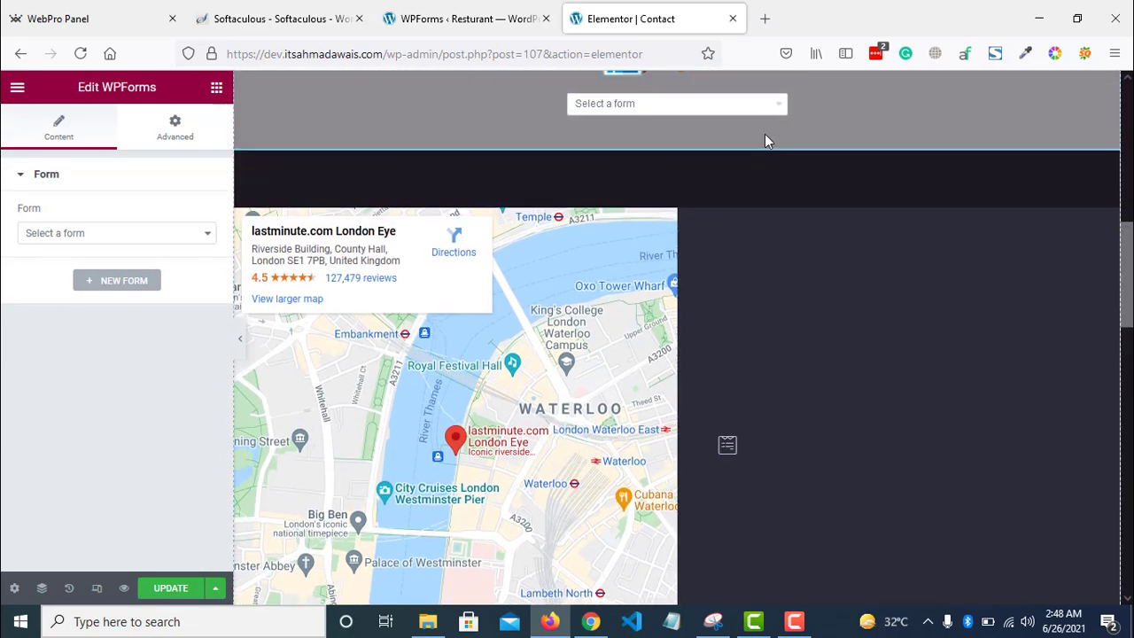
pyautogui.scroll(2, 777, 189)
pyautogui.click(749, 239)
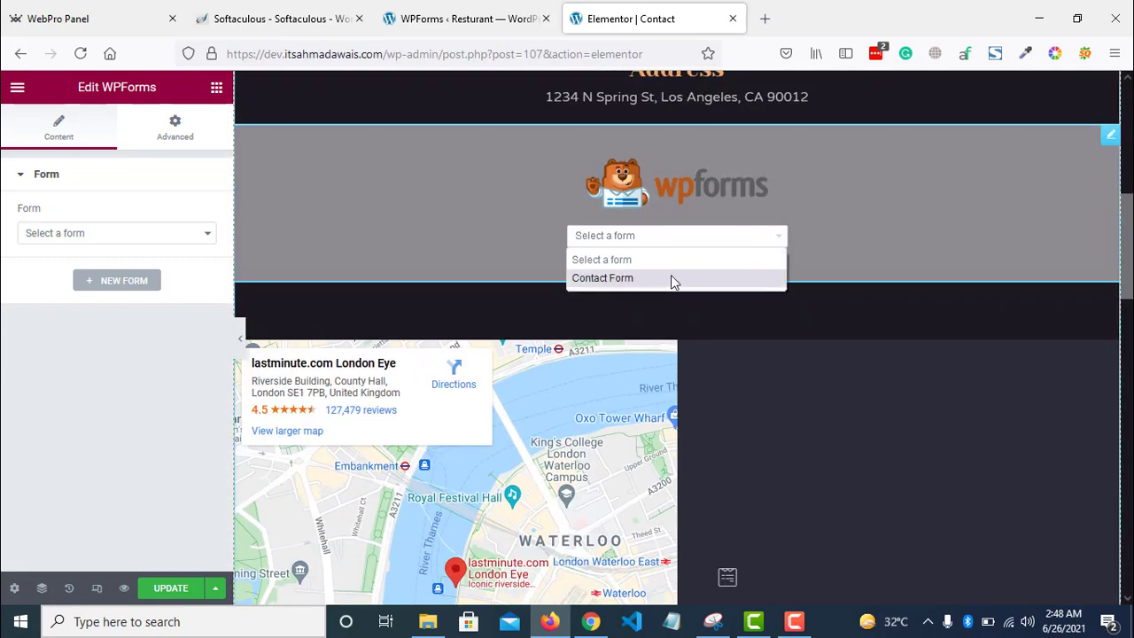
pyautogui.click(668, 279)
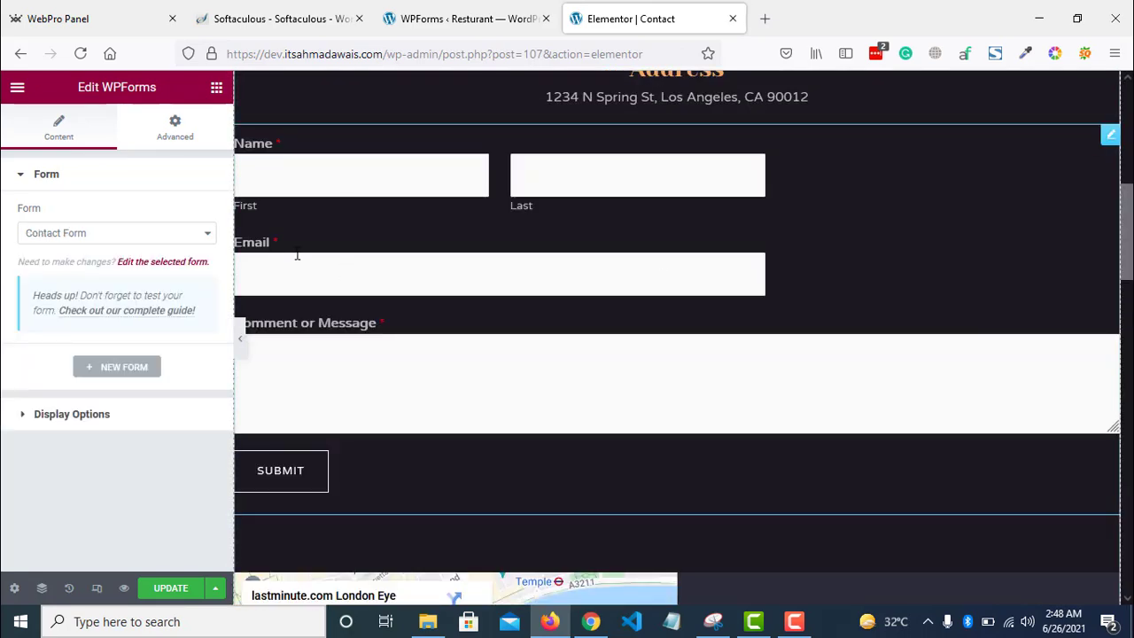
pyautogui.scroll(-2, 1114, 312)
pyautogui.scroll(1, 1103, 189)
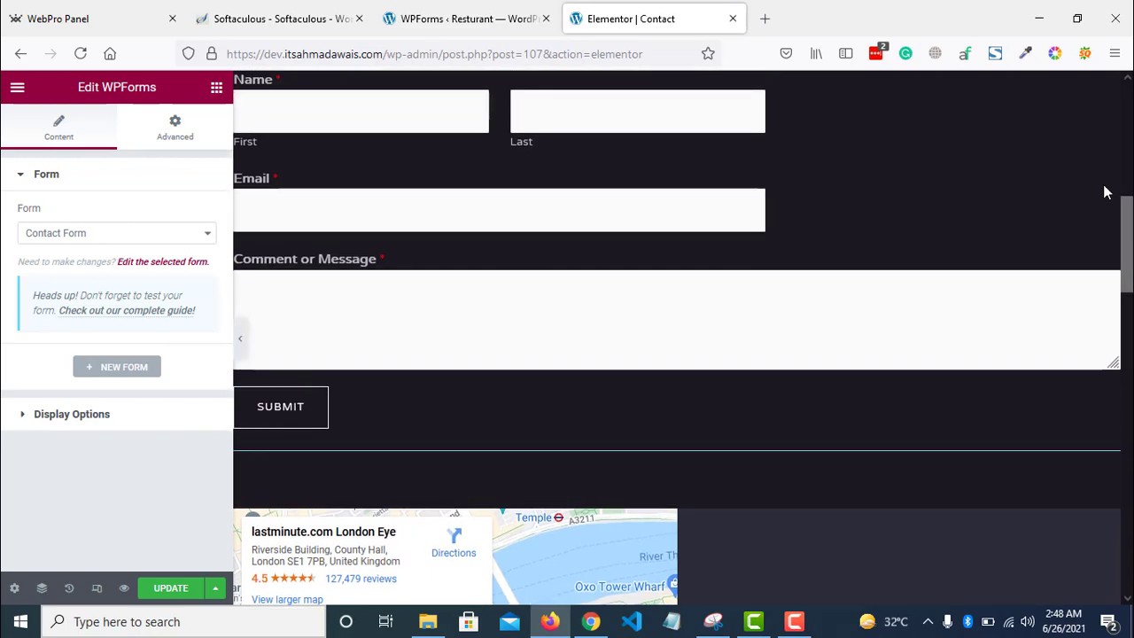
pyautogui.moveTo(994, 263); pyautogui.dragTo(771, 387)
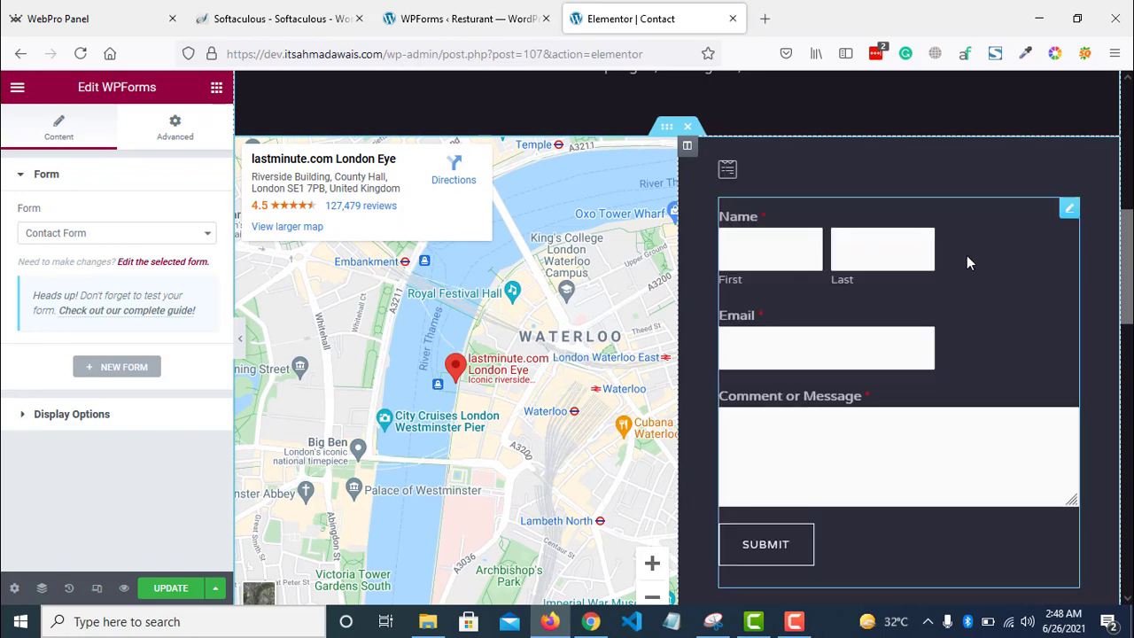
# - Delete the empty form placeholder and update the Contact page
pyautogui.rightClick(727, 175)
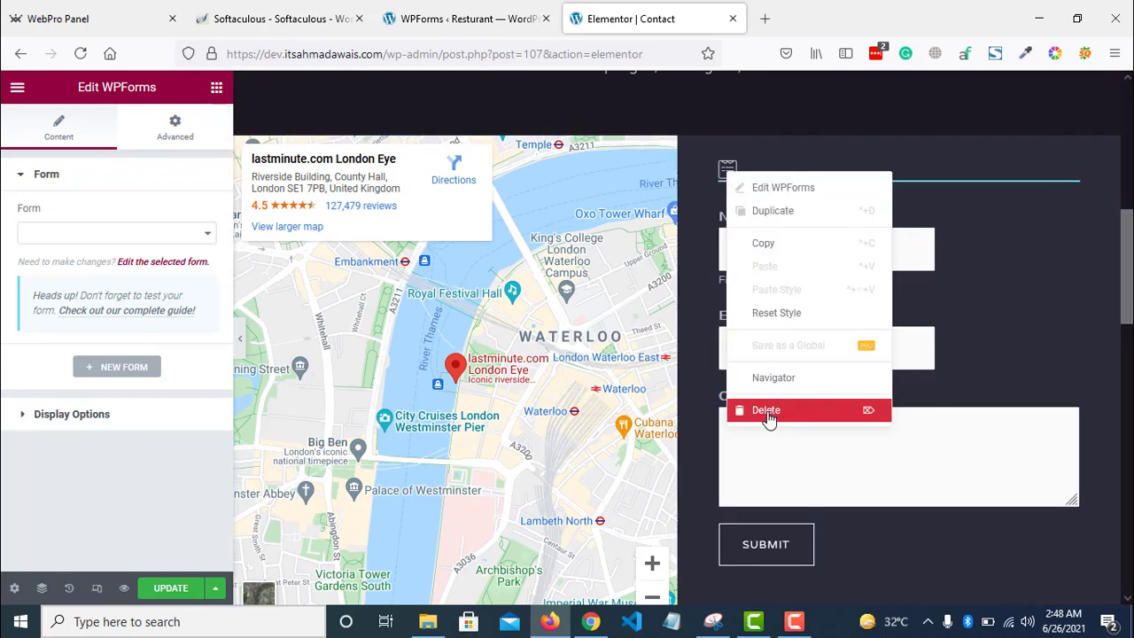
pyautogui.click(766, 411)
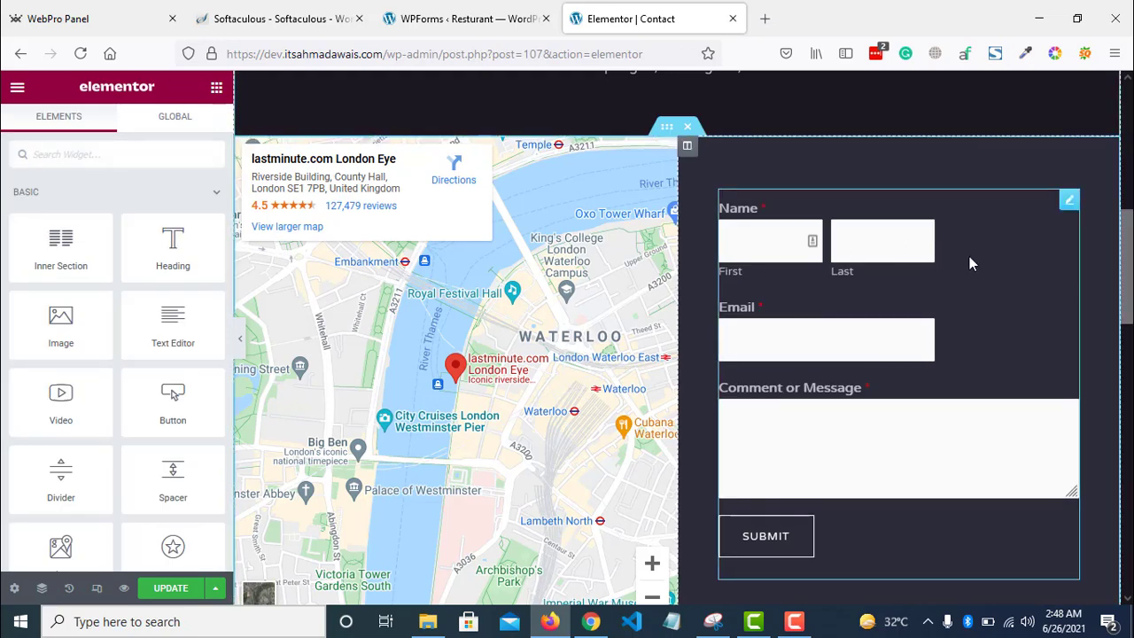
pyautogui.click(240, 340)
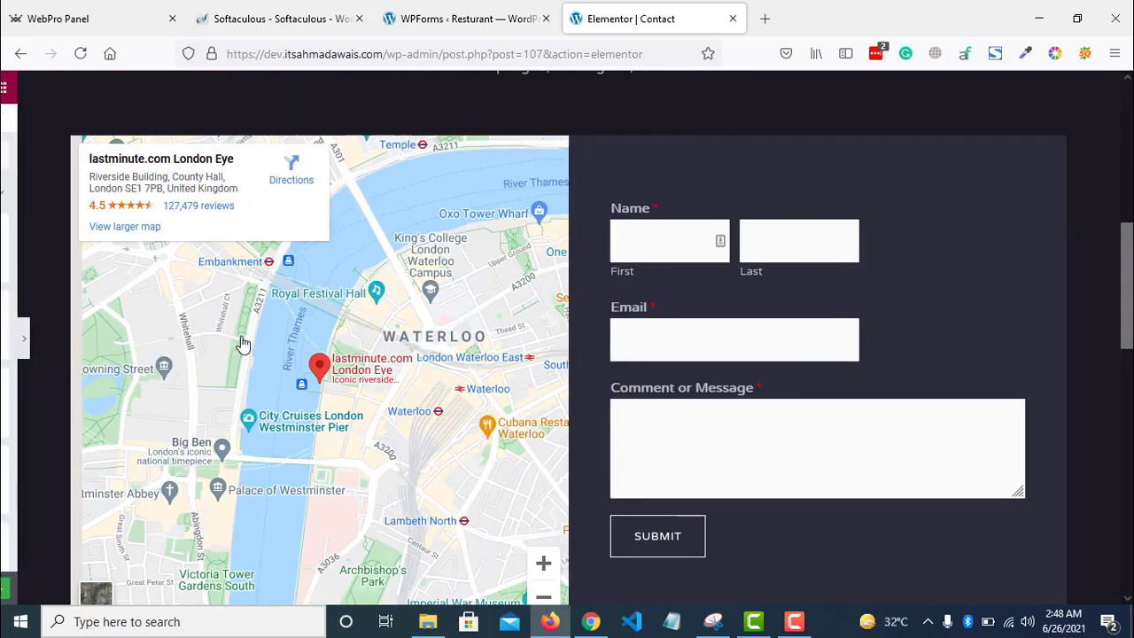
pyautogui.scroll(-3, 345, 368)
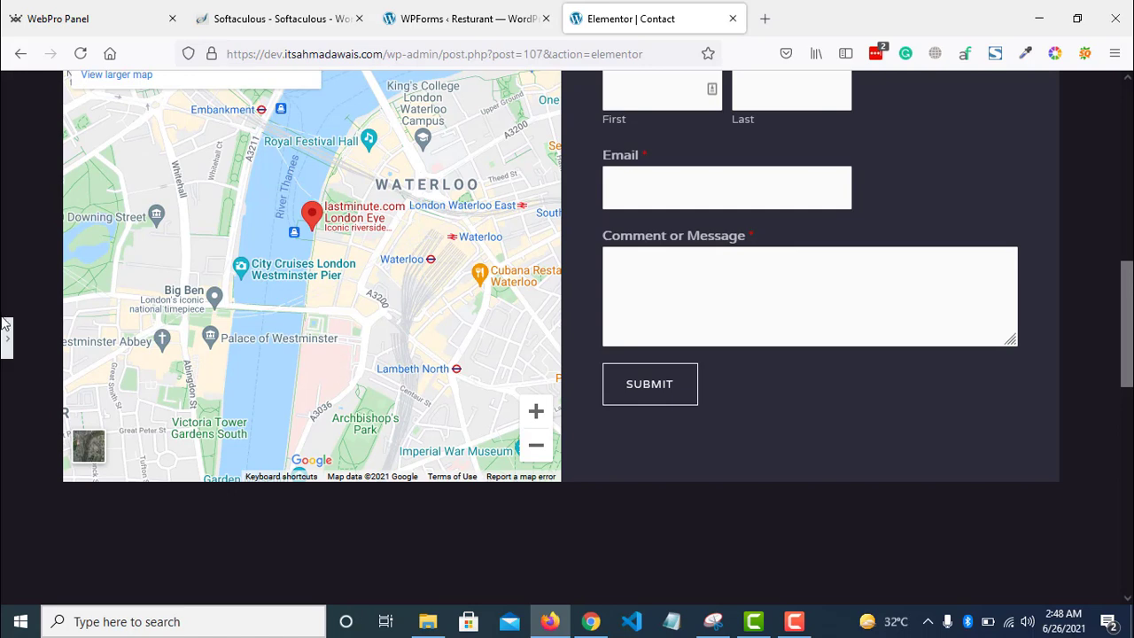
pyautogui.click(4, 341)
pyautogui.click(164, 589)
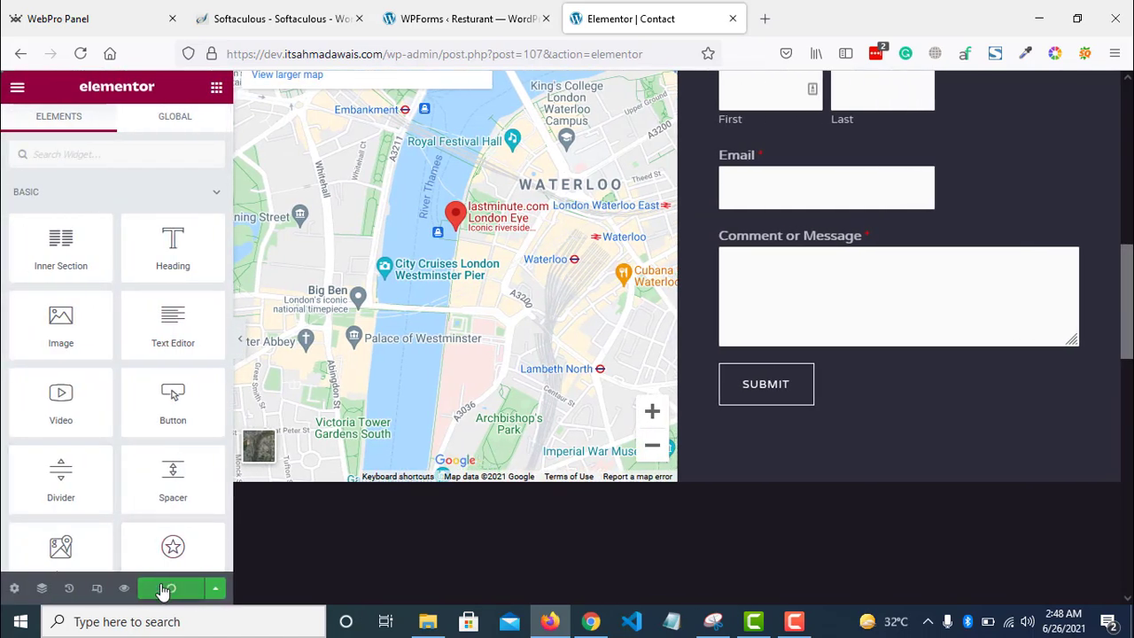
pyautogui.click(21, 91)
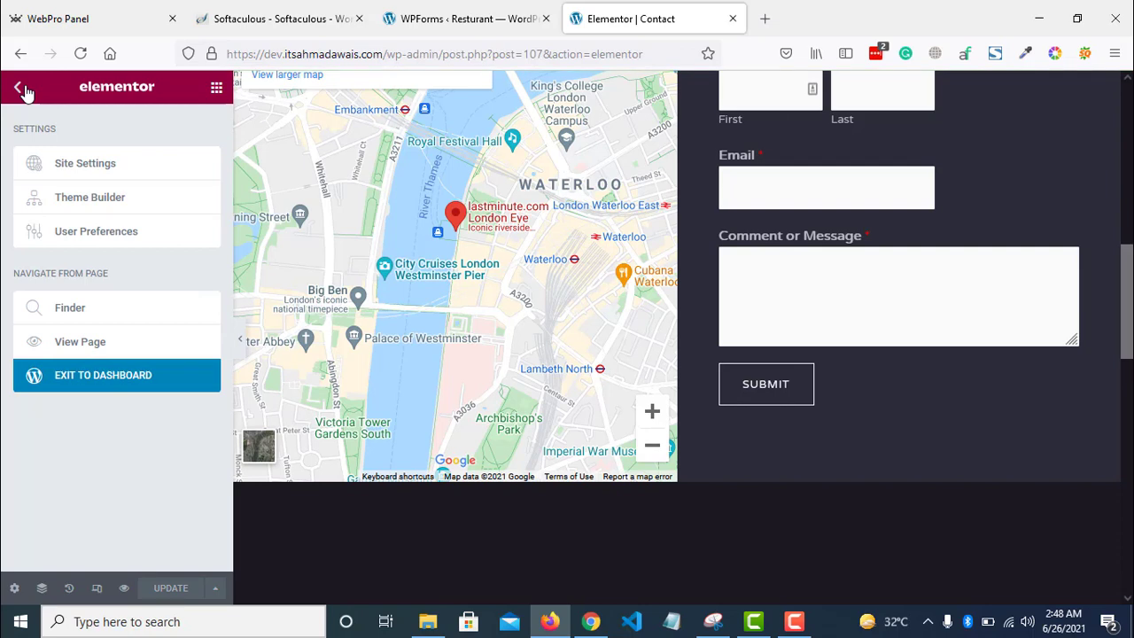
# - View the live Contact page, scroll through its form and footer, then launch the Customizer
pyautogui.click(98, 344)
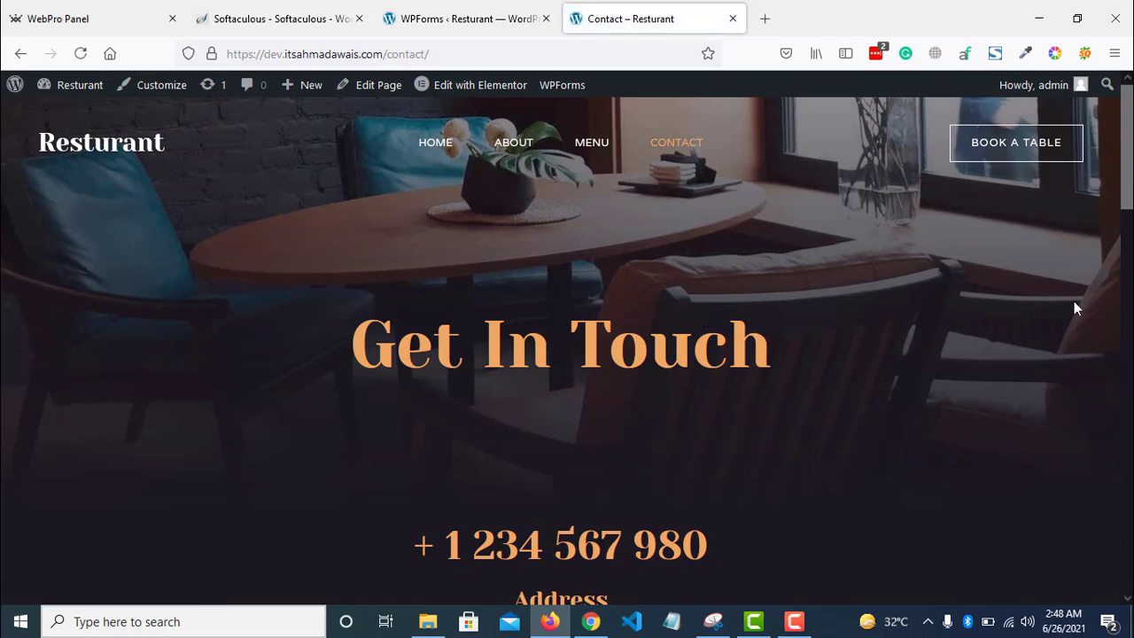
pyautogui.scroll(-6, 1074, 302)
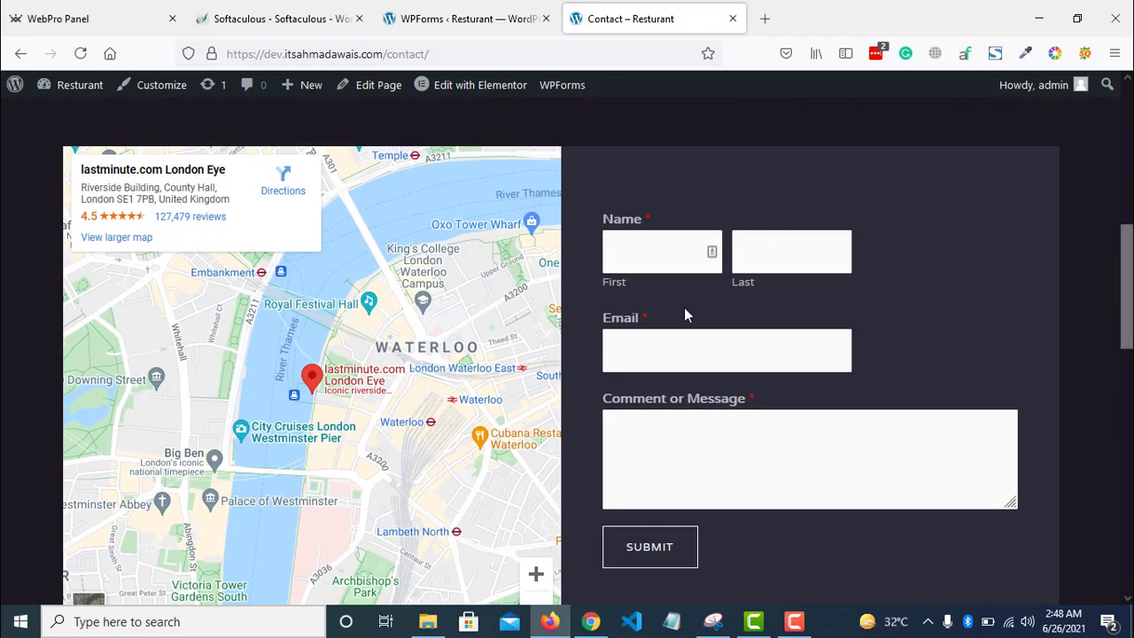
pyautogui.scroll(-3, 894, 356)
pyautogui.scroll(1, 895, 357)
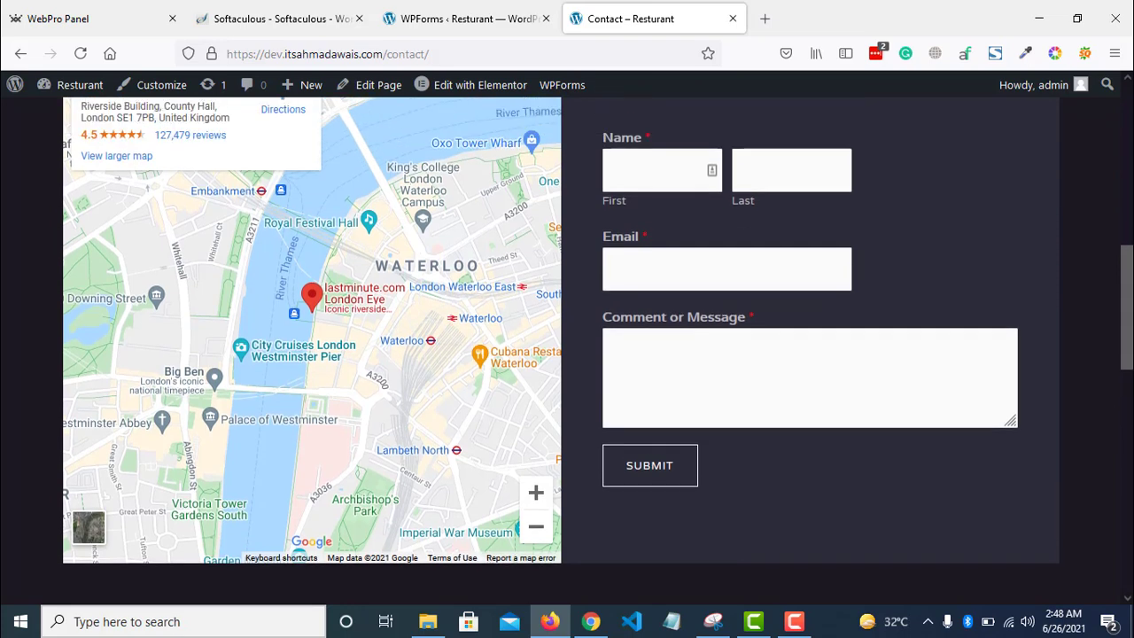
pyautogui.scroll(-8, 561, 346)
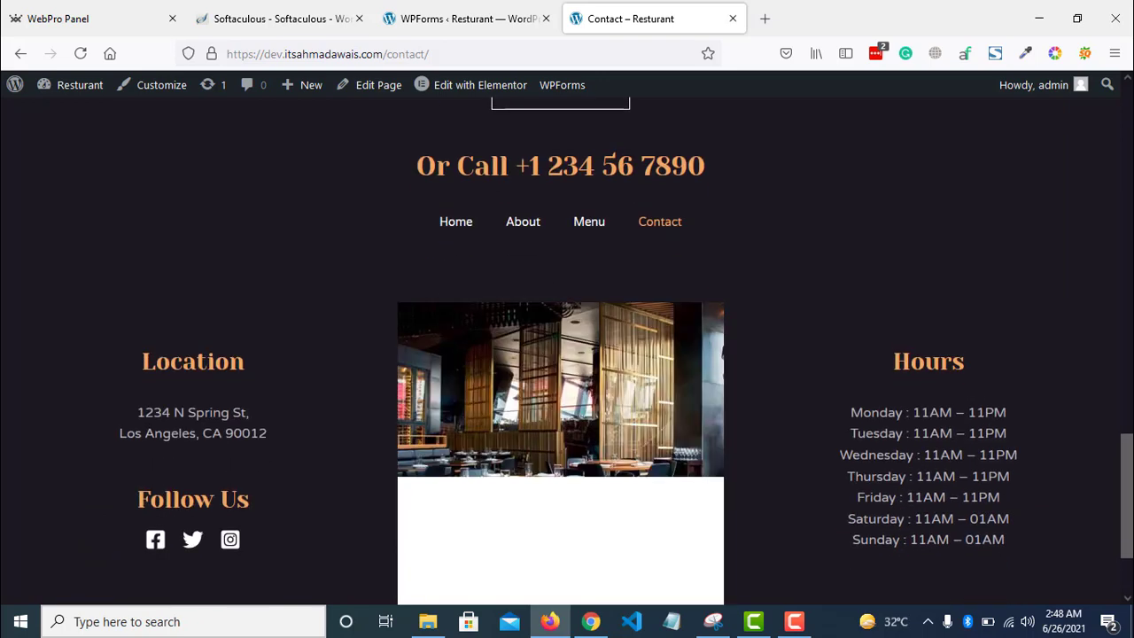
pyautogui.scroll(-2, 695, 462)
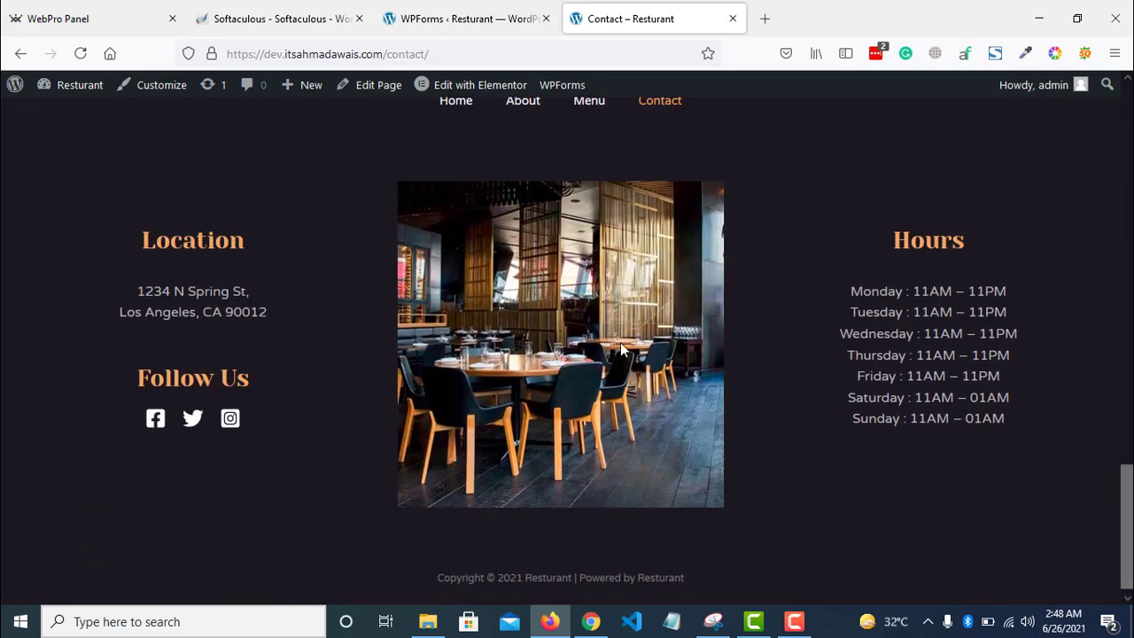
pyautogui.click(477, 85)
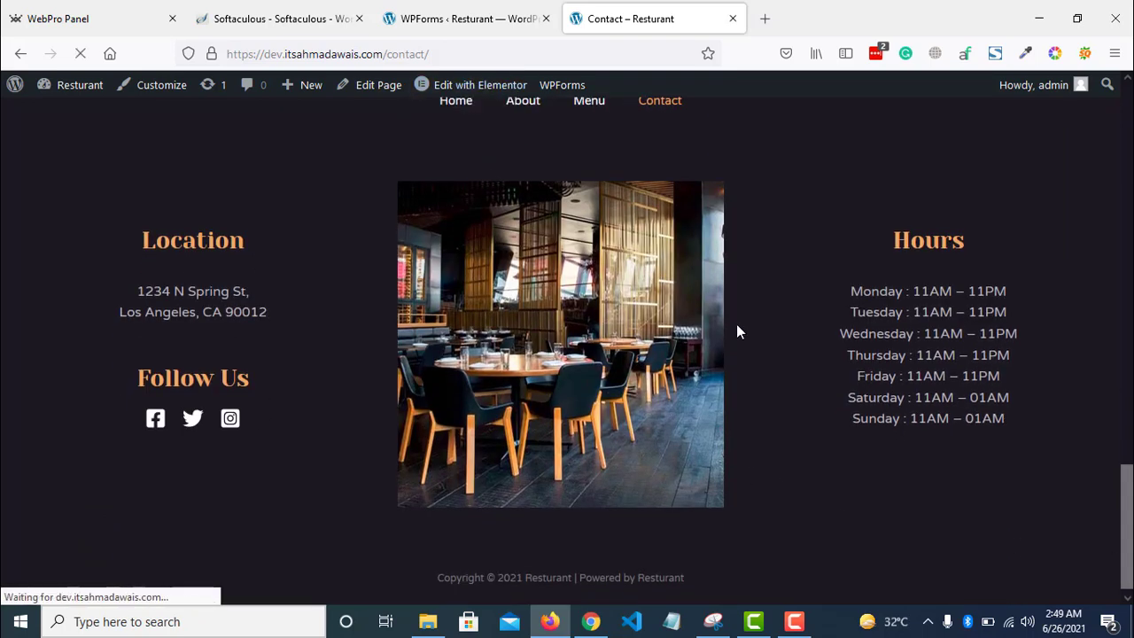
pyautogui.click(184, 93)
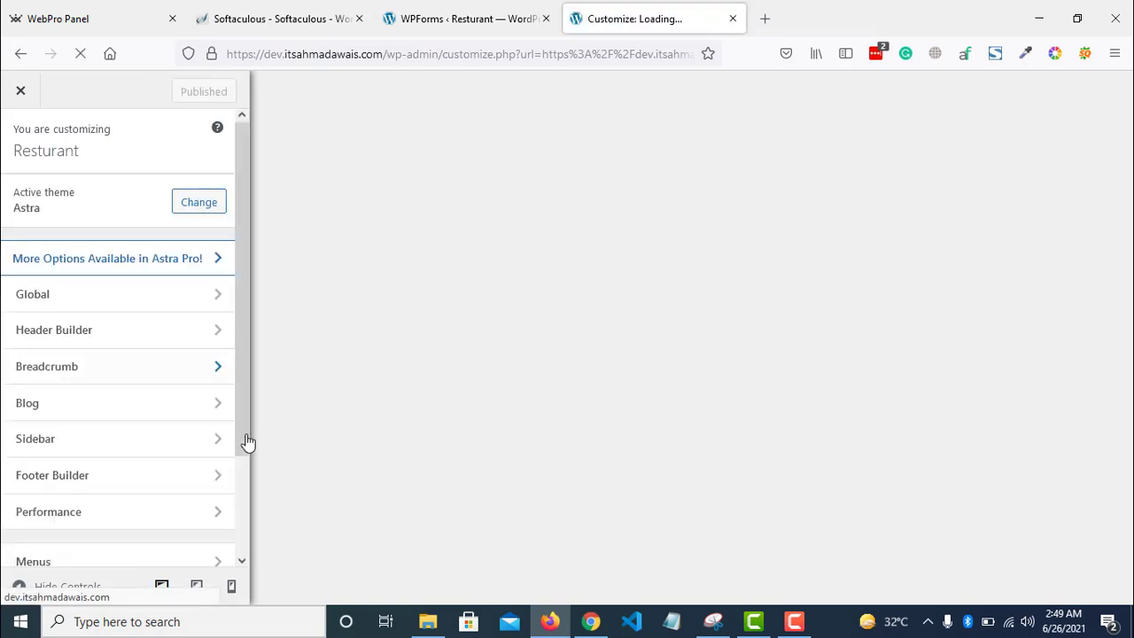
# - In the Footer Builder, retitle the Location widget to 'Location Name'
pyautogui.moveTo(240, 395); pyautogui.dragTo(236, 456)
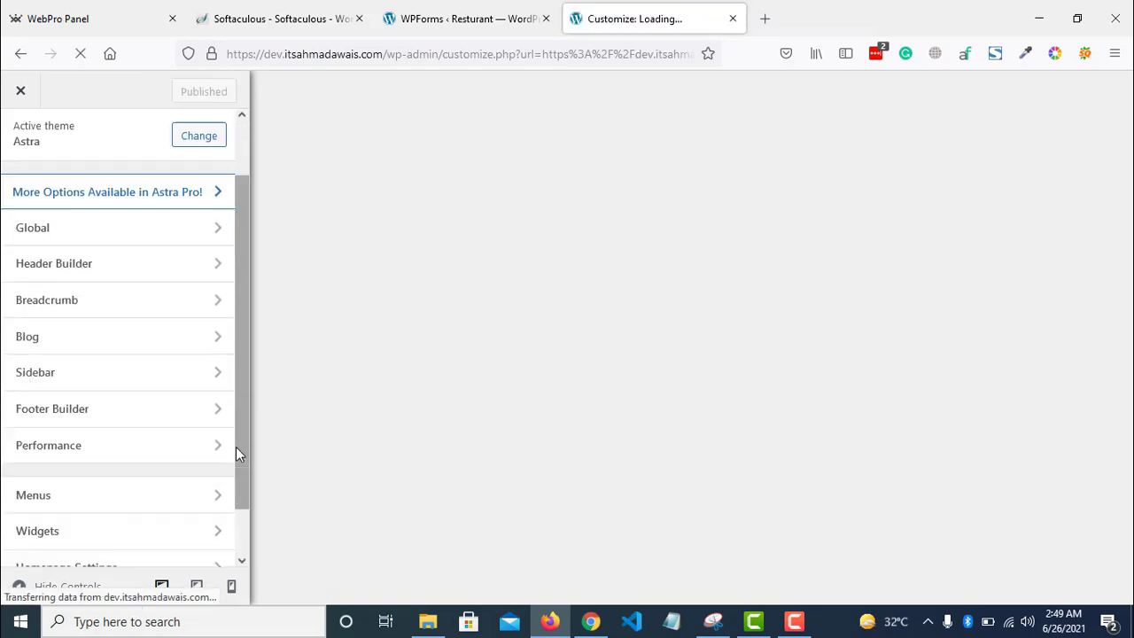
pyautogui.click(142, 402)
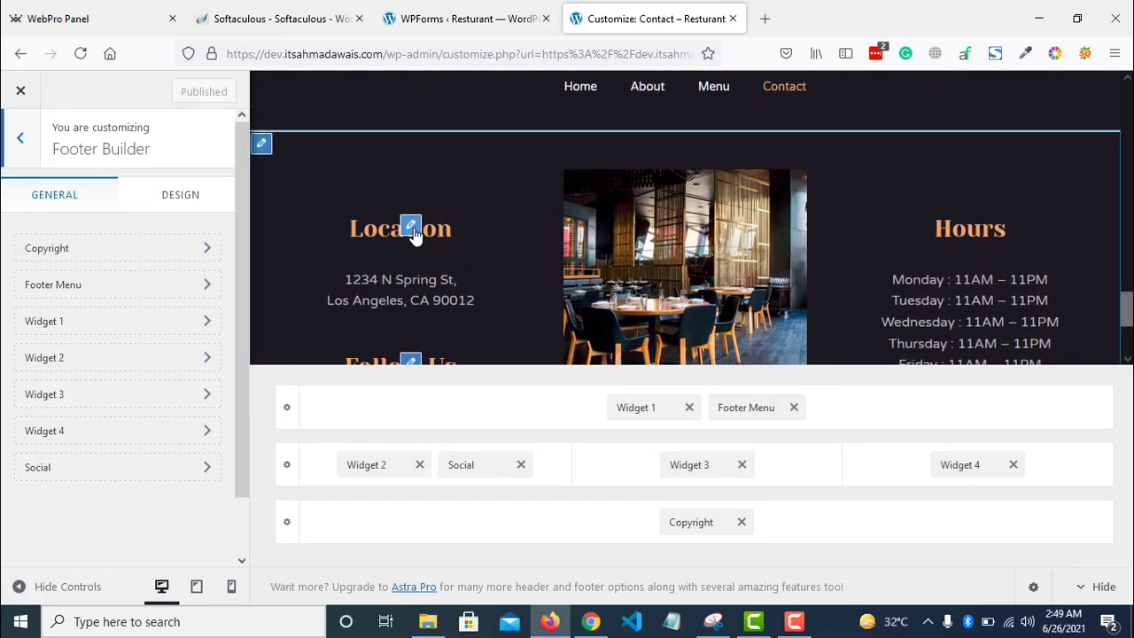
pyautogui.click(411, 227)
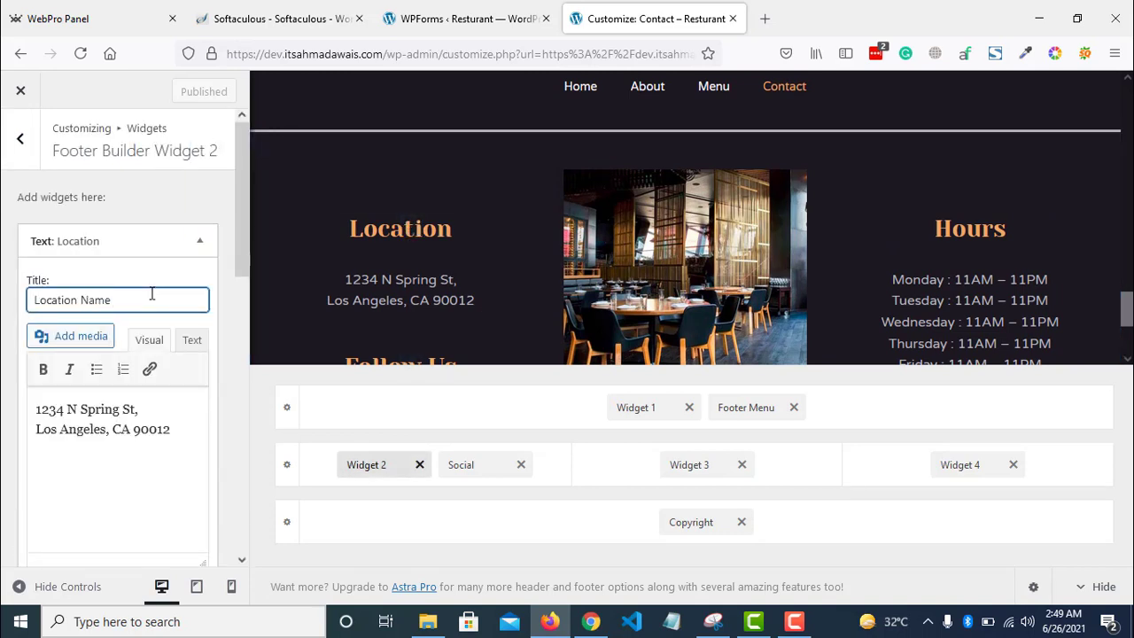
pyautogui.click(144, 434)
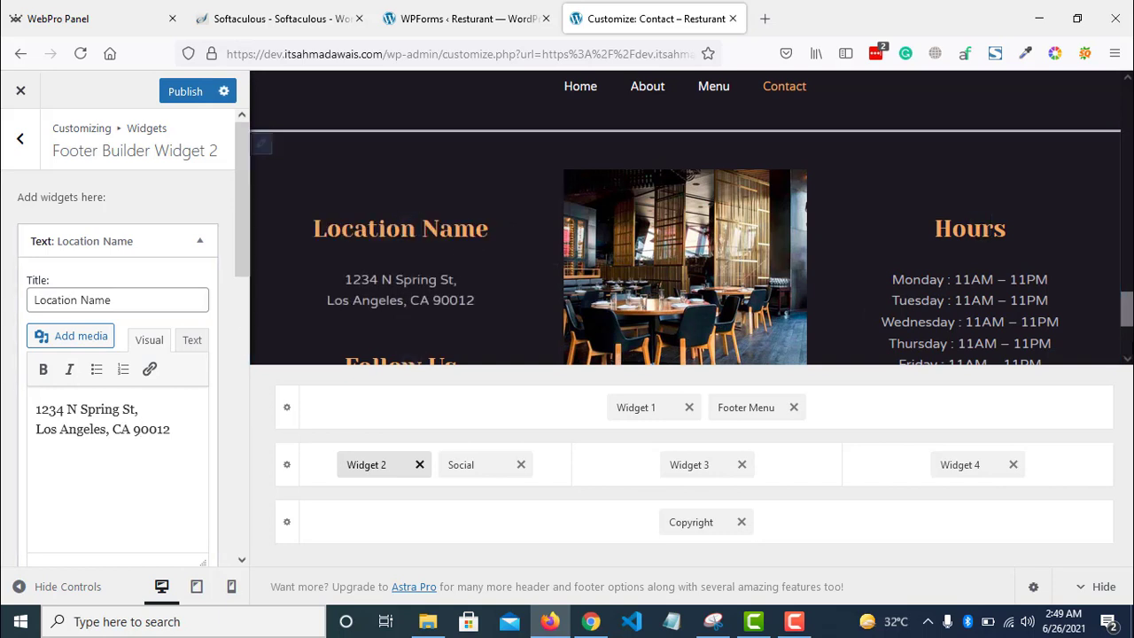
pyautogui.scroll(-2, 589, 243)
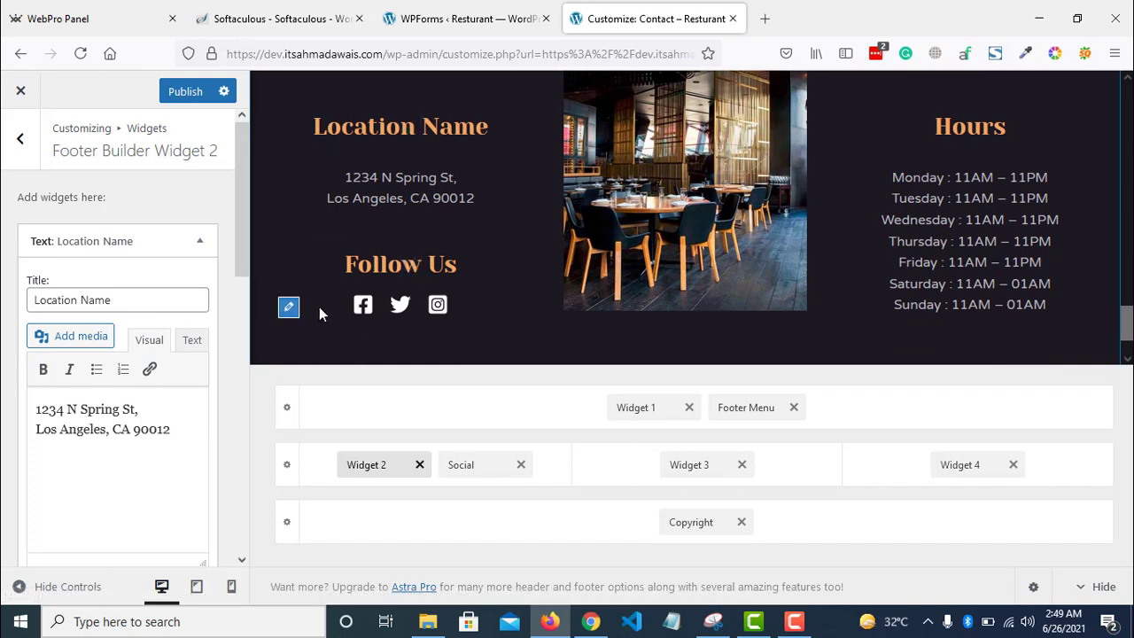
pyautogui.click(290, 314)
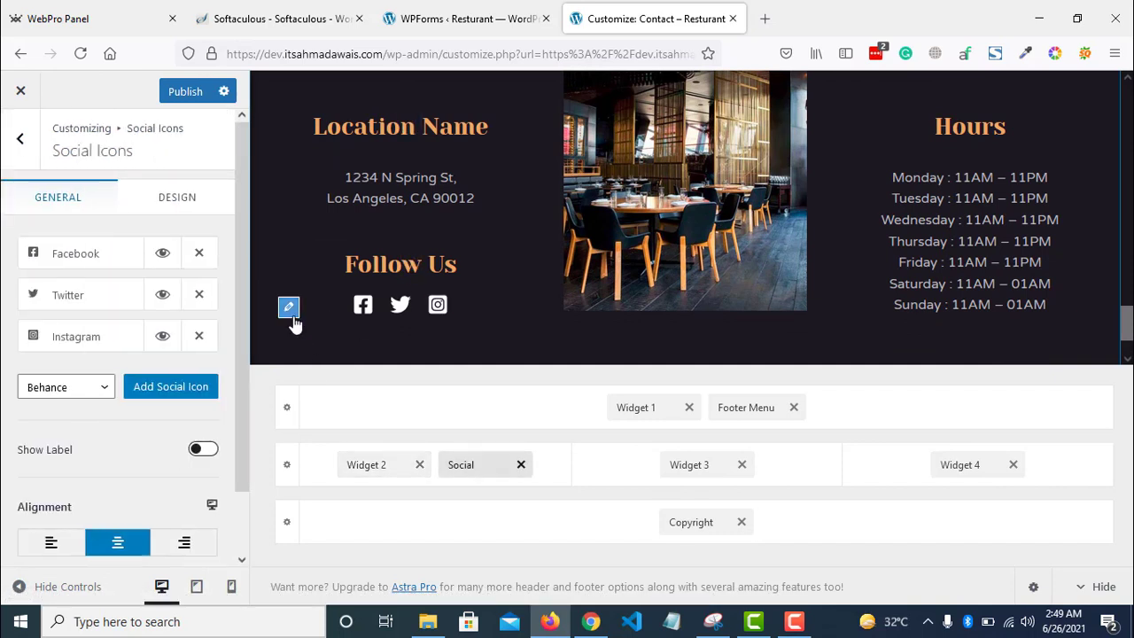
# - Set the footer Facebook icon's link to the facebook.com/itslearningzone/ URL
pyautogui.click(62, 259)
pyautogui.click(109, 377)
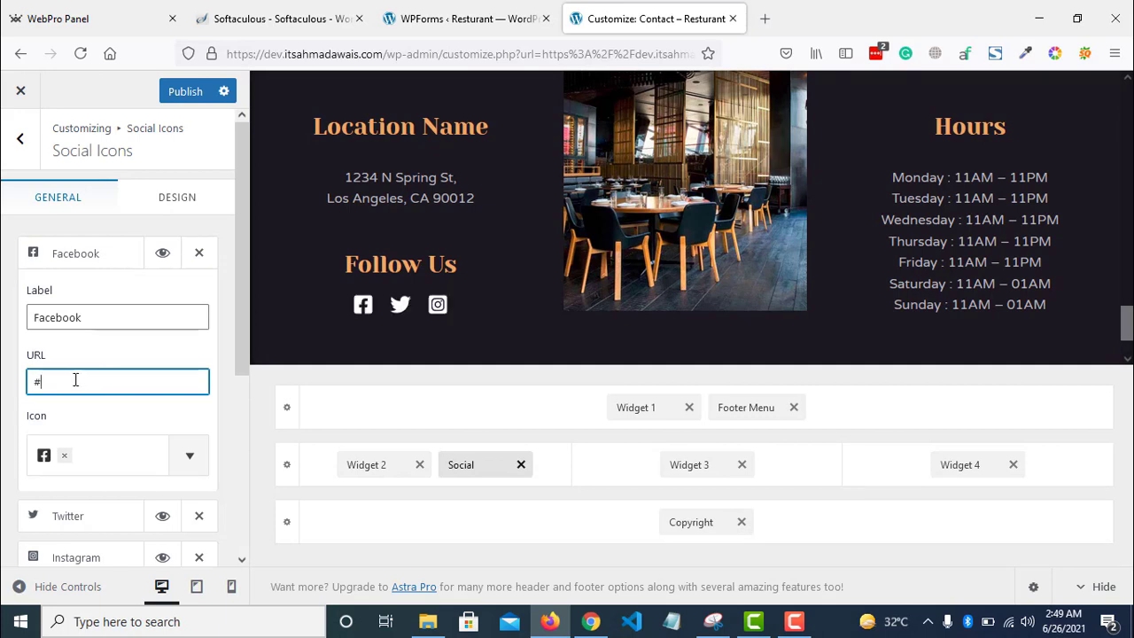
pyautogui.write('https://facebook.com/itslearning')
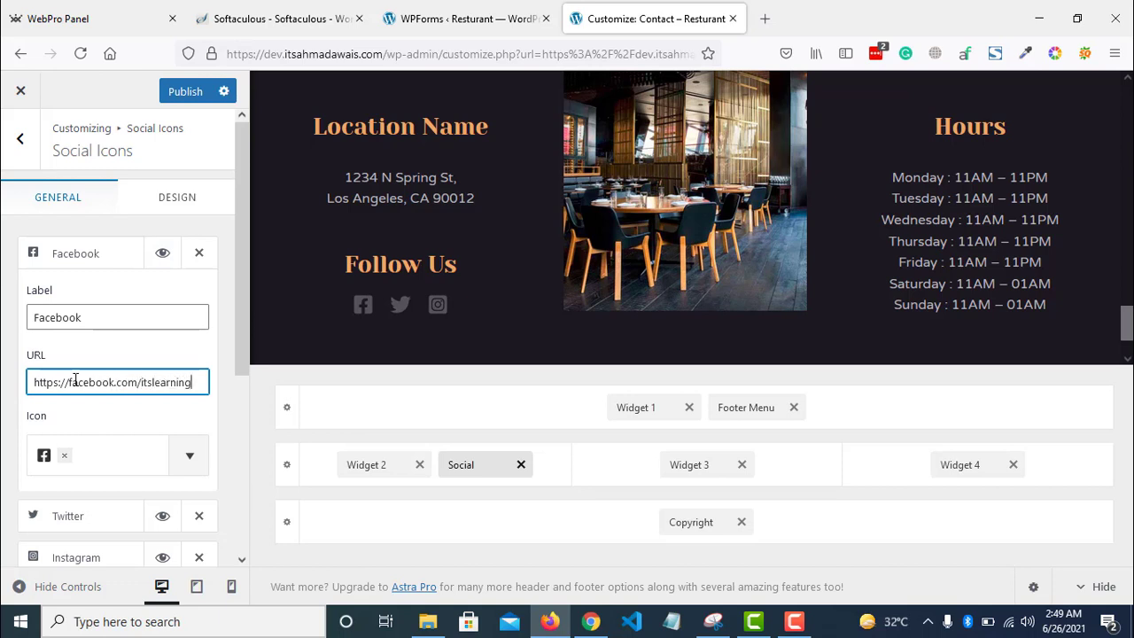
pyautogui.write('ne/')
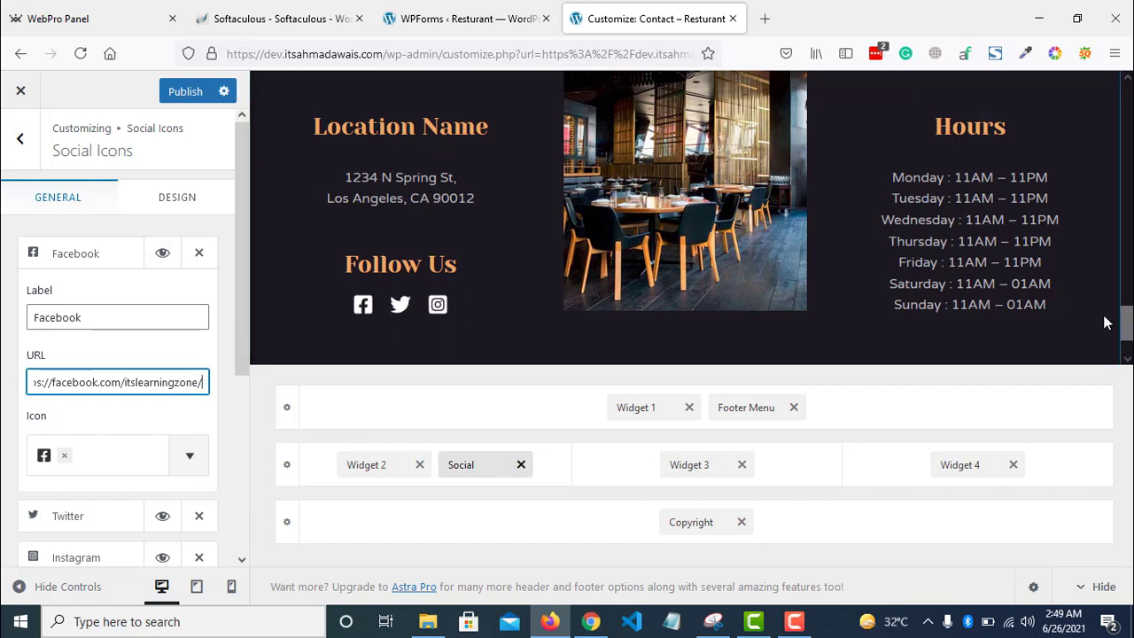
# - Review the Hours, Below Footer and Copyright footer settings, then publish the footer changes
pyautogui.click(980, 121)
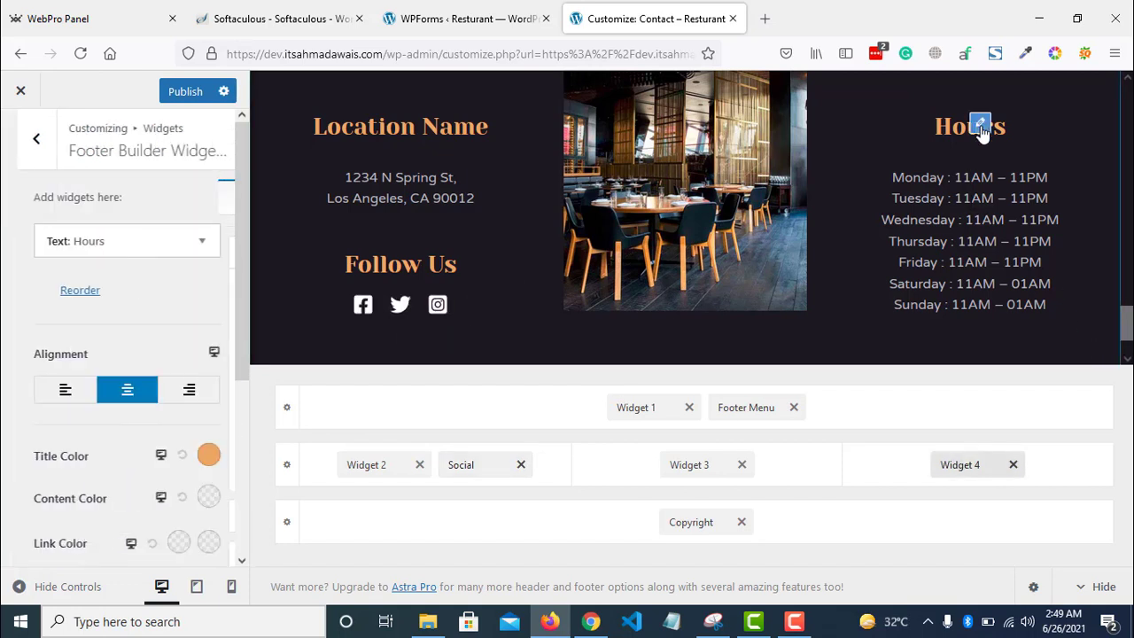
pyautogui.click(99, 429)
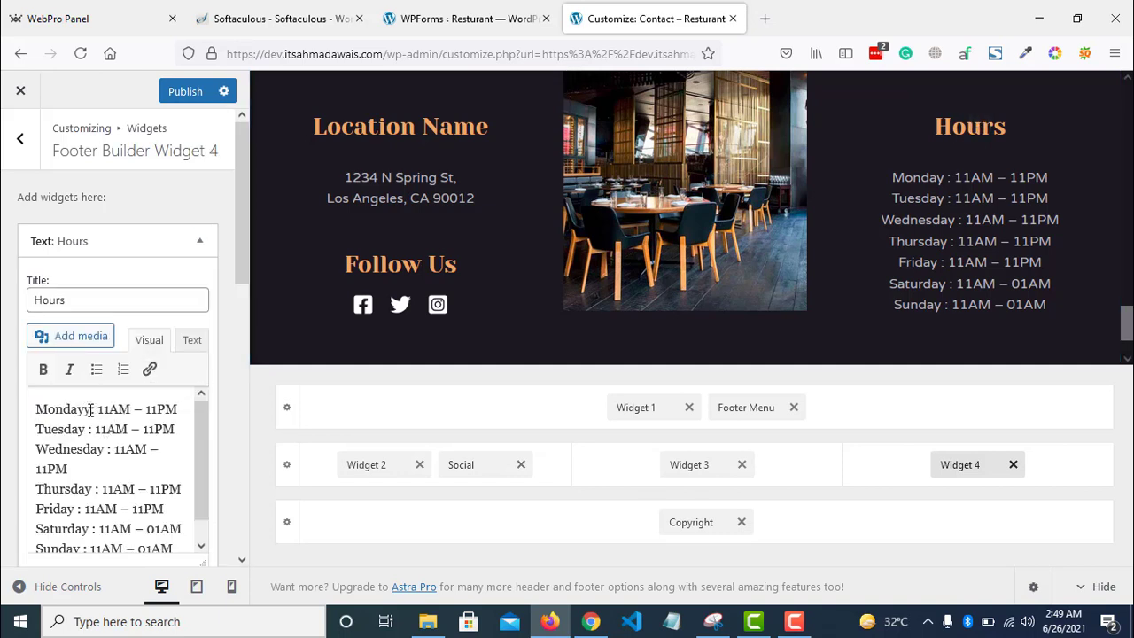
pyautogui.moveTo(1126, 324); pyautogui.dragTo(1127, 344)
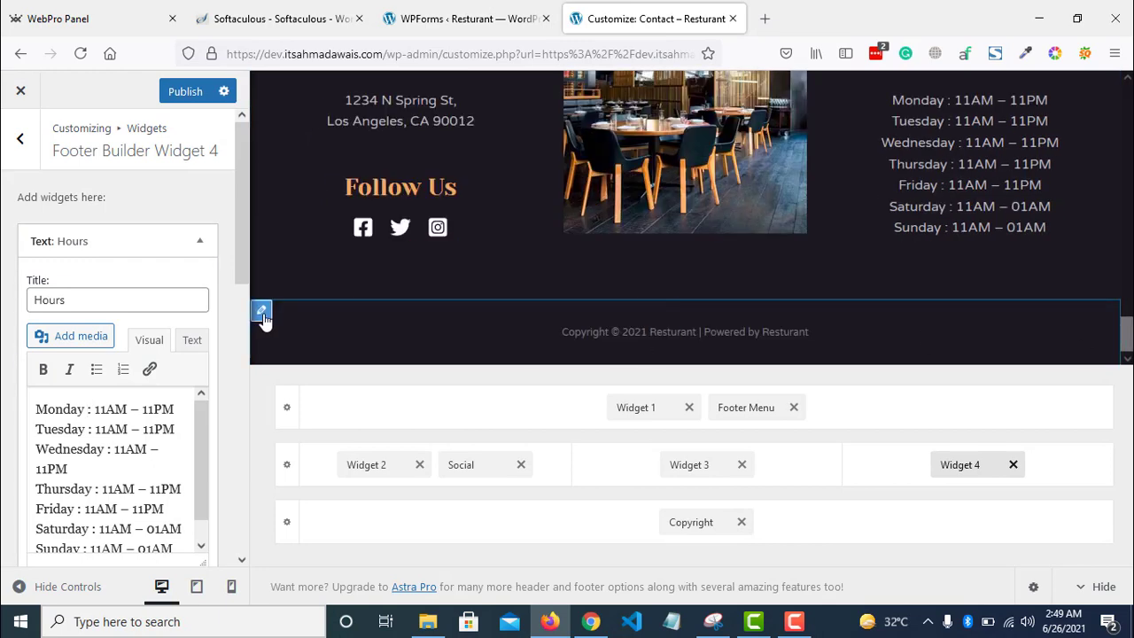
pyautogui.click(261, 311)
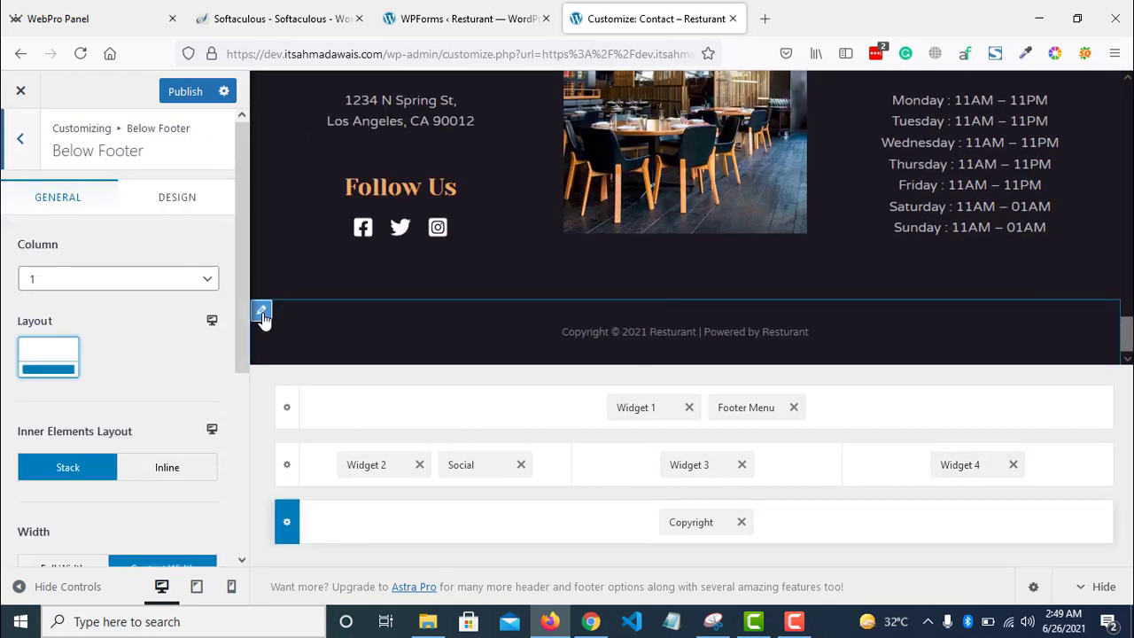
pyautogui.moveTo(245, 308)
pyautogui.mouseDown()
pyautogui.moveTo(235, 506)
pyautogui.moveTo(240, 310)
pyautogui.mouseUp()
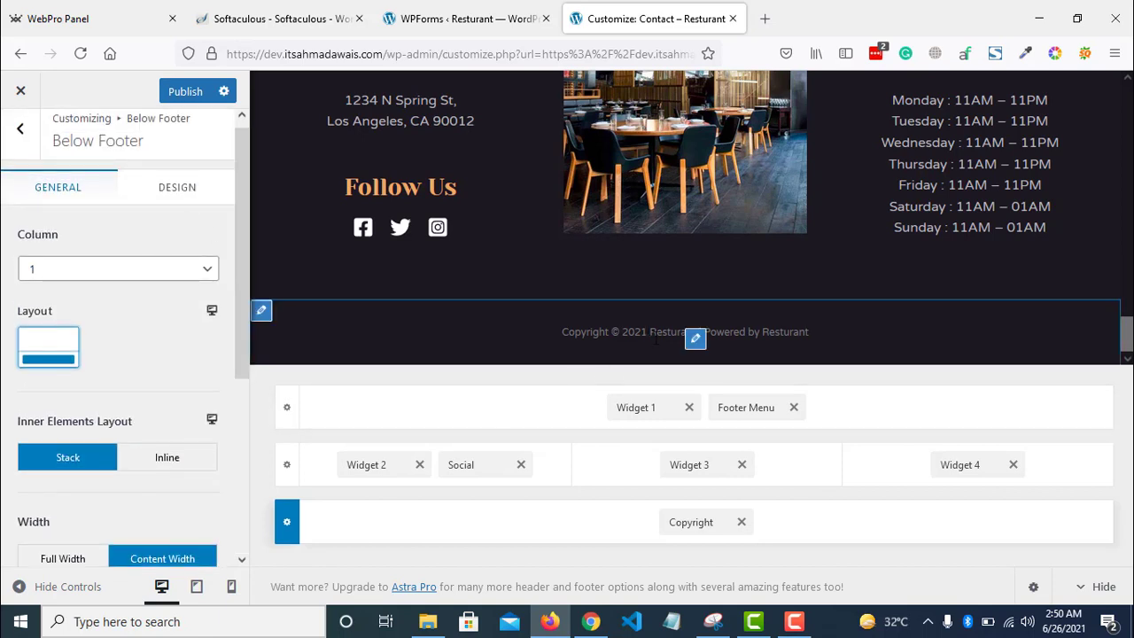
pyautogui.click(695, 341)
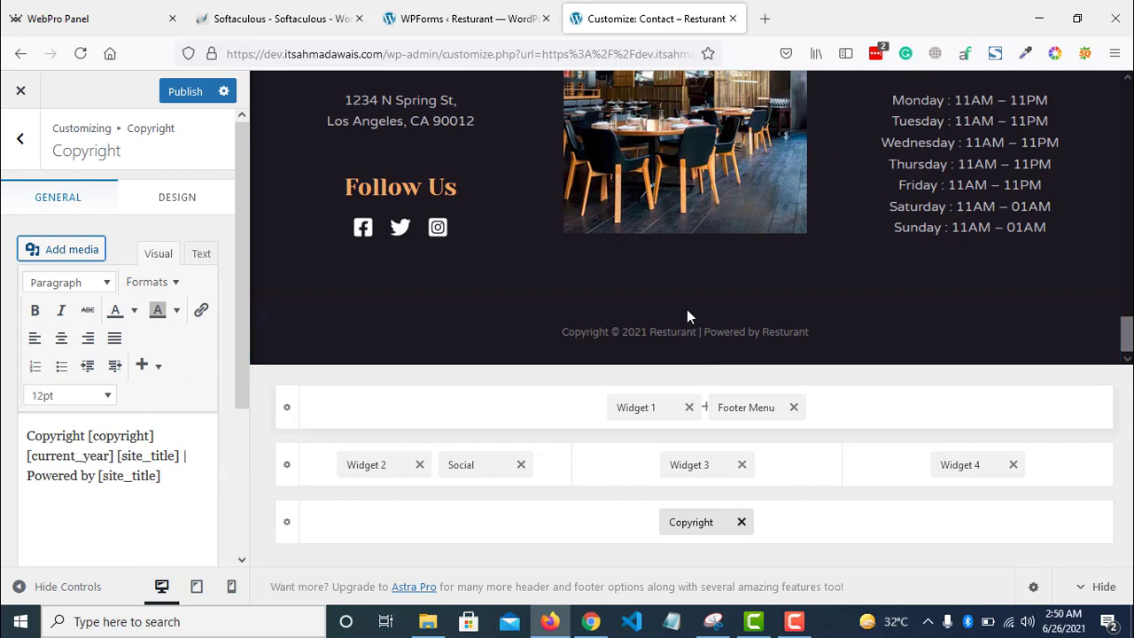
pyautogui.click(180, 95)
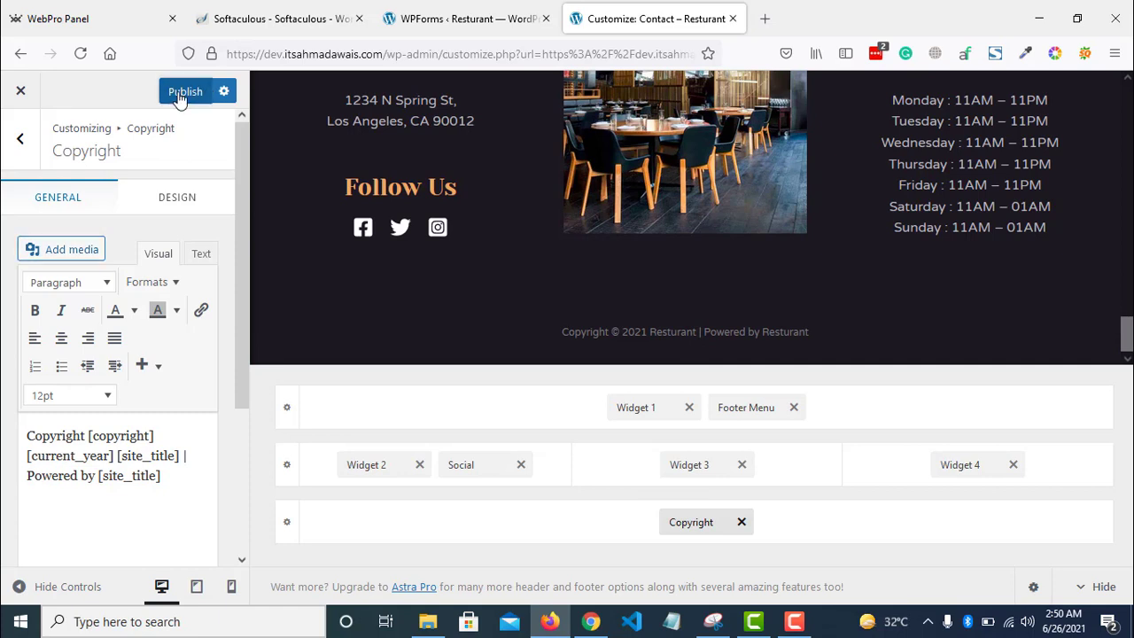
pyautogui.click(31, 153)
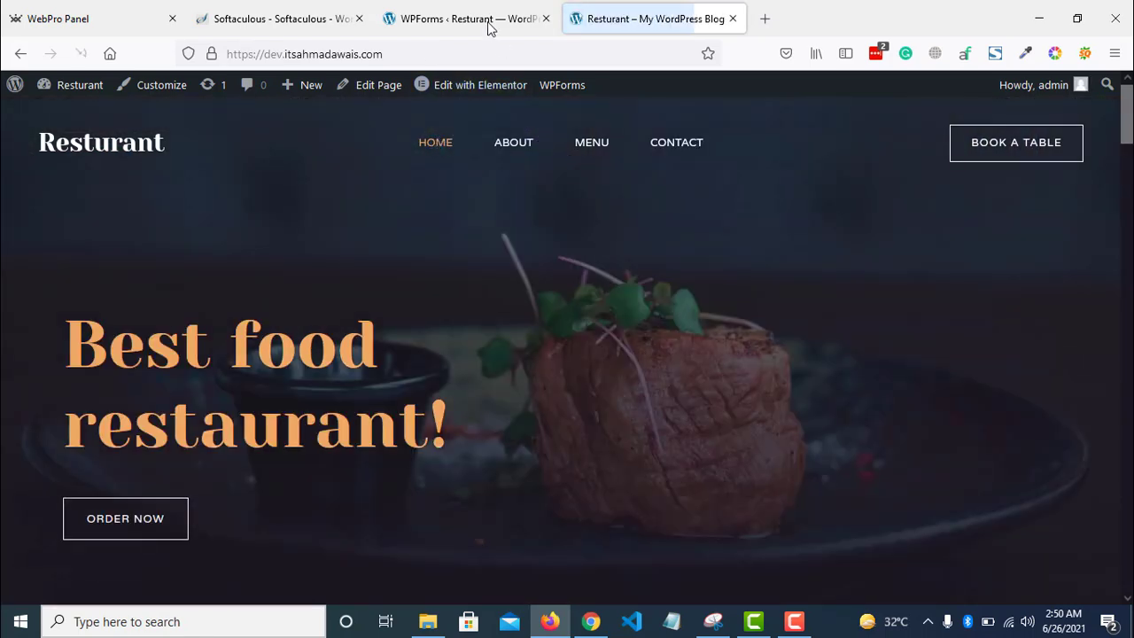
# - From the admin dashboard, add a new page titled 'Booking'
pyautogui.click(488, 24)
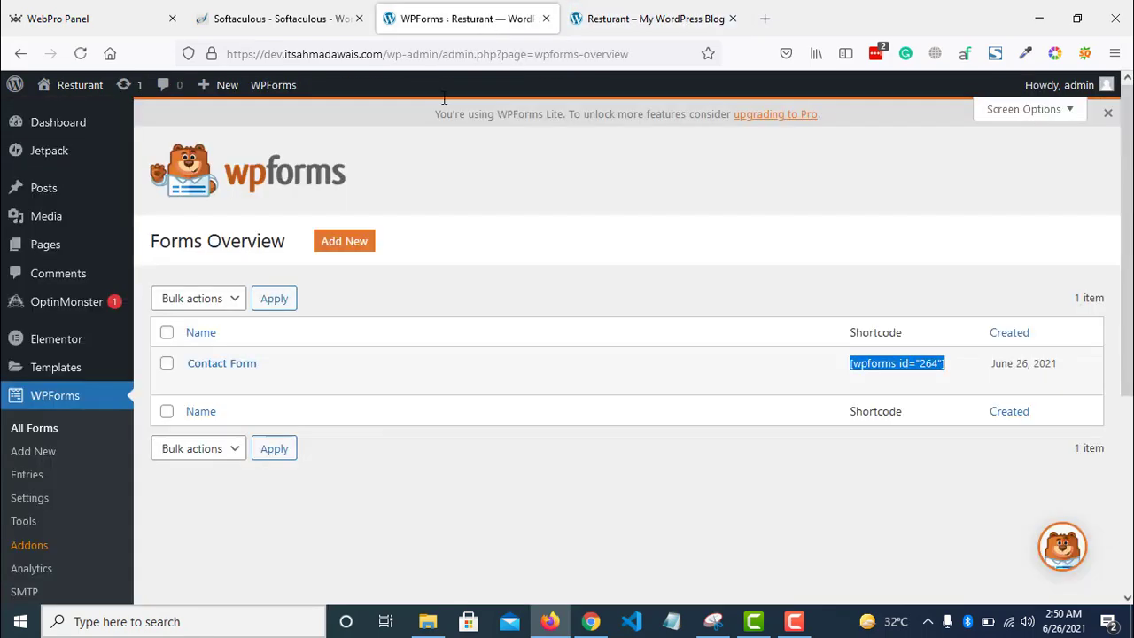
pyautogui.moveTo(89, 248)
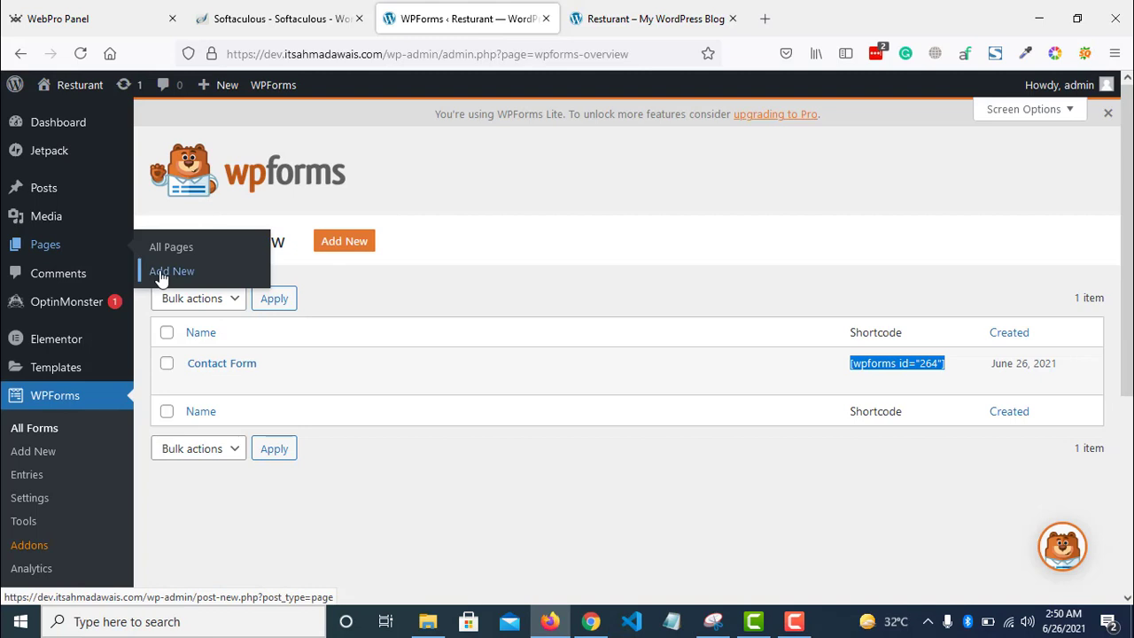
pyautogui.click(160, 277)
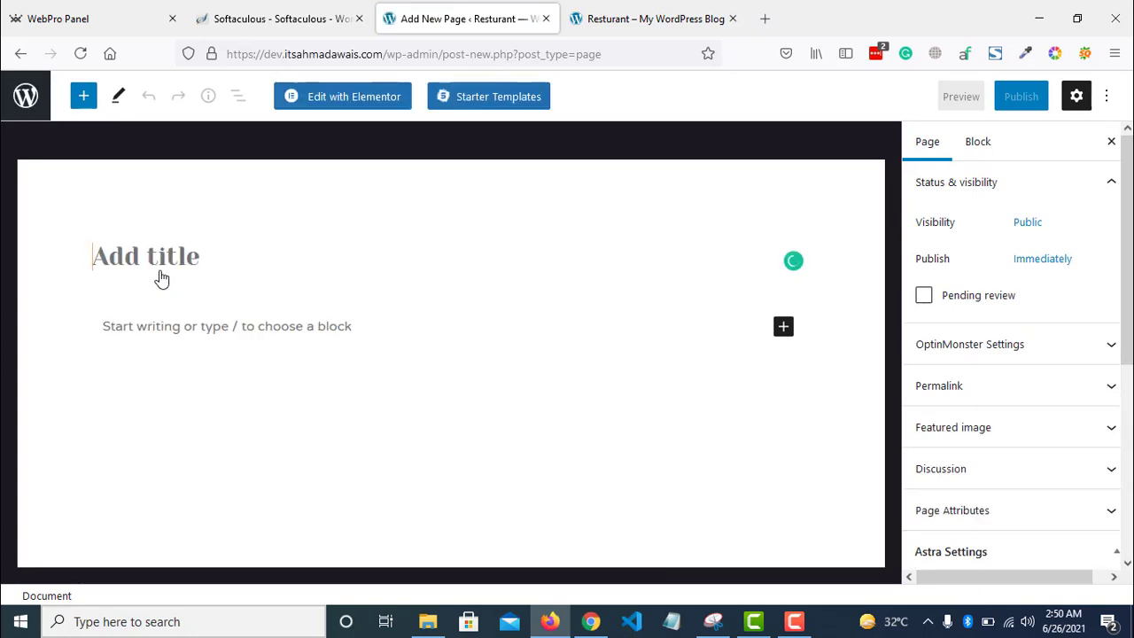
pyautogui.write('Booking')
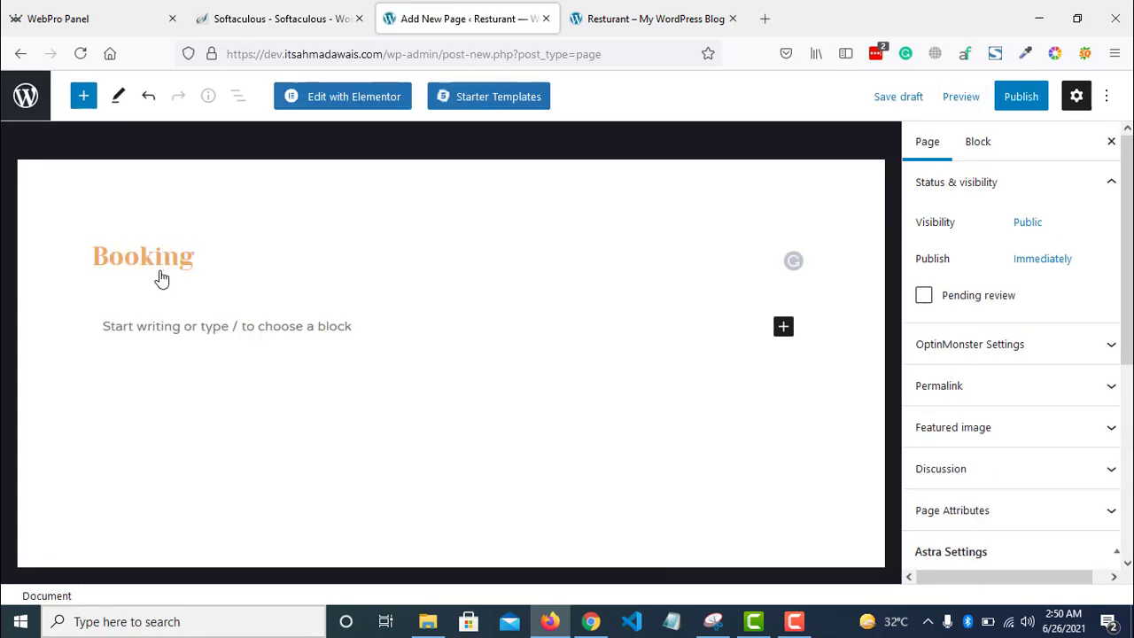
# - Publish the Booking page, open it in Elementor and add a new section
pyautogui.click(1019, 98)
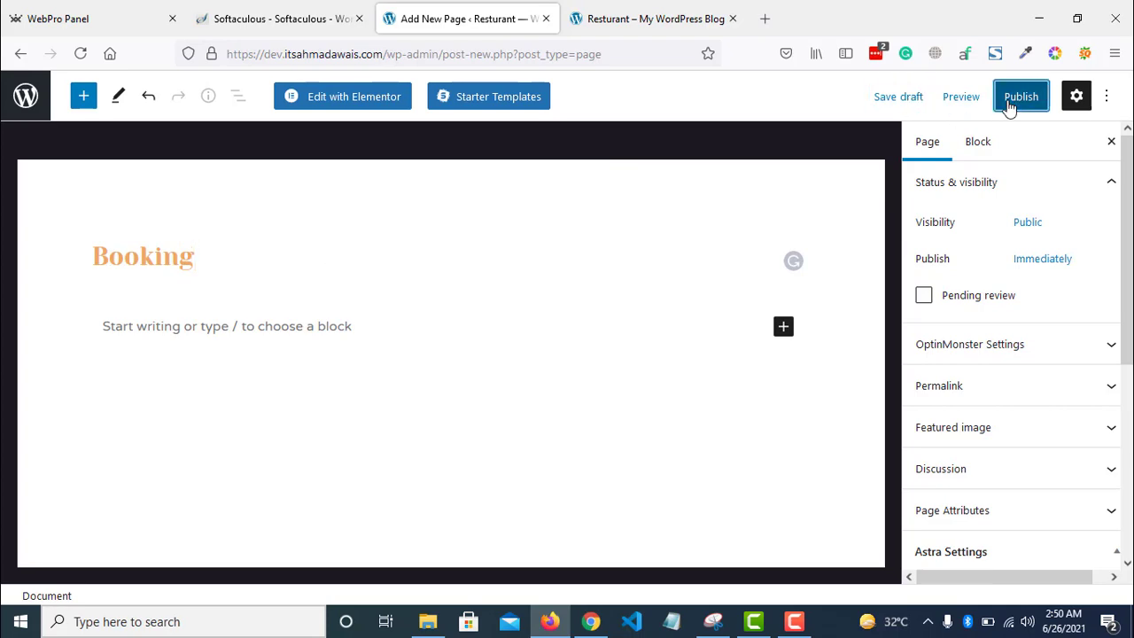
pyautogui.click(339, 96)
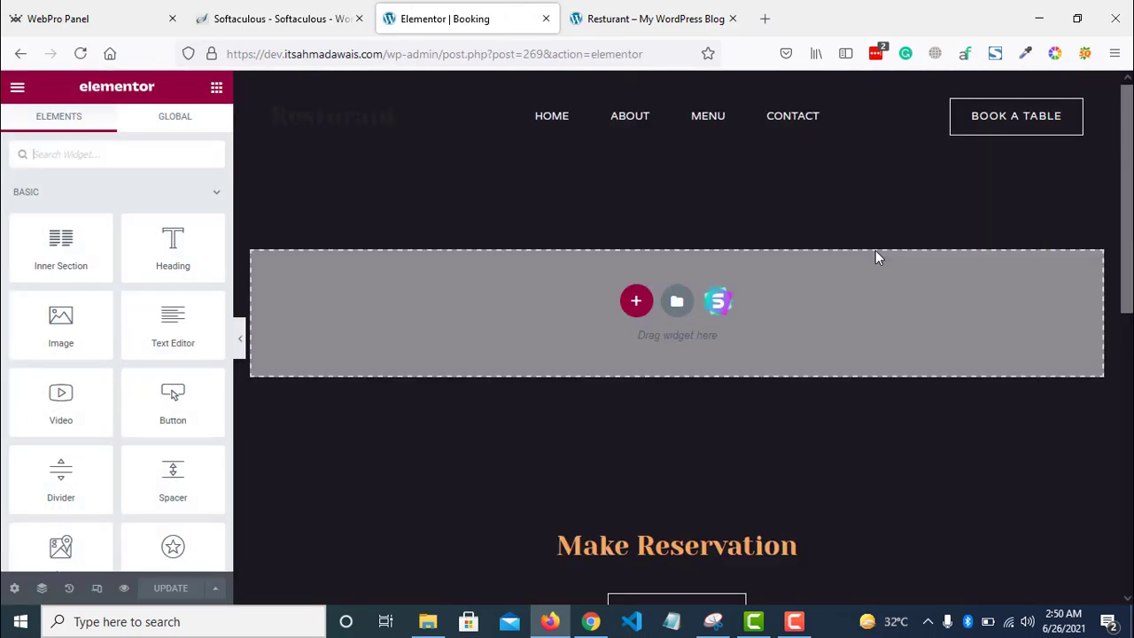
pyautogui.scroll(-4, 875, 250)
pyautogui.scroll(4, 840, 535)
pyautogui.click(634, 306)
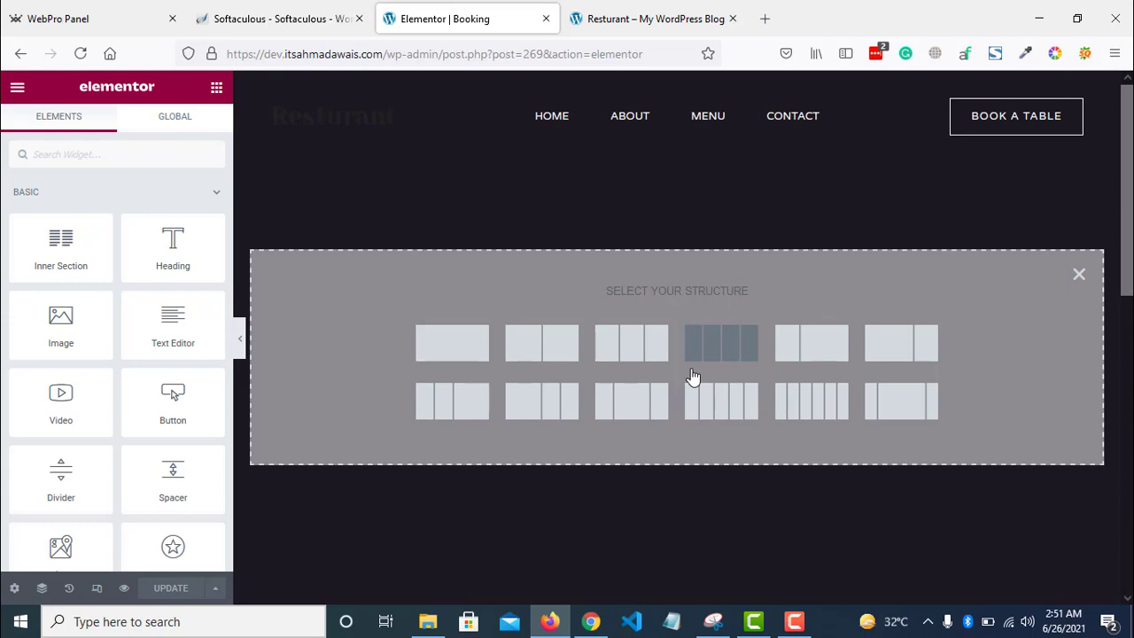
# - Make the section two columns with an Image widget left and a Heading widget right
pyautogui.click(553, 351)
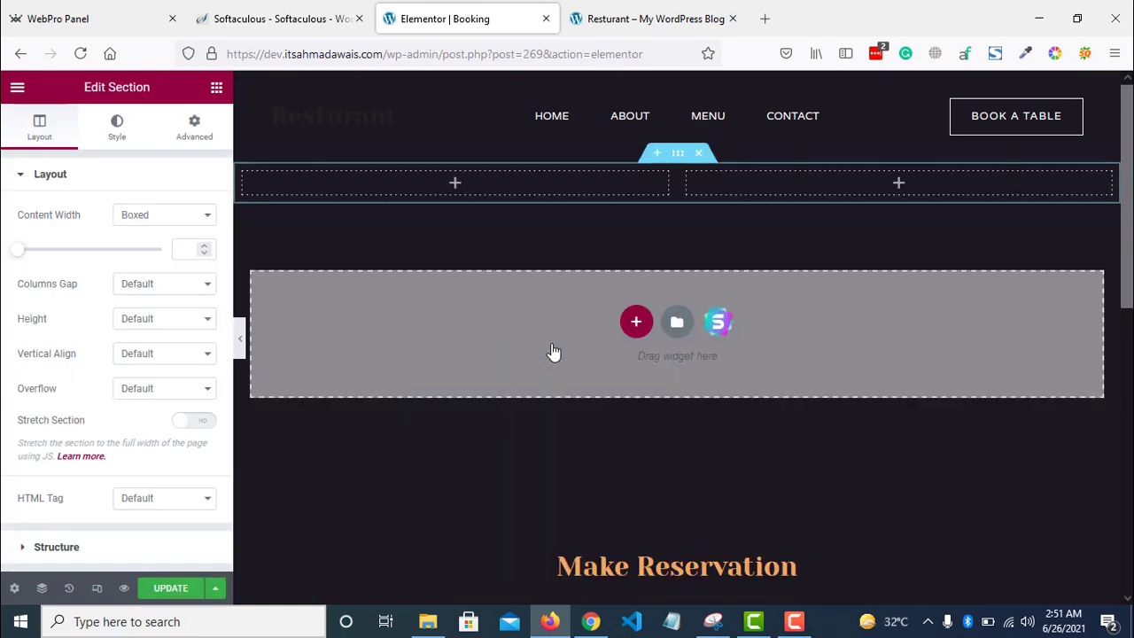
pyautogui.click(216, 89)
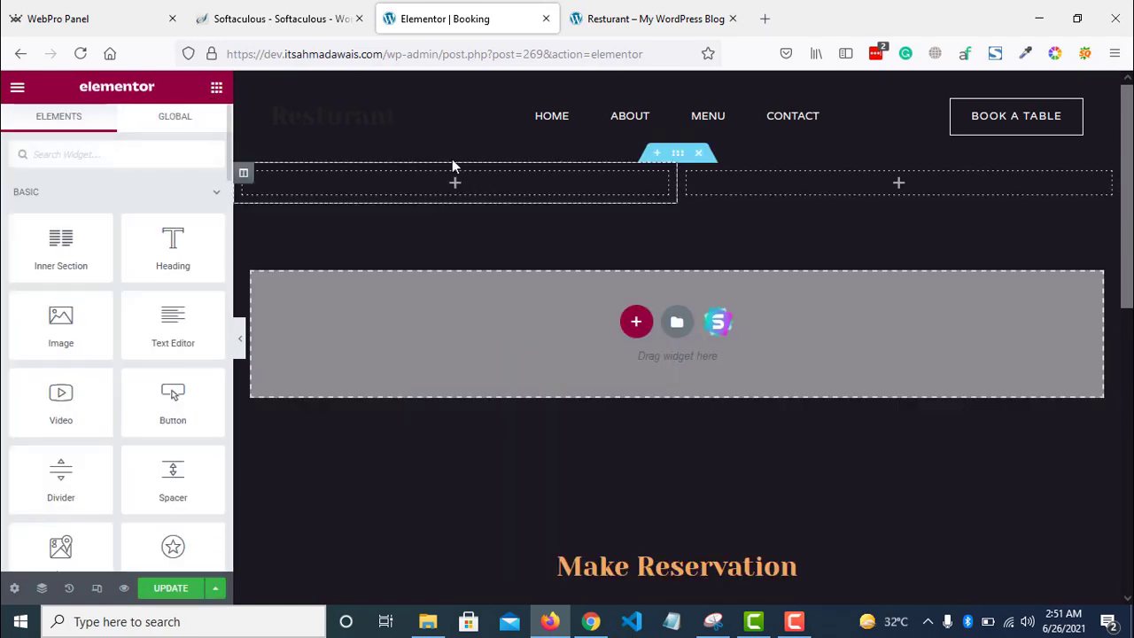
pyautogui.moveTo(60, 321); pyautogui.dragTo(417, 190)
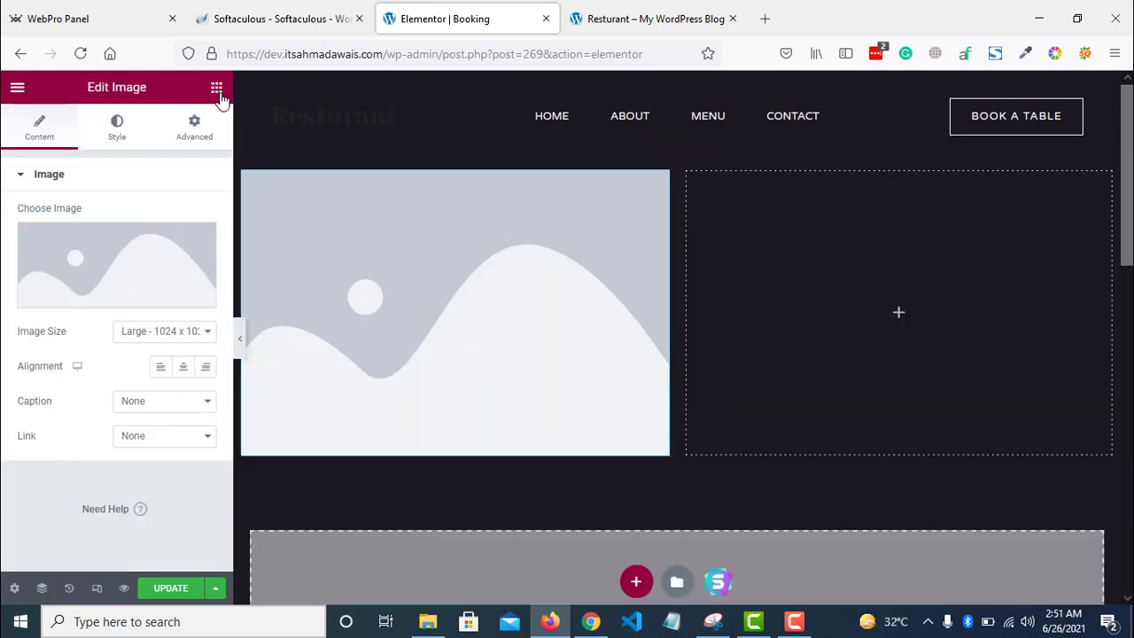
pyautogui.click(217, 87)
pyautogui.moveTo(169, 255); pyautogui.dragTo(734, 296)
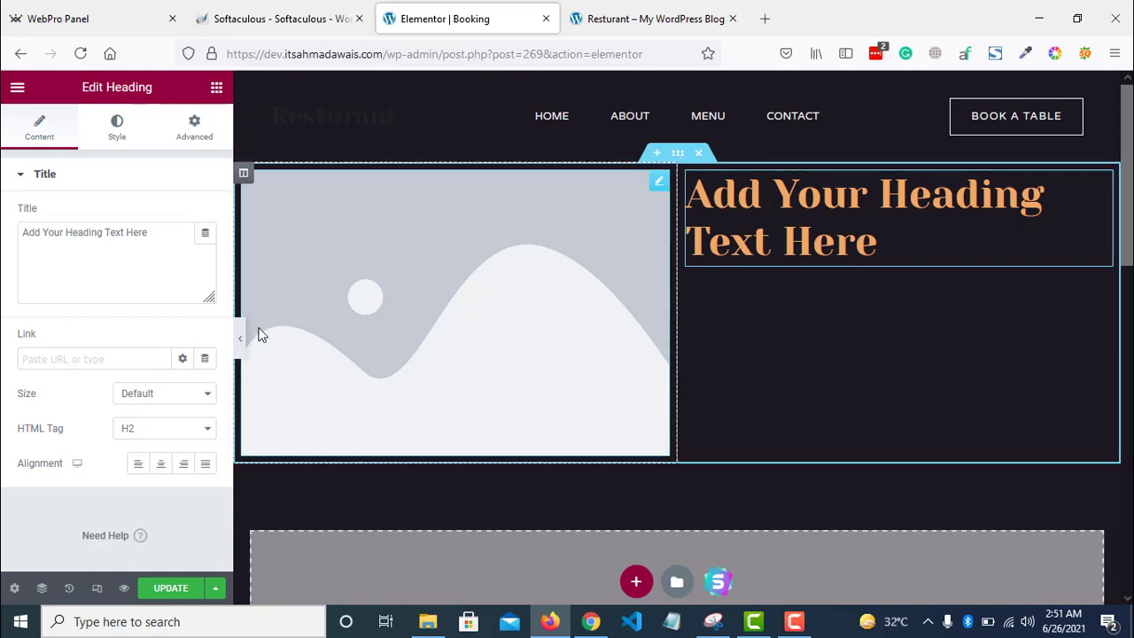
pyautogui.click(432, 275)
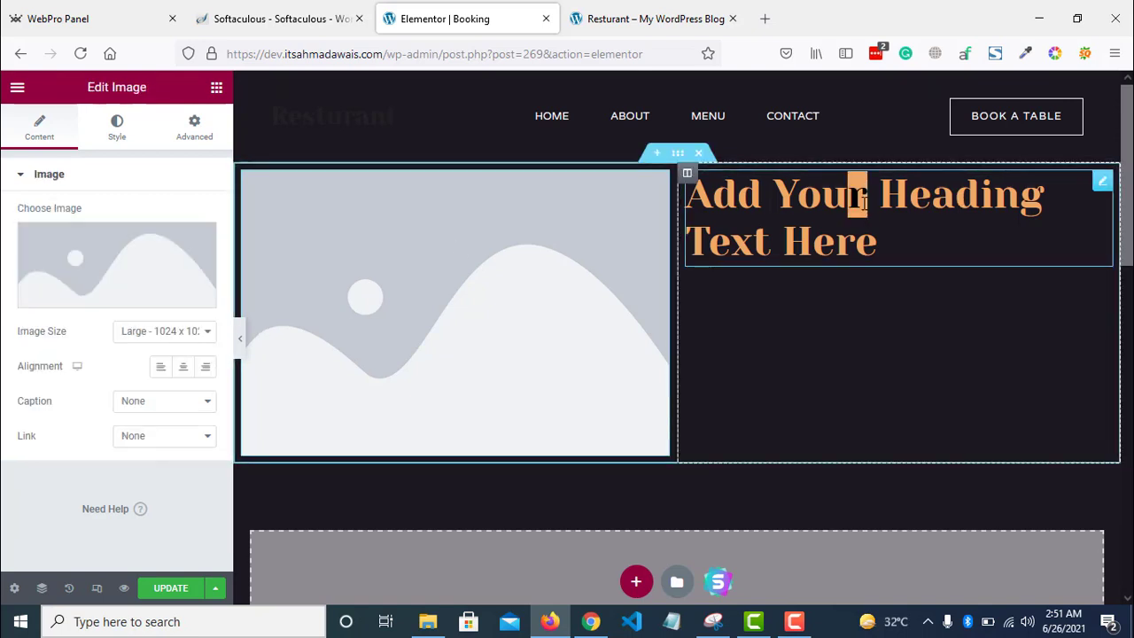
pyautogui.click(878, 241)
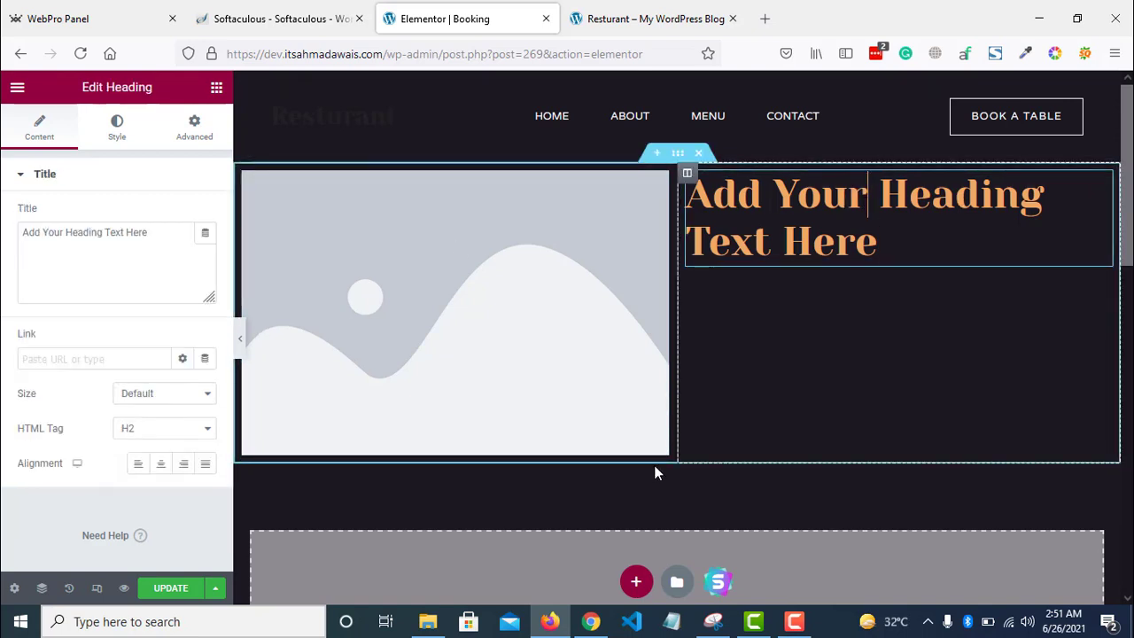
pyautogui.click(504, 375)
# - Upload the Thank You picture from Pictures and insert it into the left-column image
pyautogui.click(156, 279)
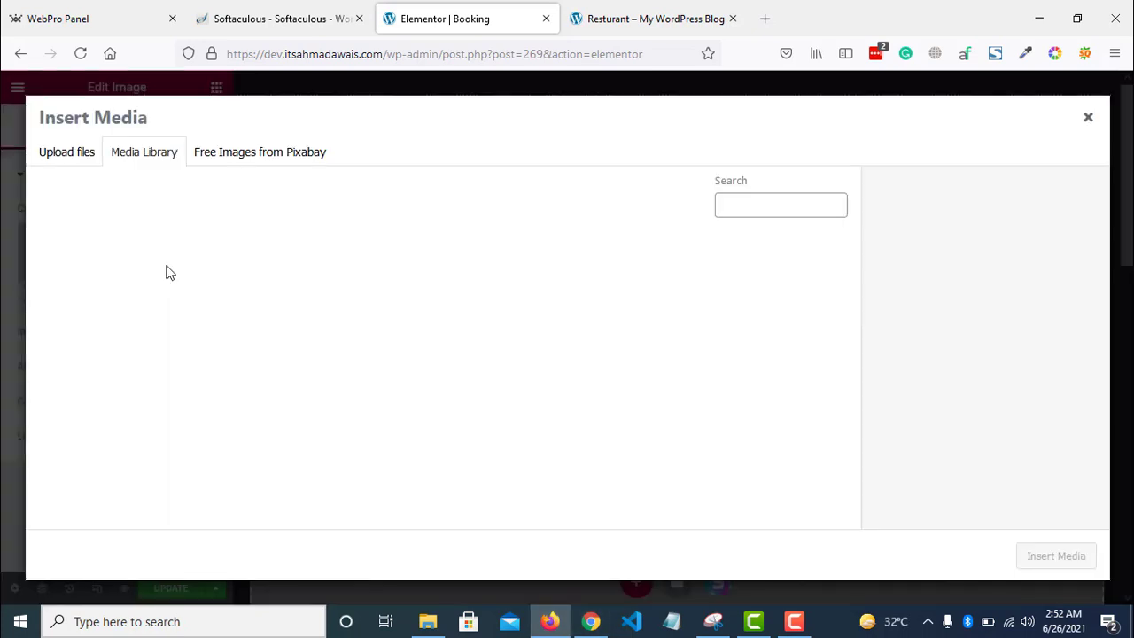
pyautogui.click(428, 621)
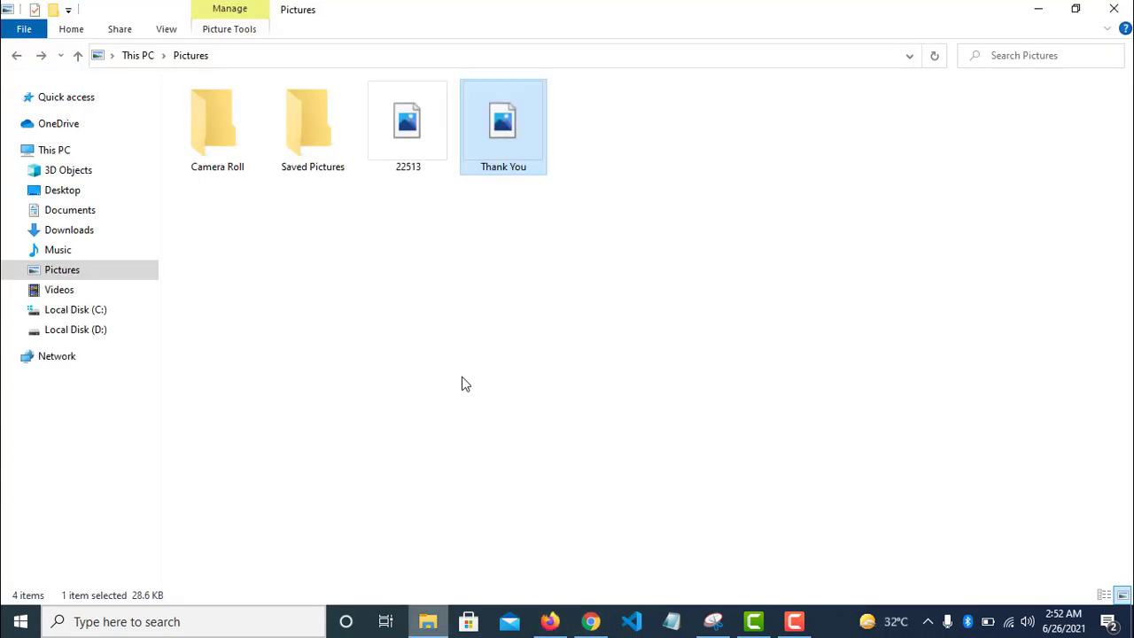
pyautogui.click(558, 139)
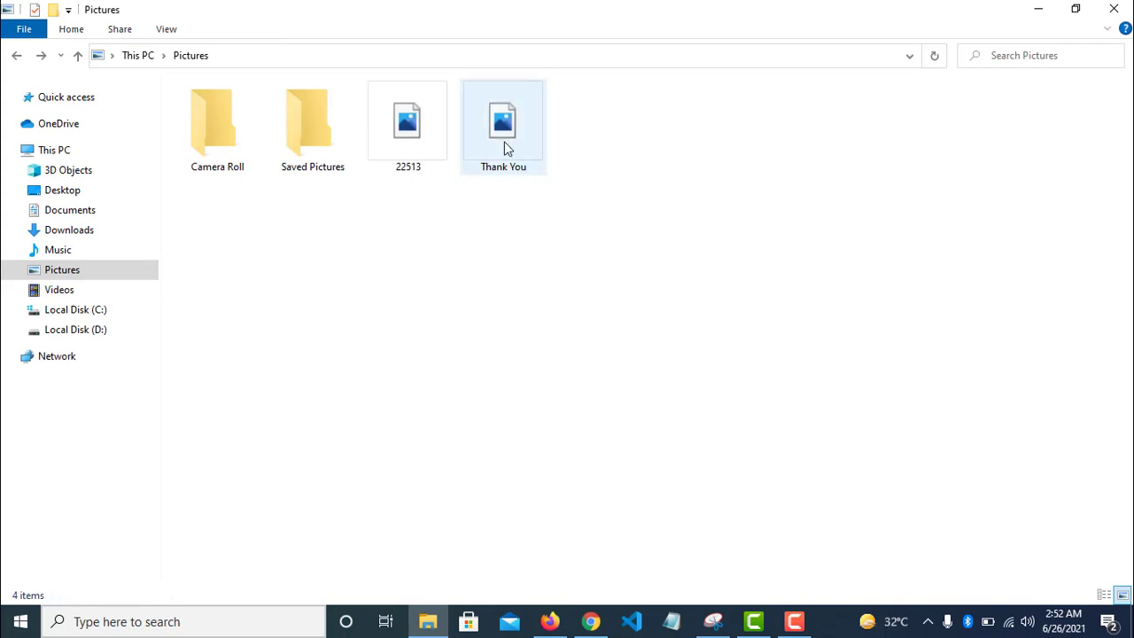
pyautogui.moveTo(528, 144); pyautogui.dragTo(504, 386)
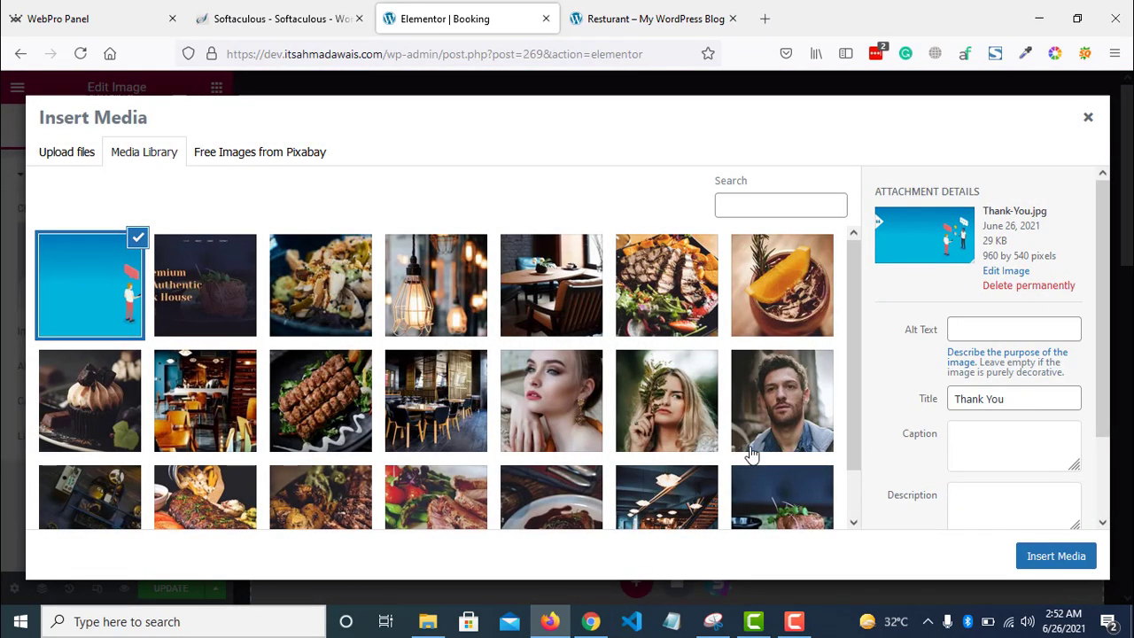
pyautogui.click(1055, 556)
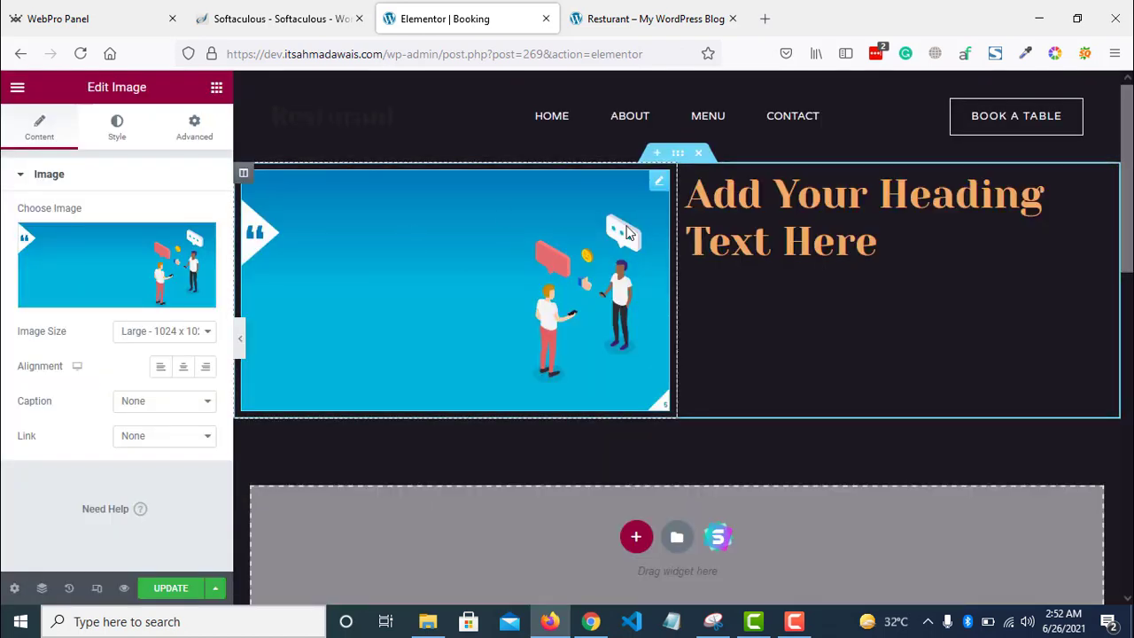
# - Change the heading text to 'Book now... Do not miss amazing food.'
pyautogui.click(751, 248)
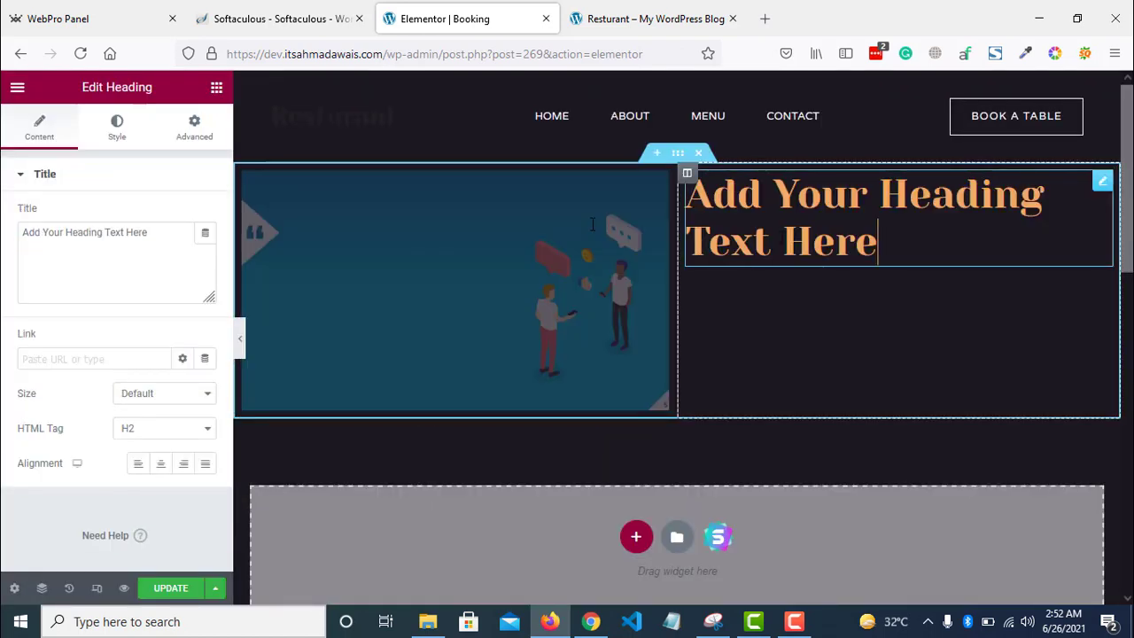
pyautogui.click(190, 266)
pyautogui.hotkey('ctrl', 'a')
pyautogui.write('Book')
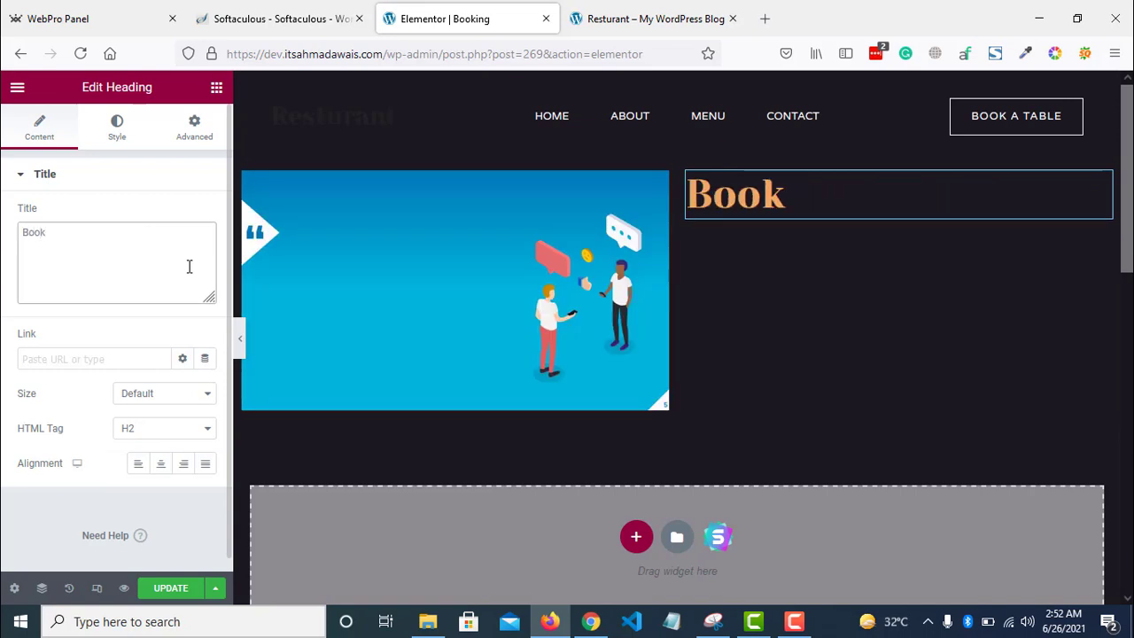
pyautogui.write(' now...')
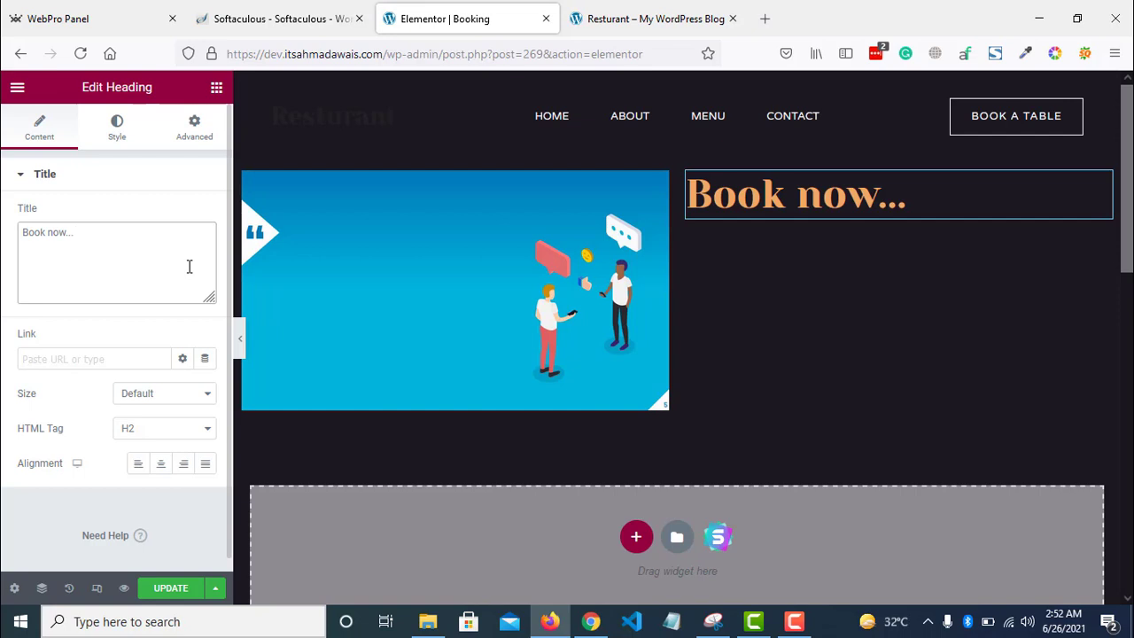
pyautogui.write(' Do not')
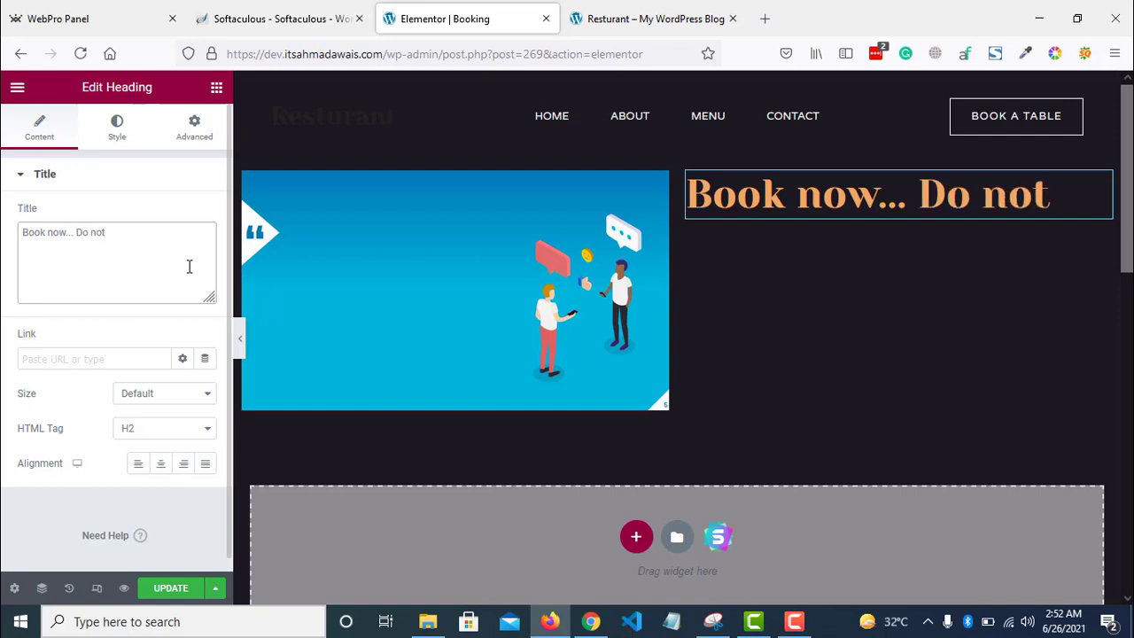
pyautogui.write(' miss ama')
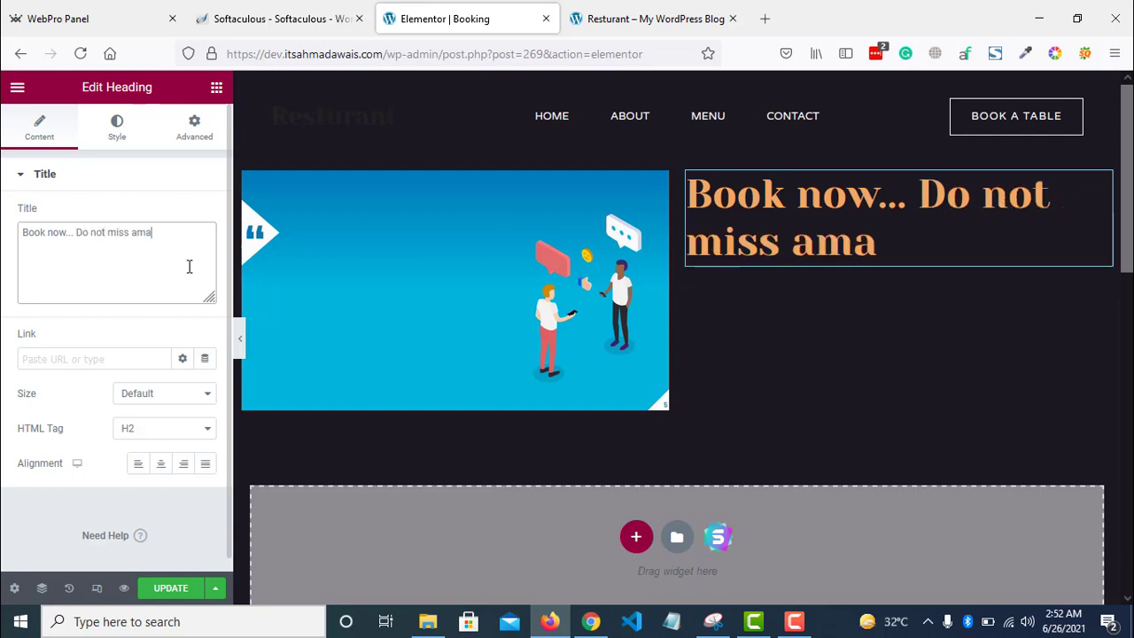
pyautogui.write('zing food.')
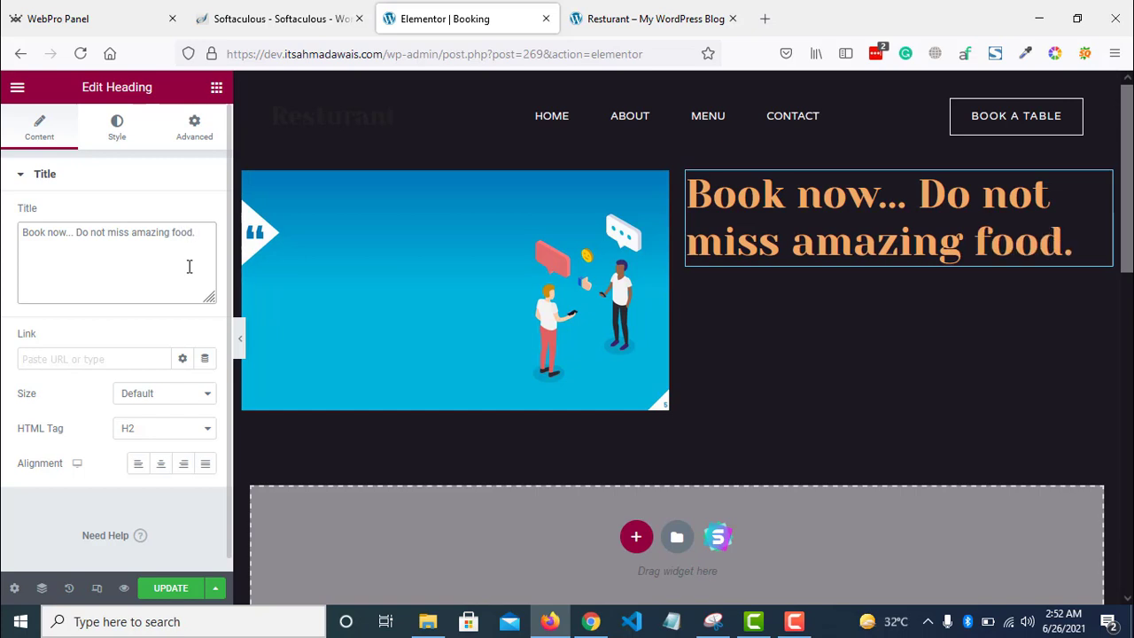
# - Add a Text Editor paragraph under the heading and a Button widget below it
pyautogui.click(216, 87)
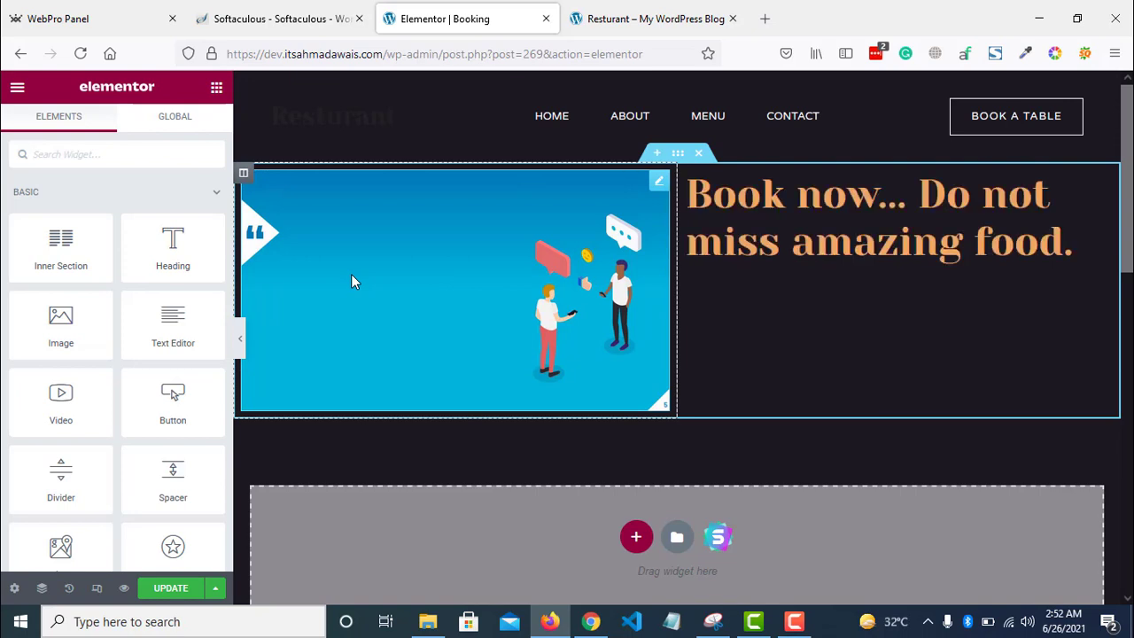
pyautogui.moveTo(172, 327); pyautogui.dragTo(941, 239)
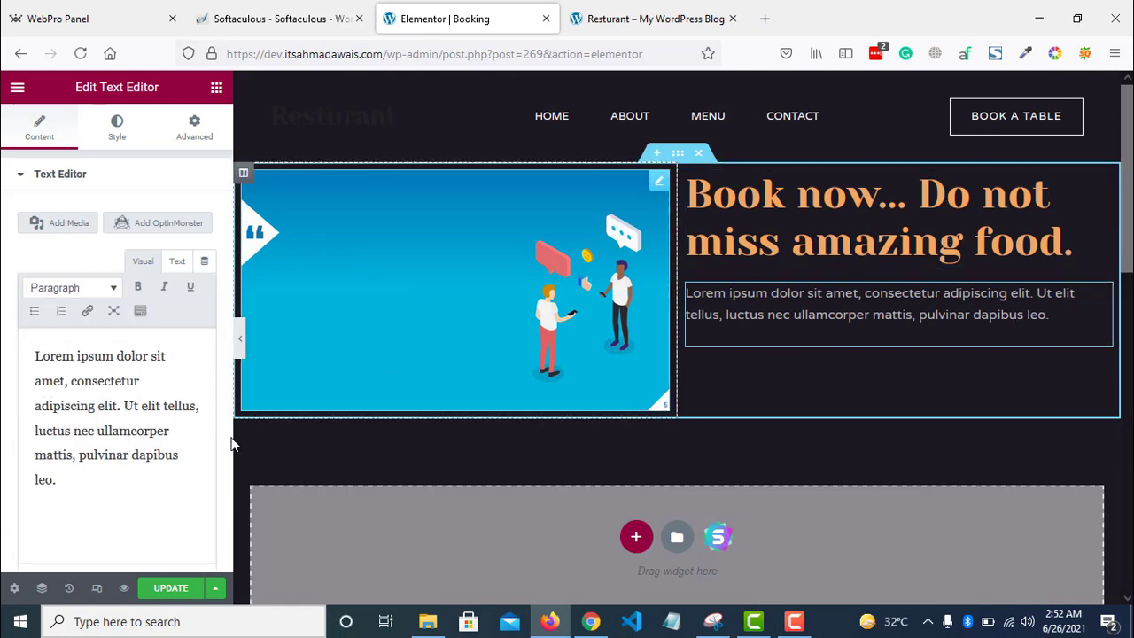
pyautogui.click(133, 479)
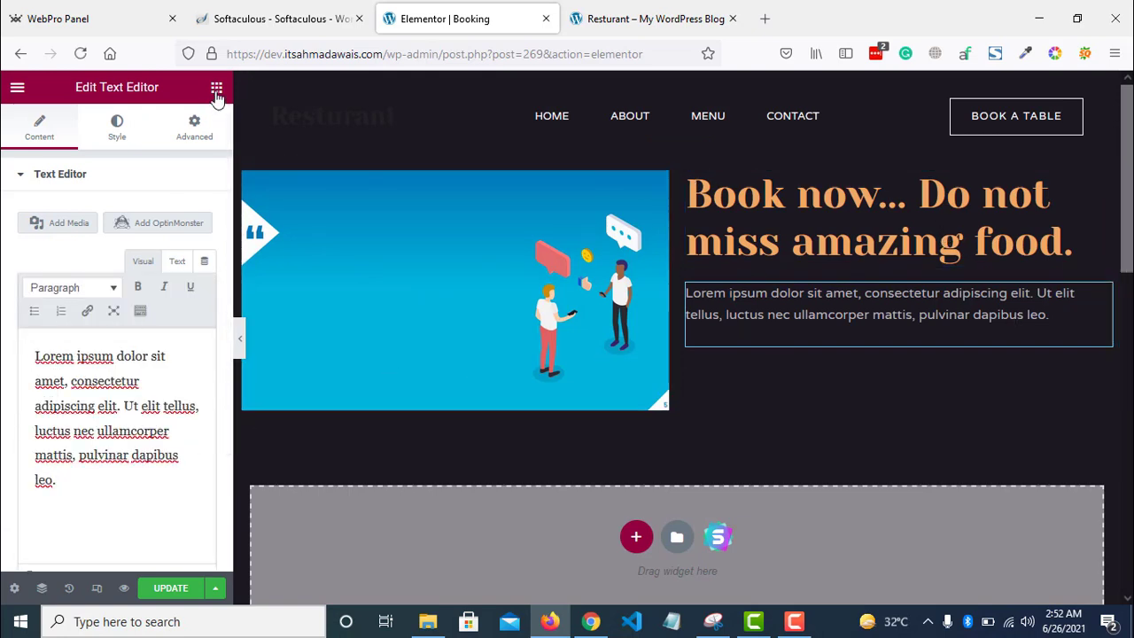
pyautogui.click(216, 87)
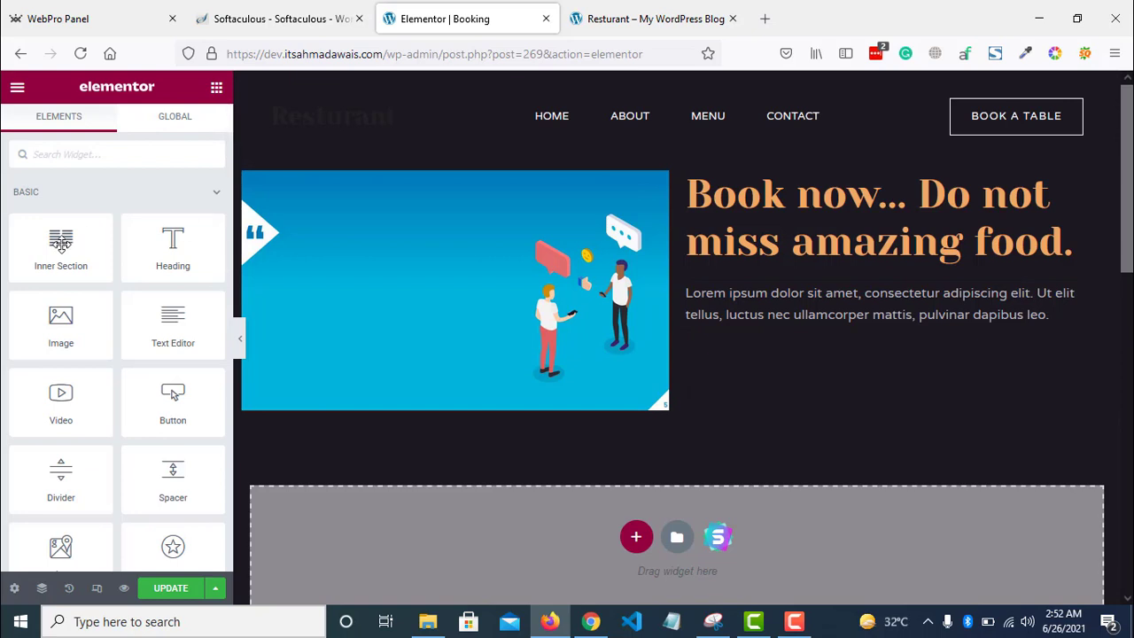
pyautogui.moveTo(173, 398); pyautogui.dragTo(818, 326)
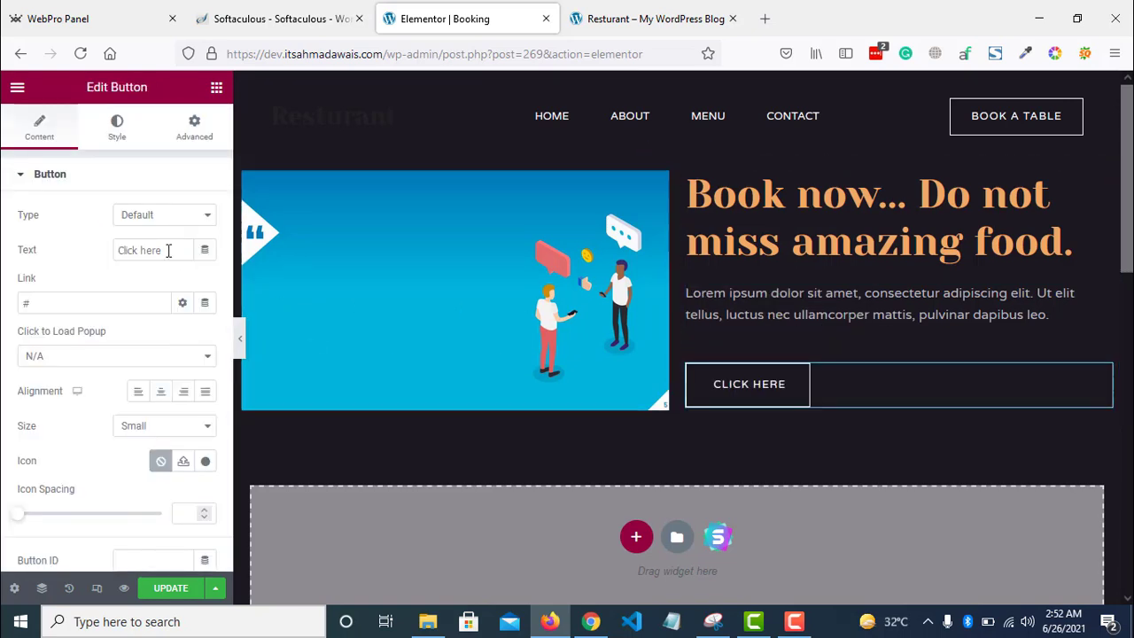
# - Change the button label to 'Book Now'
pyautogui.click(169, 250)
pyautogui.hotkey('ctrl', 'a')
pyautogui.write('Book Now')
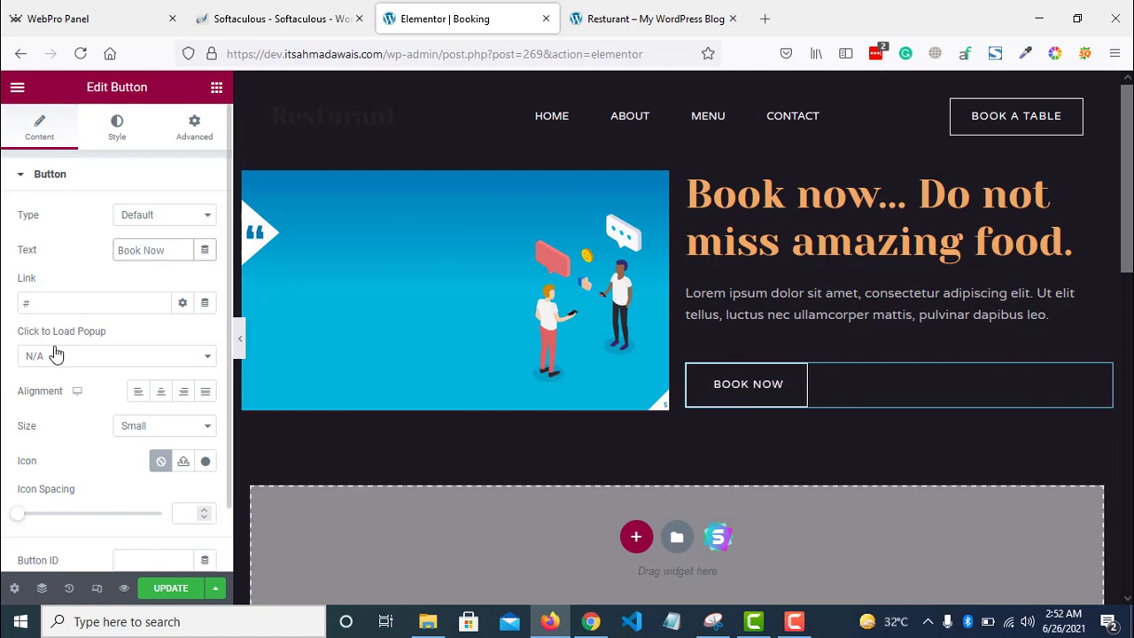
# - Set the button's link to the Contact page URL copied from the live site
pyautogui.click(58, 302)
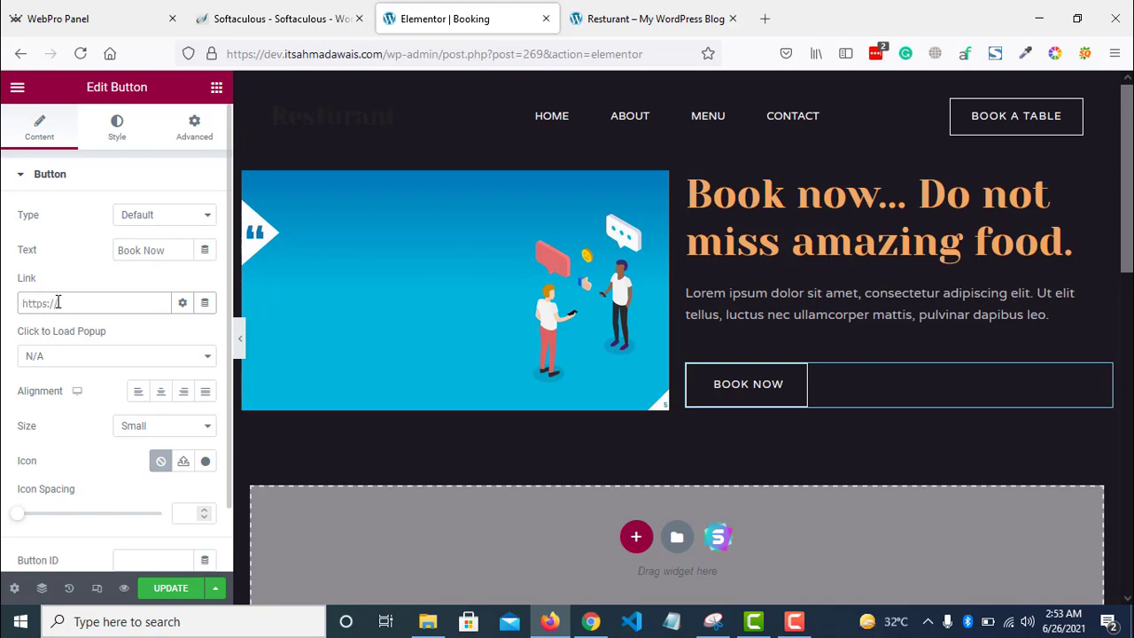
pyautogui.write('https://google/')
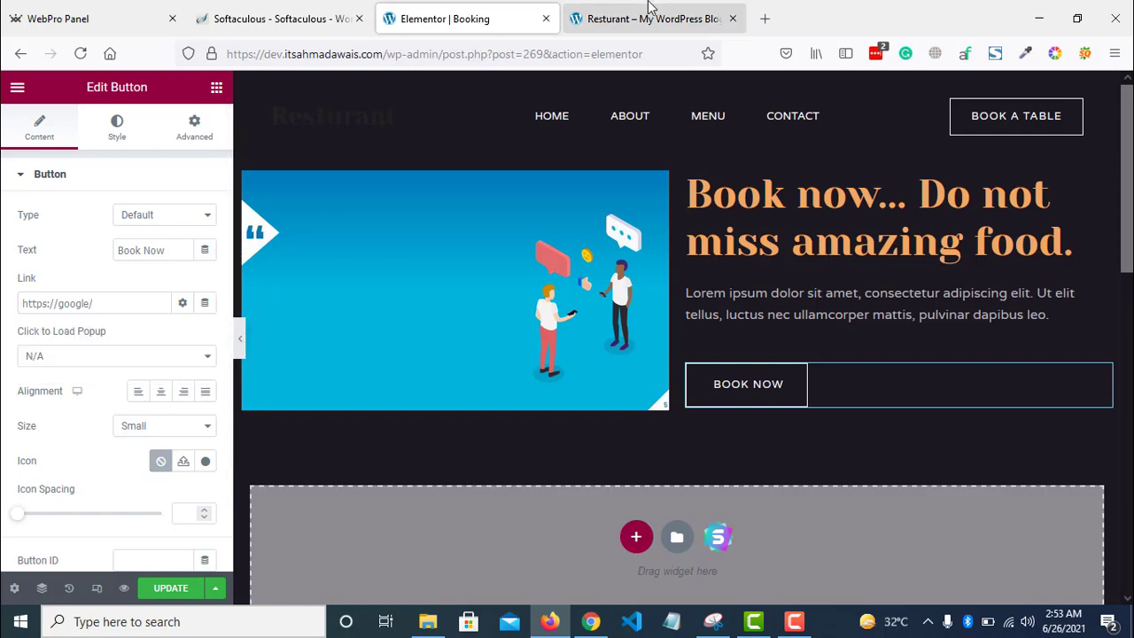
pyautogui.click(651, 17)
pyautogui.click(689, 151)
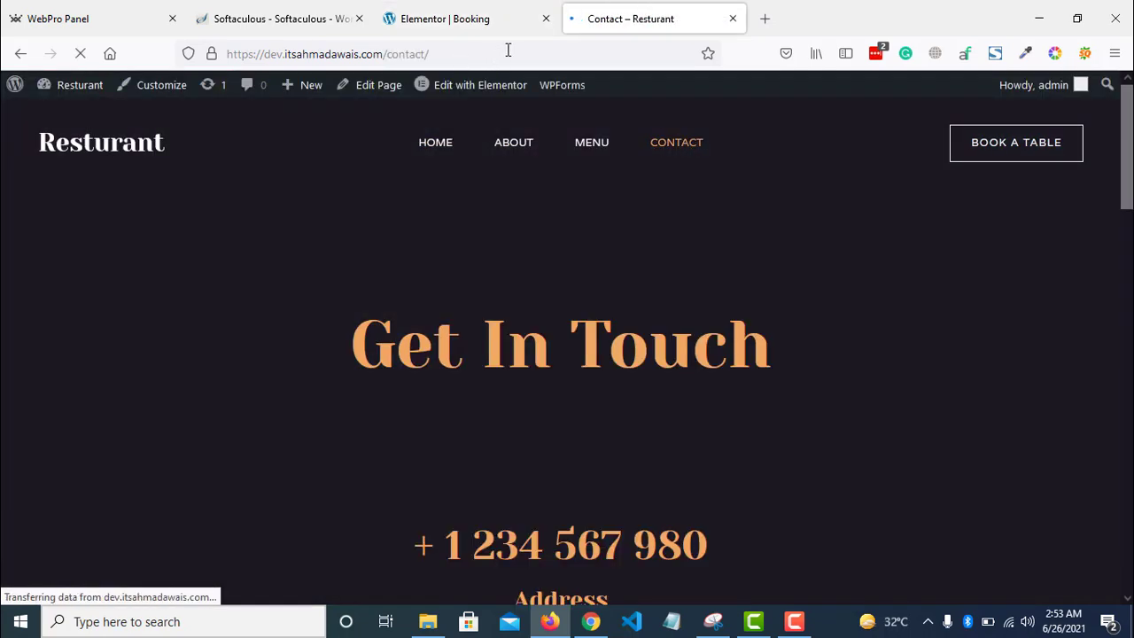
pyautogui.click(506, 51)
pyautogui.write('https://dev.itsahmadawais.com/contact/')
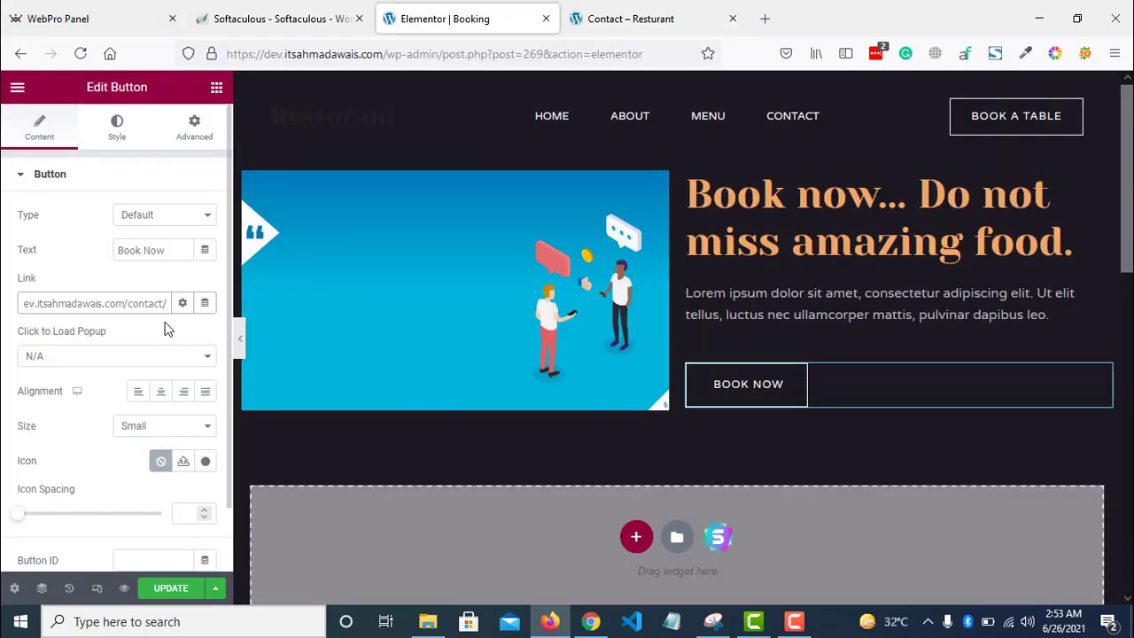
pyautogui.rightClick(150, 305)
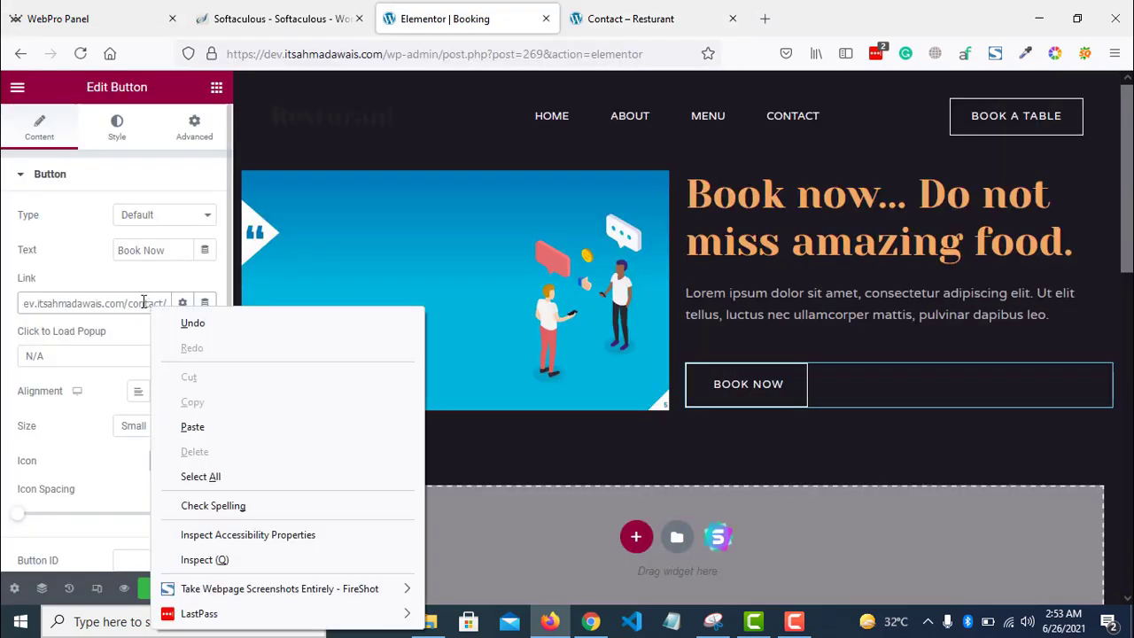
pyautogui.click(144, 302)
pyautogui.hotkey('ctrl', 'z')
pyautogui.rightClick(141, 298)
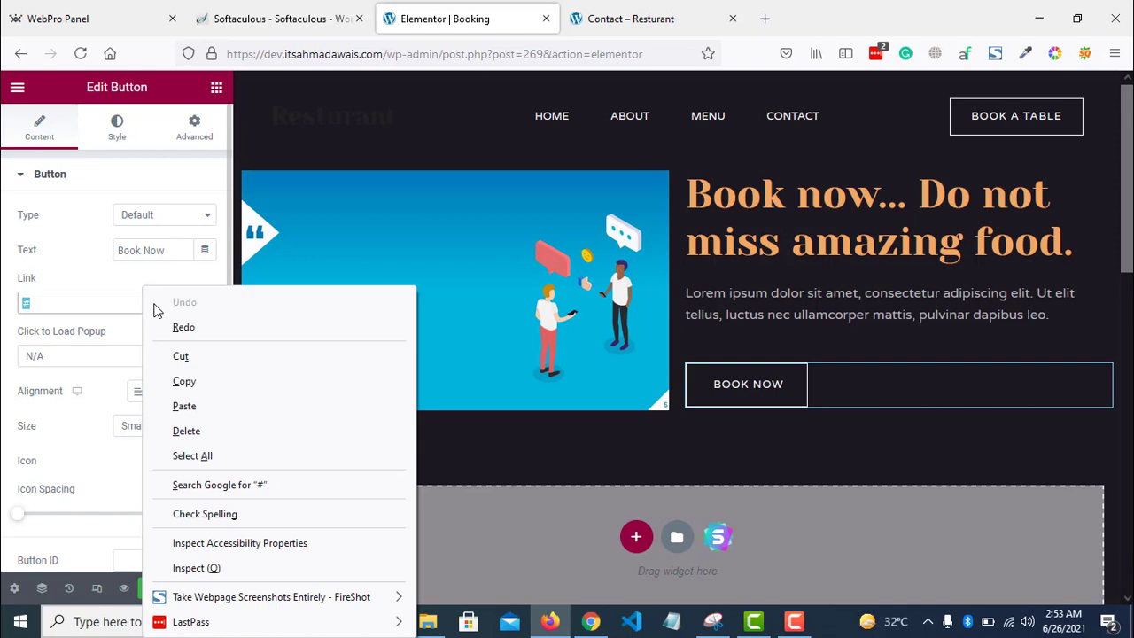
pyautogui.click(62, 304)
pyautogui.press('BackSpace')
pyautogui.rightClick(63, 304)
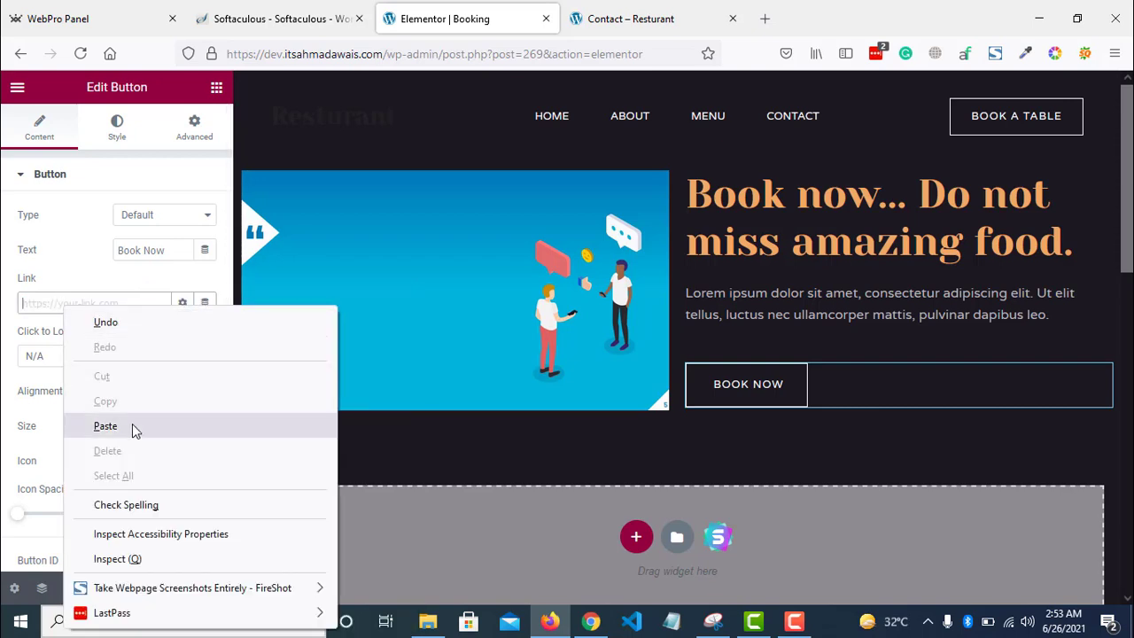
pyautogui.click(105, 426)
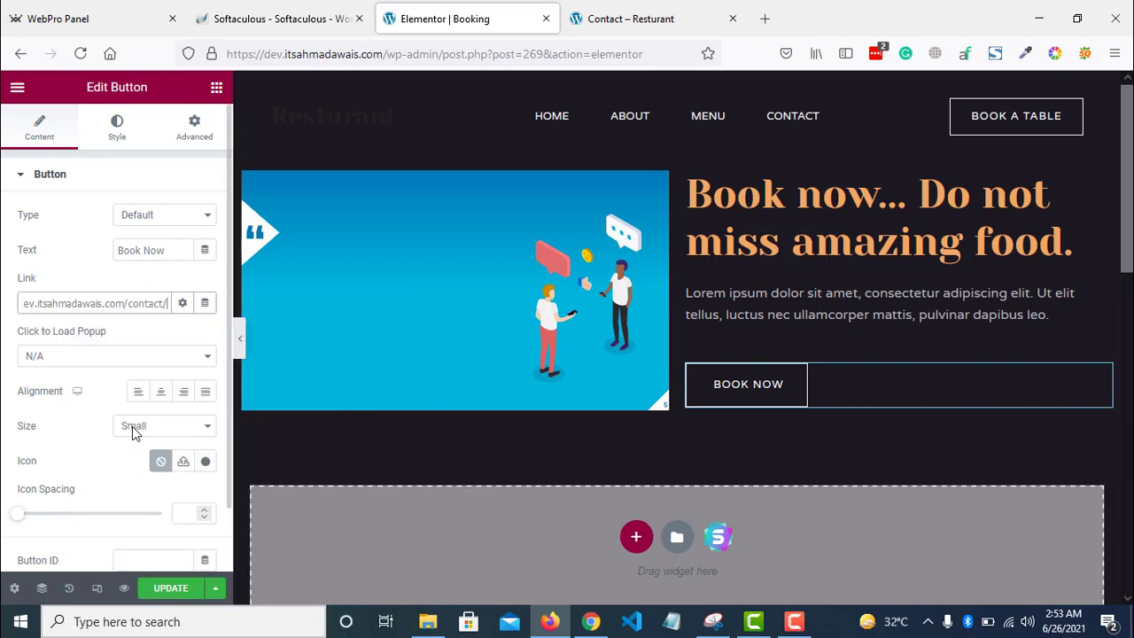
# - Update the page and confirm the Book Now button opens the Contact page
pyautogui.click(170, 593)
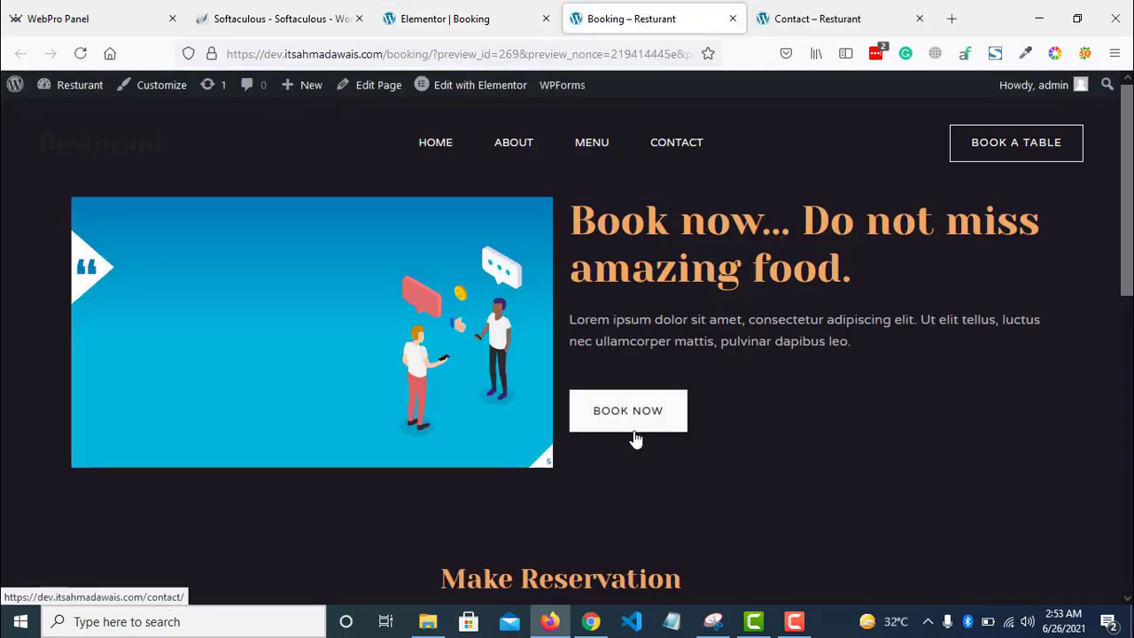
pyautogui.click(635, 436)
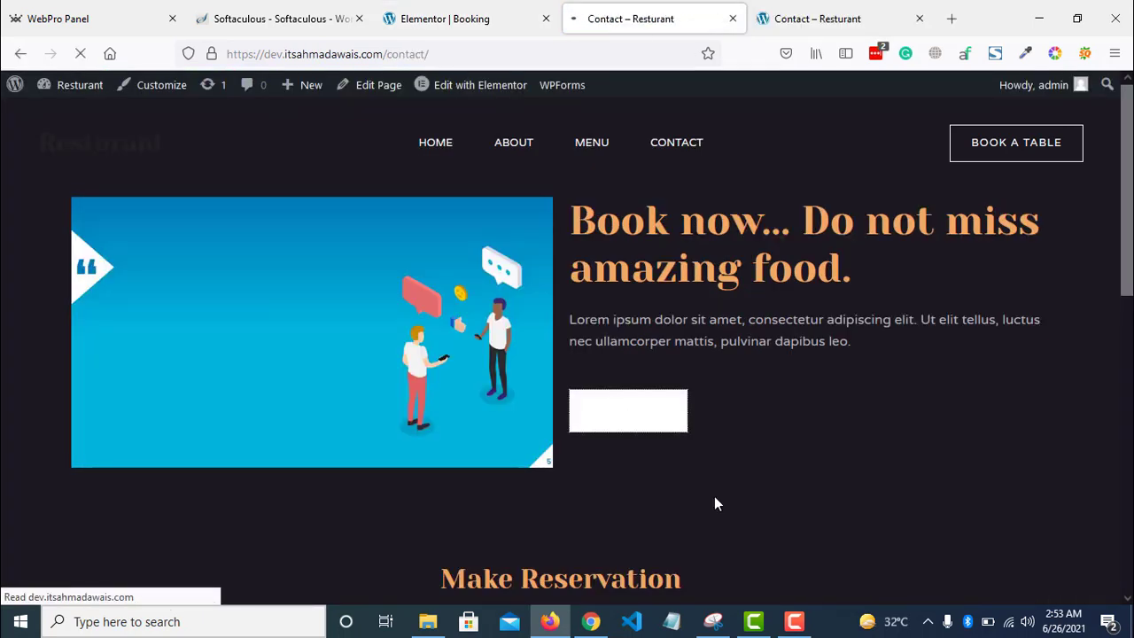
pyautogui.scroll(-2, 1001, 179)
pyautogui.scroll(2, 1001, 179)
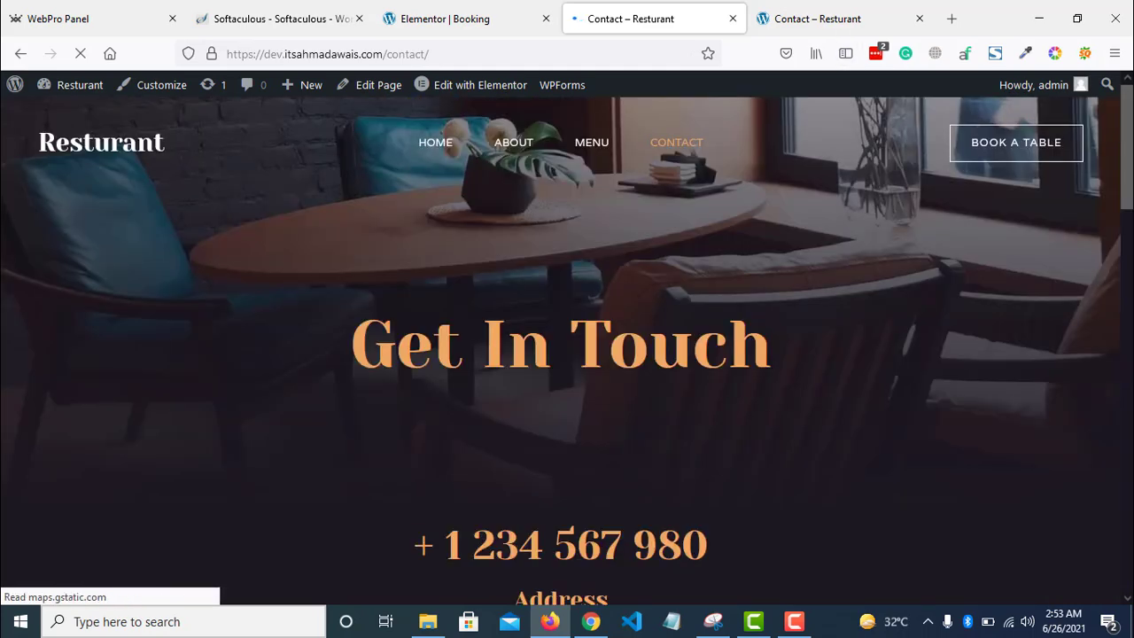
pyautogui.hotkey('alt', 'Left')
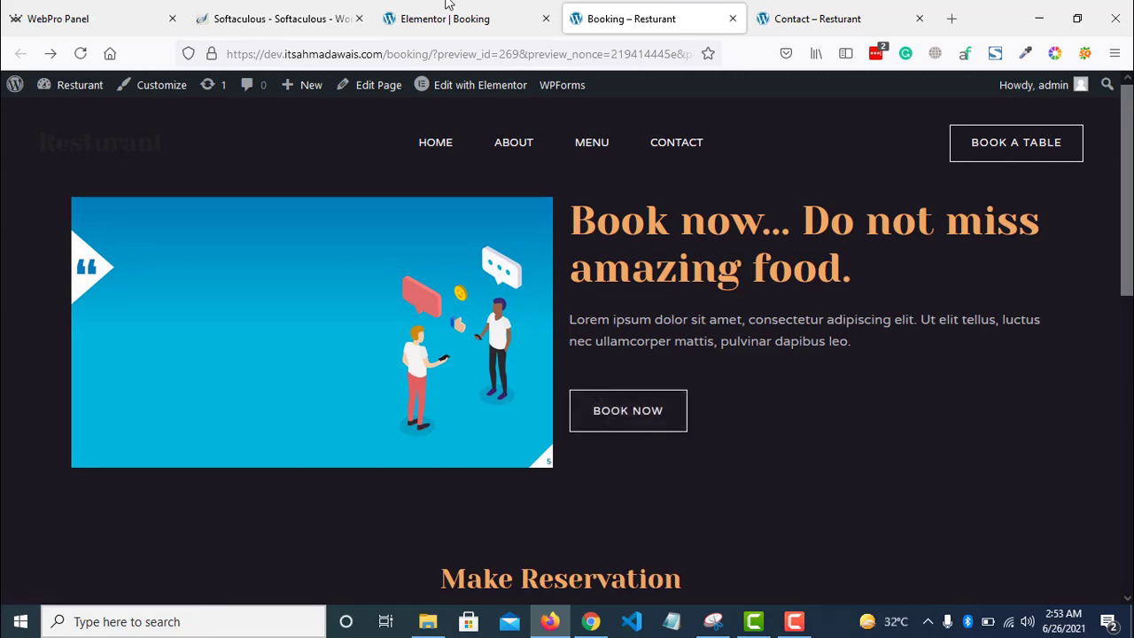
pyautogui.click(446, 18)
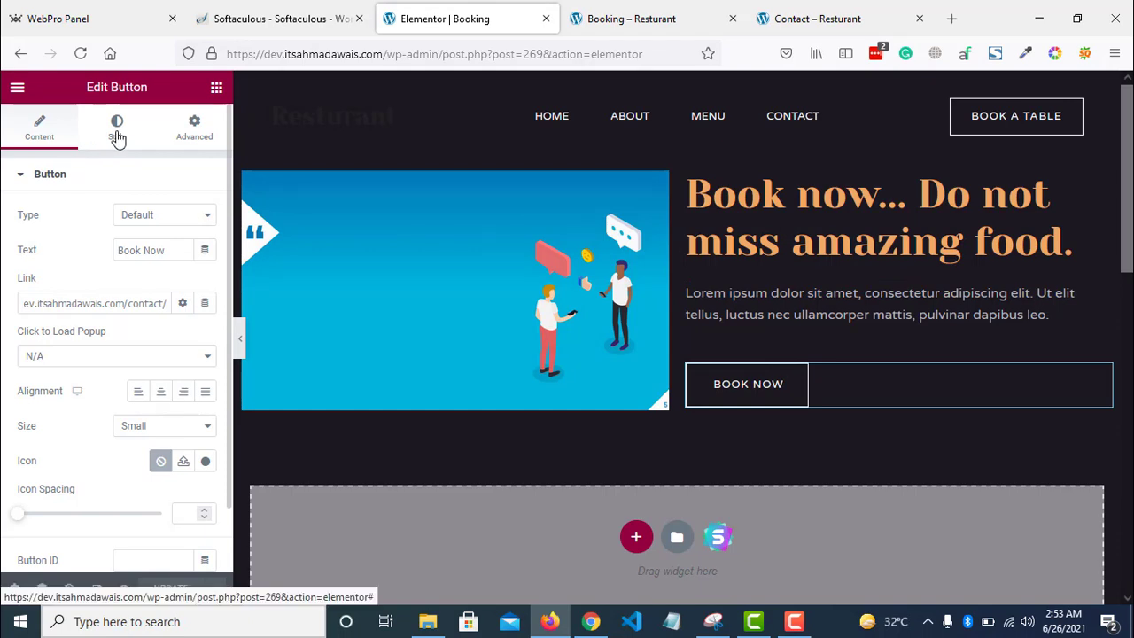
# - Set the button's hover text colour to #000000, update, and reload the Booking preview
pyautogui.click(117, 134)
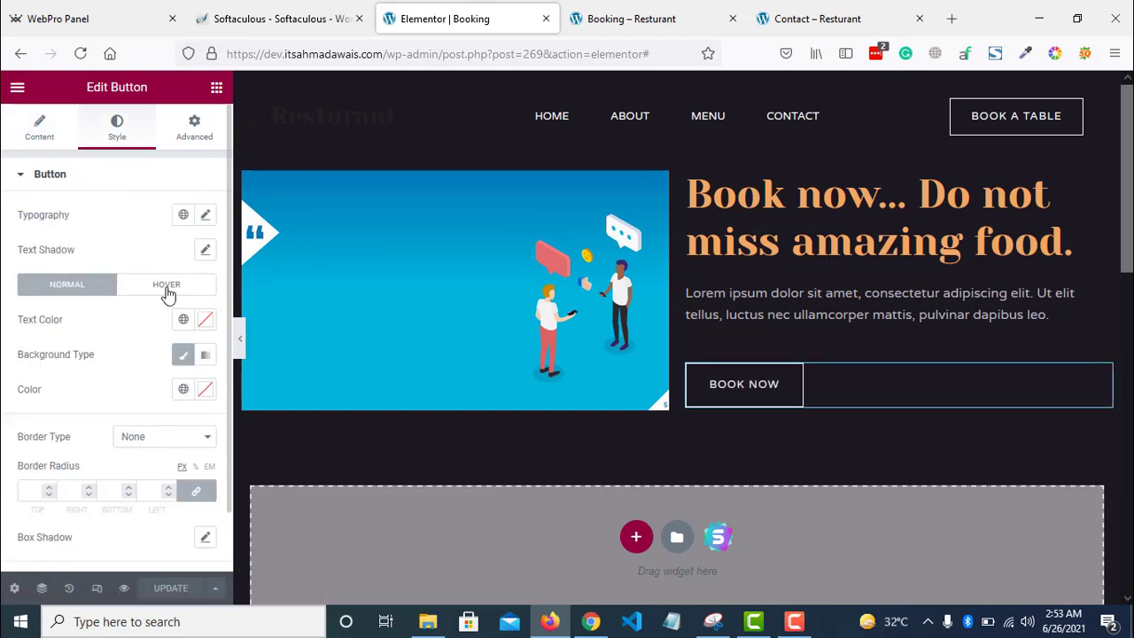
pyautogui.click(166, 285)
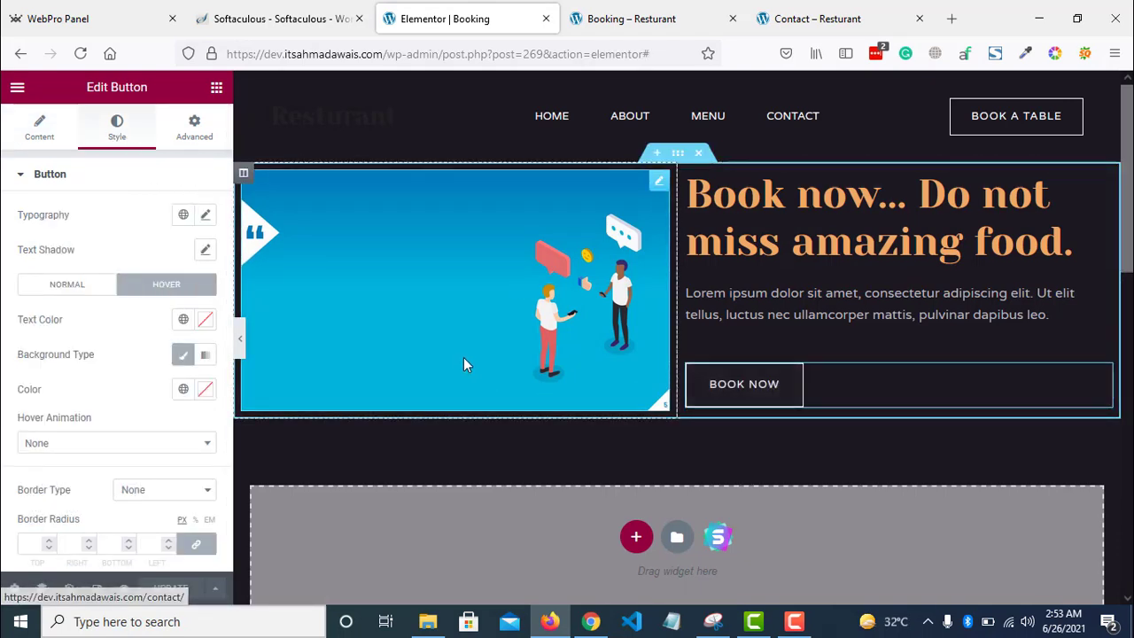
pyautogui.click(205, 319)
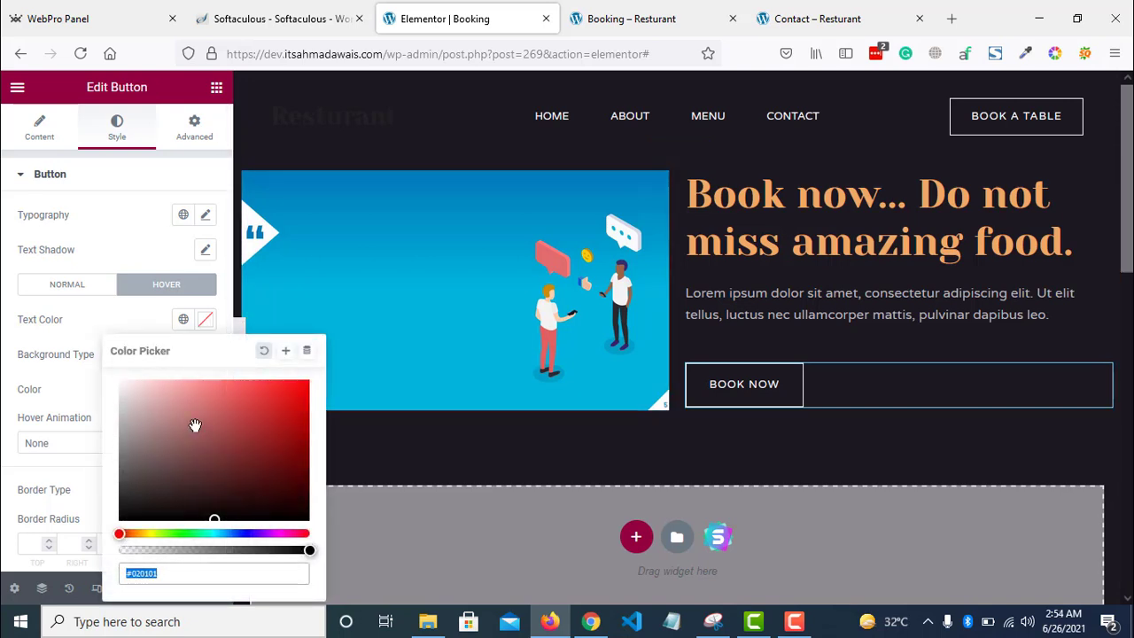
pyautogui.click(130, 502)
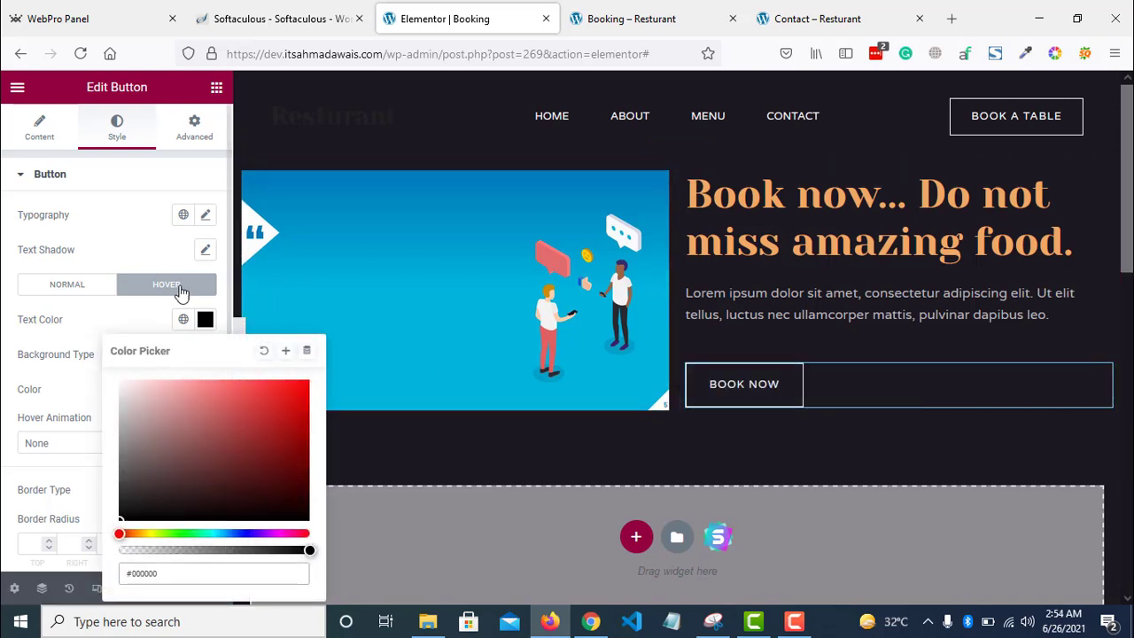
pyautogui.click(166, 317)
pyautogui.click(184, 587)
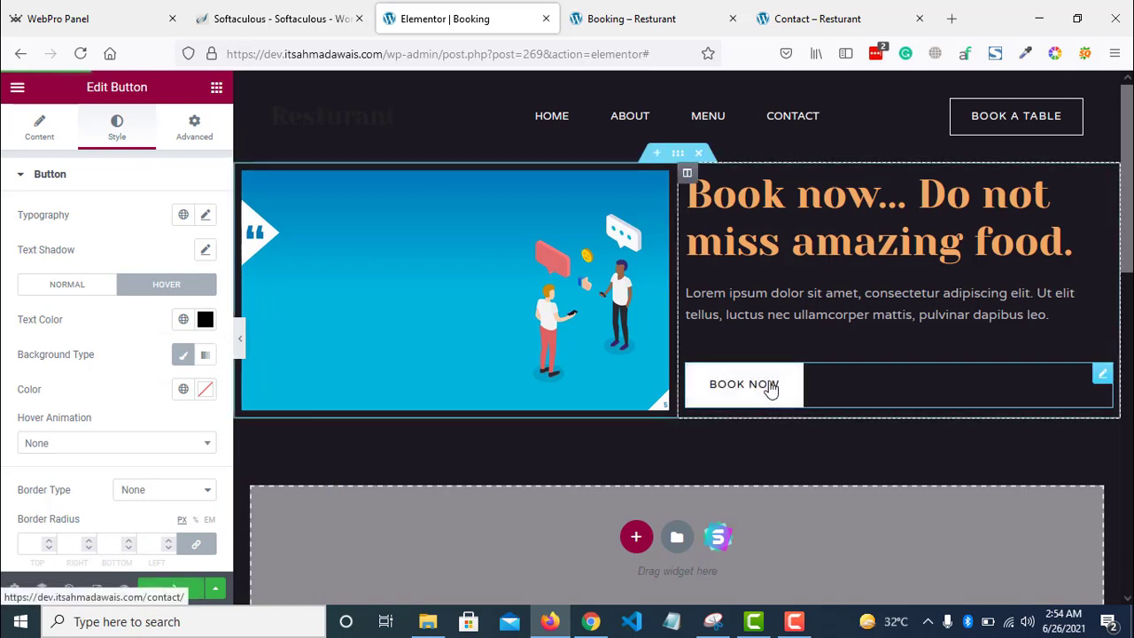
pyautogui.click(625, 11)
pyautogui.press('F5')
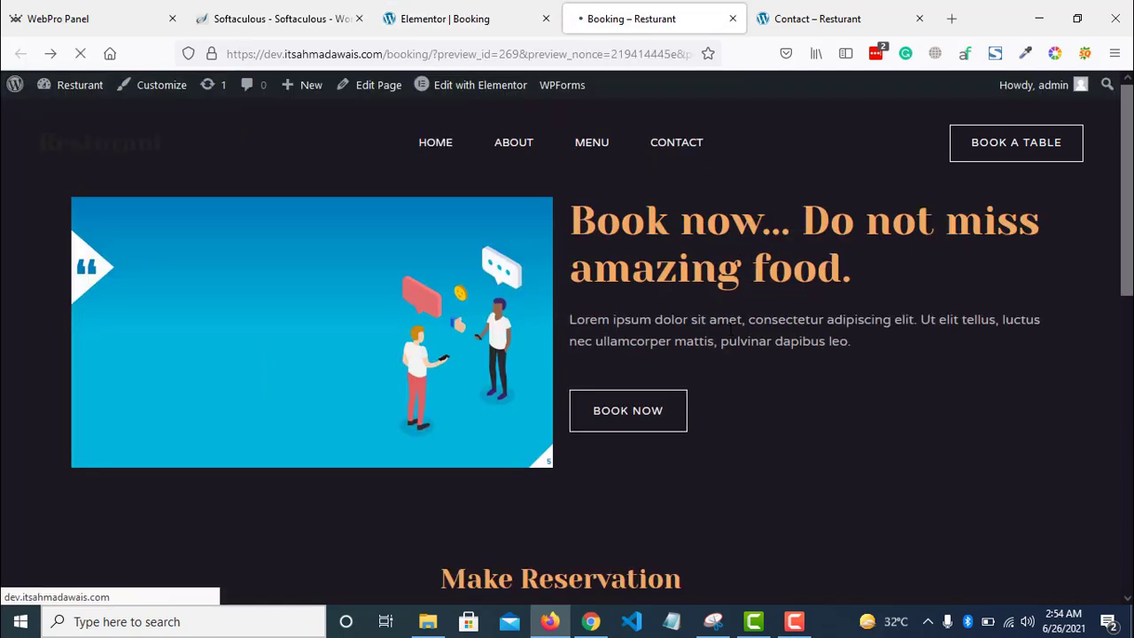
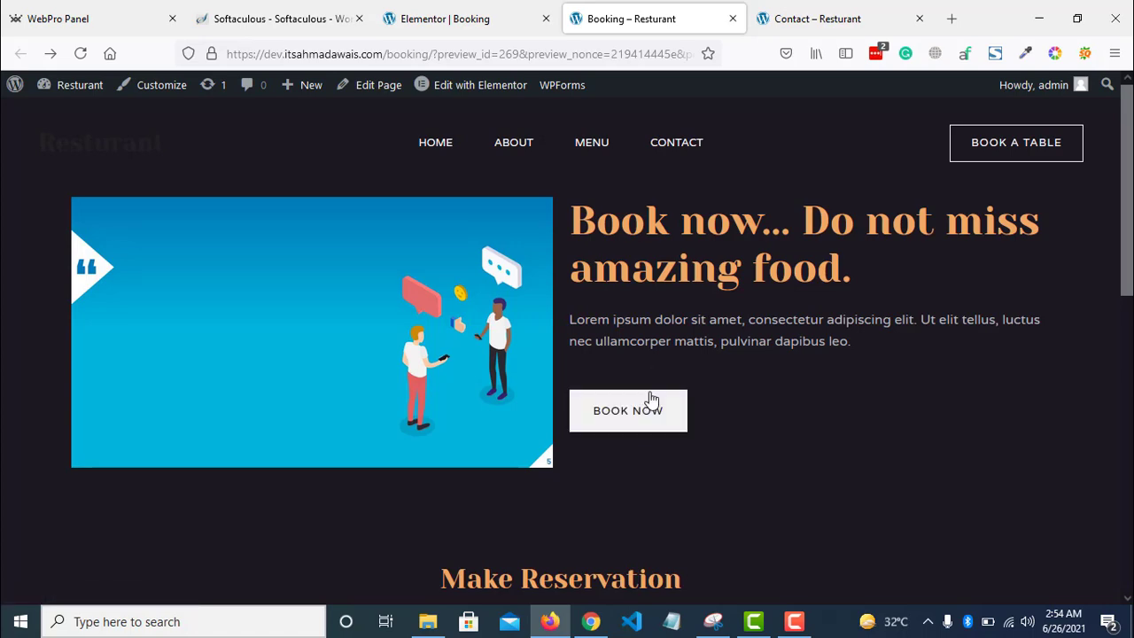
# - Drag a Google Maps widget below the Booking page's hero image and check its location setting
pyautogui.click(526, 14)
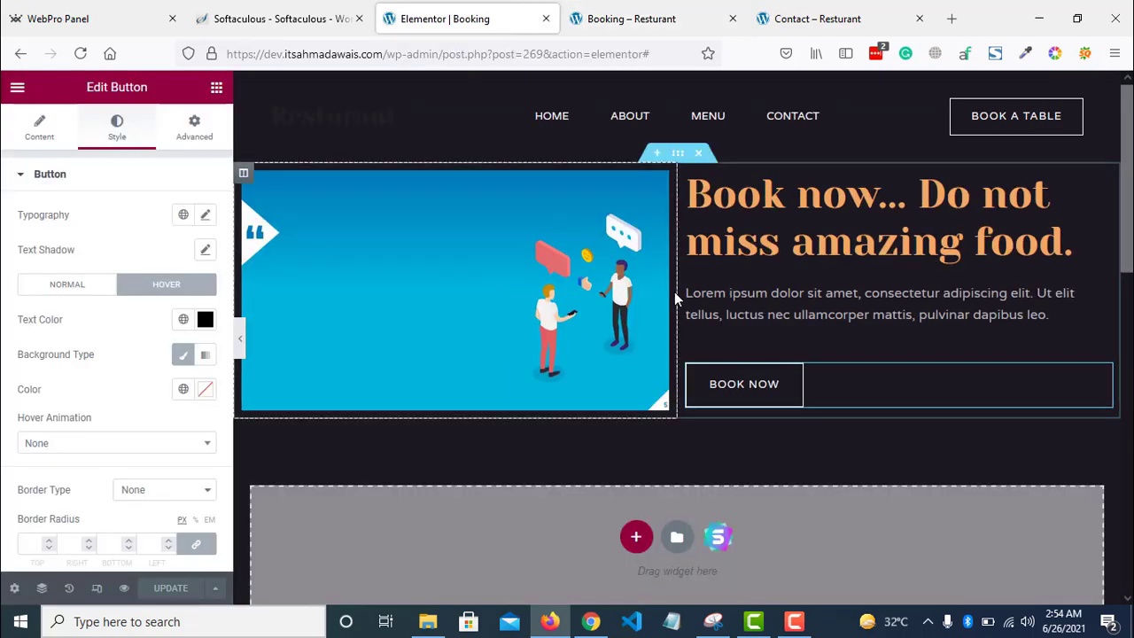
pyautogui.click(215, 88)
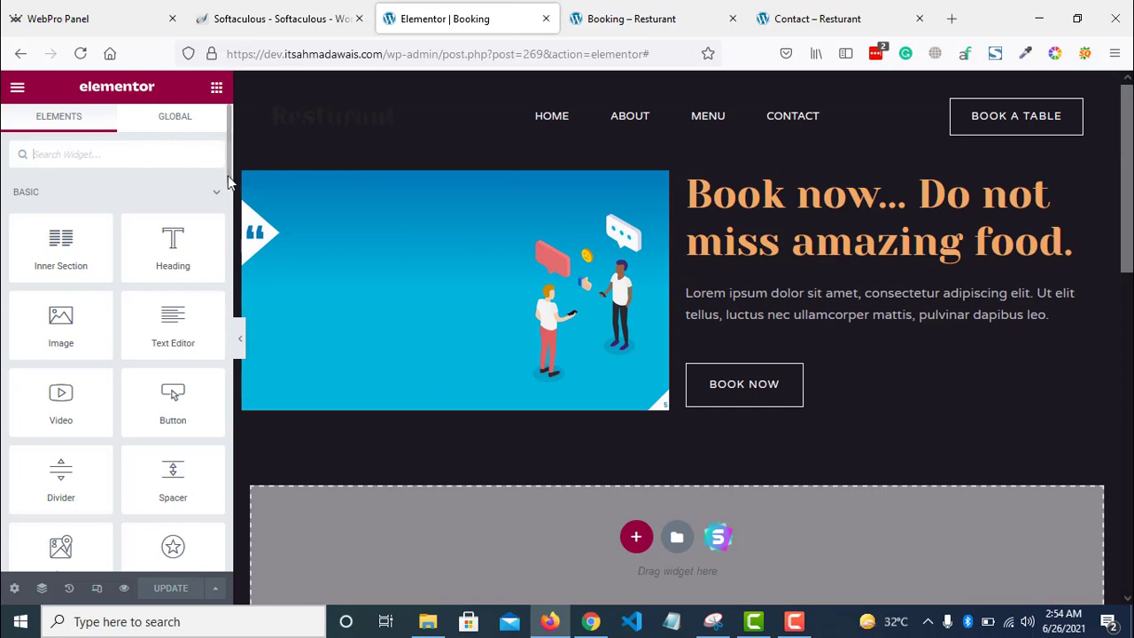
pyautogui.scroll(-1, 226, 194)
pyautogui.scroll(-3, 226, 193)
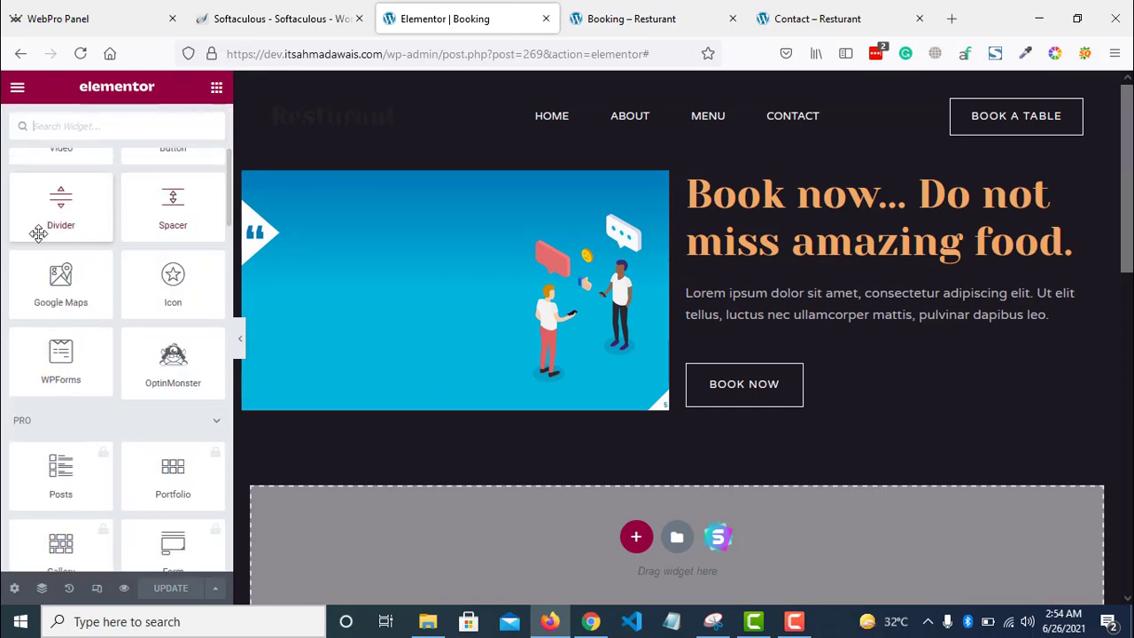
pyautogui.moveTo(64, 275); pyautogui.dragTo(455, 376)
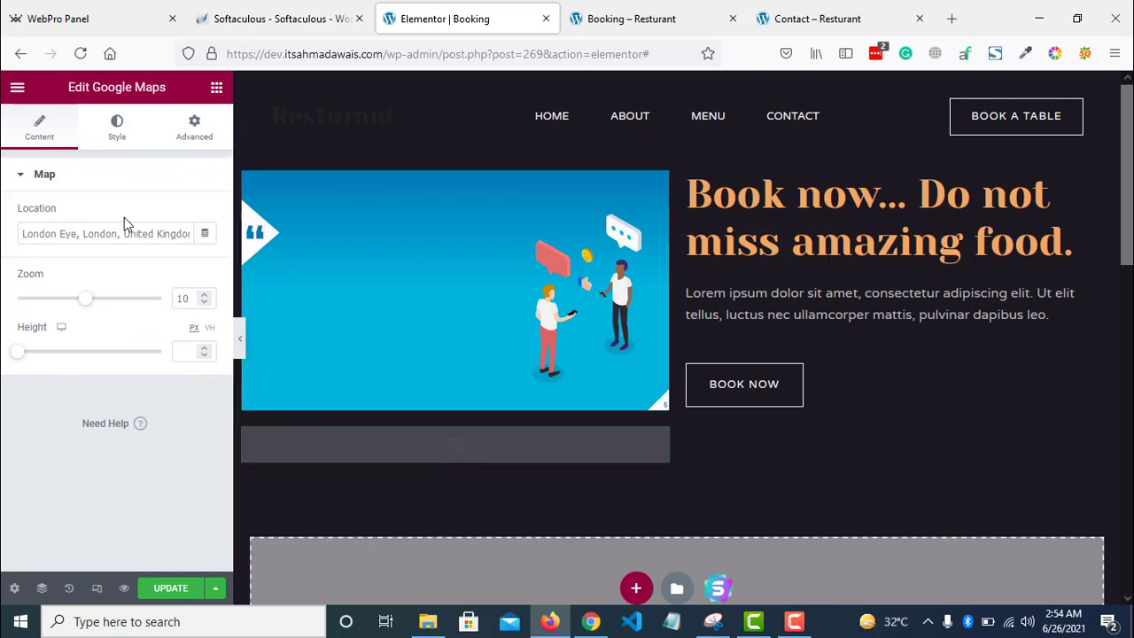
pyautogui.click(121, 232)
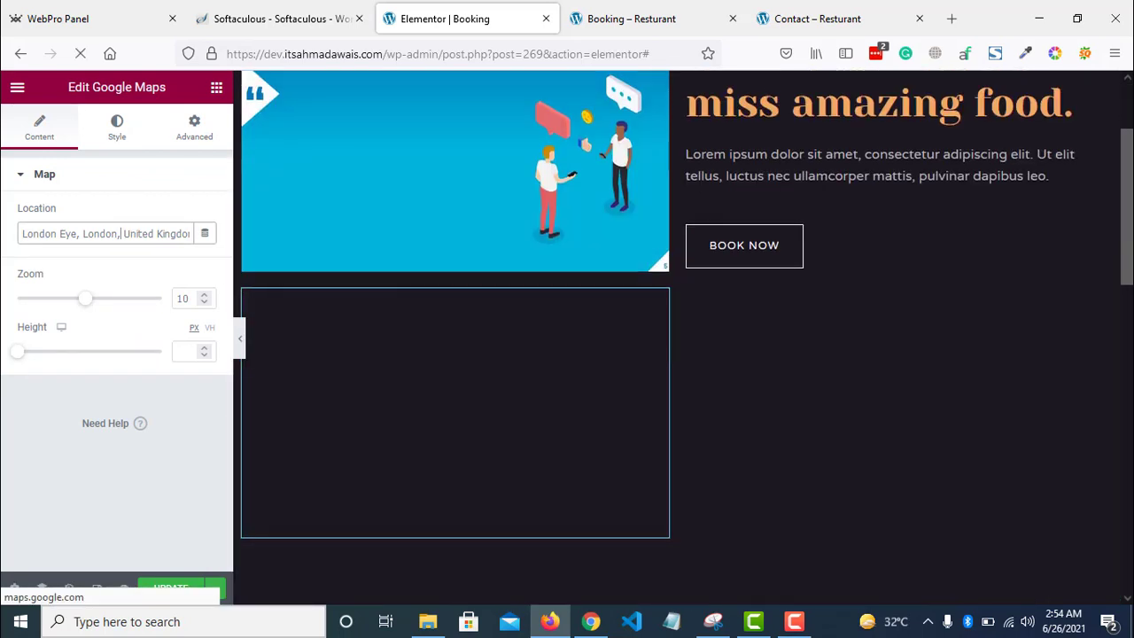
# - Compare with the Contact page's existing map, then return to the widgets list and collapse the Pro category
pyautogui.click(825, 7)
pyautogui.scroll(-6, 1038, 209)
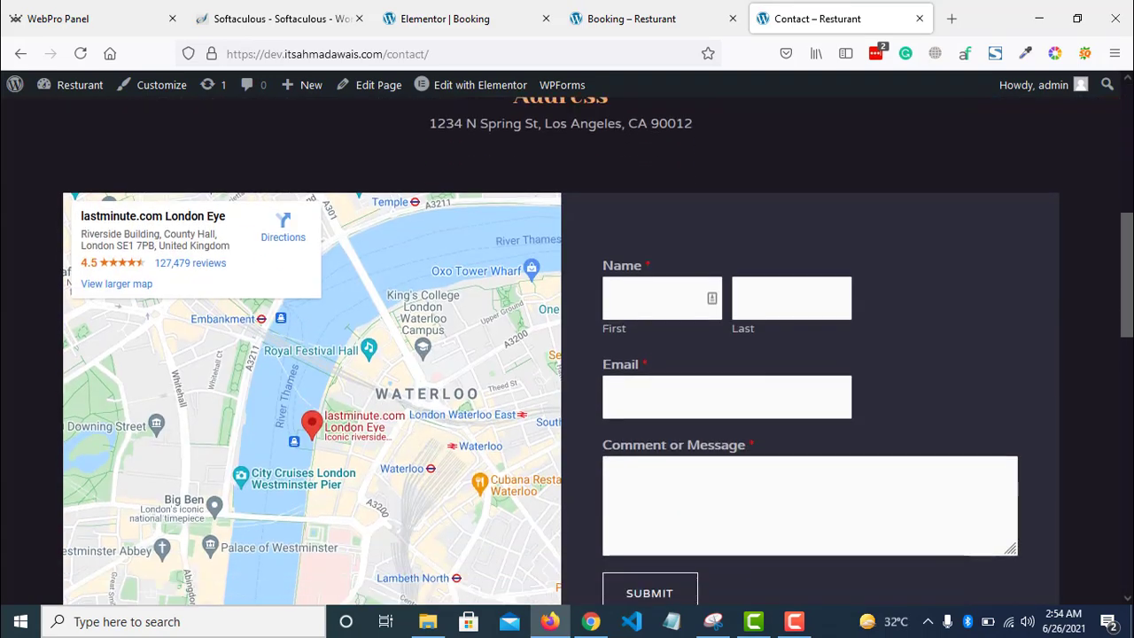
pyautogui.click(445, 19)
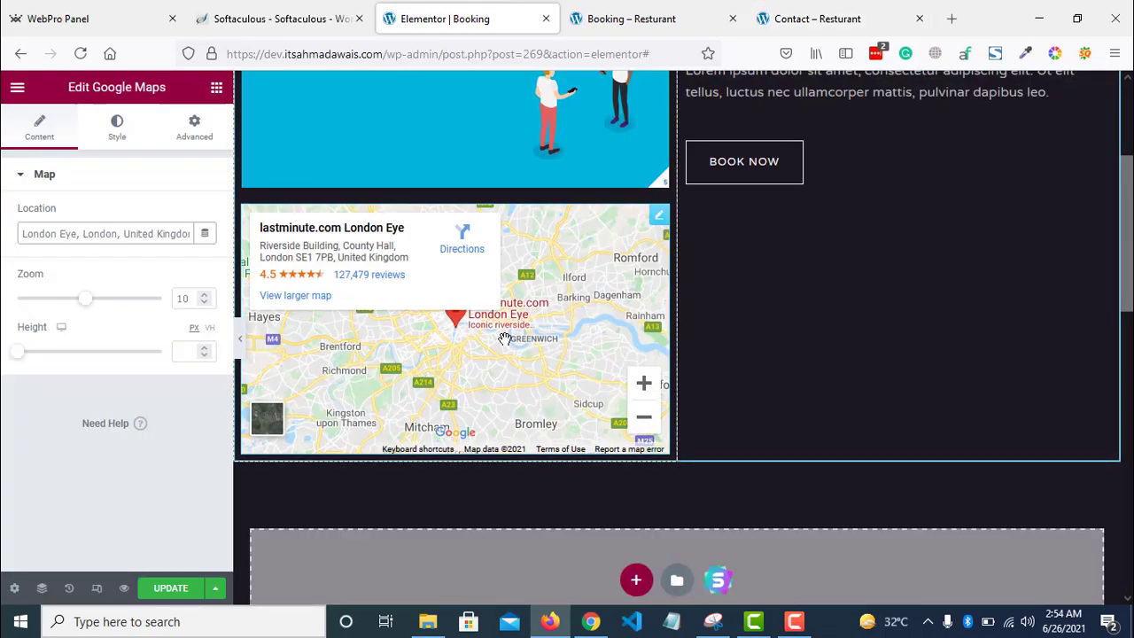
pyautogui.click(217, 88)
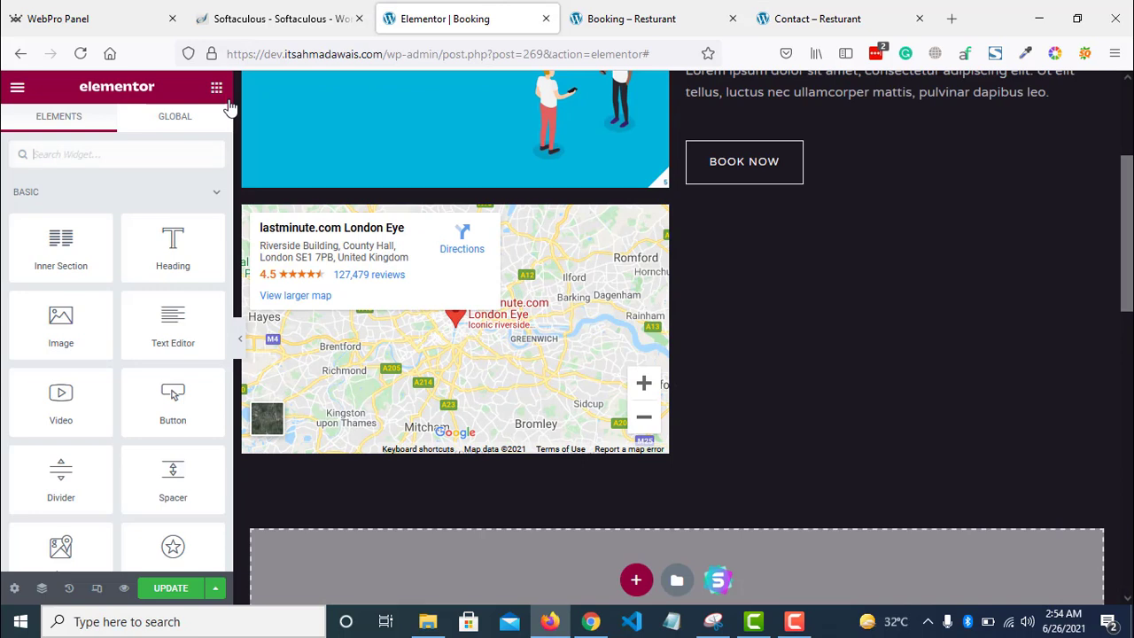
pyautogui.scroll(-3, 229, 132)
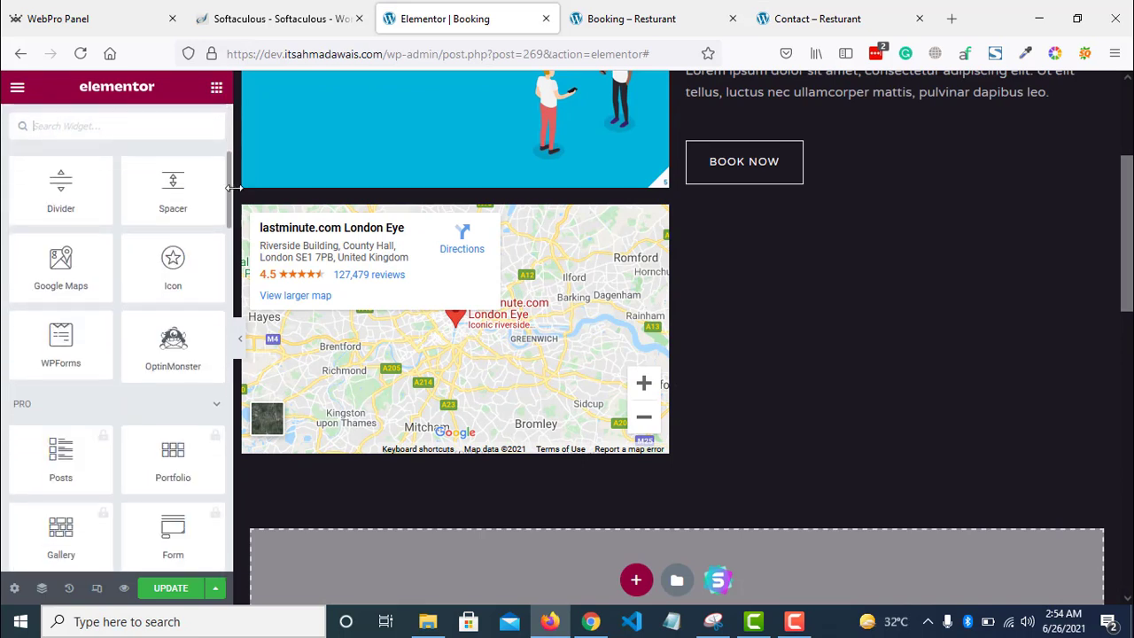
pyautogui.moveTo(232, 188)
pyautogui.mouseDown()
pyautogui.moveTo(232, 328)
pyautogui.moveTo(232, 201)
pyautogui.mouseUp()
pyautogui.click(216, 243)
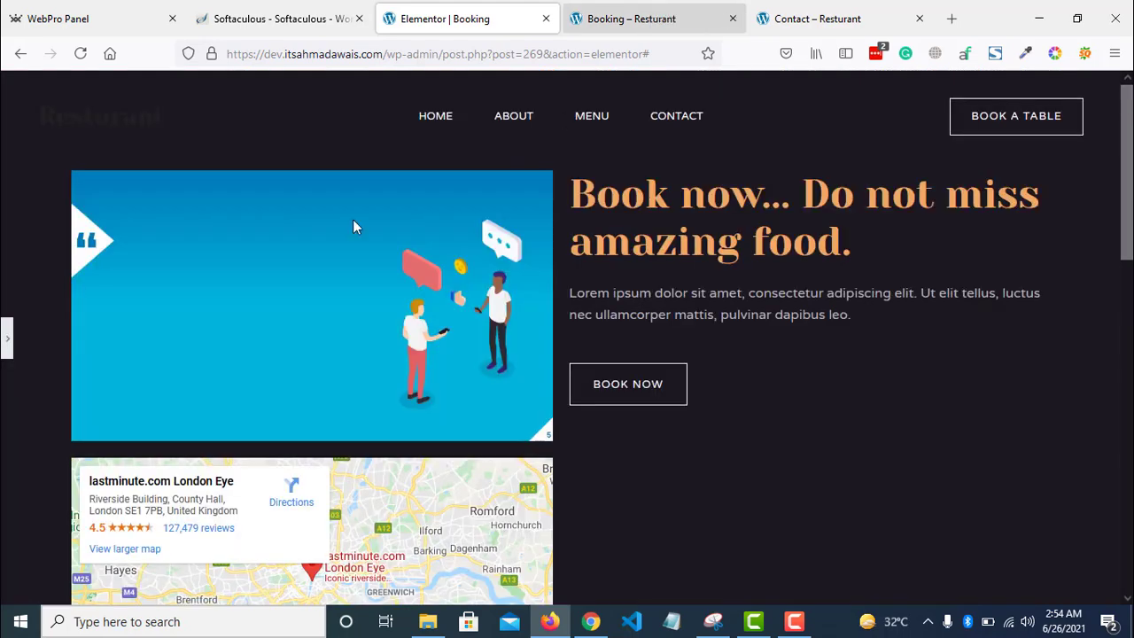
# - From the live Booking page, go to Resturant > Menus, check the Navigation menu, and begin a new menu
pyautogui.click(630, 16)
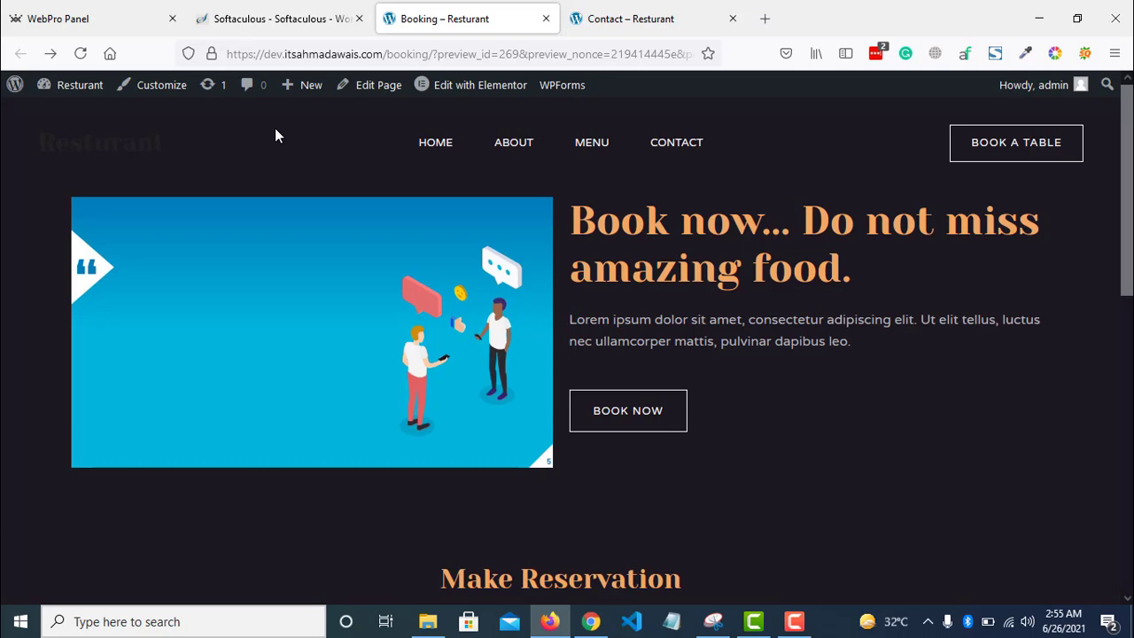
pyautogui.moveTo(74, 93)
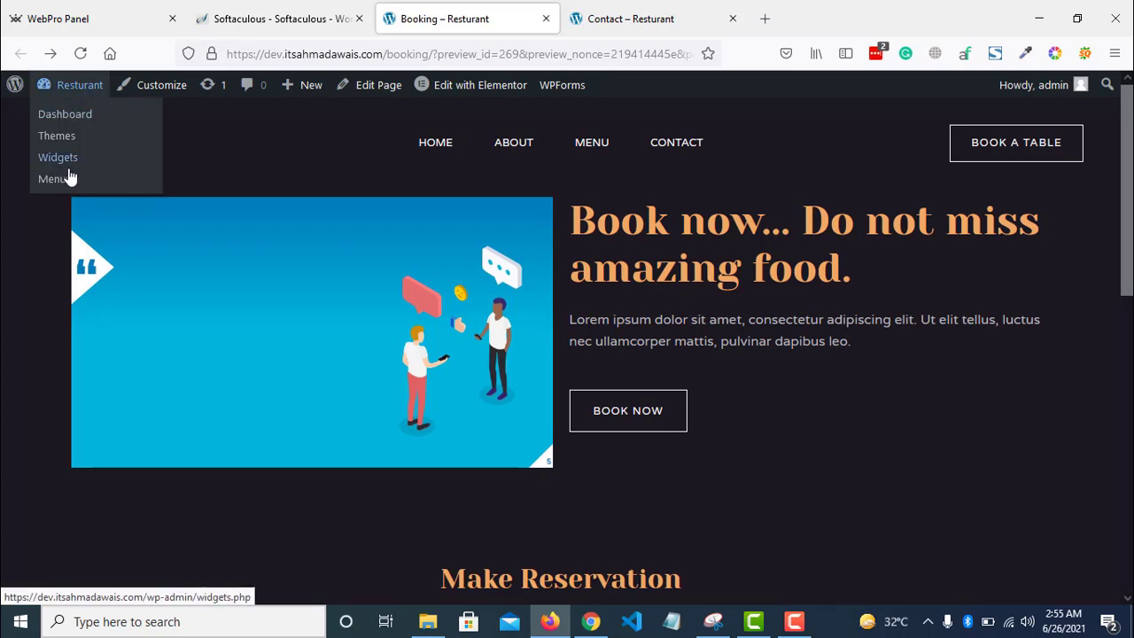
pyautogui.click(62, 179)
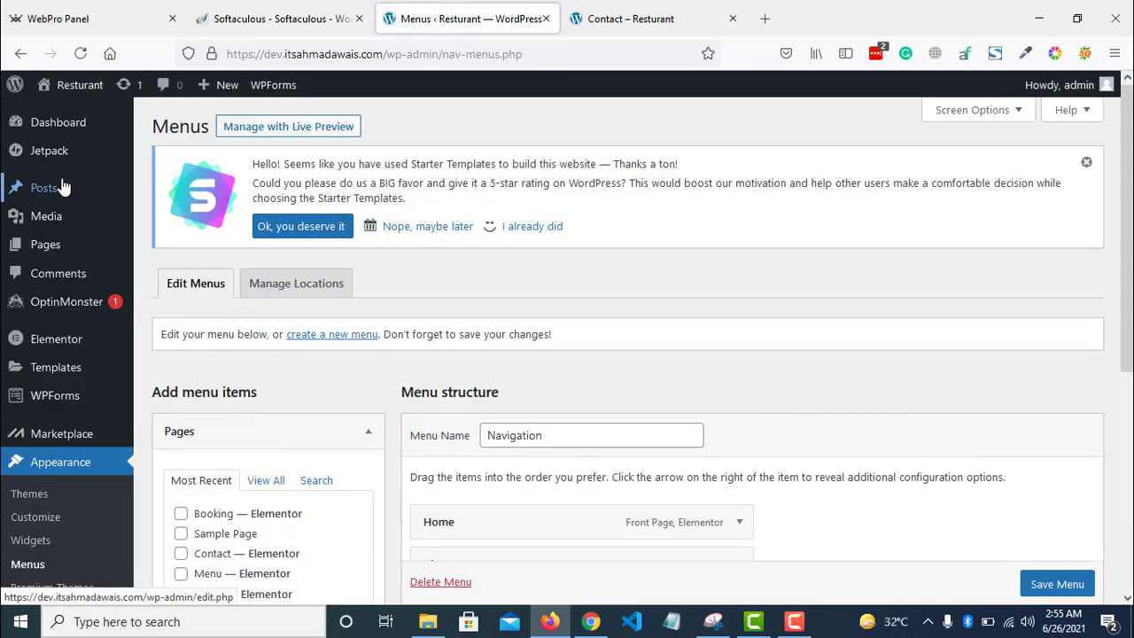
pyautogui.scroll(-3, 651, 270)
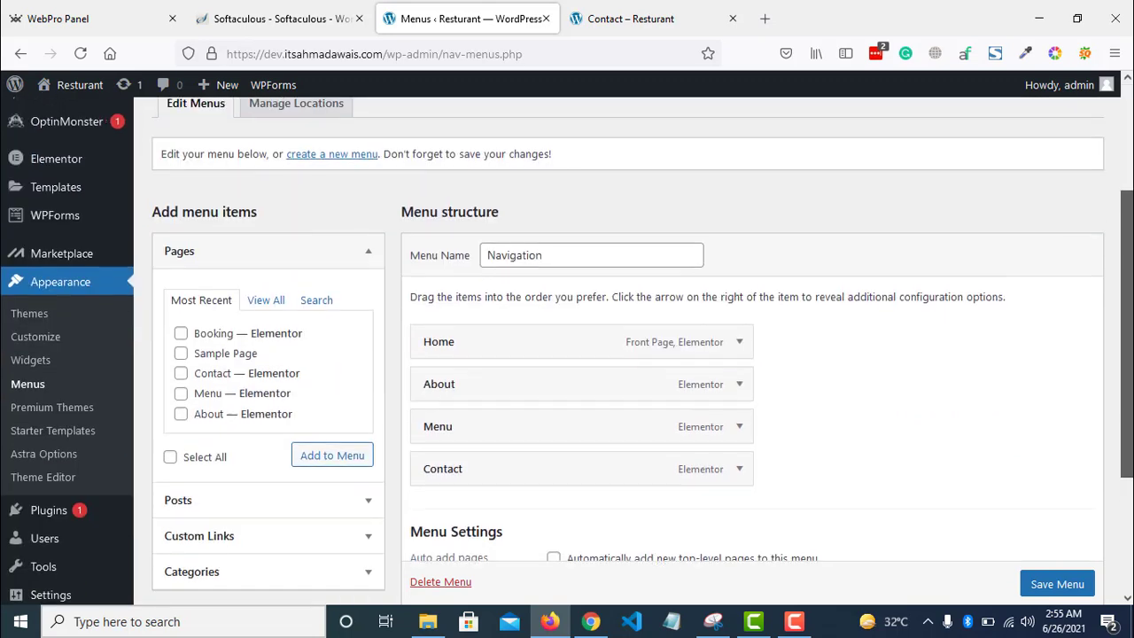
pyautogui.click(634, 255)
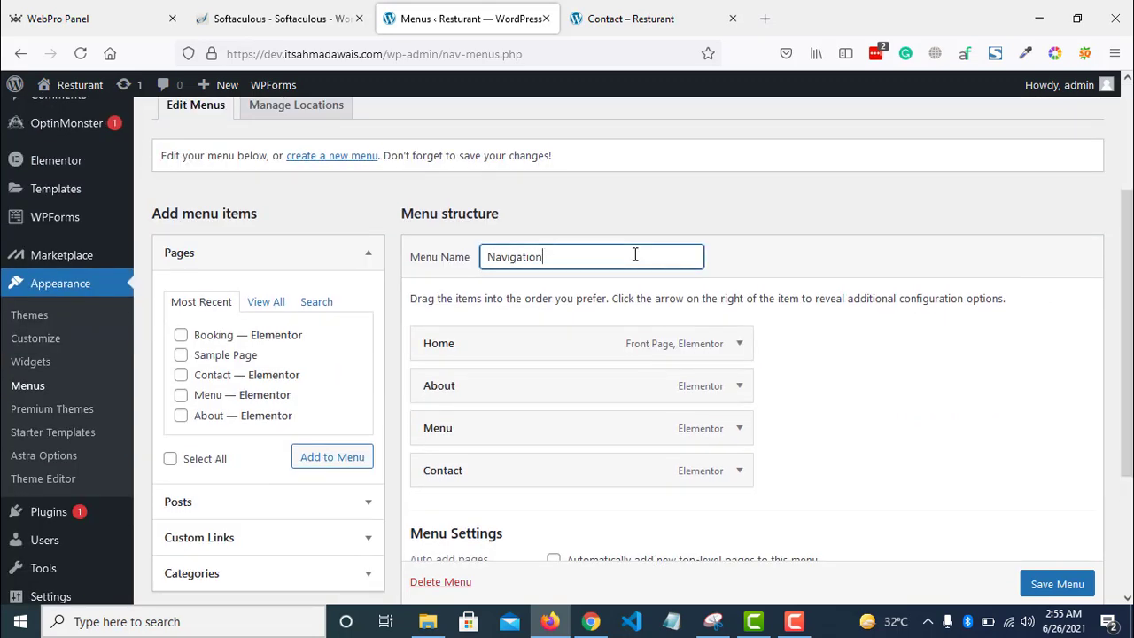
pyautogui.click(324, 159)
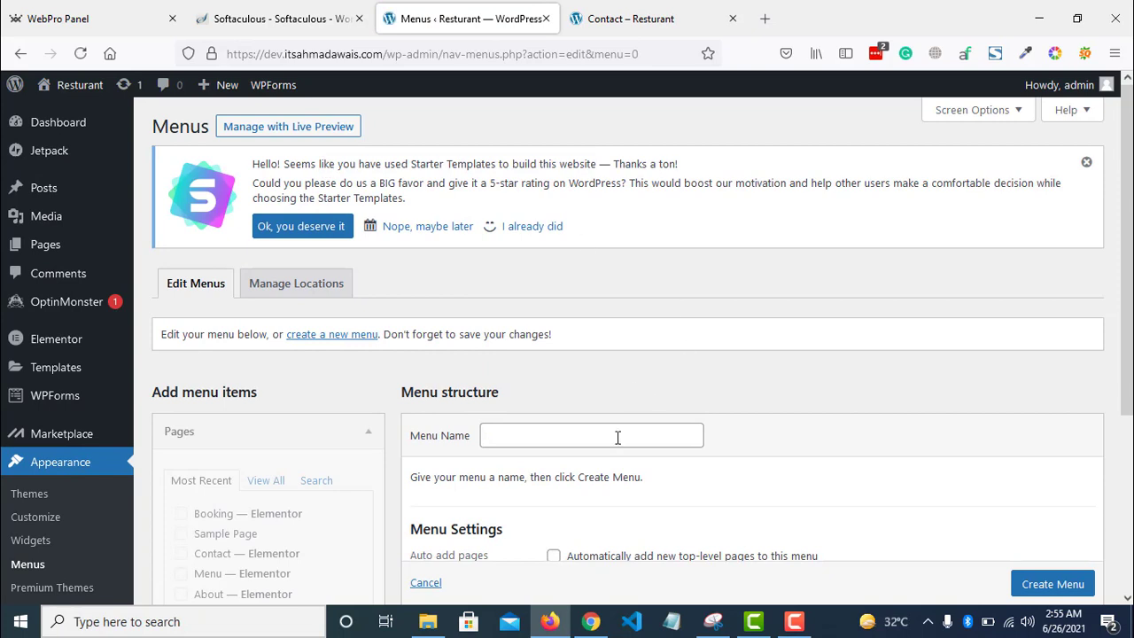
# - Create a new menu named 'Primary Menu'
pyautogui.click(615, 436)
pyautogui.write('Primary menu')
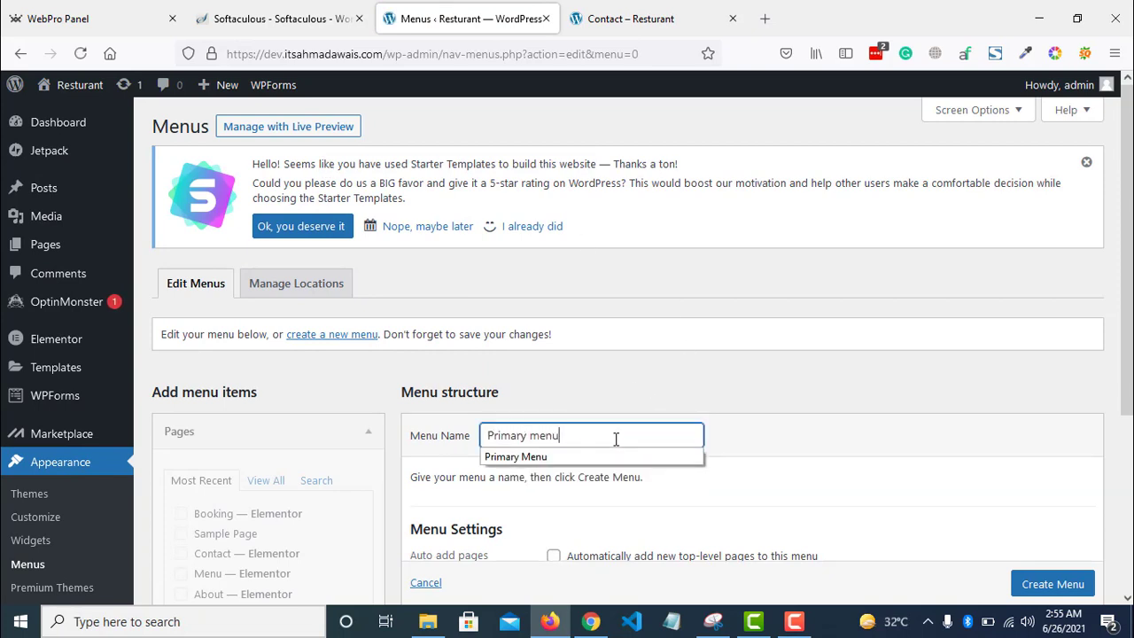
pyautogui.press('Down')
pyautogui.press('Return')
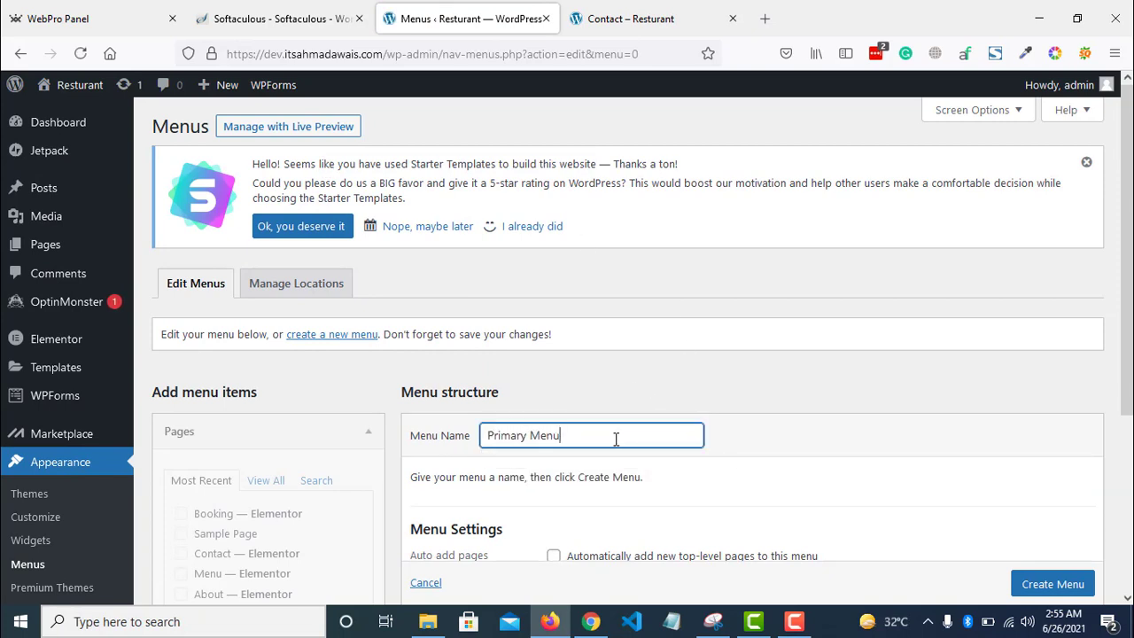
pyautogui.click(1062, 590)
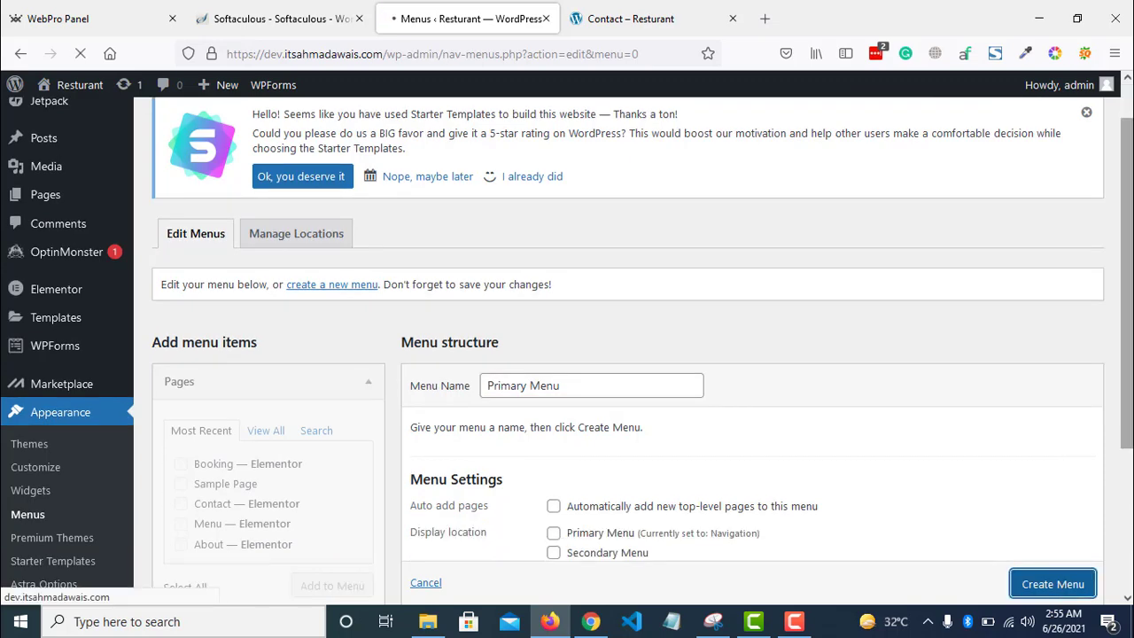
# - Assign Primary Menu to the Primary Menu display location, save, and check the Contact page header
pyautogui.moveTo(1127, 381); pyautogui.dragTo(1127, 471)
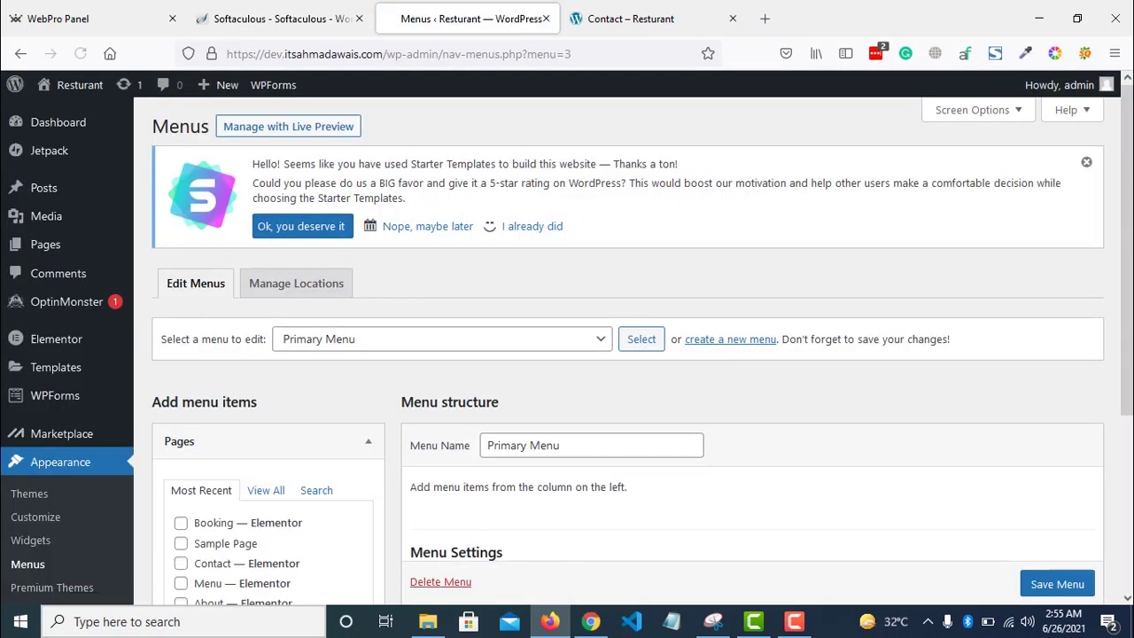
pyautogui.moveTo(1128, 247); pyautogui.dragTo(806, 397)
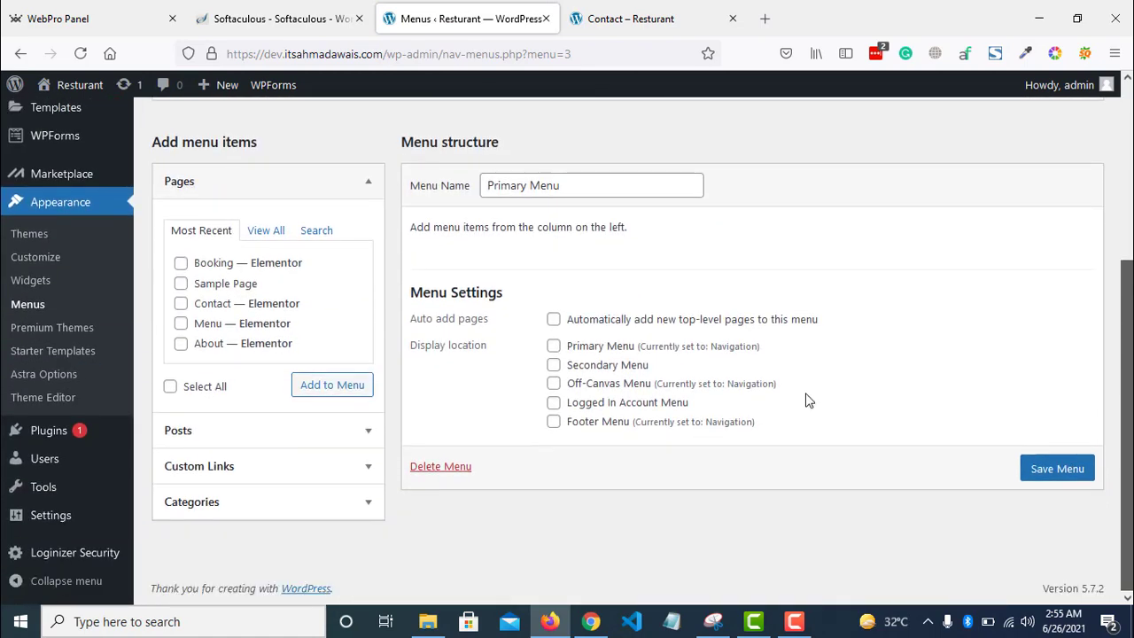
pyautogui.click(554, 346)
pyautogui.click(1059, 467)
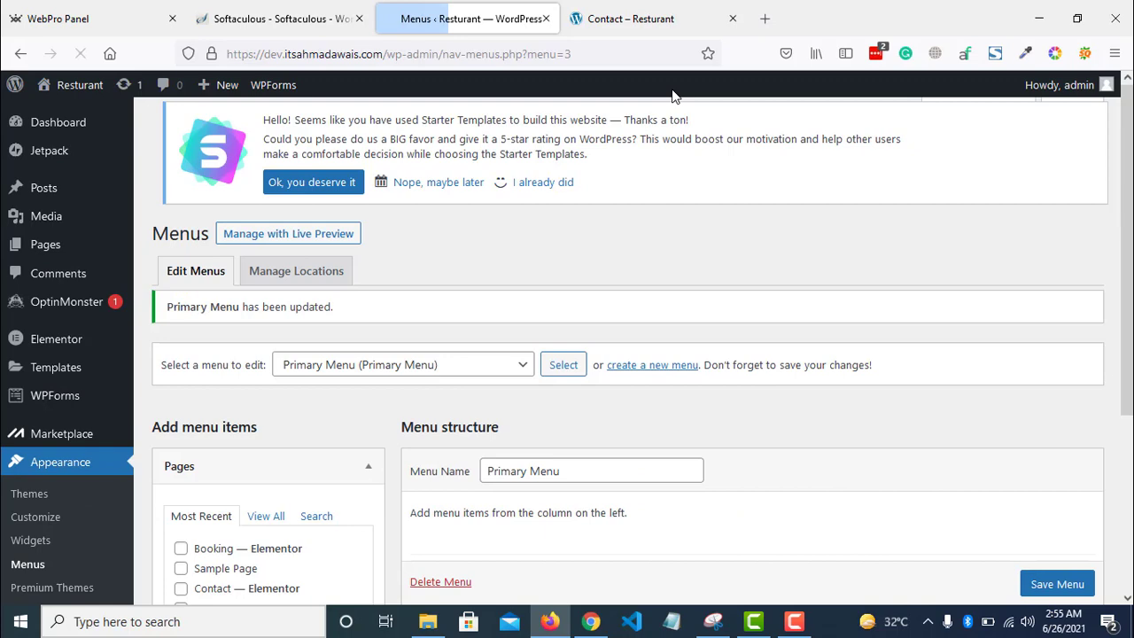
pyautogui.click(699, 19)
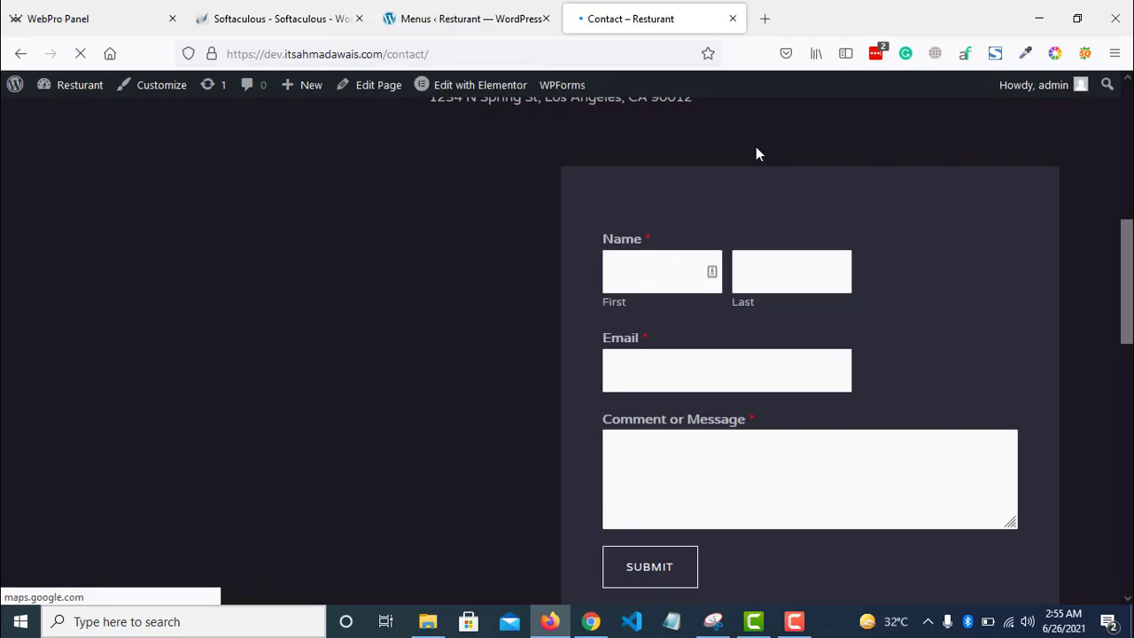
pyautogui.scroll(5, 1050, 316)
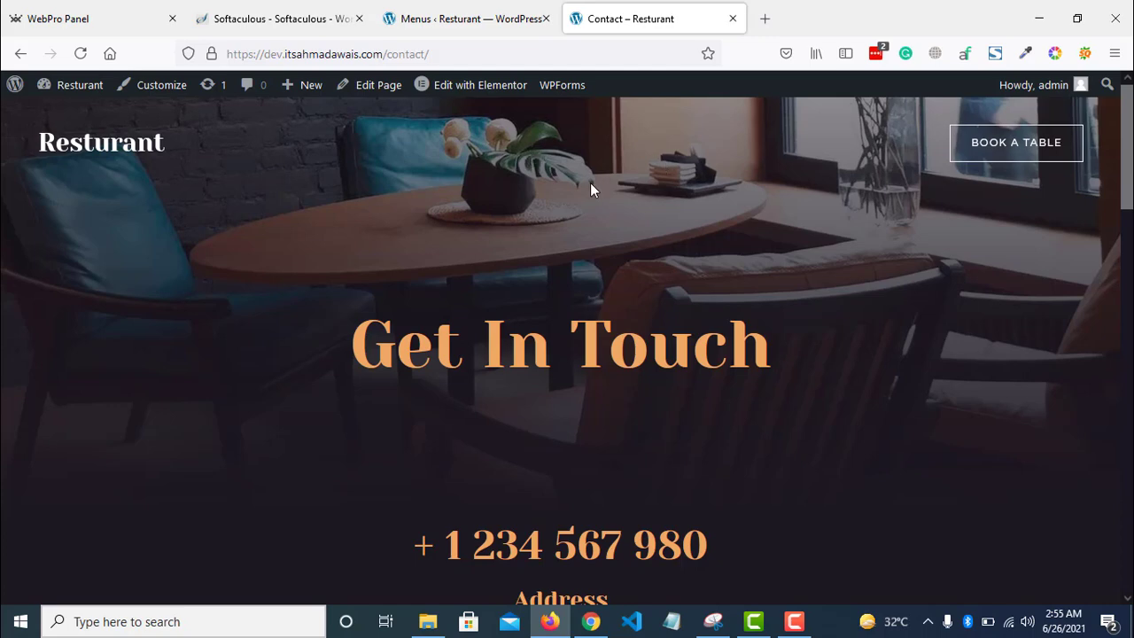
# - Add the Booking, Contact, Menu and About pages to Primary Menu
pyautogui.click(426, 13)
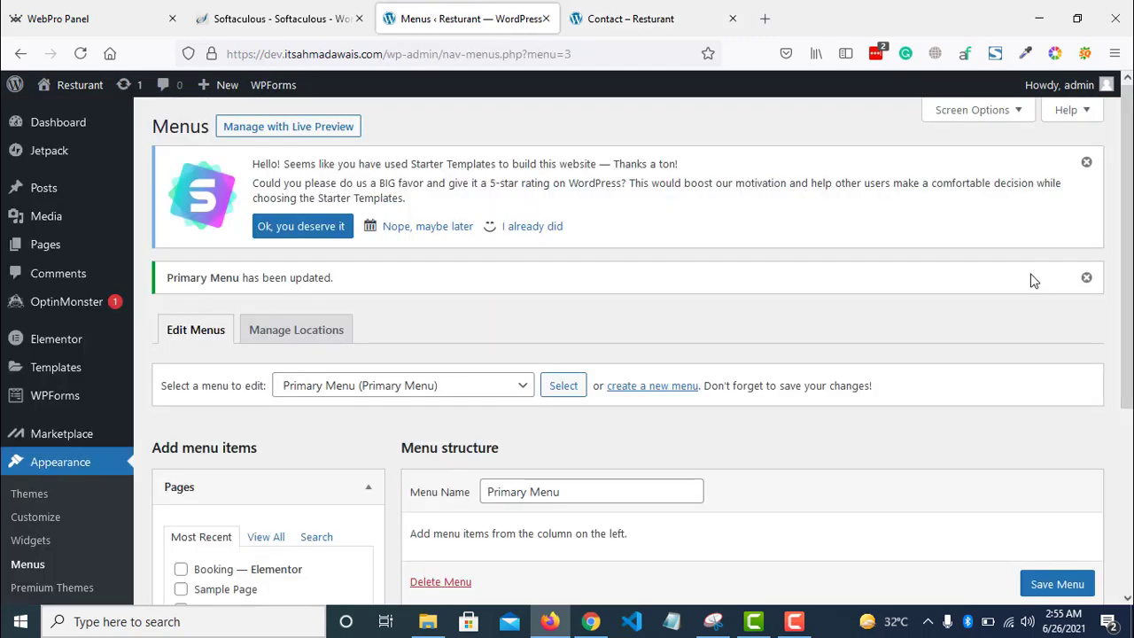
pyautogui.scroll(-3, 640, 475)
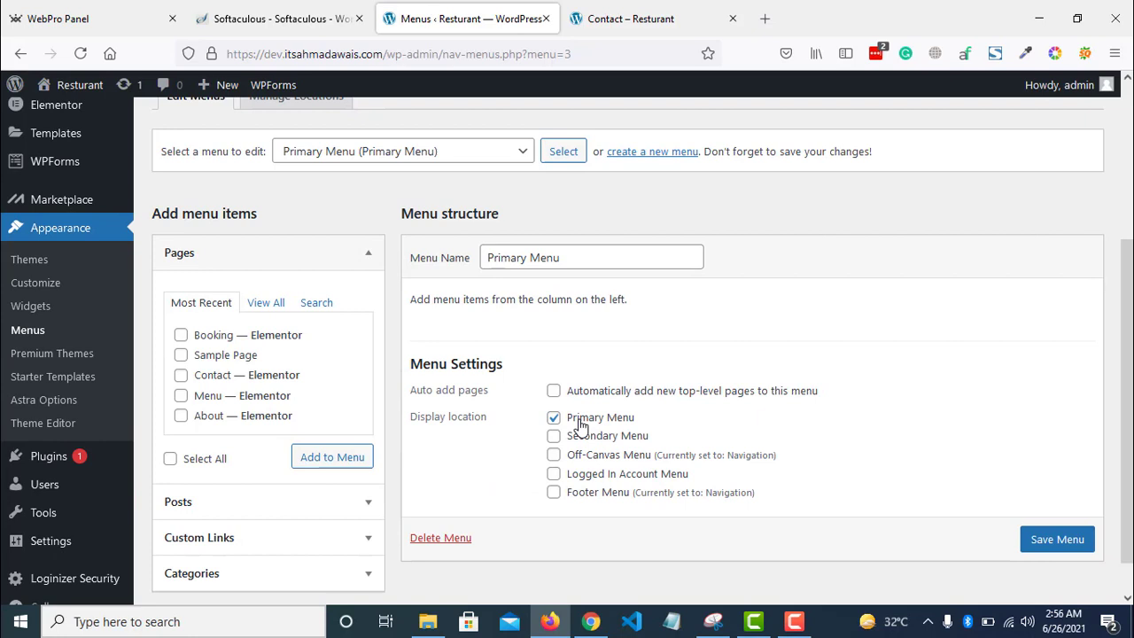
pyautogui.click(181, 335)
pyautogui.click(181, 375)
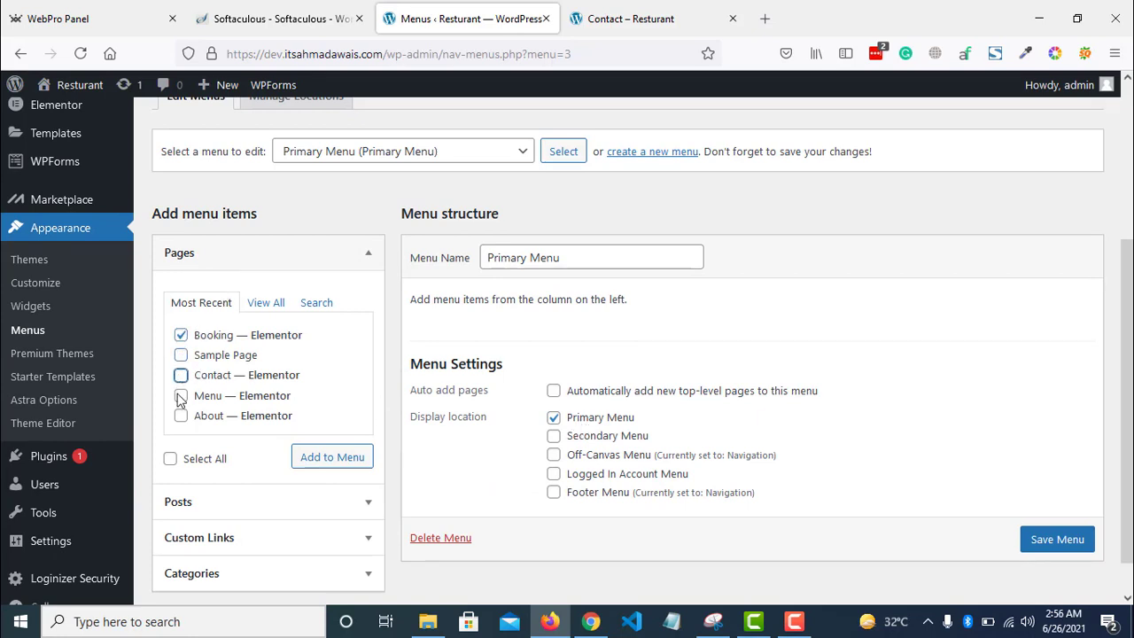
pyautogui.click(181, 395)
pyautogui.click(181, 416)
pyautogui.click(337, 457)
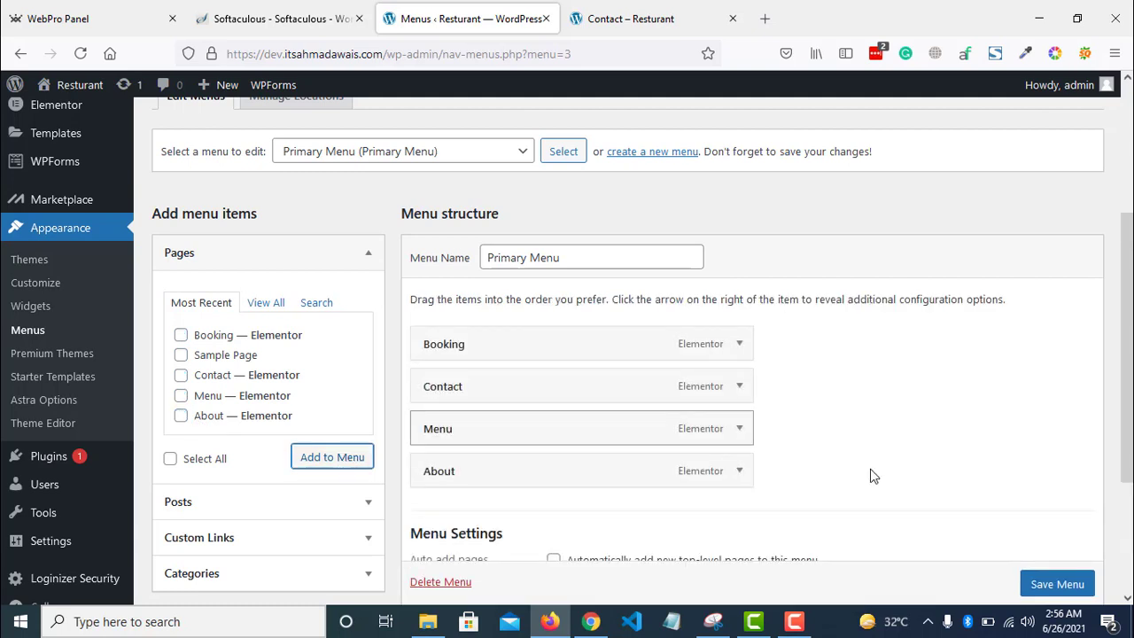
# - Save Primary Menu and view the four links in the Contact page header
pyautogui.scroll(-1, 1063, 587)
pyautogui.click(1058, 585)
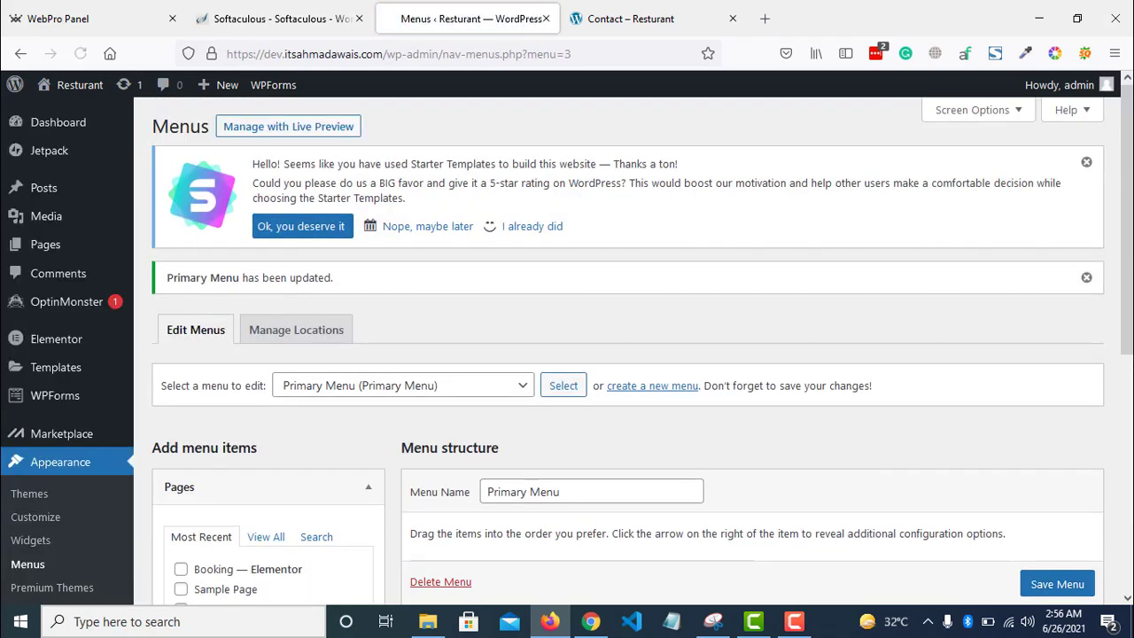
pyautogui.click(624, 18)
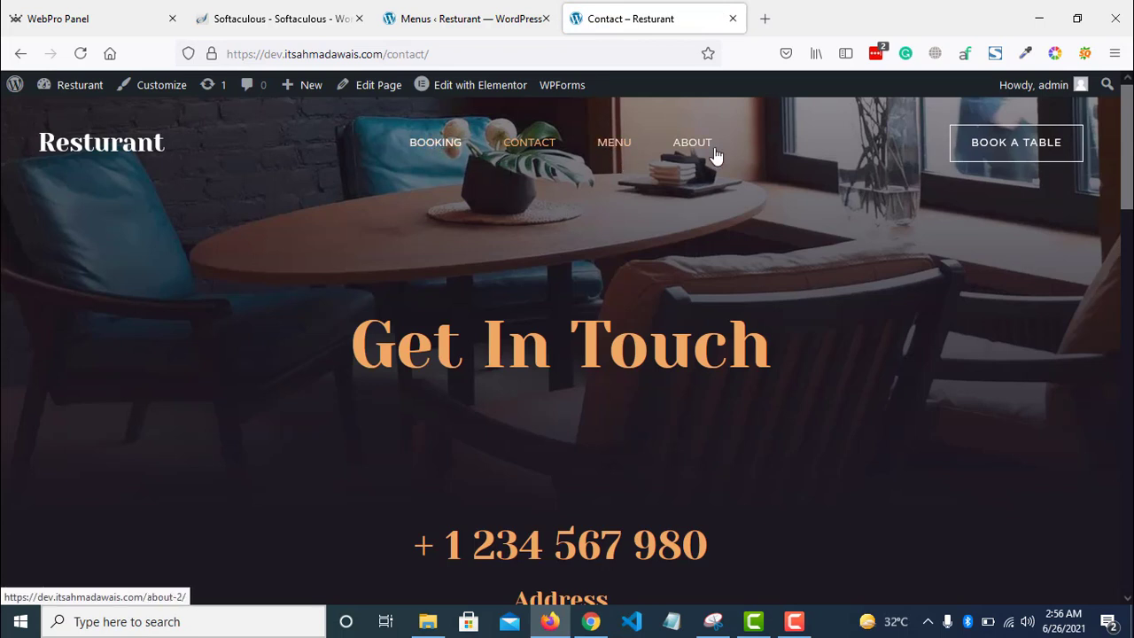
# - Test the header's BOOKING link, then return to the Contact page
pyautogui.click(454, 150)
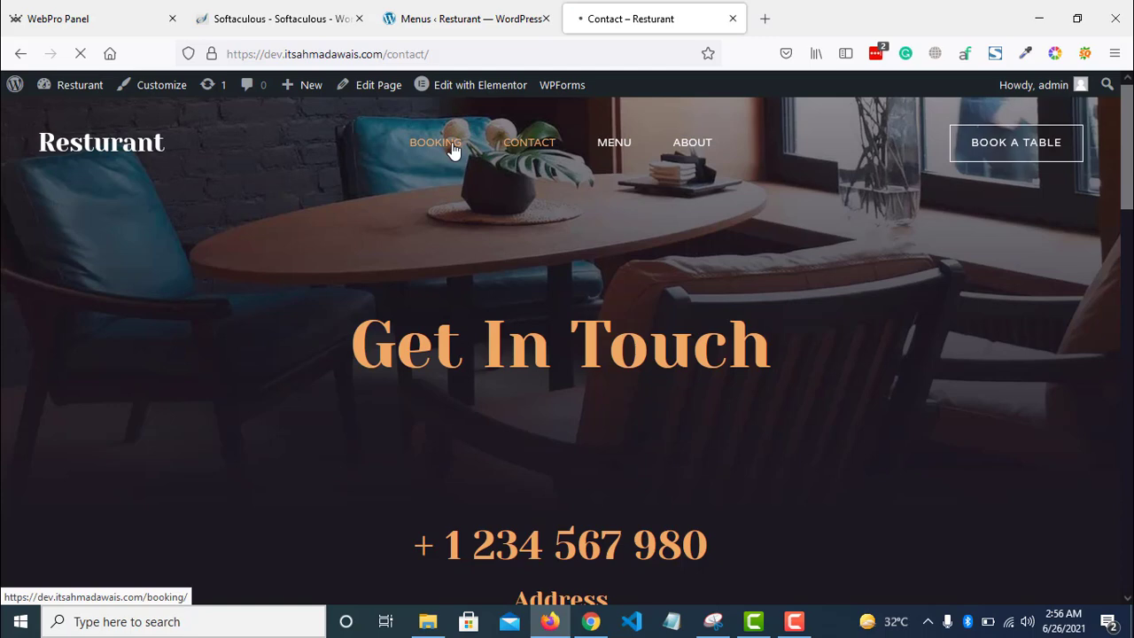
pyautogui.scroll(-2, 655, 301)
pyautogui.click(656, 301)
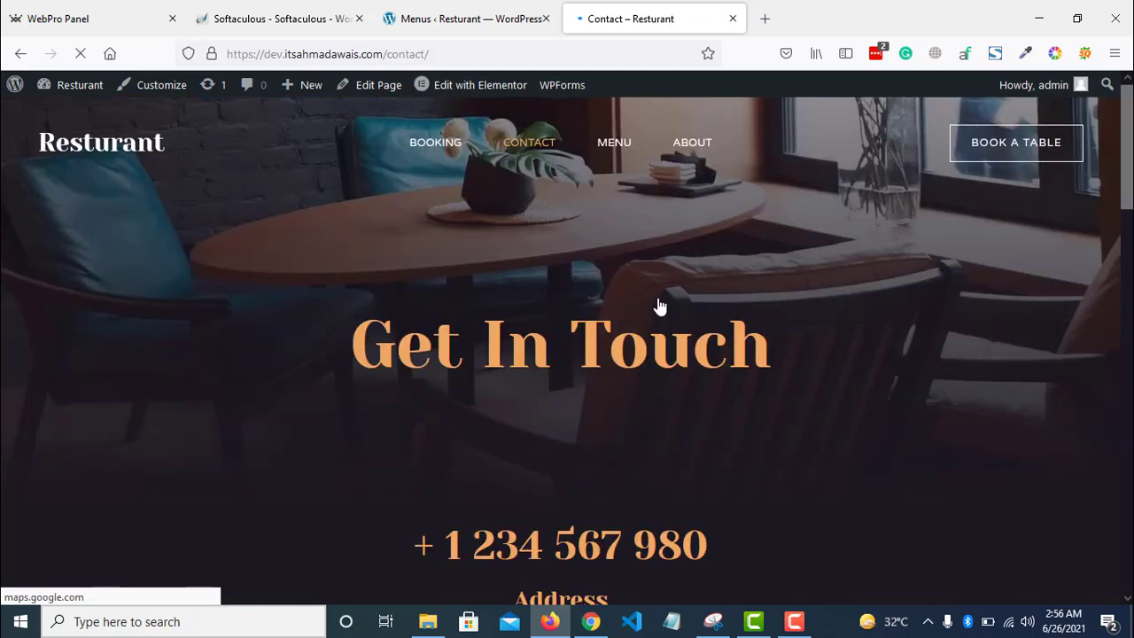
# - Select the Contact page's phone and address details, then open the page in Elementor
pyautogui.scroll(-2, 524, 319)
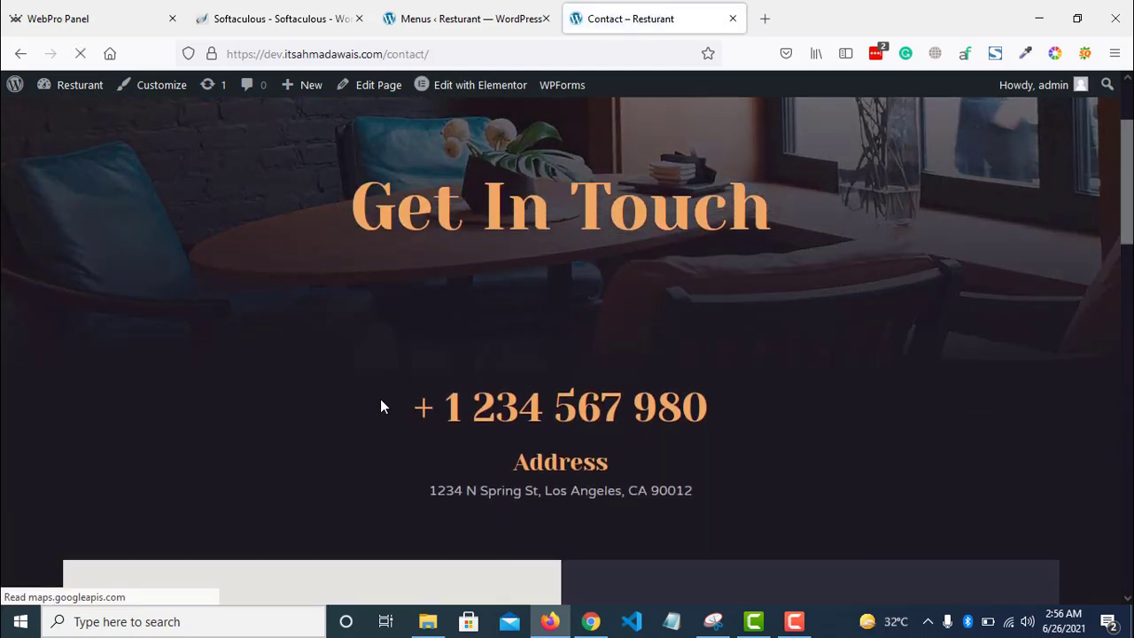
pyautogui.moveTo(380, 398); pyautogui.dragTo(707, 483)
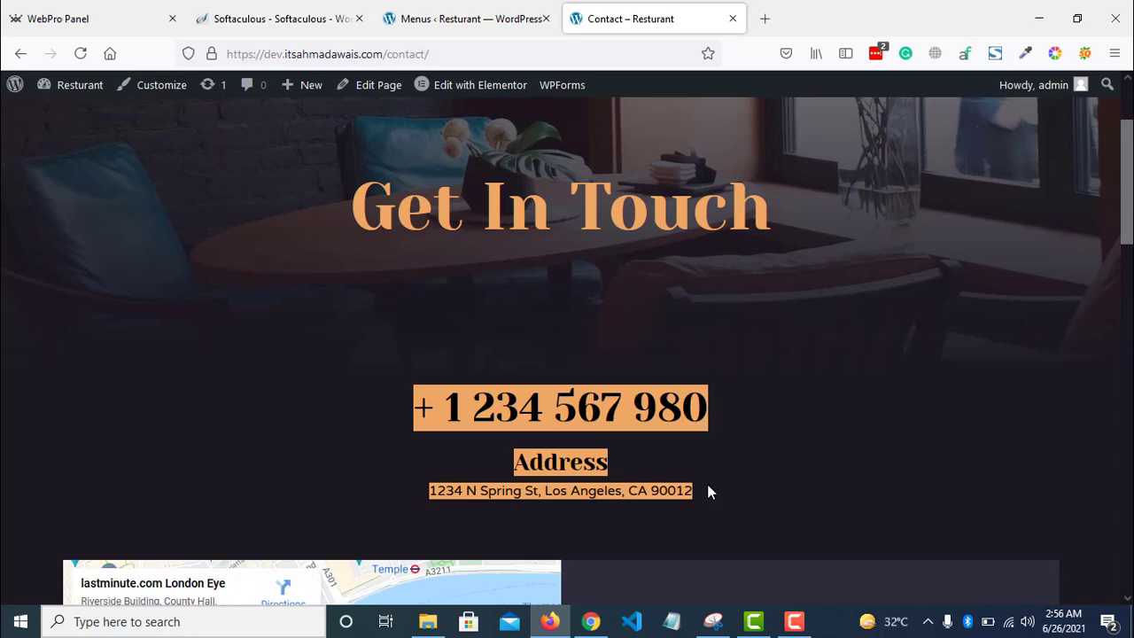
pyautogui.click(503, 88)
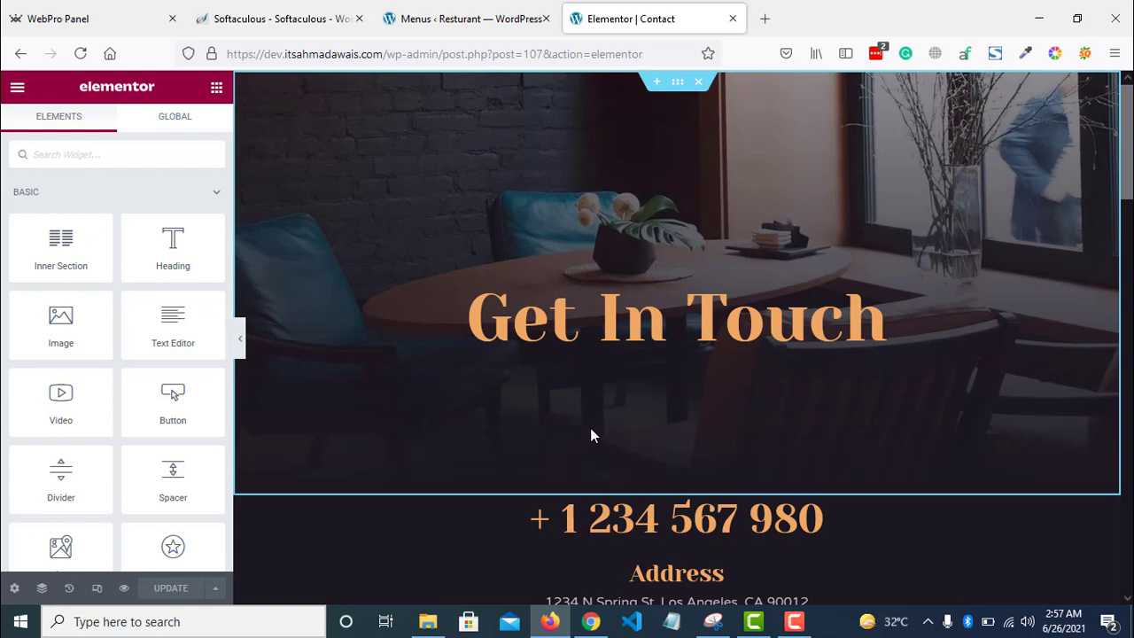
pyautogui.click(793, 623)
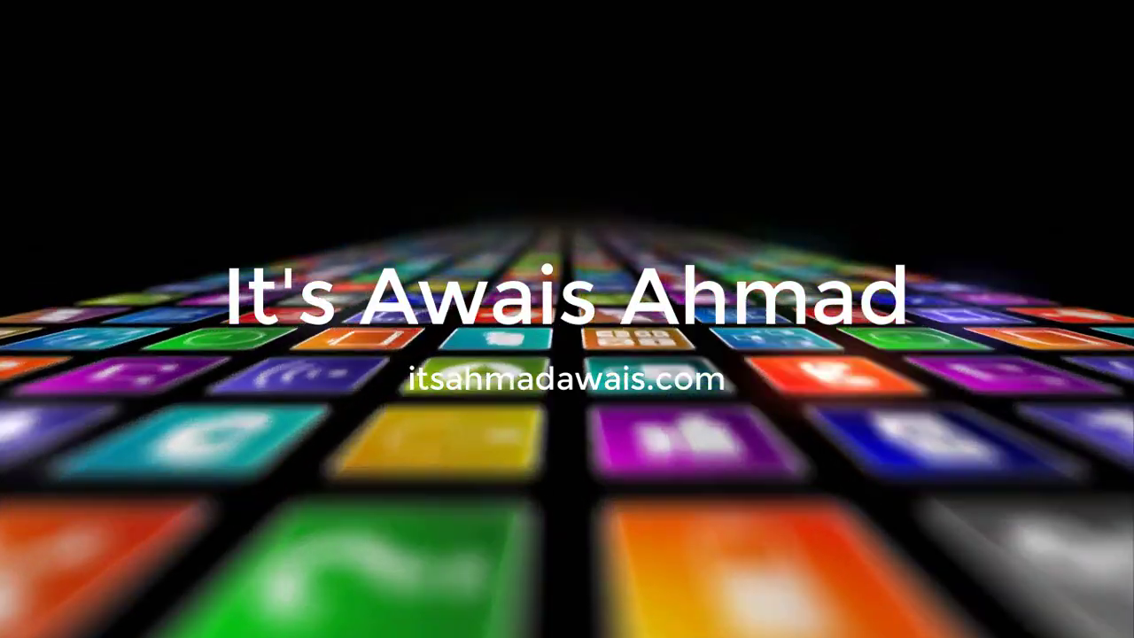